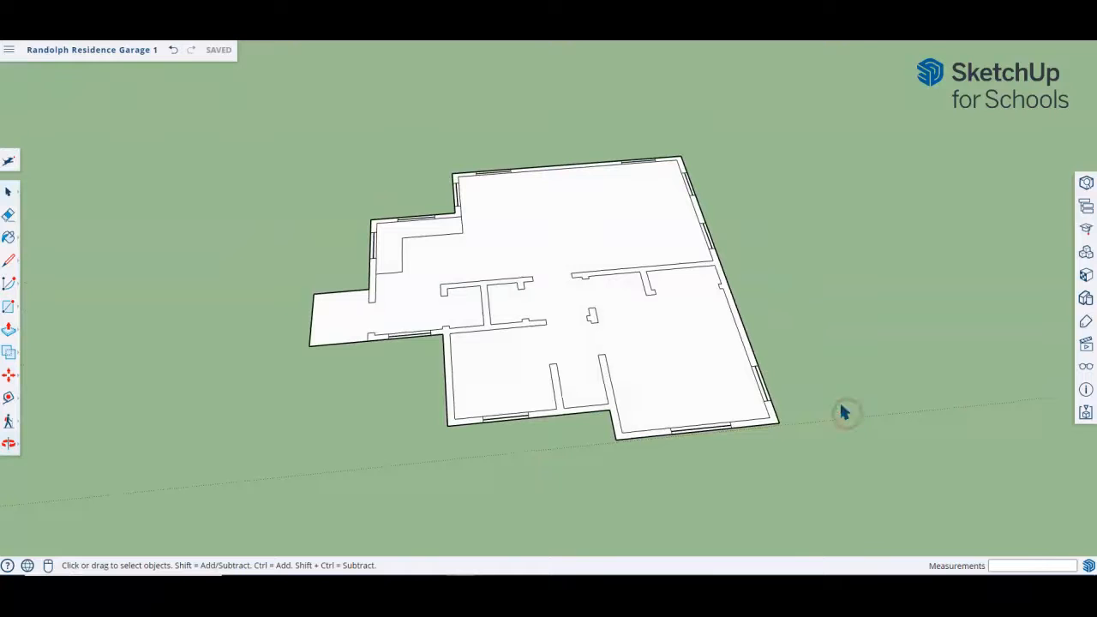
# Step: Push/Pull the exterior corner wall piece at the far end of the large room up 9'
pyautogui.press('p')
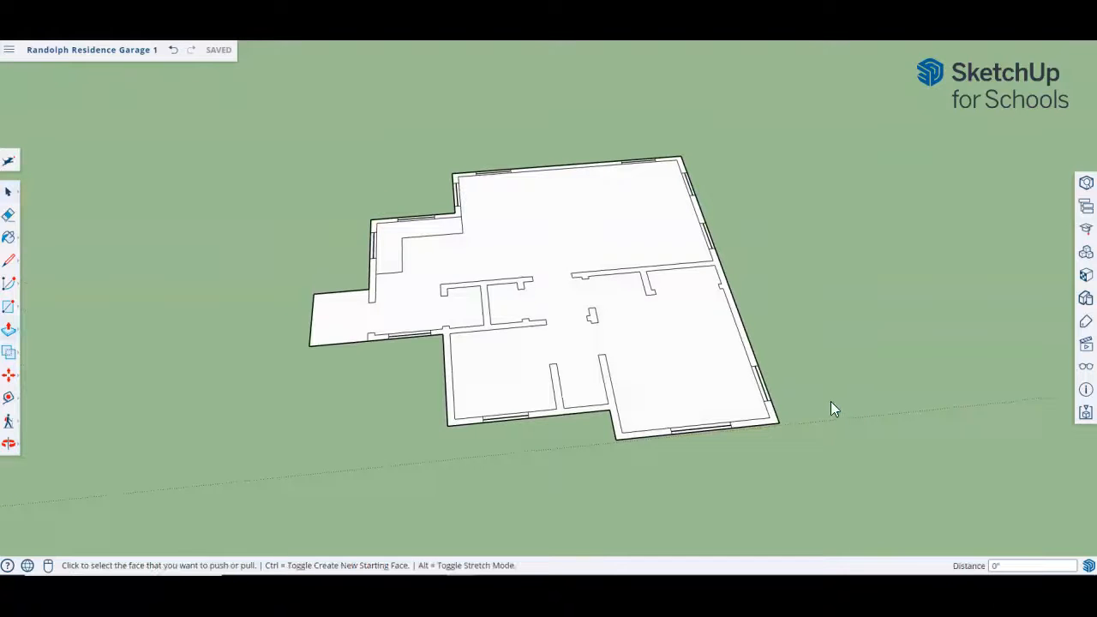
pyautogui.scroll(6, 673, 176)
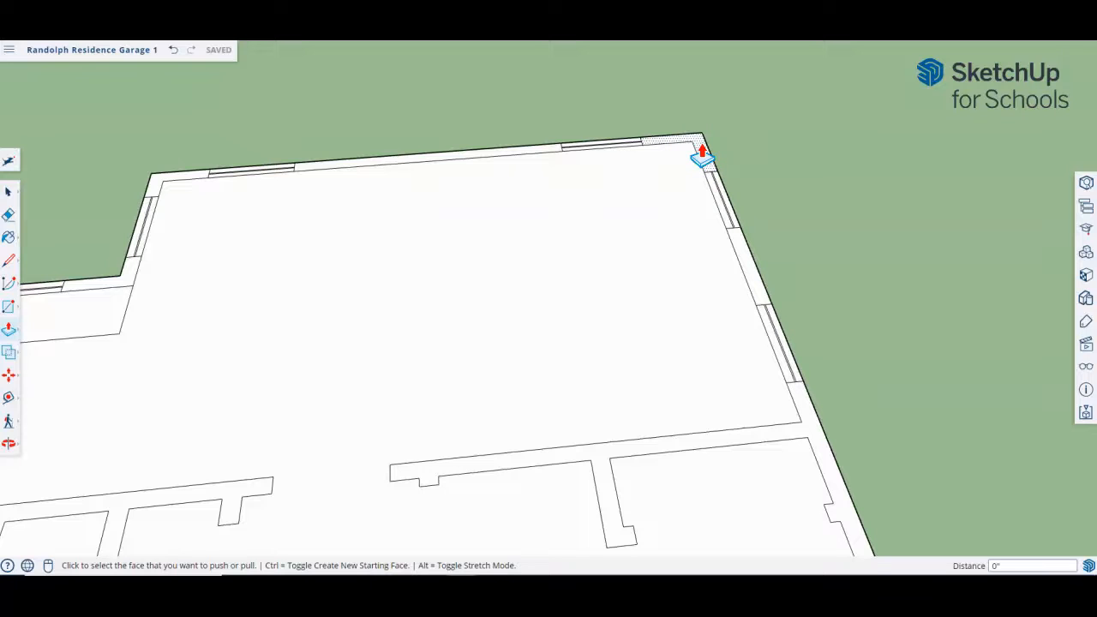
pyautogui.moveTo(702, 152); pyautogui.dragTo(649, 101)
pyautogui.scroll(-5, 618, 164)
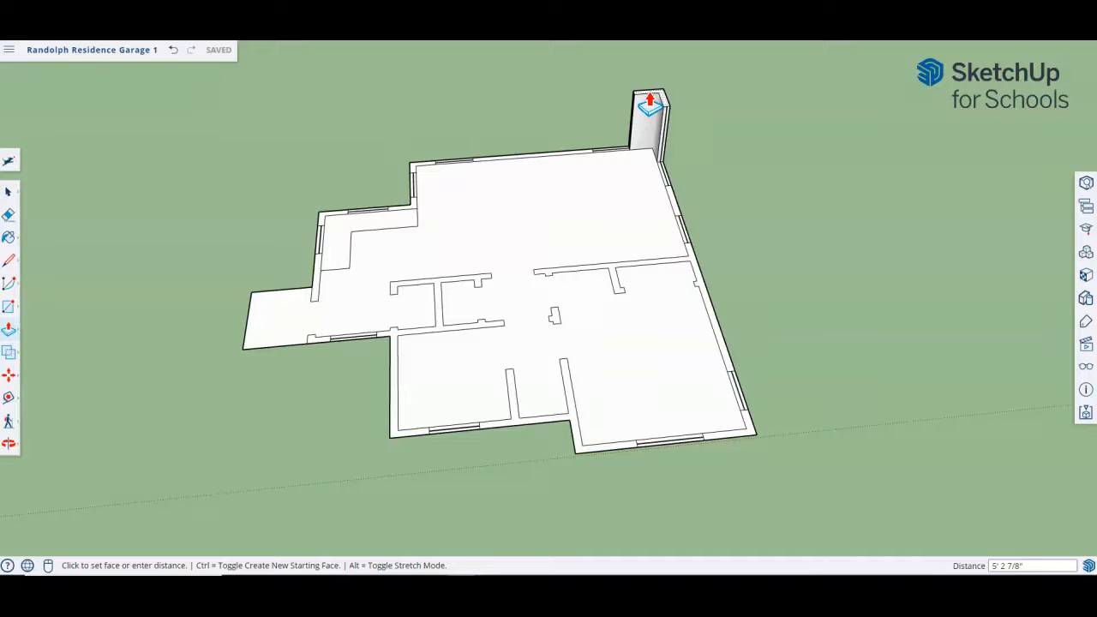
pyautogui.press('Return')
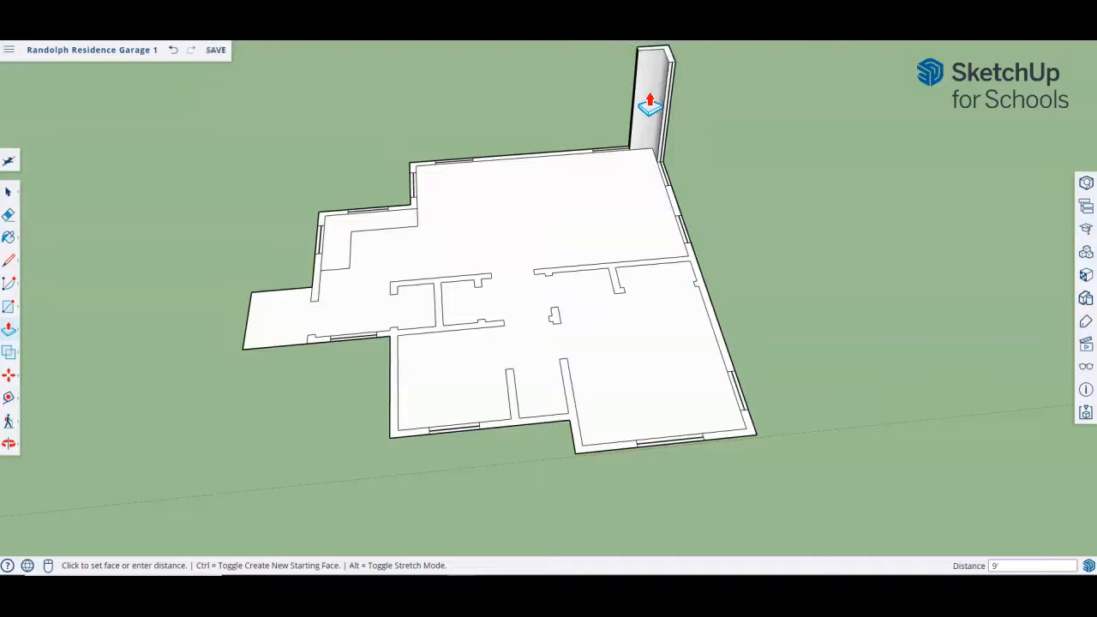
pyautogui.scroll(-3, 636, 141)
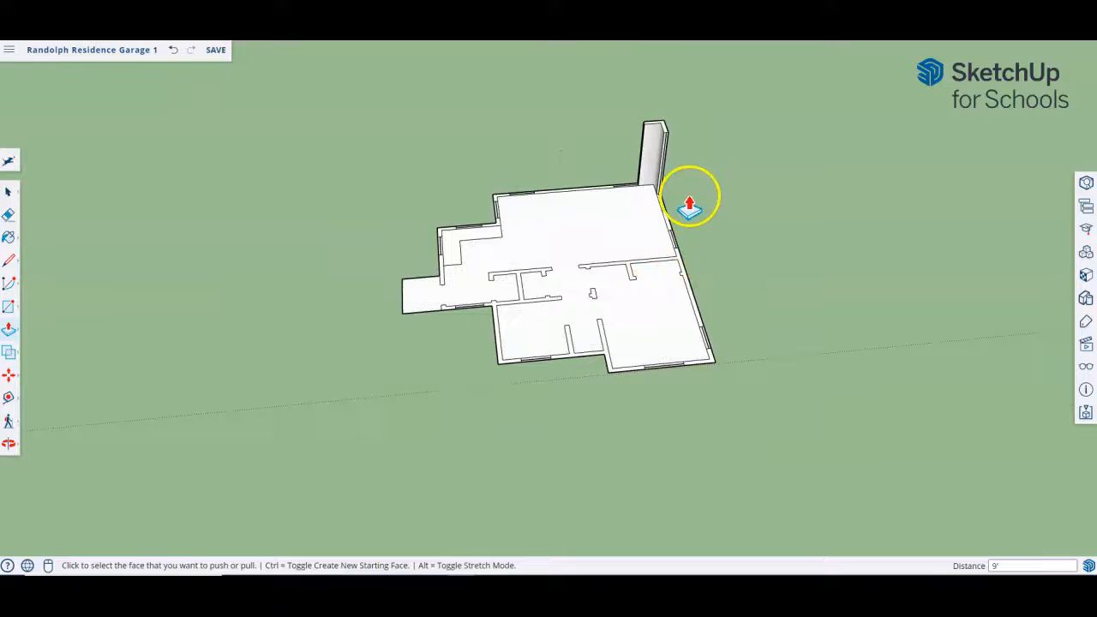
# Step: Raise the wall piece between the two side windows and the adjoining long wall with its interior branch by the same 9'
pyautogui.moveTo(691, 186); pyautogui.dragTo(840, 151, button='middle')
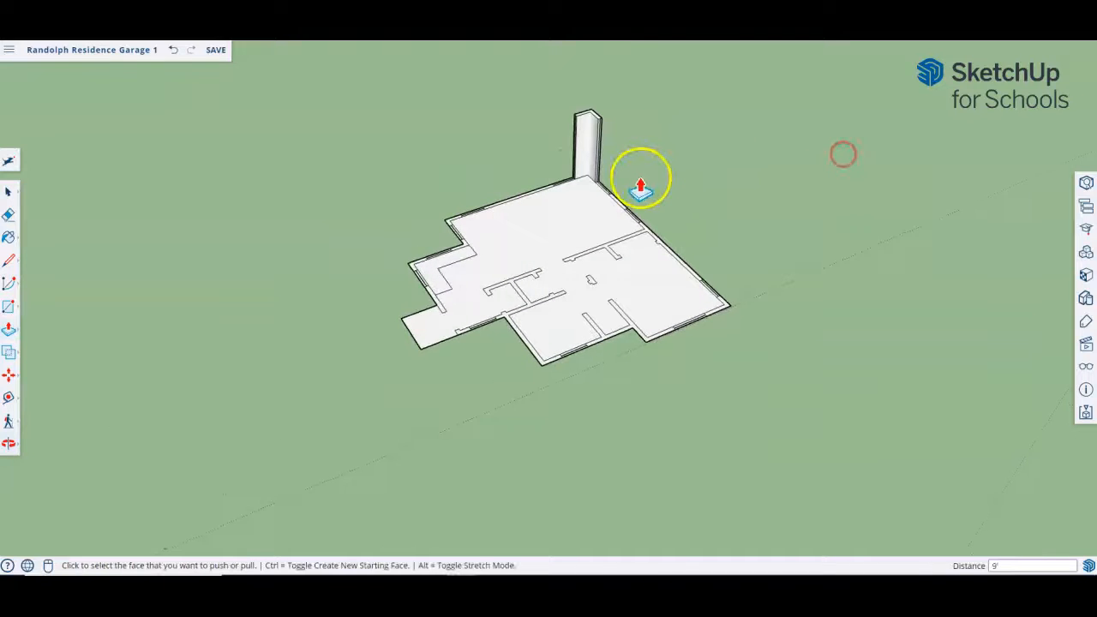
pyautogui.scroll(3, 634, 195)
pyautogui.scroll(2, 635, 195)
pyautogui.scroll(-4, 592, 249)
pyautogui.scroll(3, 552, 98)
pyautogui.scroll(2, 591, 249)
pyautogui.doubleClick(588, 244)
pyautogui.click(652, 306)
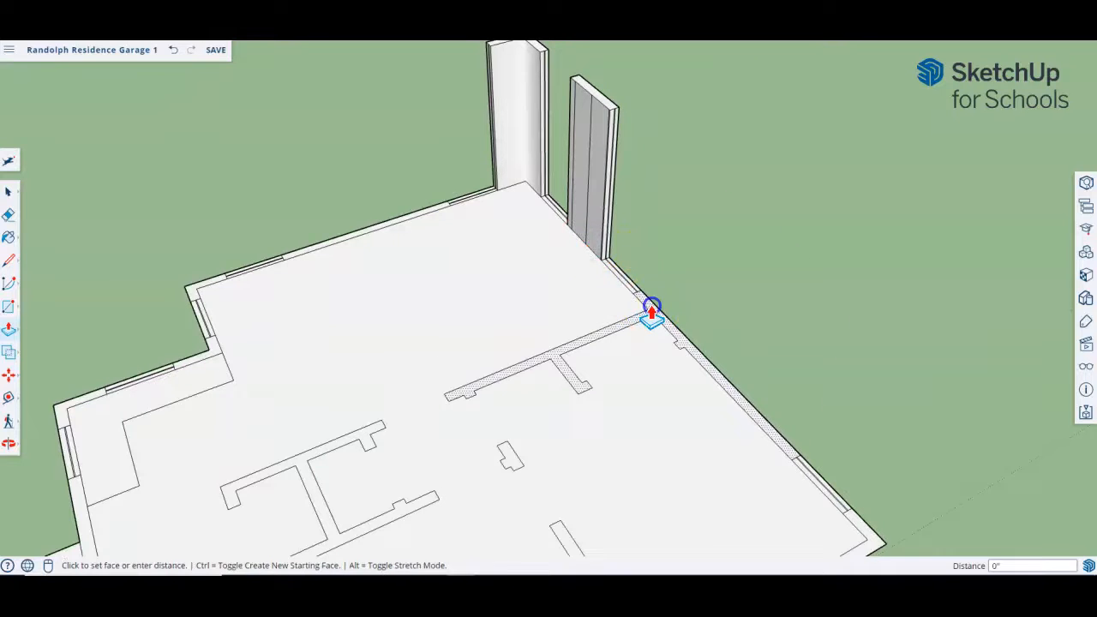
pyautogui.click(652, 307)
# Step: Raise the freestanding column, the outer corner wall and the interior partition and closet walls by the same 9'
pyautogui.scroll(-5, 623, 215)
pyautogui.scroll(3, 588, 358)
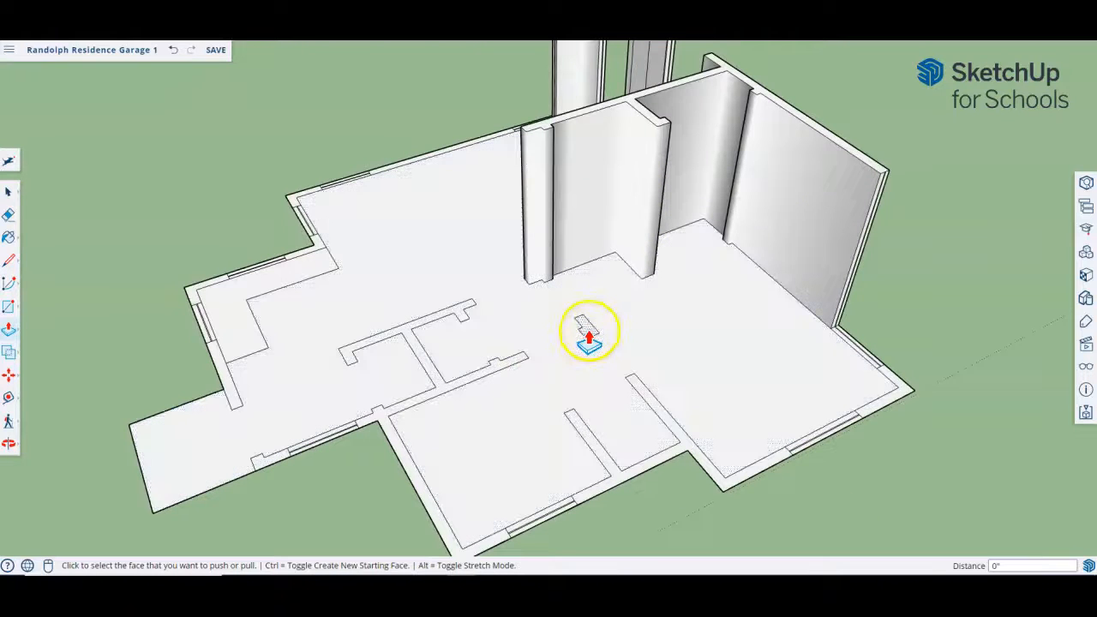
pyautogui.doubleClick(588, 335)
pyautogui.doubleClick(902, 390)
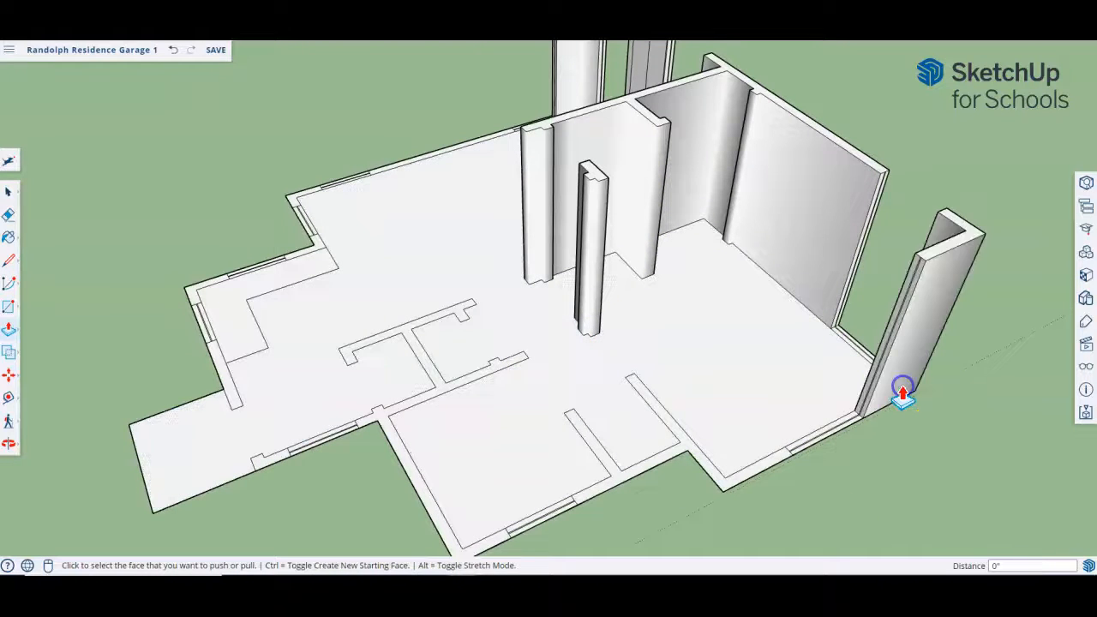
pyautogui.doubleClick(684, 446)
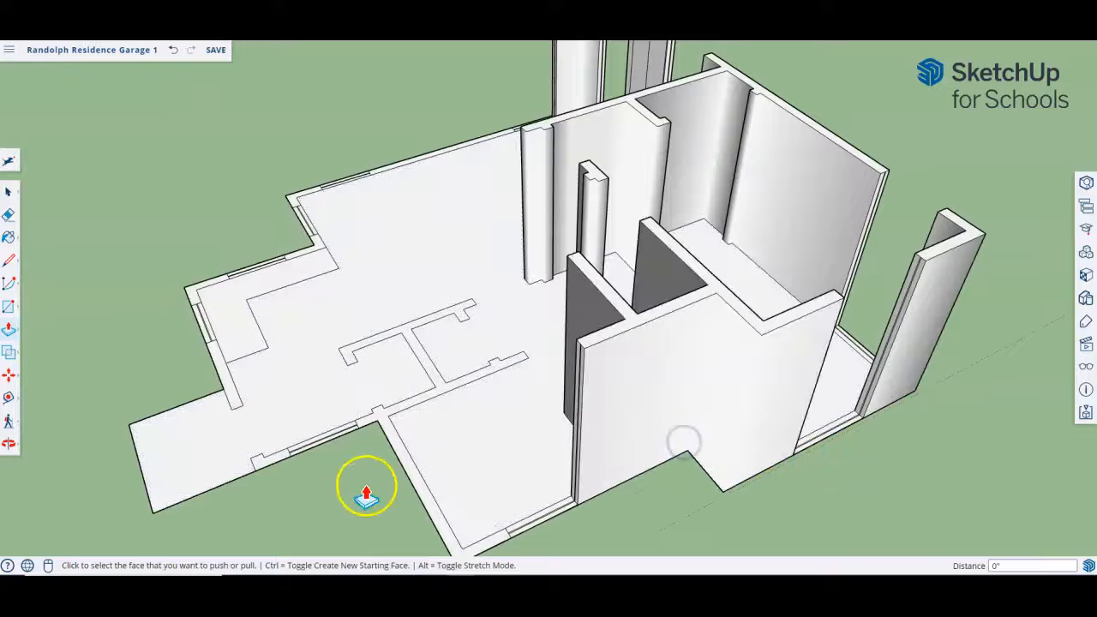
pyautogui.doubleClick(432, 399)
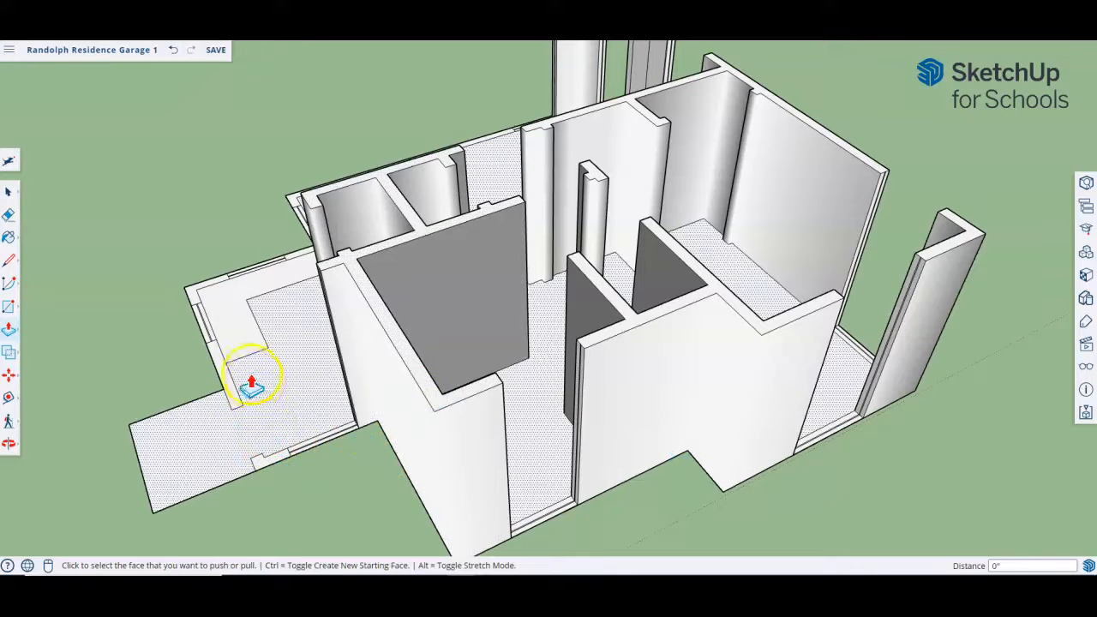
# Step: Raise the wall pieces around the L-shaped counter area and entry by the same 9'
pyautogui.doubleClick(297, 266)
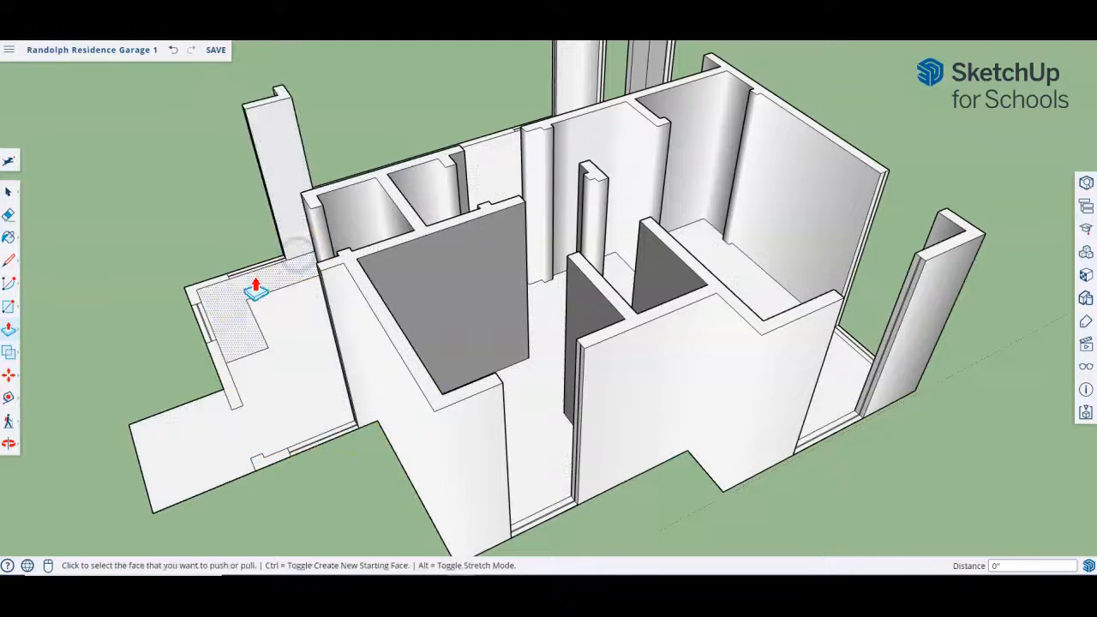
pyautogui.click(196, 291)
pyautogui.click(197, 288)
pyautogui.doubleClick(223, 374)
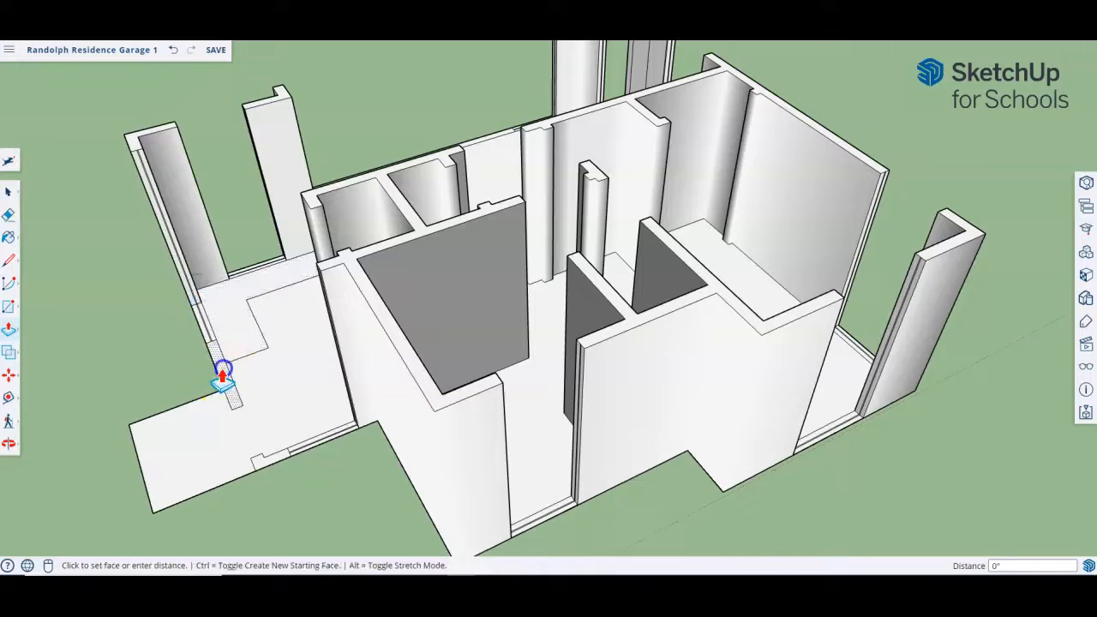
pyautogui.click(262, 461)
pyautogui.click(245, 331)
# Step: Raise the large room's remaining corner piece and the long wall between its windows by the same 9'
pyautogui.moveTo(208, 245); pyautogui.dragTo(911, 250, button='middle')
pyautogui.scroll(-4, 486, 238)
pyautogui.scroll(4, 475, 527)
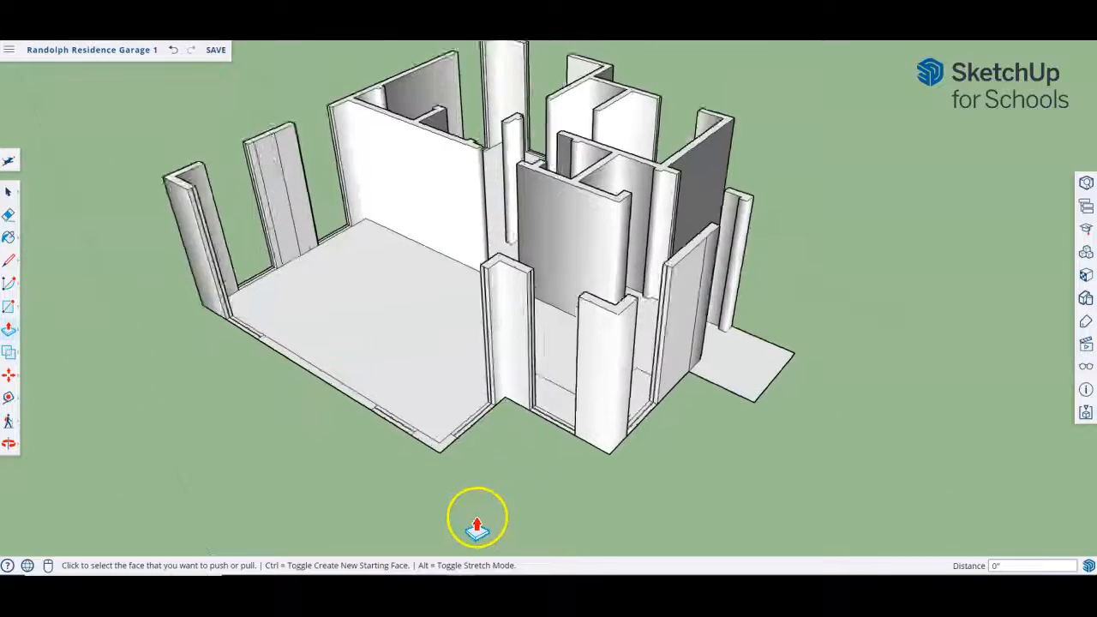
pyautogui.doubleClick(417, 417)
pyautogui.doubleClick(282, 337)
# Step: Push/Pull the main floor face up 12 inches
pyautogui.scroll(-10, 380, 380)
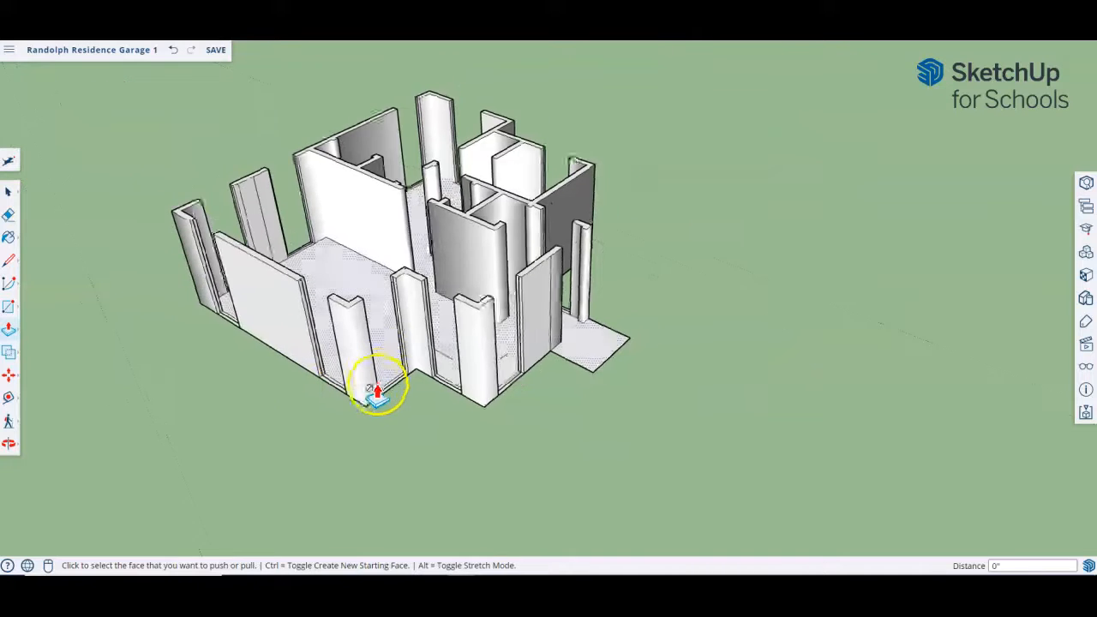
pyautogui.moveTo(380, 380); pyautogui.dragTo(797, 411, button='middle')
pyautogui.moveTo(632, 231); pyautogui.dragTo(535, 205, button='middle')
pyautogui.scroll(6, 466, 392)
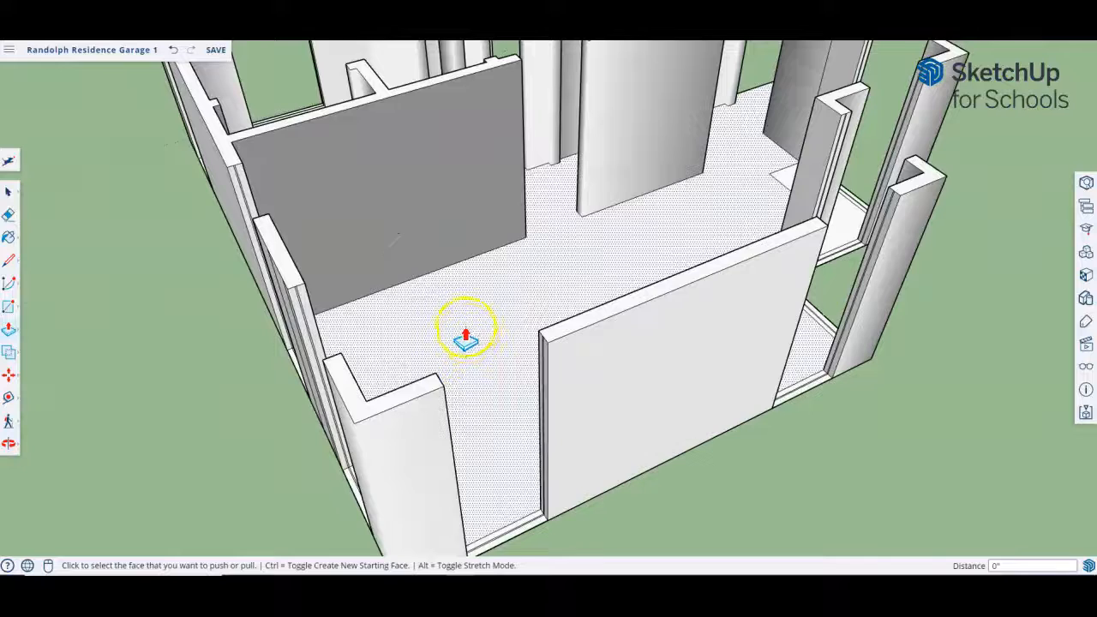
pyautogui.scroll(-3, 622, 283)
pyautogui.scroll(-2, 622, 283)
pyautogui.click(591, 313)
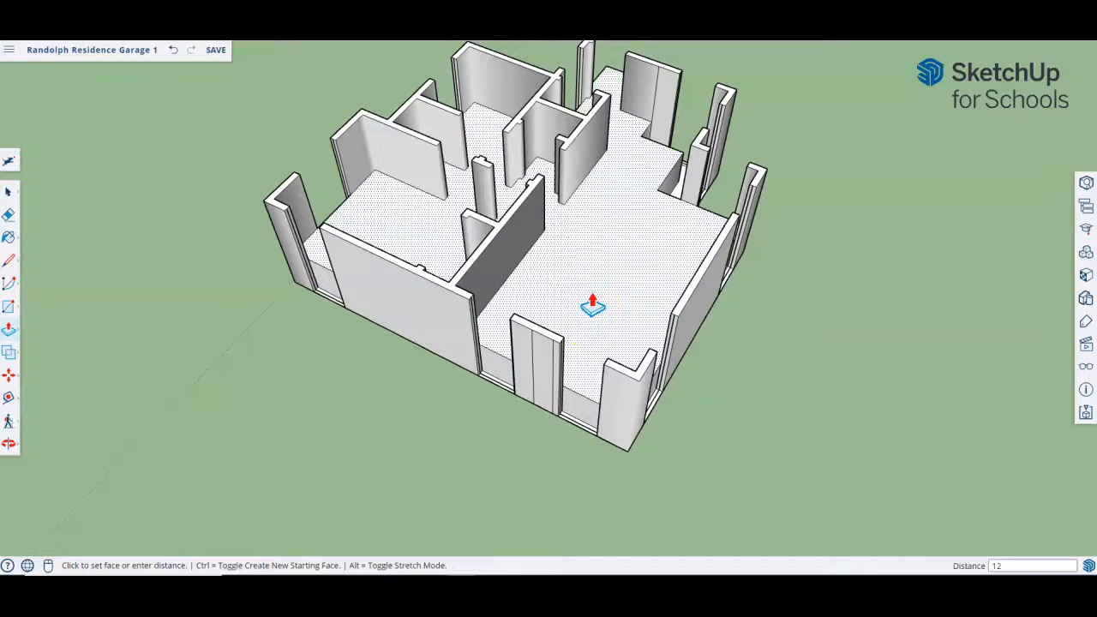
pyautogui.press('Return')
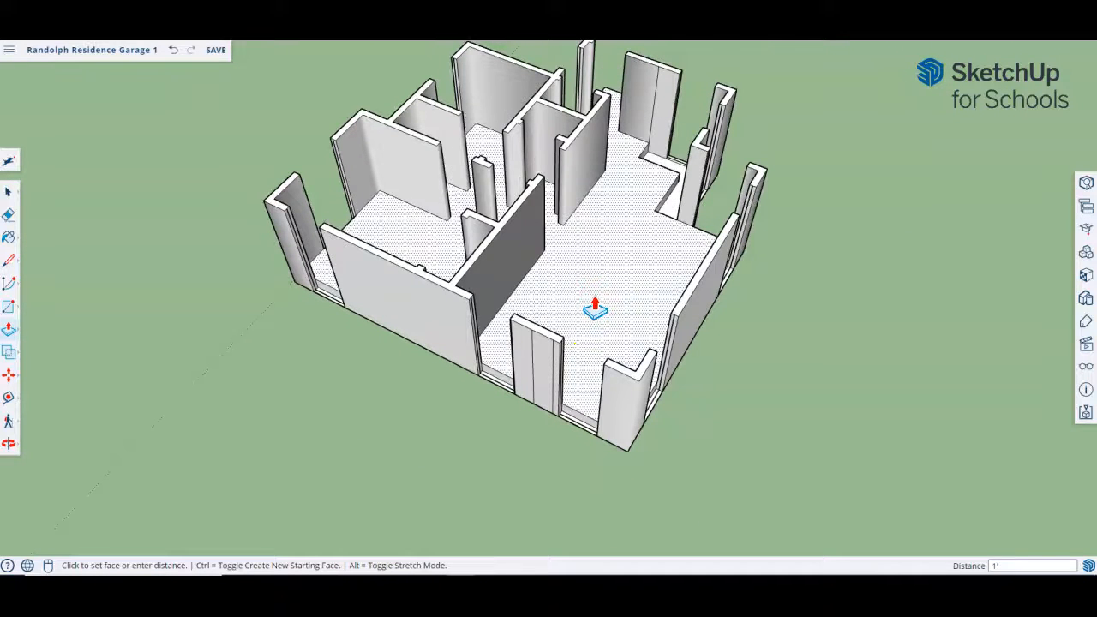
# Step: Raise the L-shaped counter area to the level of the main floor
pyautogui.scroll(5, 677, 197)
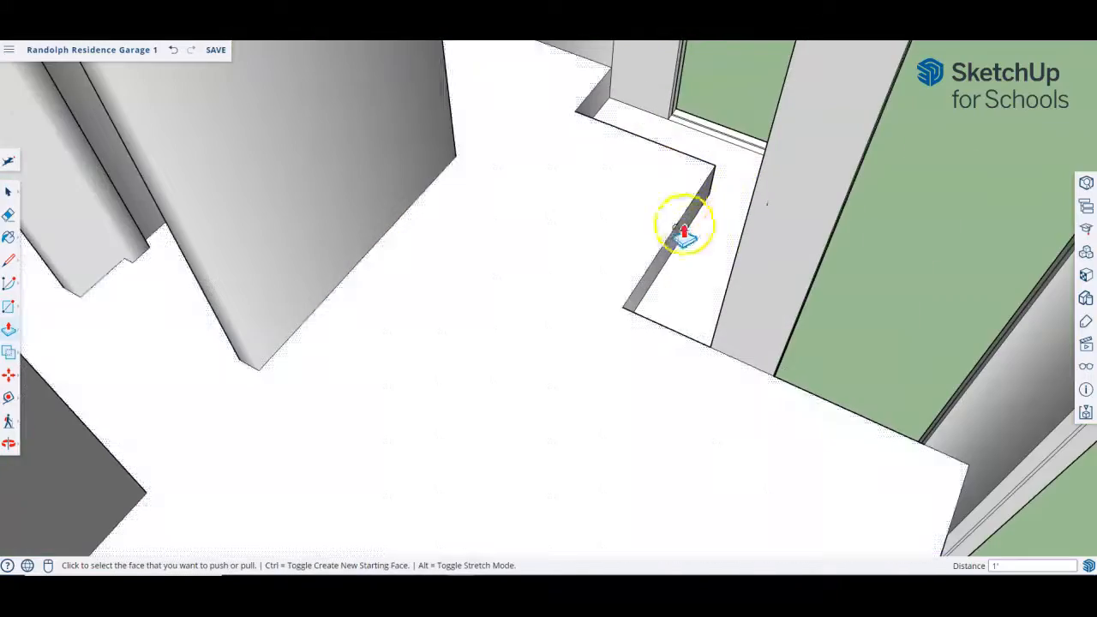
pyautogui.click(693, 257)
pyautogui.press('Escape')
pyautogui.scroll(-6, 686, 253)
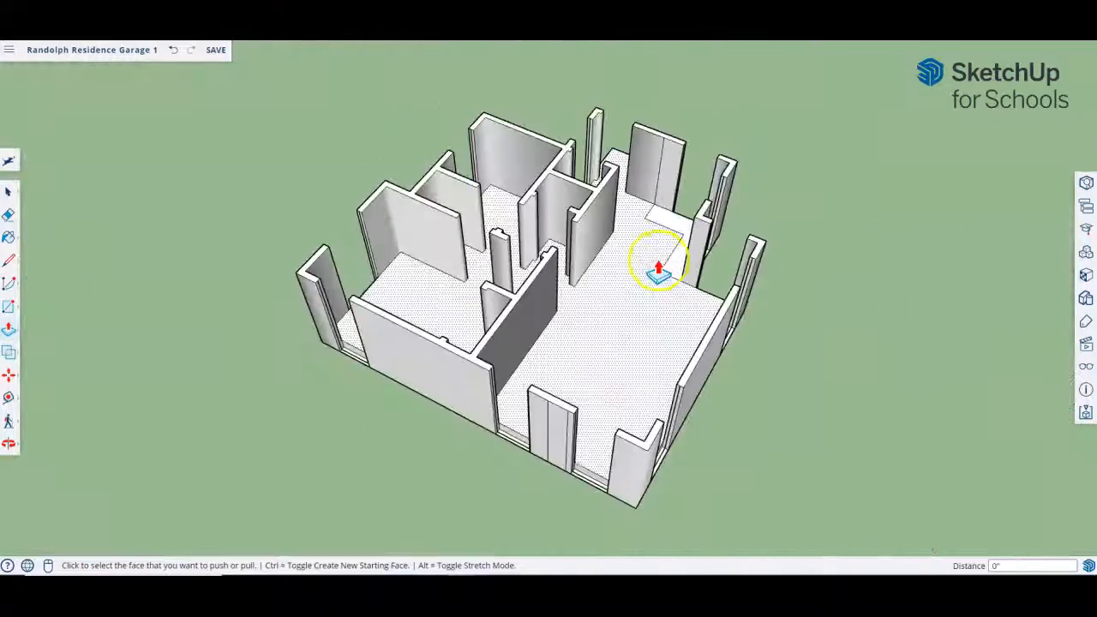
# Step: Examine the raised walls, floor and window openings from above and from the sides
pyautogui.scroll(4, 403, 334)
pyautogui.moveTo(455, 284); pyautogui.dragTo(645, 558, button='middle')
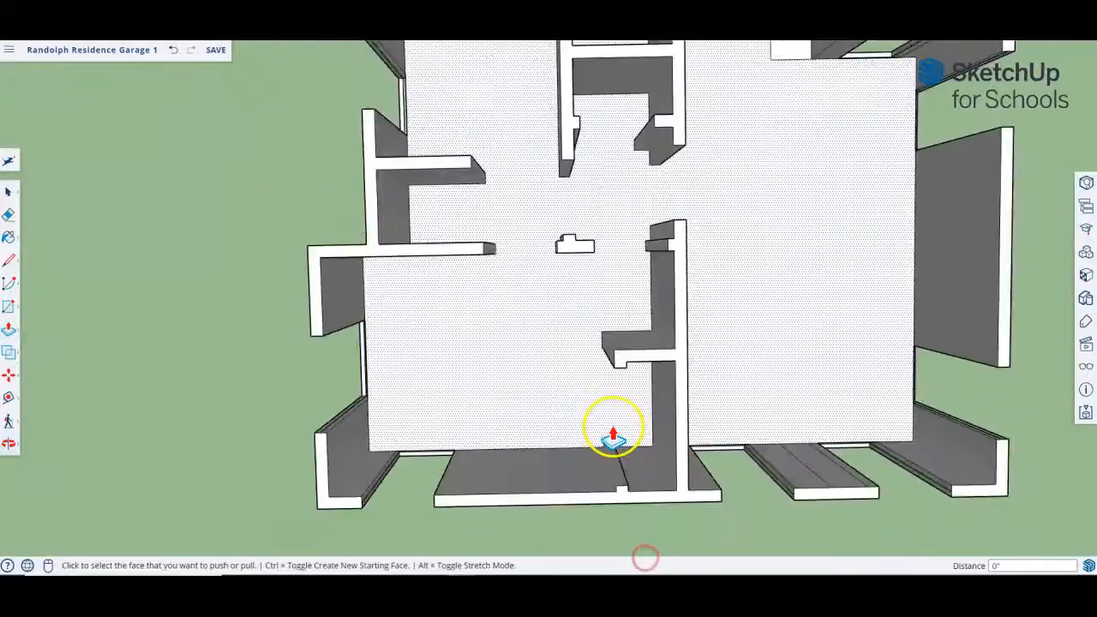
pyautogui.scroll(-5, 604, 424)
pyautogui.scroll(3, 645, 334)
pyautogui.scroll(-2, 643, 334)
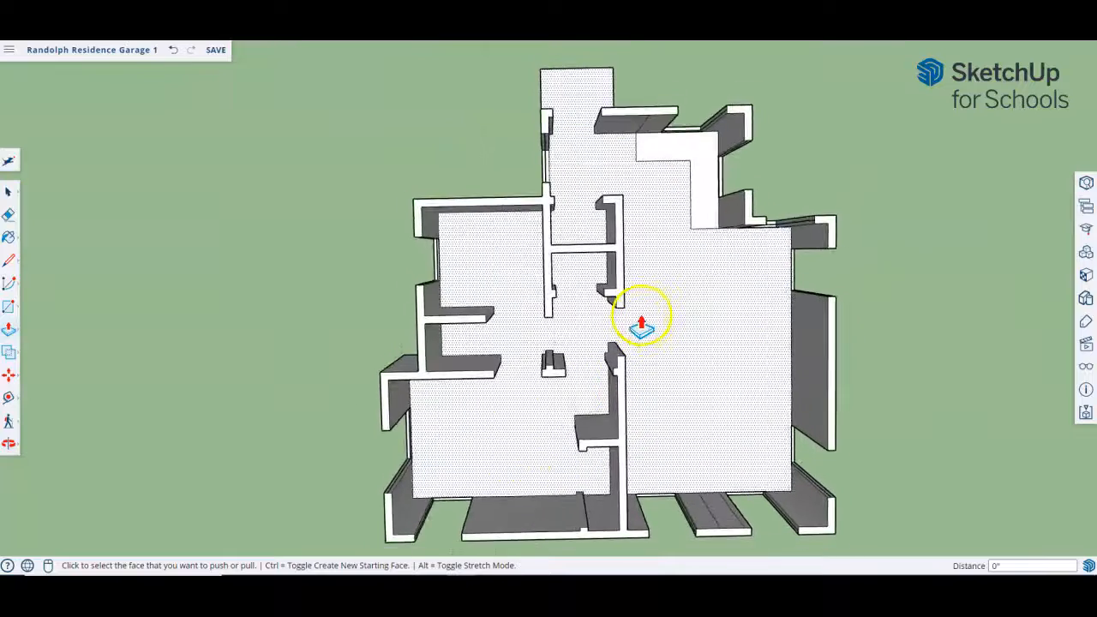
pyautogui.moveTo(760, 325); pyautogui.dragTo(621, 109, button='middle')
pyautogui.moveTo(798, 369); pyautogui.dragTo(172, 137, button='middle')
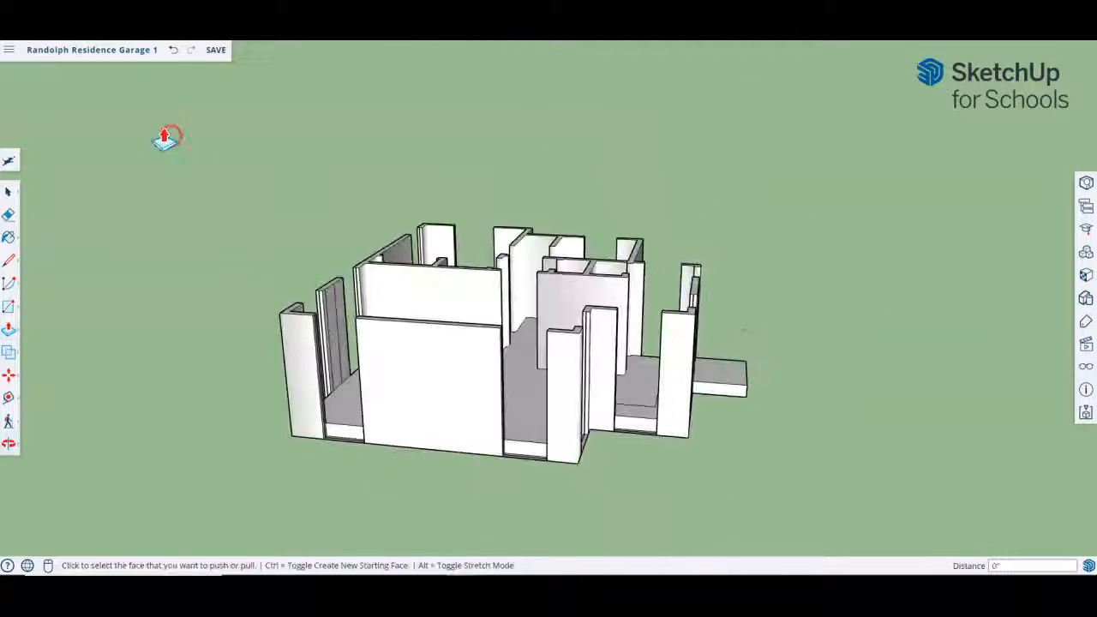
pyautogui.scroll(5, 649, 448)
pyautogui.scroll(3, 636, 422)
pyautogui.moveTo(664, 396); pyautogui.dragTo(480, 503, button='middle')
pyautogui.scroll(-3, 314, 318)
pyautogui.scroll(-8, 616, 420)
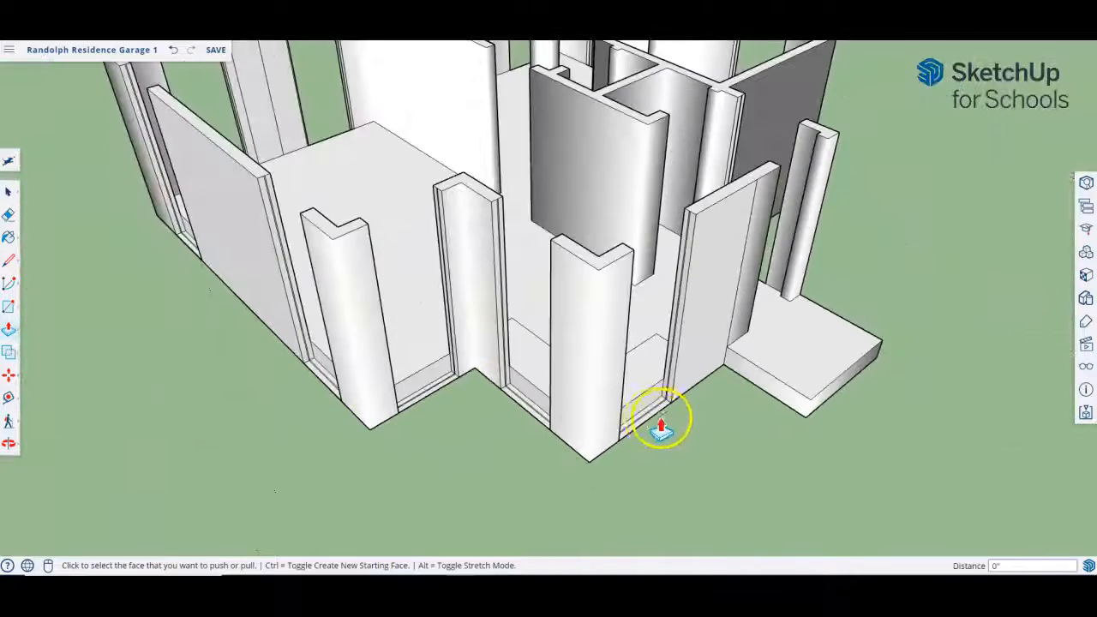
pyautogui.scroll(-1, 641, 433)
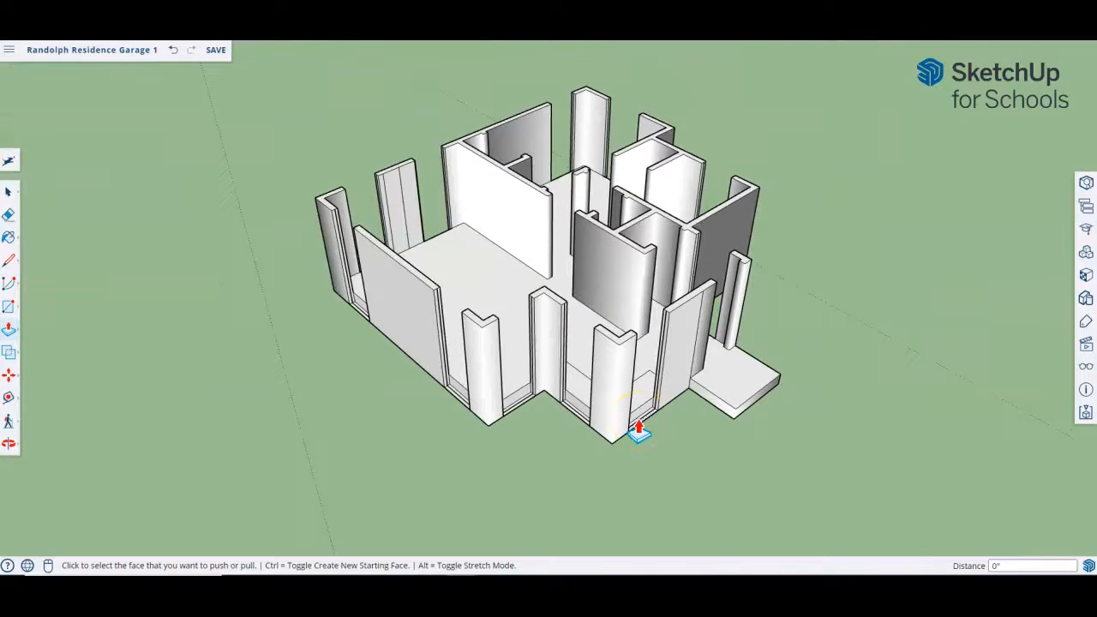
# Step: Copy the line along the middle of the window opening's base 0.5 inches outward to outline a thin glass strip
pyautogui.scroll(5, 600, 380)
pyautogui.press('space')
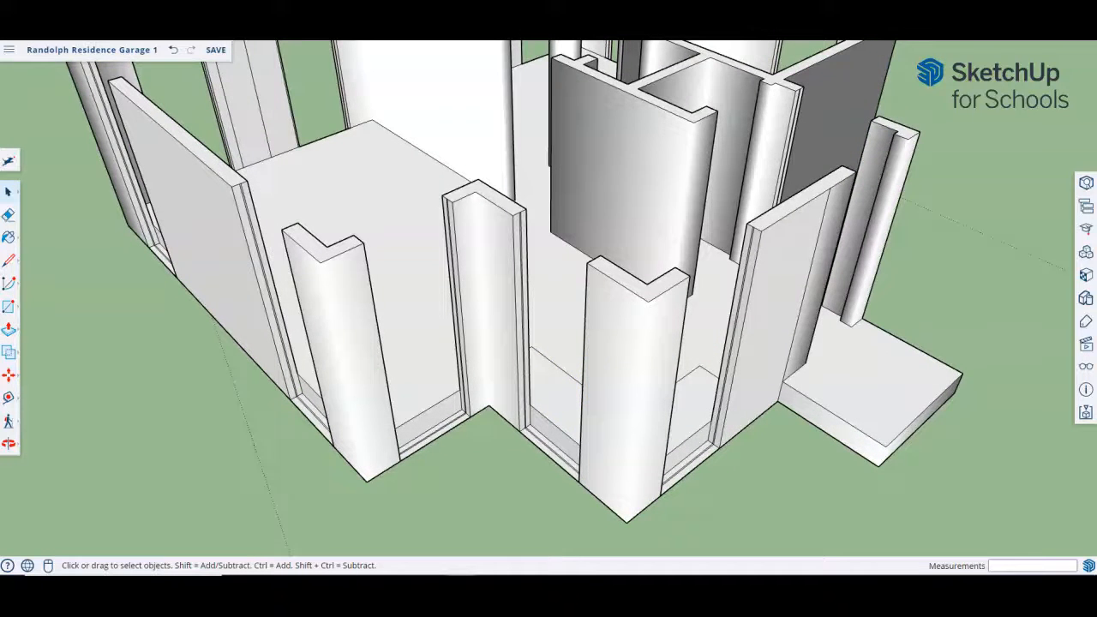
pyautogui.click(847, 393)
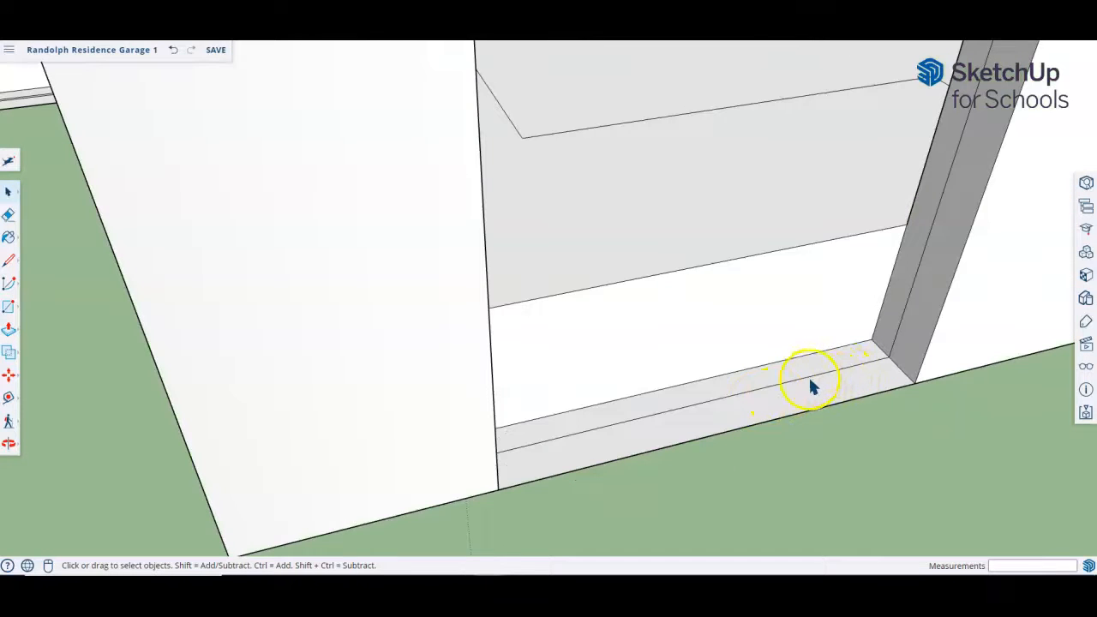
pyautogui.click(807, 378)
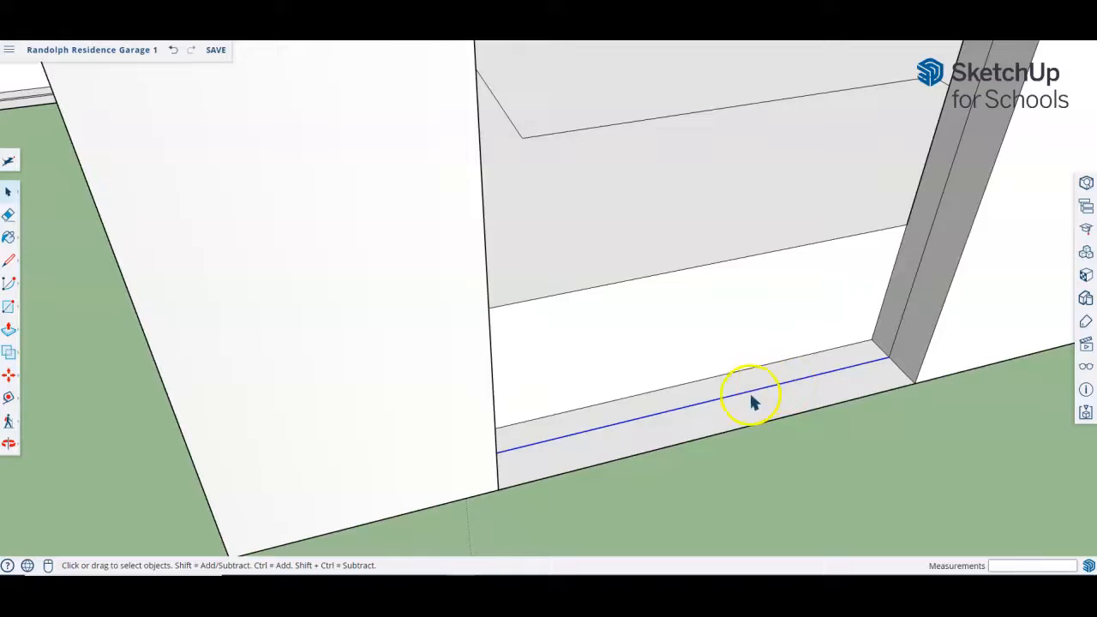
pyautogui.press('m')
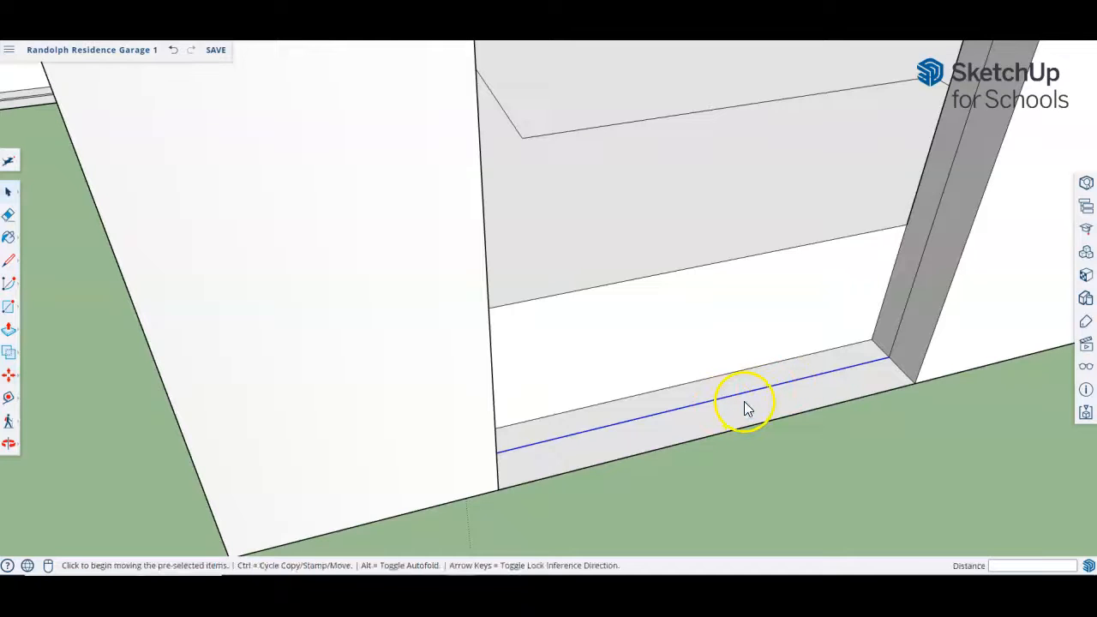
pyautogui.press('ctrl')
pyautogui.click(727, 414)
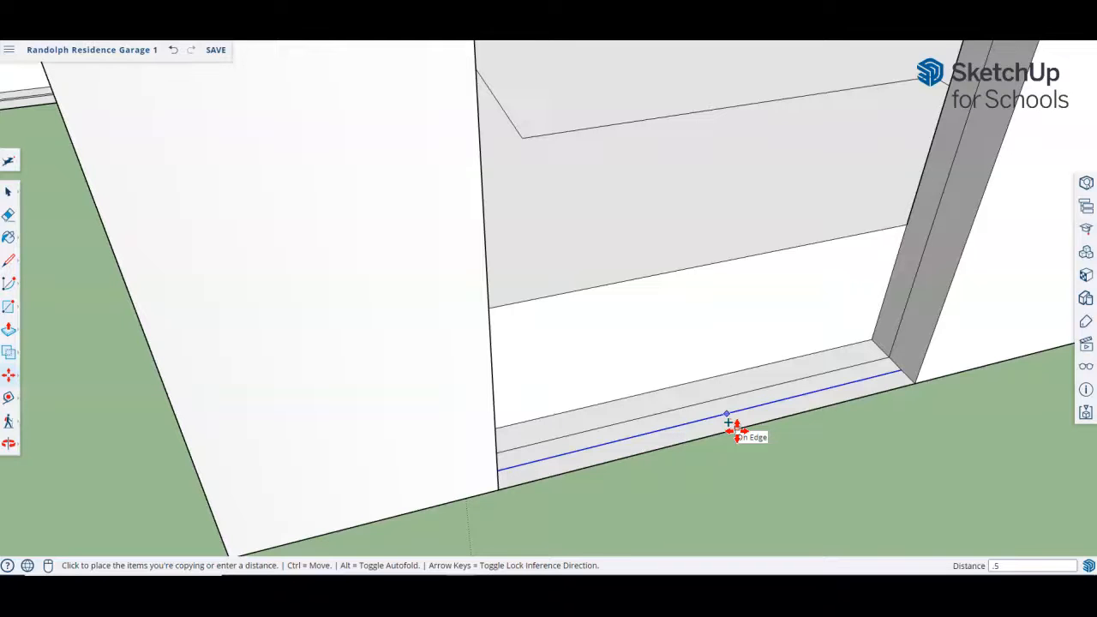
pyautogui.press('Return')
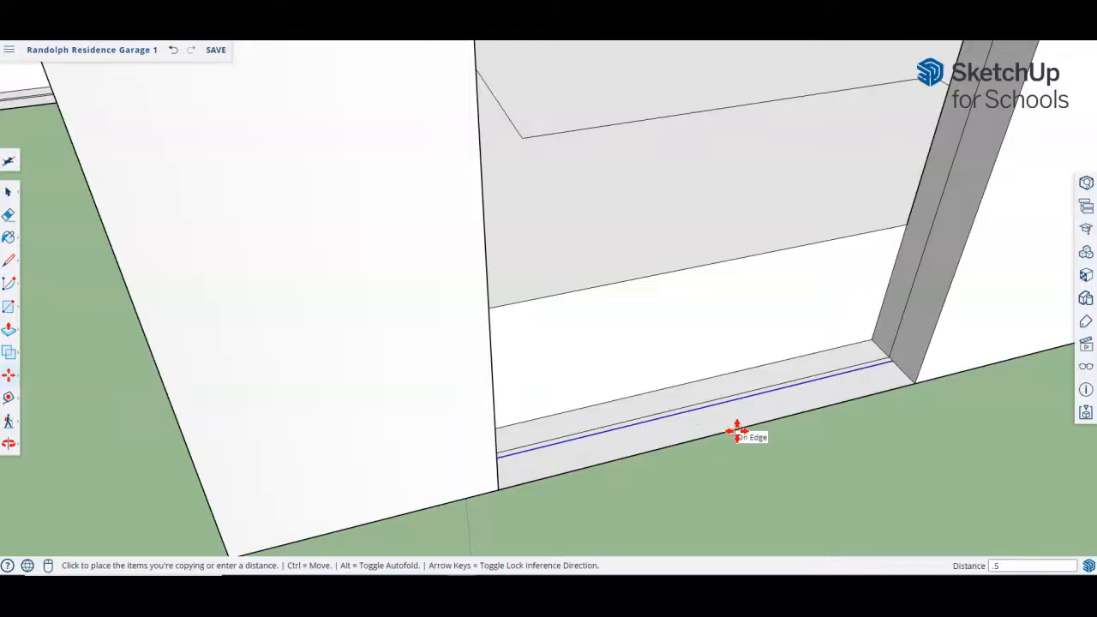
# Step: Push/Pull the inner, thin middle and outer strips of the window opening's base up to floor level
pyautogui.press('p')
pyautogui.click(784, 375)
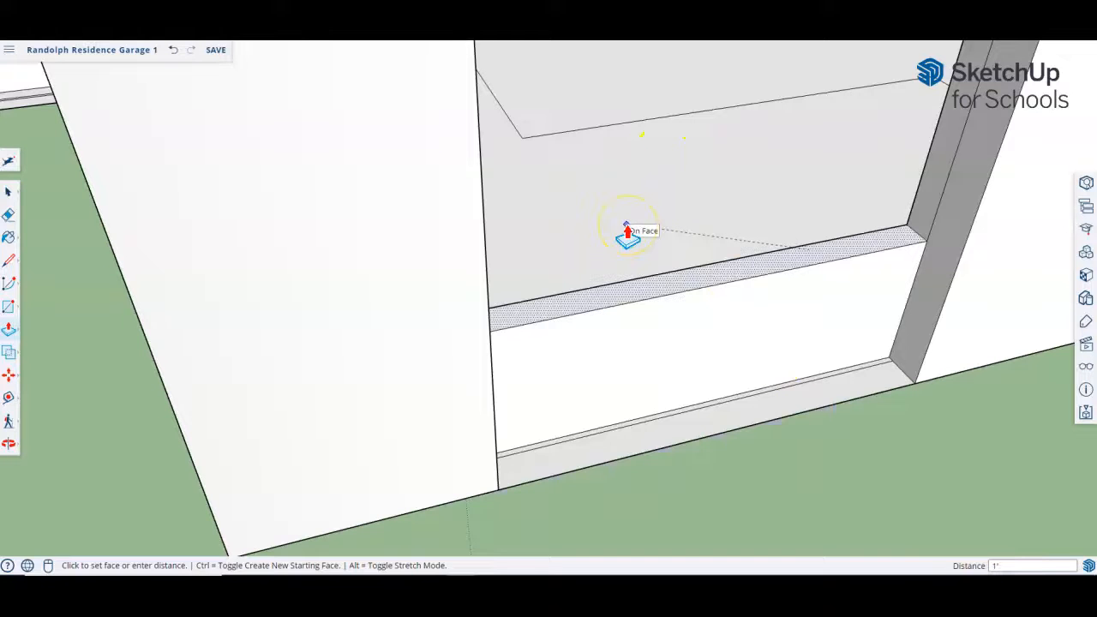
pyautogui.click(628, 232)
pyautogui.scroll(1, 737, 412)
pyautogui.scroll(1, 737, 412)
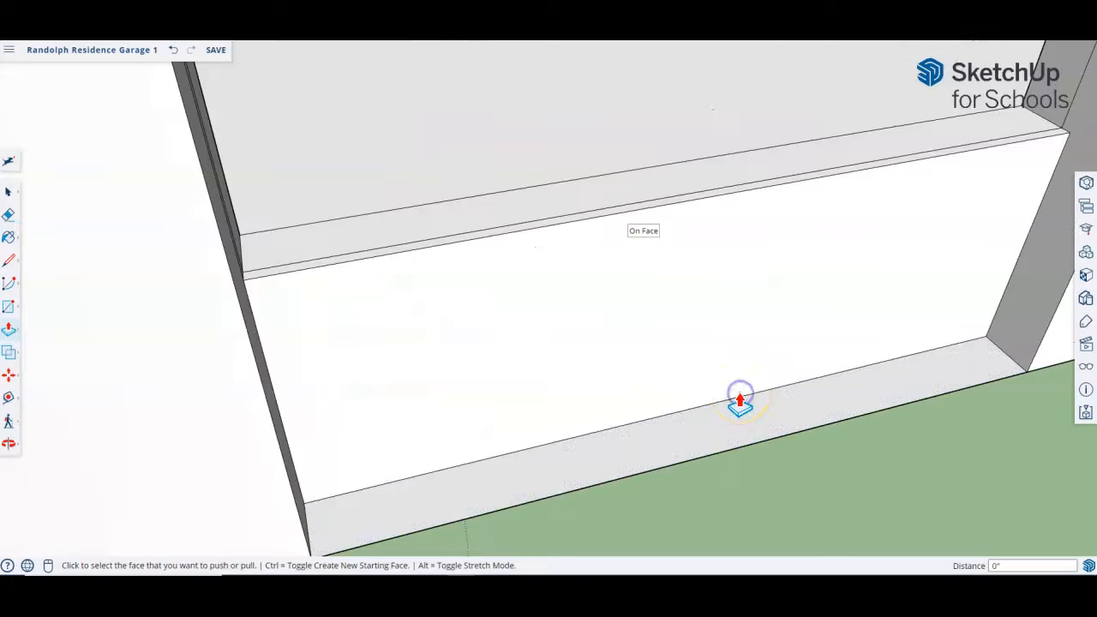
pyautogui.scroll(2, 792, 410)
pyautogui.scroll(-5, 578, 361)
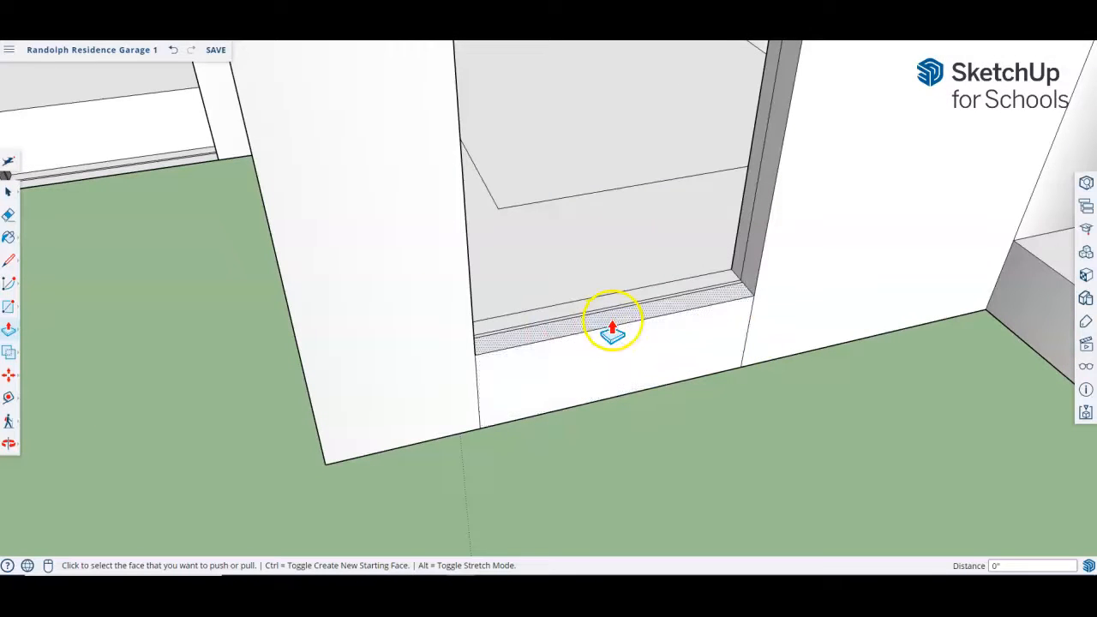
pyautogui.scroll(-1, 617, 337)
pyautogui.scroll(4, 558, 367)
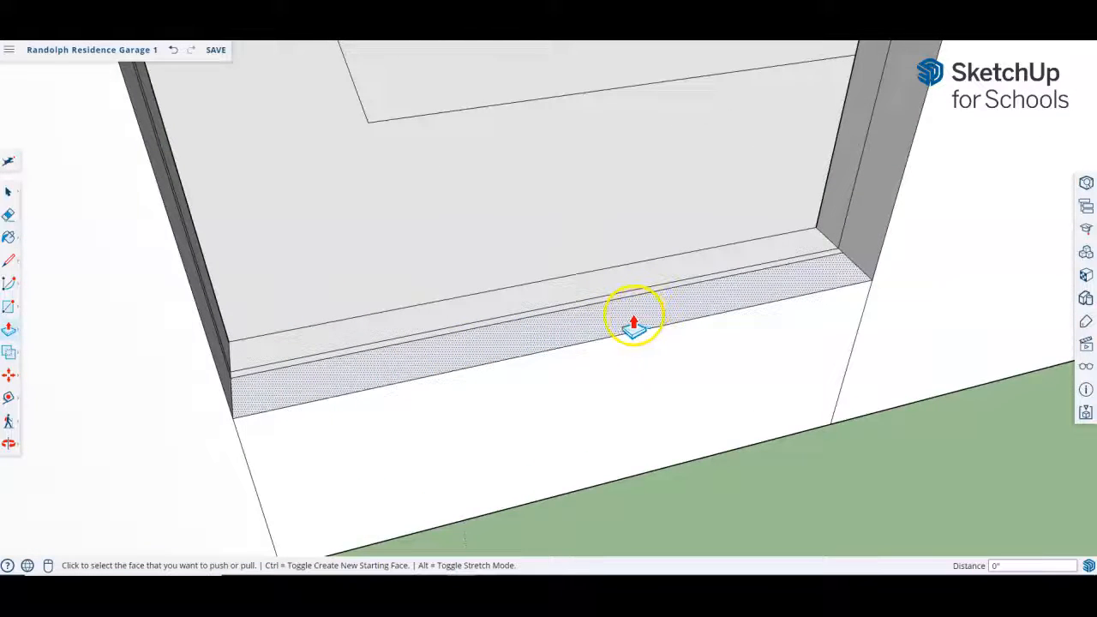
# Step: Push/Pull the strips at the base of the neighbouring window opening beside the inside corner up to floor level
pyautogui.scroll(3, 637, 324)
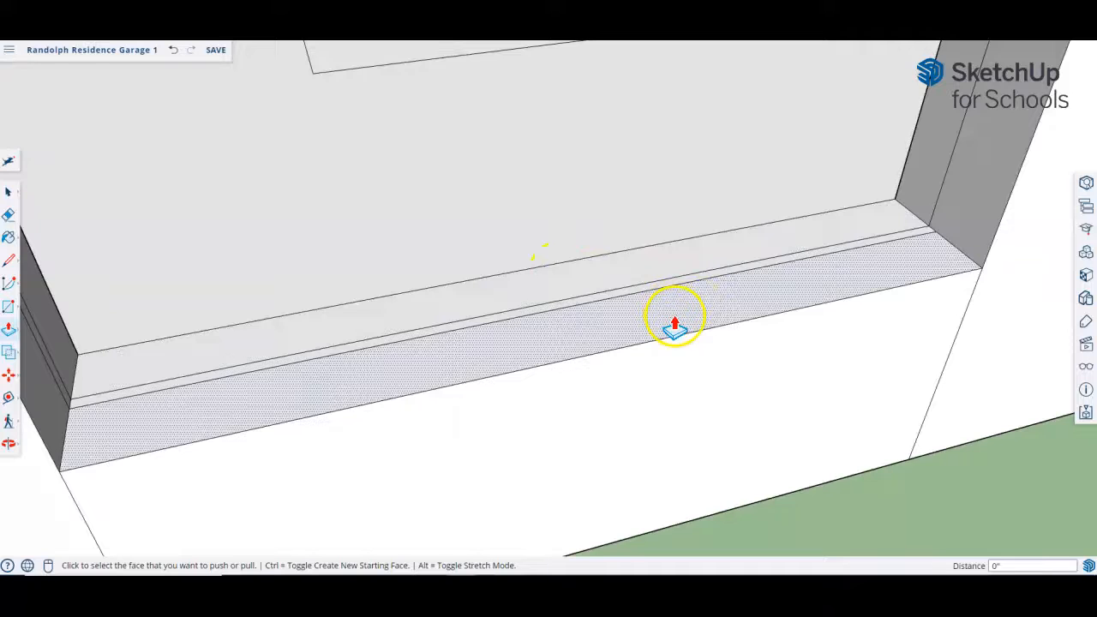
pyautogui.scroll(-3, 675, 326)
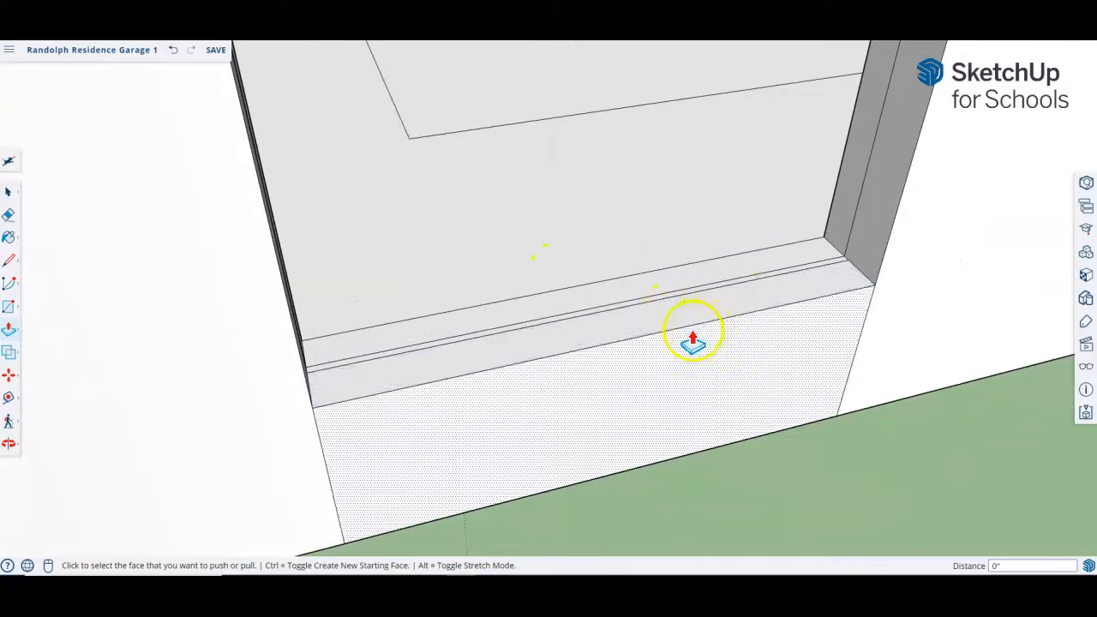
pyautogui.scroll(1, 676, 332)
pyautogui.scroll(-2, 676, 331)
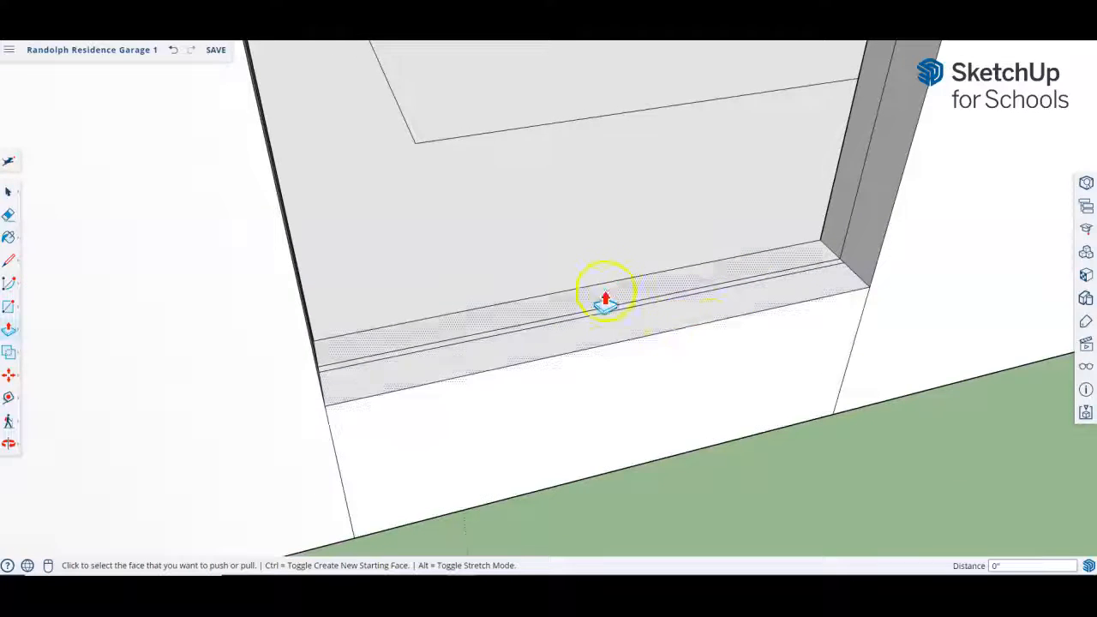
pyautogui.scroll(-6, 758, 347)
pyautogui.scroll(-5, 785, 343)
pyautogui.scroll(10, 588, 299)
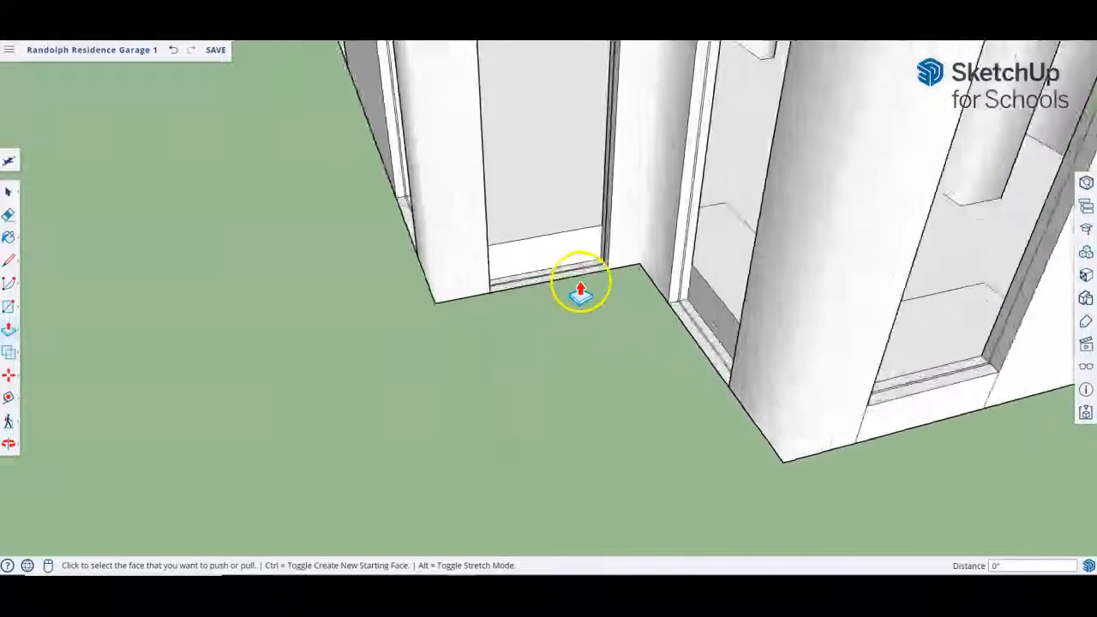
pyautogui.scroll(5, 610, 296)
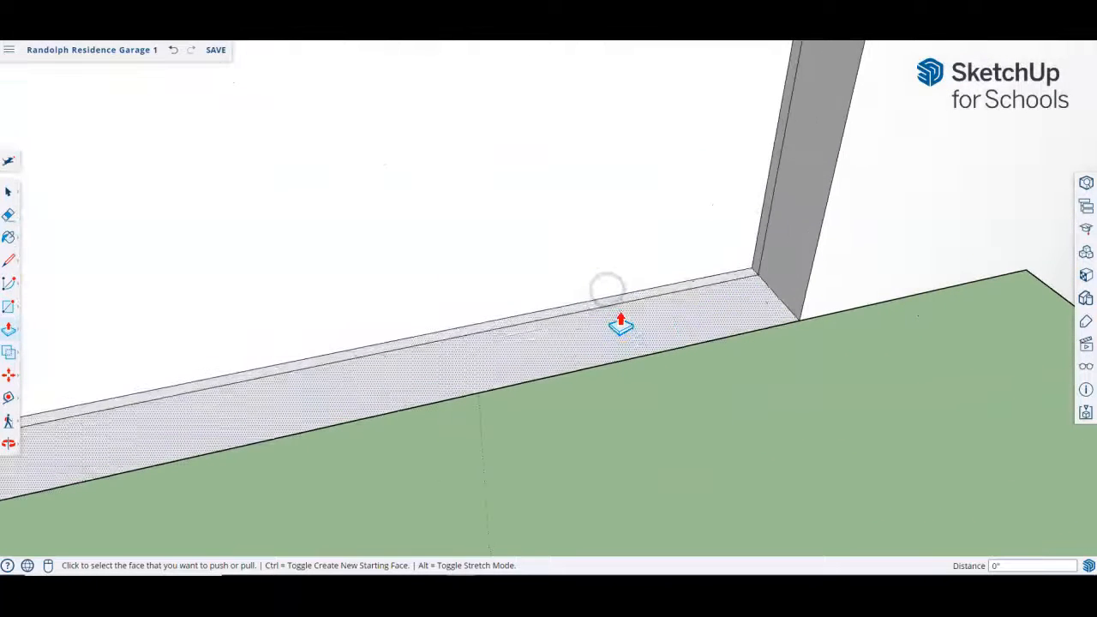
pyautogui.click(680, 342)
pyautogui.click(678, 340)
pyautogui.click(677, 322)
pyautogui.scroll(-2, 678, 324)
pyautogui.click(677, 319)
pyautogui.click(495, 171)
# Step: Push/Pull the inner, thin middle and outer base strips of the window opening on the adjacent exterior side up 1' to floor level
pyautogui.moveTo(478, 159); pyautogui.dragTo(889, 372, button='middle')
pyautogui.scroll(5, 791, 172)
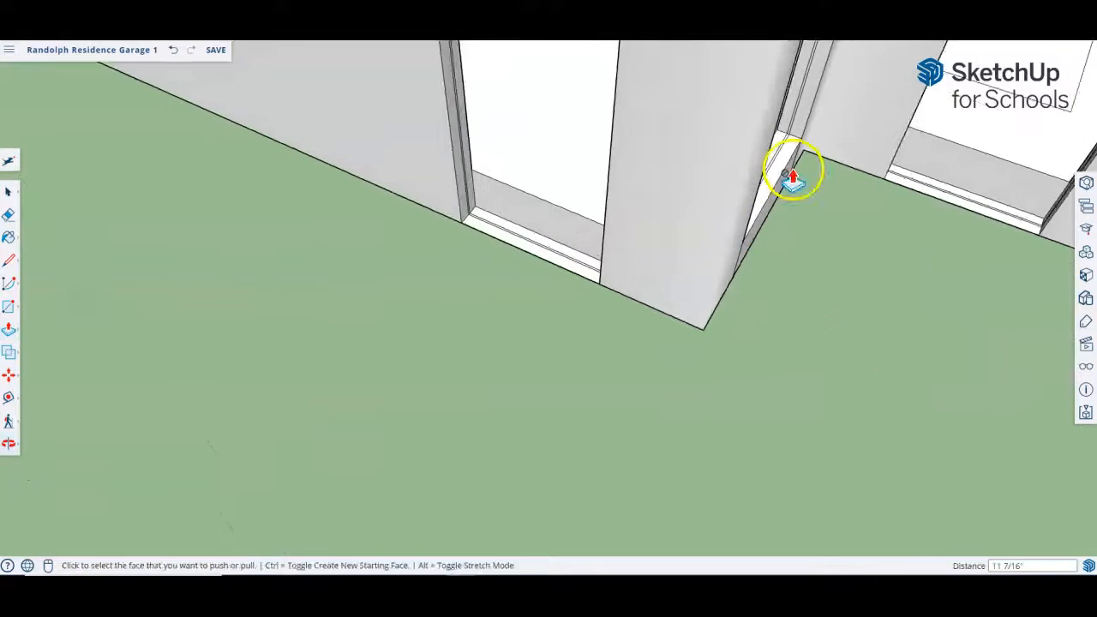
pyautogui.scroll(-2, 791, 172)
pyautogui.scroll(3, 477, 270)
pyautogui.click(473, 273)
pyautogui.click(565, 187)
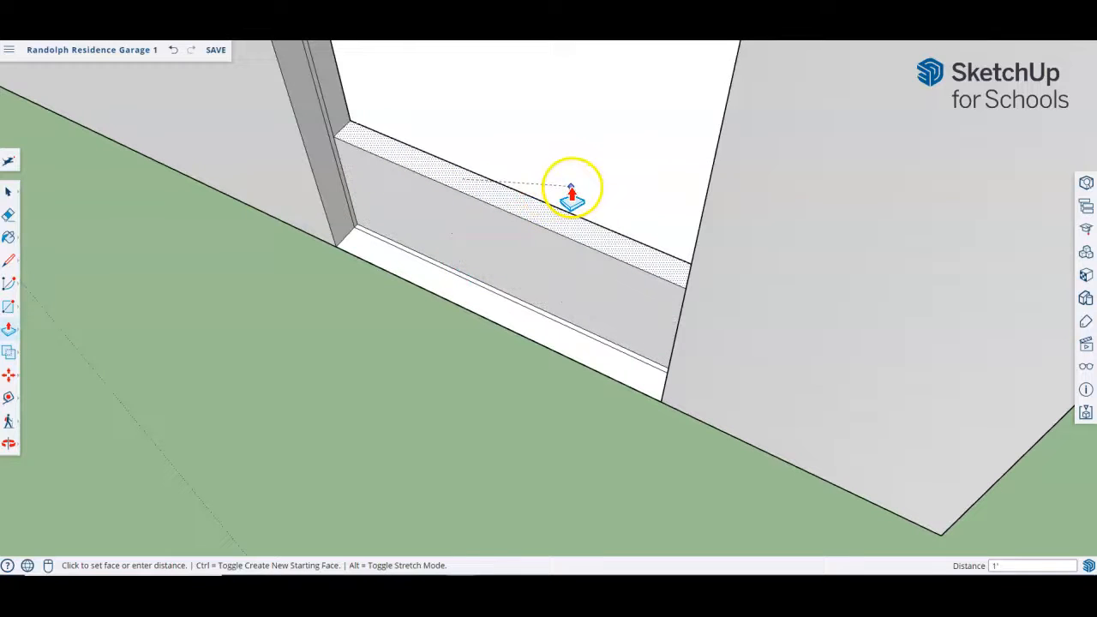
pyautogui.scroll(2, 460, 275)
pyautogui.scroll(2, 460, 274)
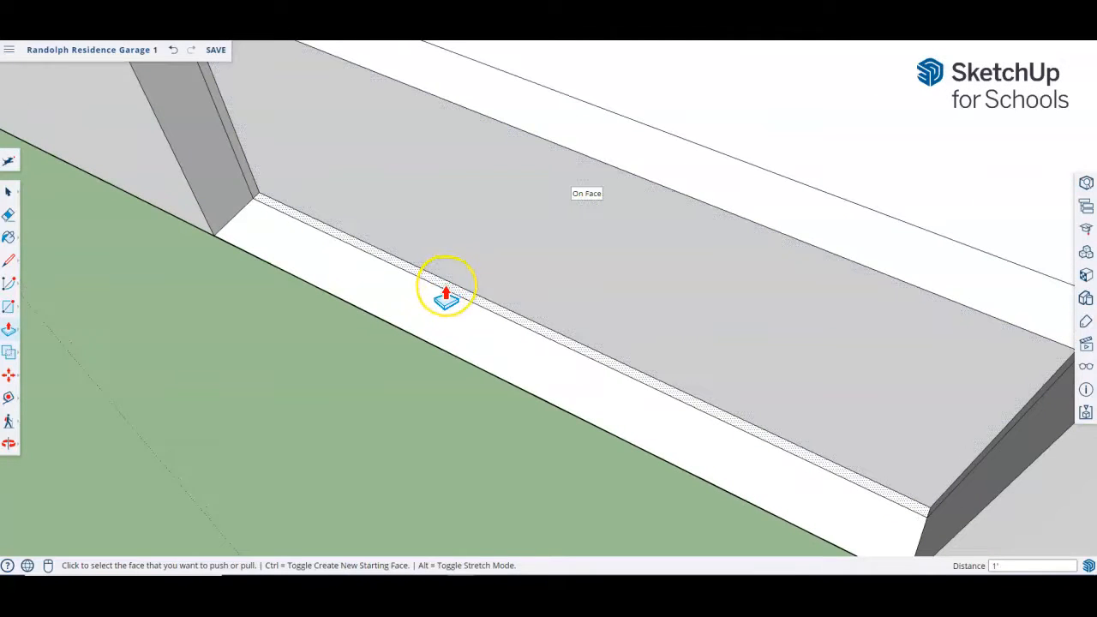
pyautogui.click(446, 297)
pyautogui.click(442, 299)
pyautogui.click(438, 304)
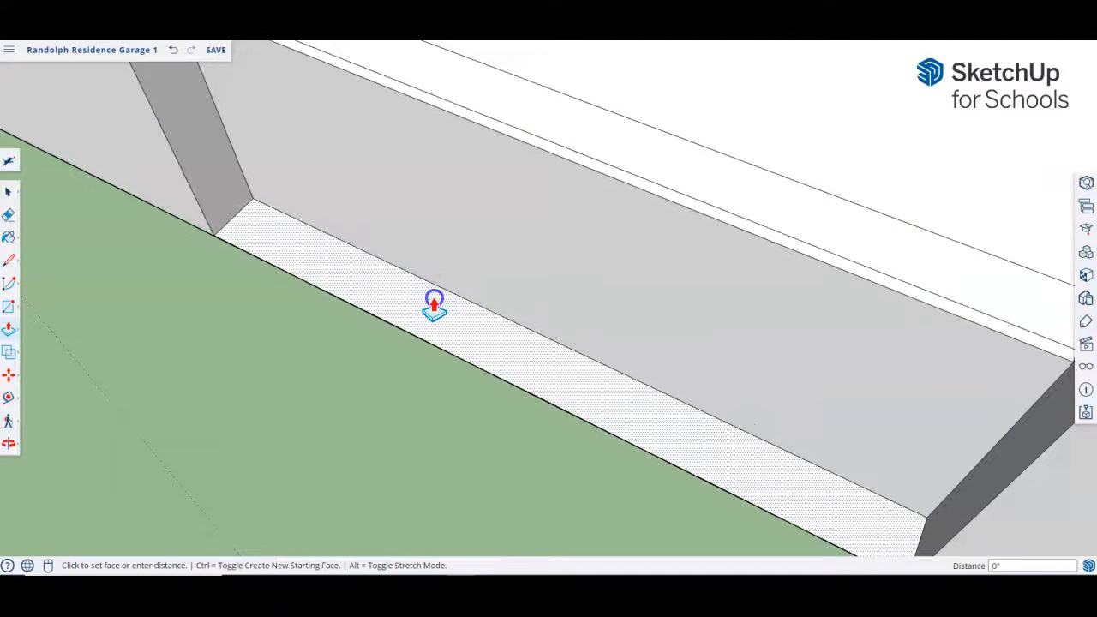
pyautogui.click(454, 306)
# Step: Raise the base strips of the next window opening along this exterior side to floor level
pyautogui.scroll(-5, 506, 318)
pyautogui.scroll(3, 602, 326)
pyautogui.scroll(4, 554, 289)
pyautogui.scroll(-4, 716, 393)
pyautogui.scroll(-3, 716, 392)
pyautogui.scroll(5, 534, 252)
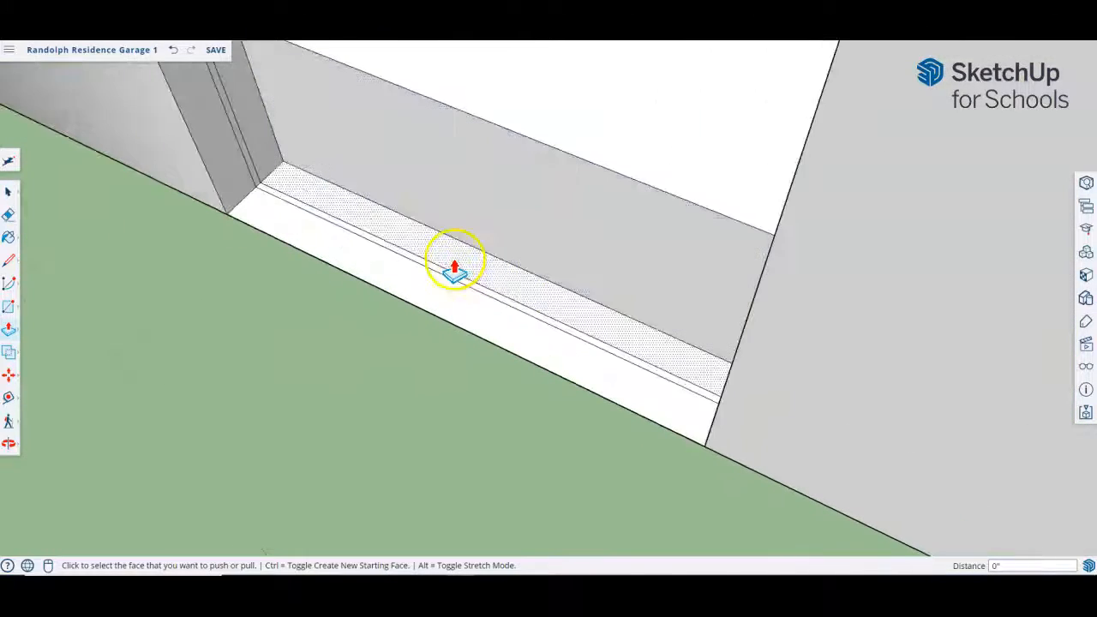
pyautogui.doubleClick(441, 273)
pyautogui.click(418, 283)
pyautogui.click(417, 283)
# Step: Push/Pull the inner base strip of the window opening around the next corner up to floor level
pyautogui.scroll(-6, 546, 378)
pyautogui.moveTo(386, 264); pyautogui.dragTo(965, 257, button='middle')
pyautogui.scroll(5, 486, 366)
pyautogui.click(404, 348)
pyautogui.click(402, 349)
pyautogui.moveTo(402, 349); pyautogui.dragTo(369, 339, button='middle')
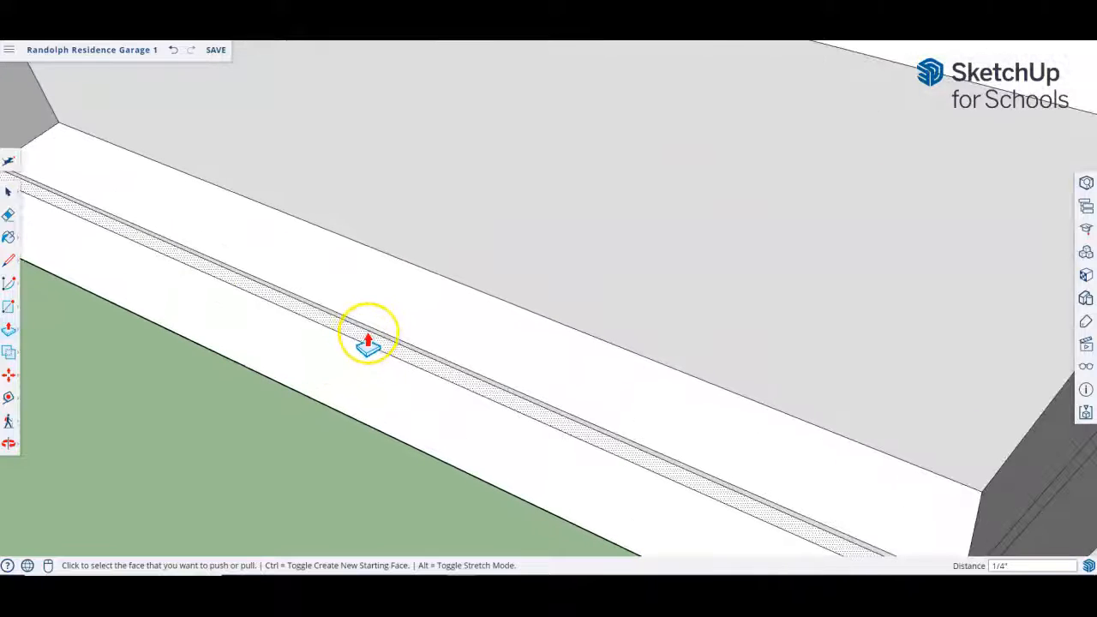
pyautogui.click(380, 317)
pyautogui.click(380, 319)
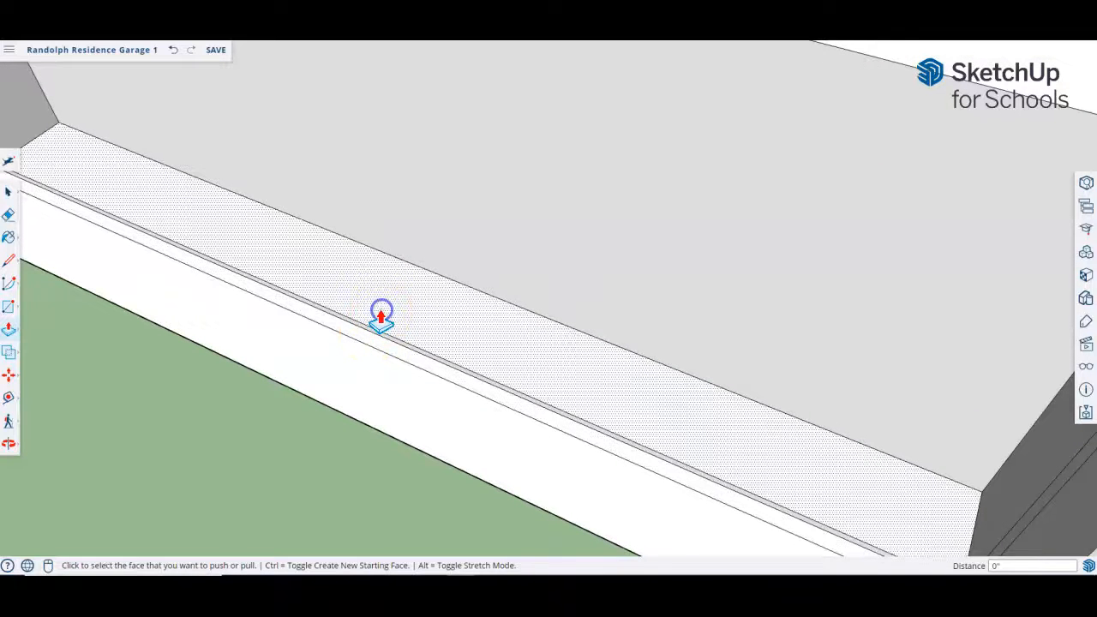
pyautogui.scroll(-5, 381, 323)
pyautogui.click(385, 324)
pyautogui.click(509, 171)
# Step: Raise the thin middle strip of this opening's base 1' to match the inner strip, and raise the outer strip equally
pyautogui.scroll(3, 378, 335)
pyautogui.click(374, 343)
pyautogui.click(420, 243)
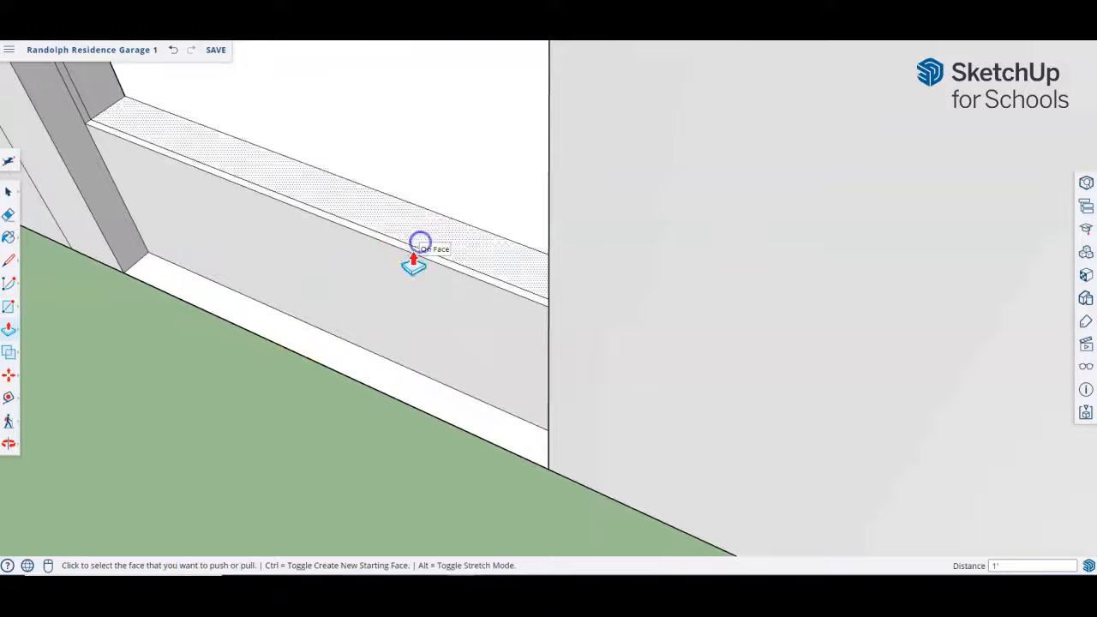
pyautogui.doubleClick(347, 358)
# Step: Raise the inner, thin middle and outer base strips of the next window opening on the same wall to floor level
pyautogui.scroll(-6, 597, 402)
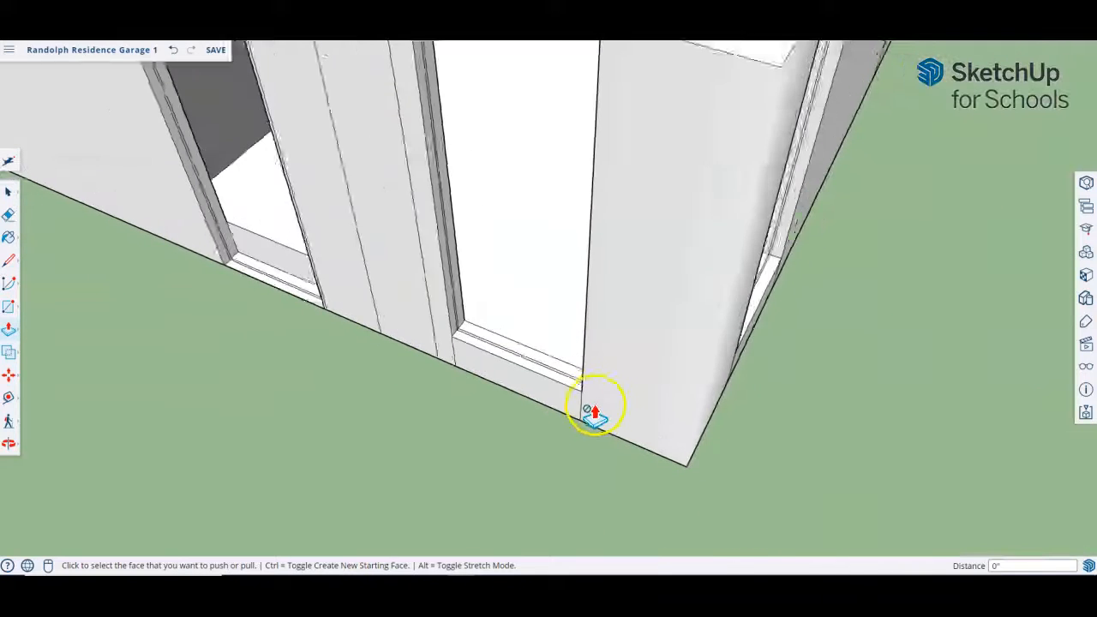
pyautogui.scroll(6, 351, 300)
pyautogui.doubleClick(413, 349)
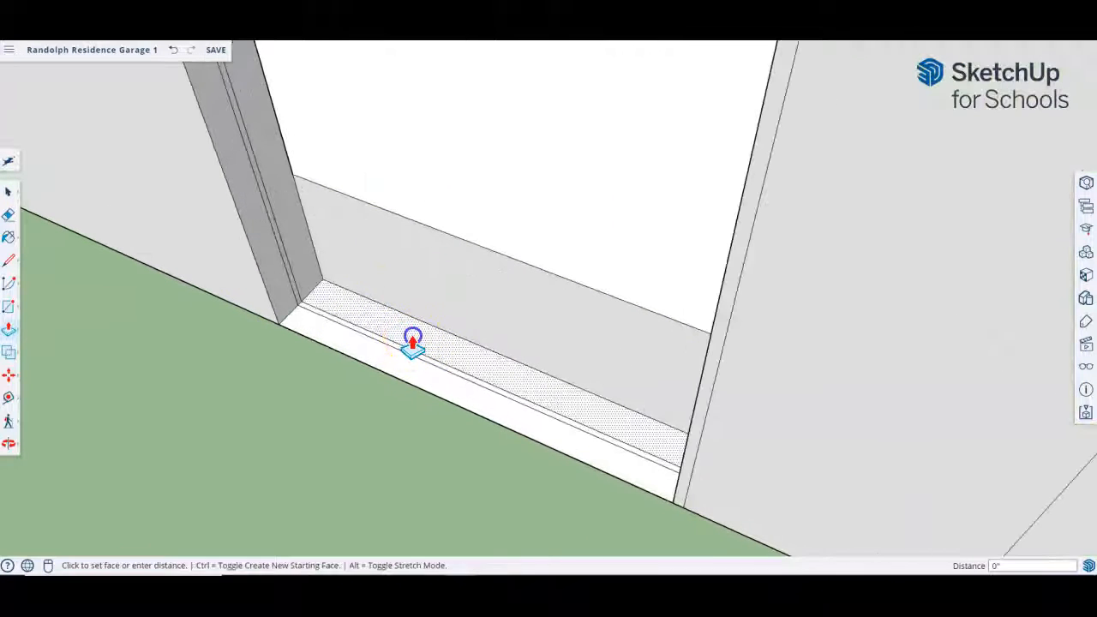
pyautogui.scroll(4, 403, 355)
pyautogui.doubleClick(391, 353)
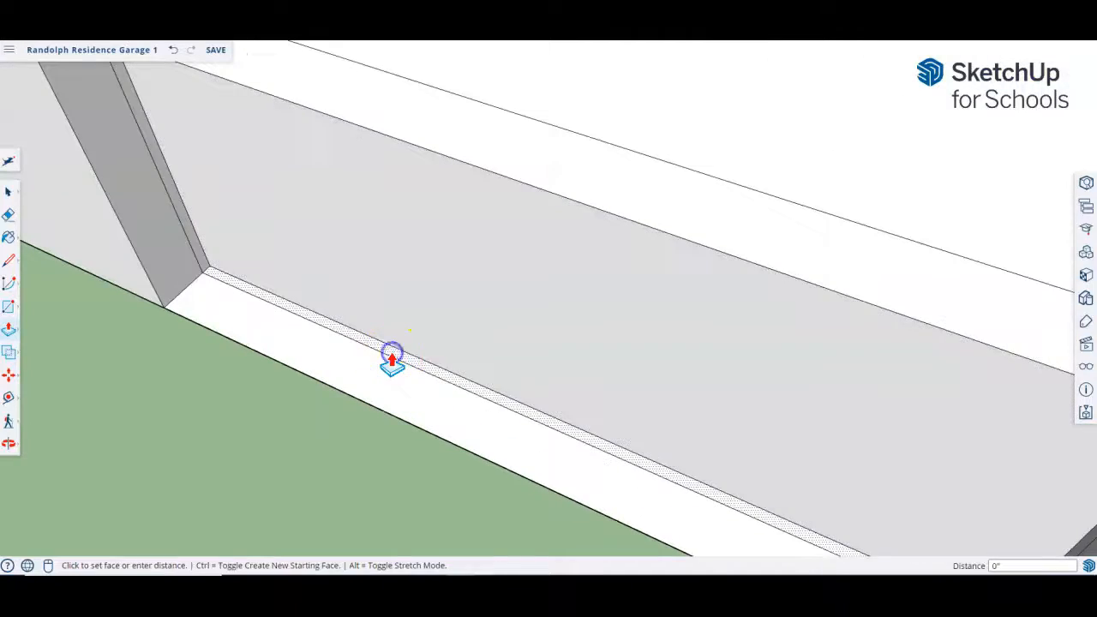
pyautogui.doubleClick(375, 372)
# Step: Raise all three base strips of the window opening between the end corner and the long wall to floor level
pyautogui.scroll(-8, 458, 343)
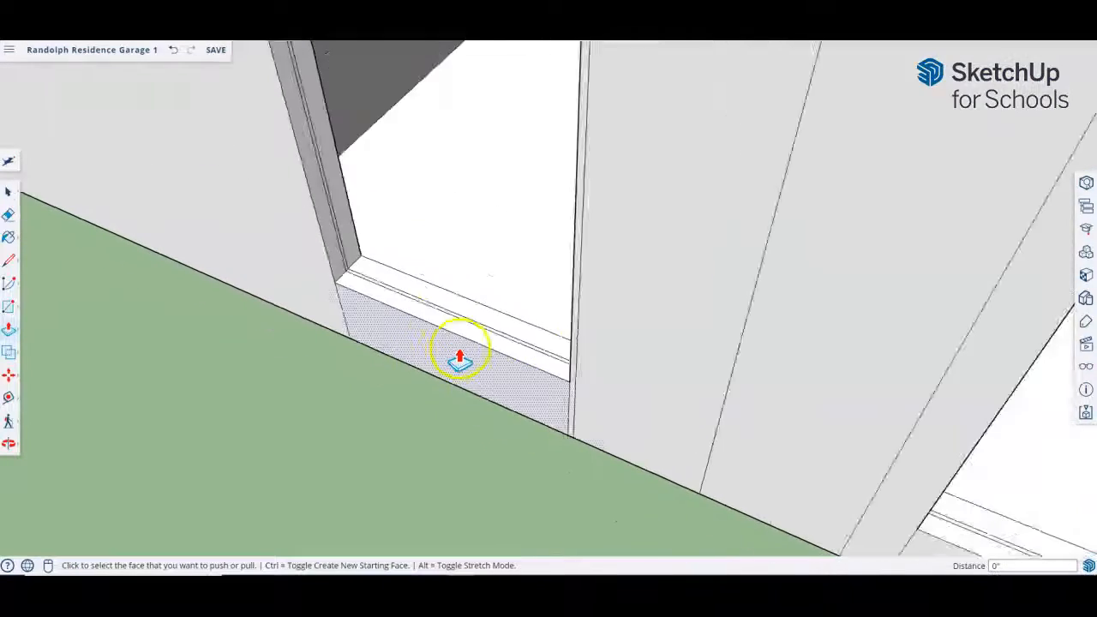
pyautogui.scroll(5, 372, 290)
pyautogui.scroll(5, 372, 290)
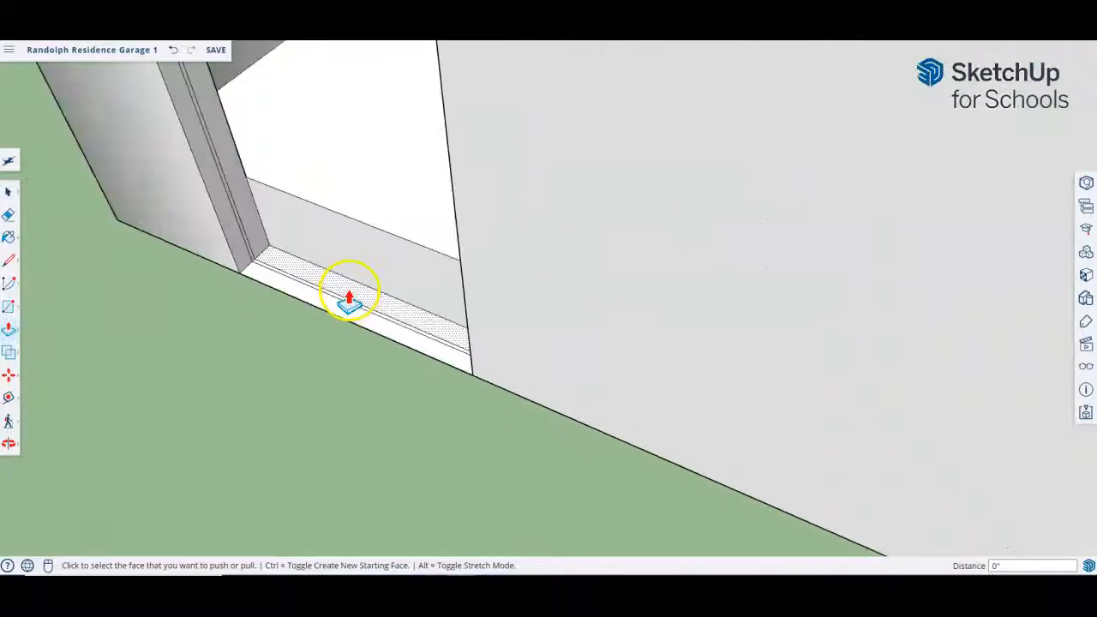
pyautogui.doubleClick(347, 296)
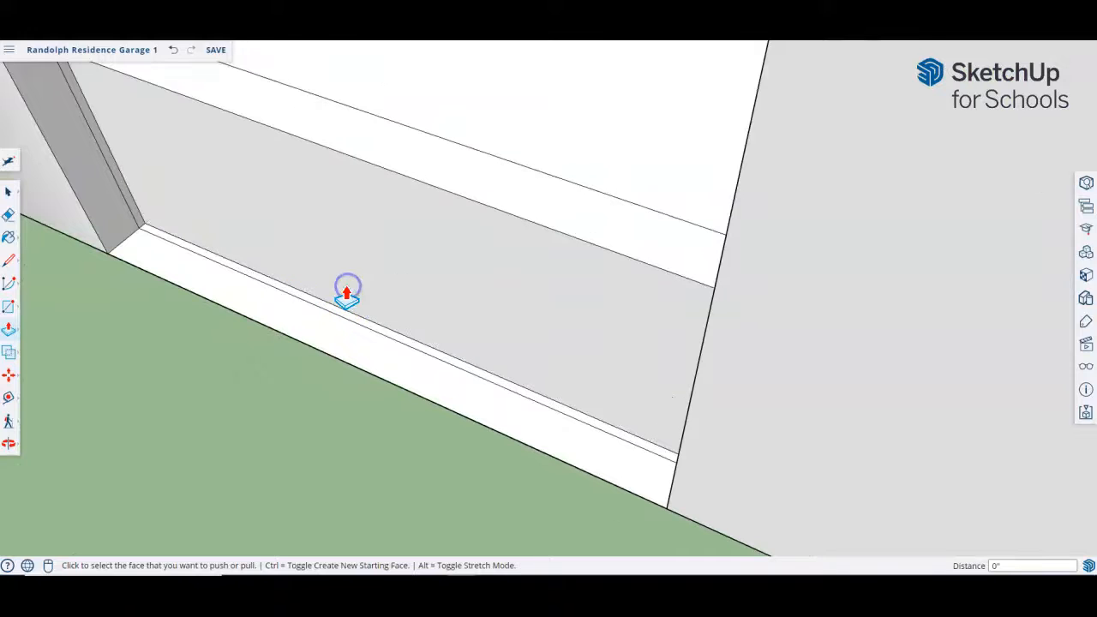
pyautogui.doubleClick(334, 311)
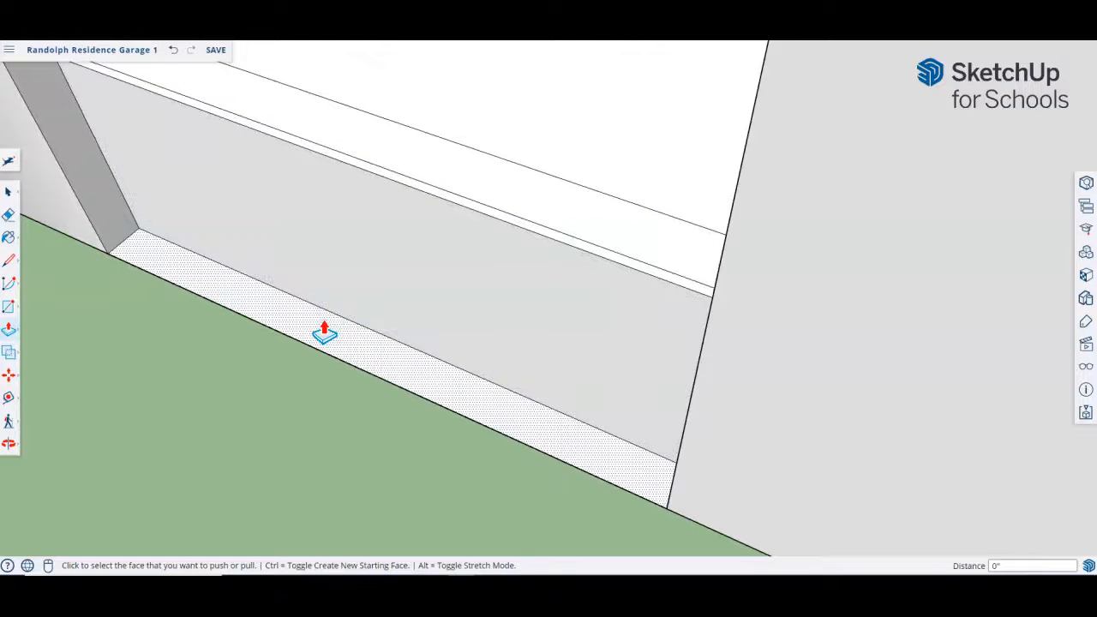
pyautogui.doubleClick(324, 322)
# Step: Raise the base strips of the window opening around the house's end corner to floor level
pyautogui.scroll(-10, 496, 326)
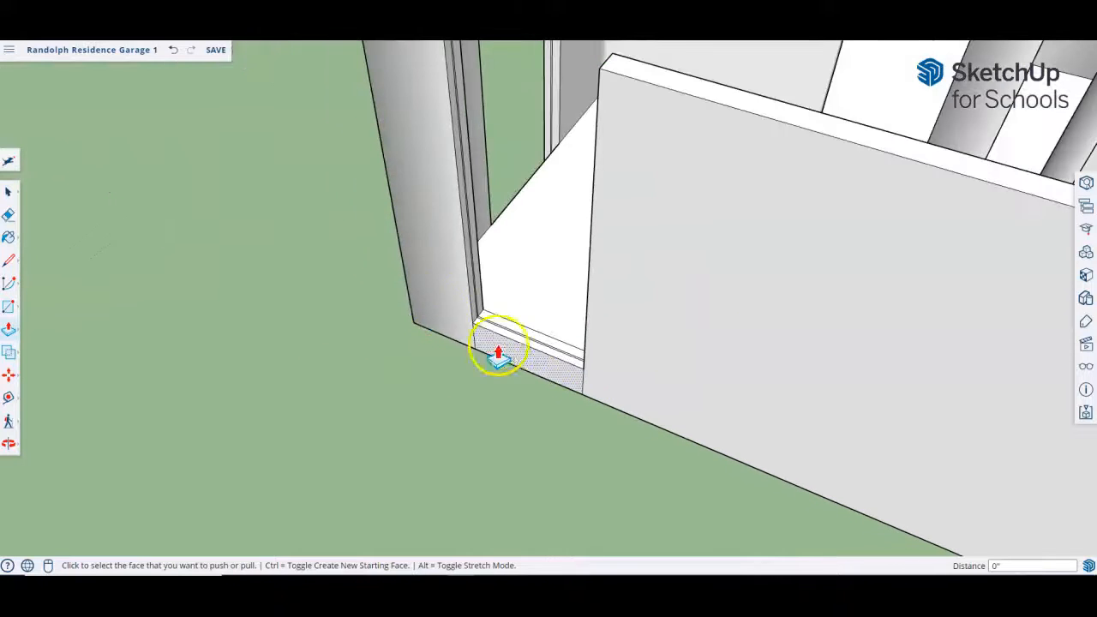
pyautogui.moveTo(441, 303); pyautogui.dragTo(893, 356, button='middle')
pyautogui.scroll(10, 449, 326)
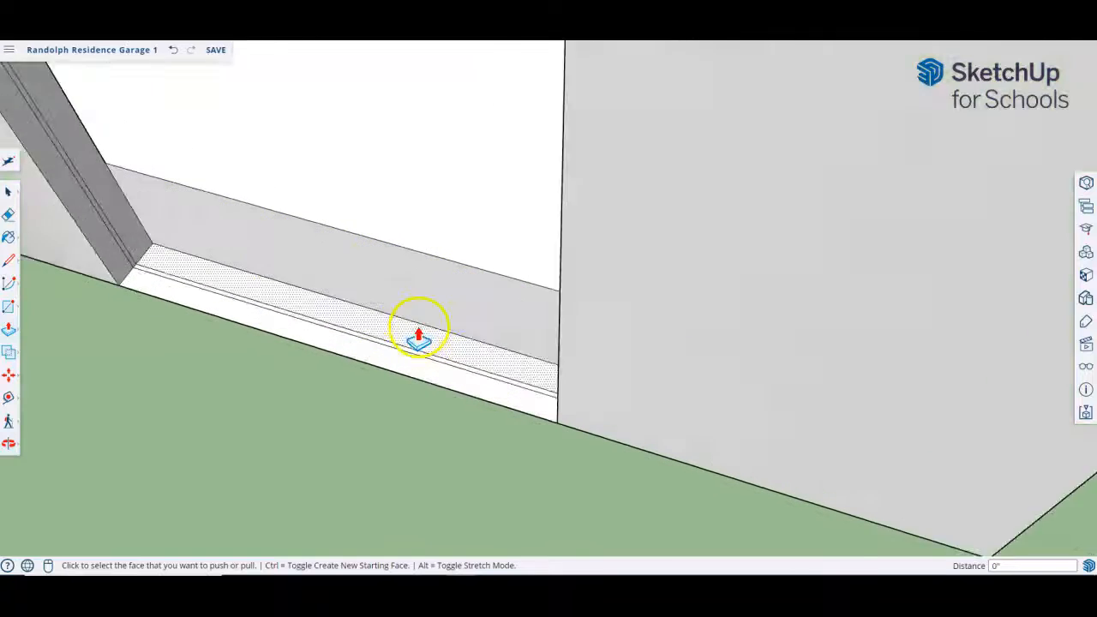
pyautogui.doubleClick(371, 352)
pyautogui.doubleClick(355, 372)
# Step: Raise the three base strips of the window opening on the other side of the stepped wall to floor level
pyautogui.scroll(-4, 429, 362)
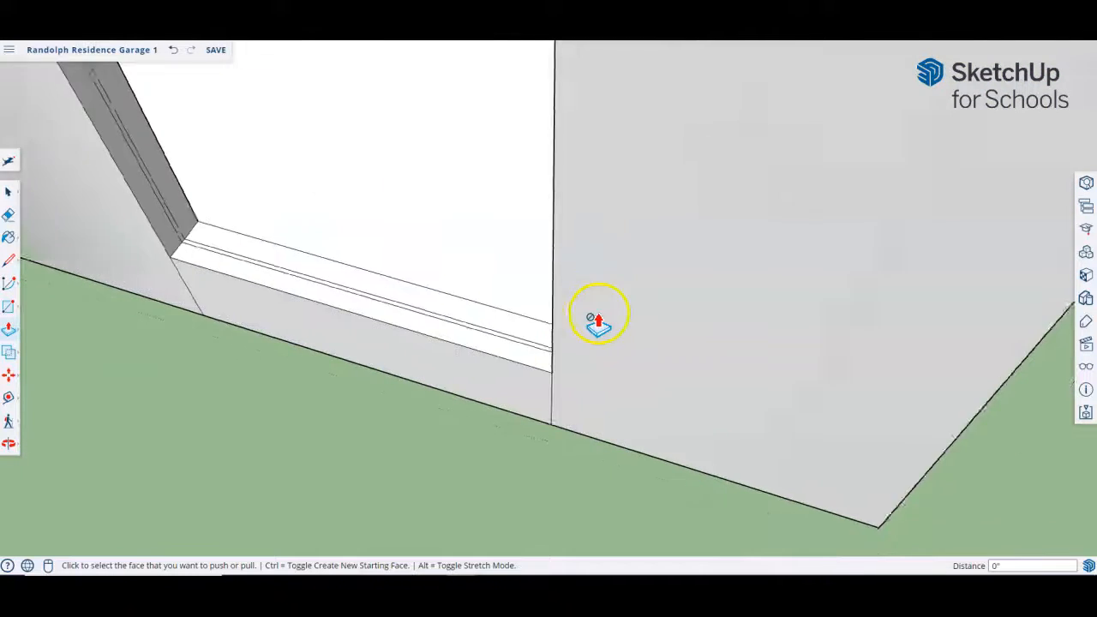
pyautogui.scroll(-5, 549, 326)
pyautogui.moveTo(359, 273); pyautogui.dragTo(666, 263, button='middle')
pyautogui.scroll(-4, 552, 222)
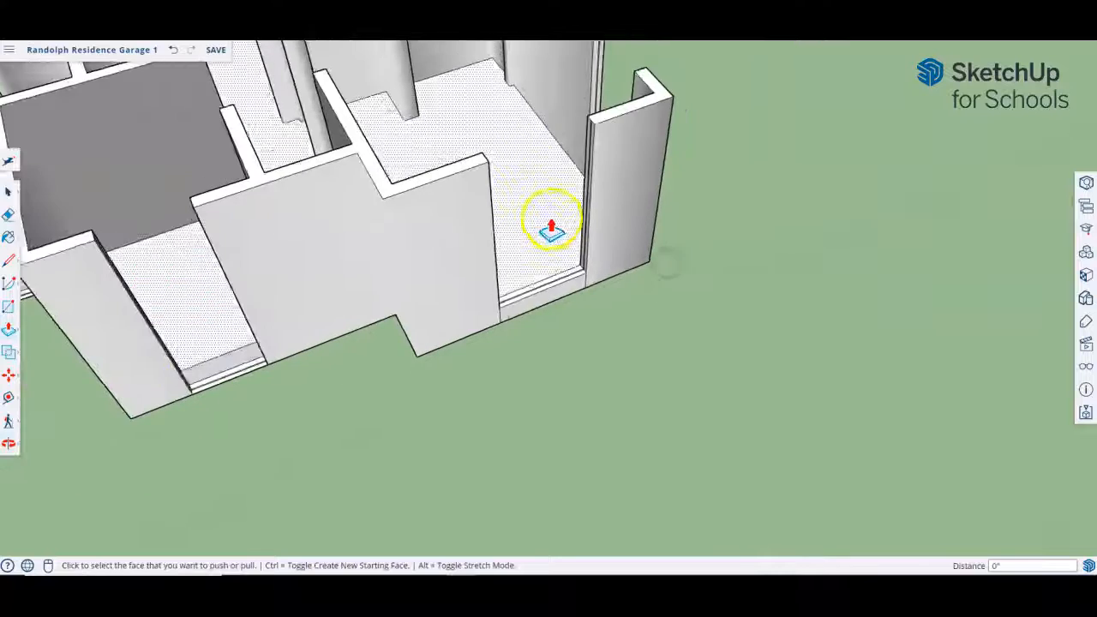
pyautogui.scroll(5, 191, 394)
pyautogui.scroll(5, 275, 337)
pyautogui.doubleClick(321, 344)
pyautogui.doubleClick(355, 364)
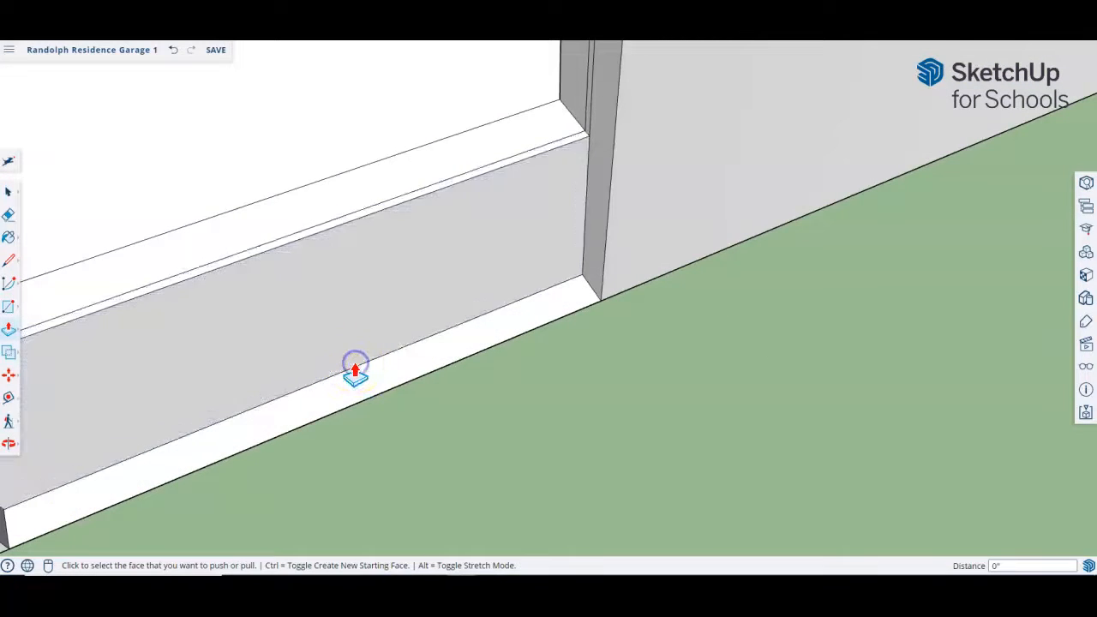
pyautogui.doubleClick(383, 378)
# Step: Erase the vertical seam lines between the wall and the raised base of the window opening near the house's end corner
pyautogui.scroll(-3, 524, 362)
pyautogui.scroll(-4, 524, 363)
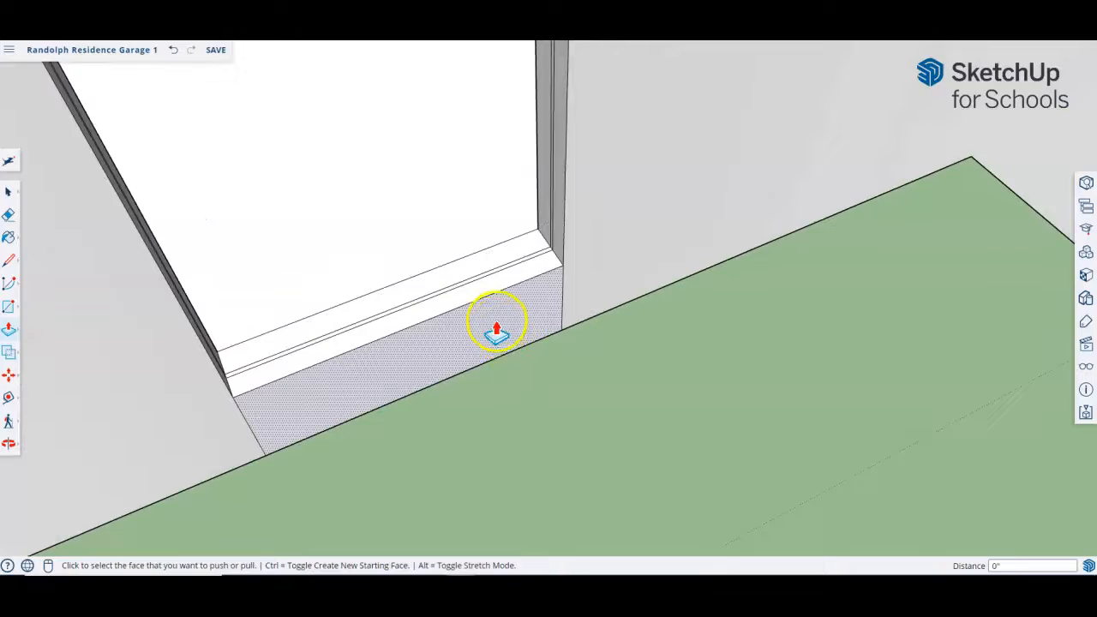
pyautogui.moveTo(497, 335); pyautogui.dragTo(270, 275, button='middle')
pyautogui.moveTo(453, 271); pyautogui.dragTo(569, 259, button='middle')
pyautogui.scroll(-4, 495, 307)
pyautogui.scroll(10, 677, 294)
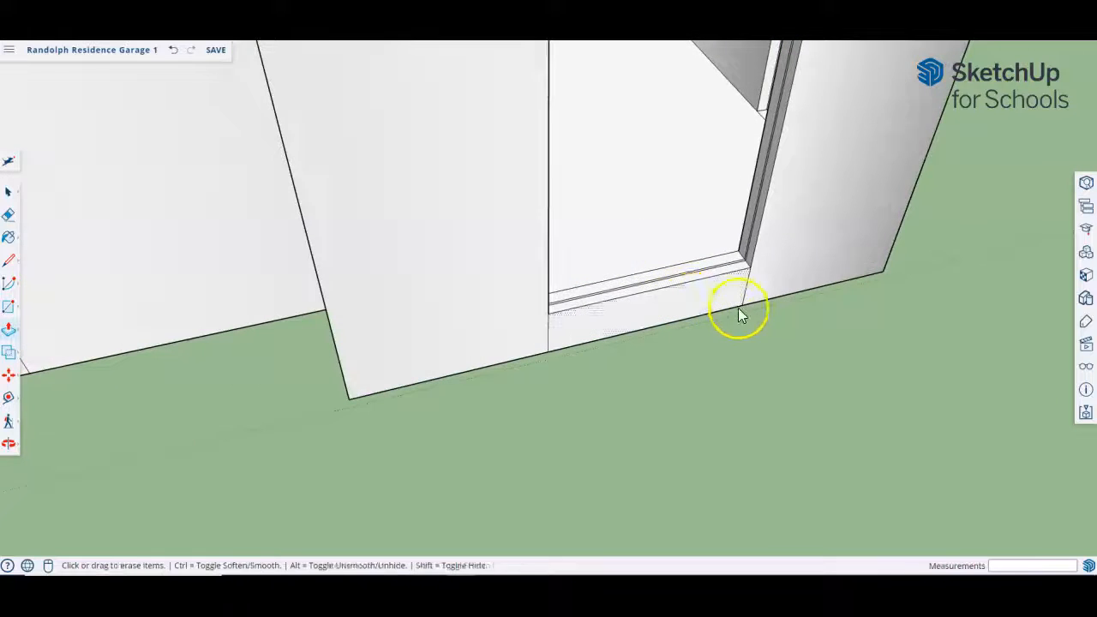
pyautogui.press('e')
pyautogui.scroll(4, 755, 305)
pyautogui.click(331, 370)
# Step: Erase both vertical seam lines below the window opening on the opposite side of the wall's step
pyautogui.scroll(-8, 799, 297)
pyautogui.scroll(8, 532, 358)
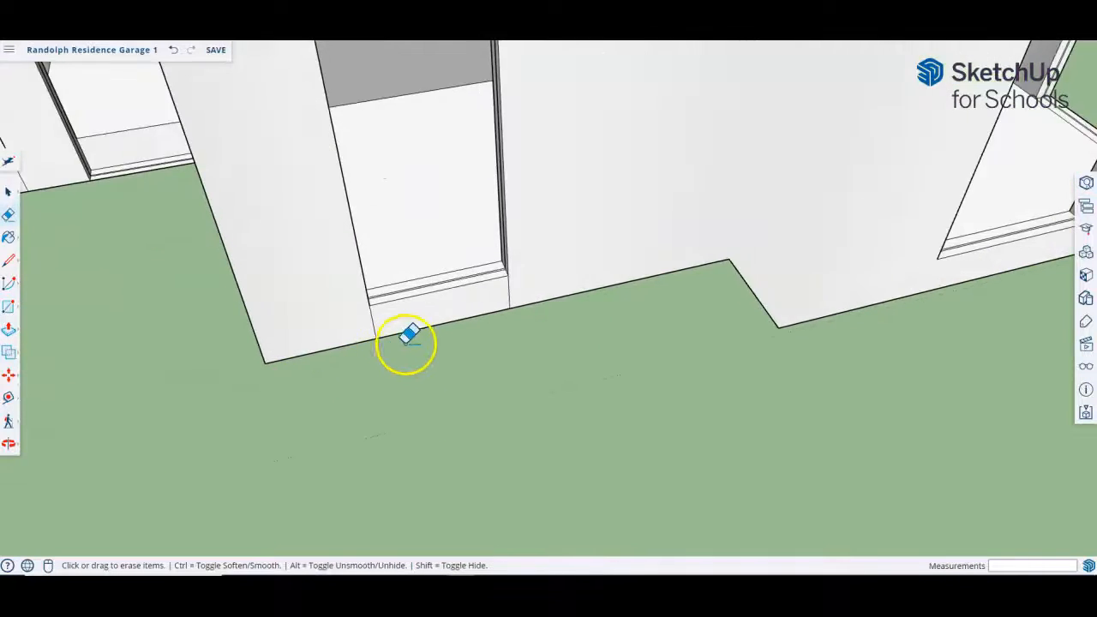
pyautogui.click(602, 244)
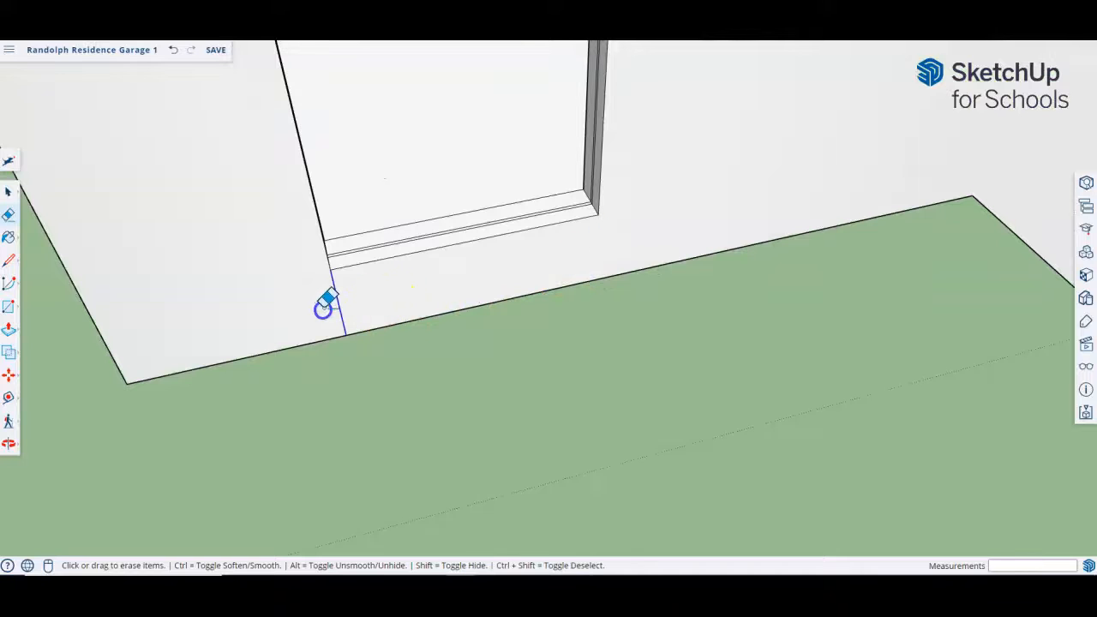
pyautogui.moveTo(344, 307); pyautogui.dragTo(323, 310)
# Step: Push/Pull the three base strips of the window opening between the entry slab and the inside corner up to floor level
pyautogui.scroll(-5, 696, 329)
pyautogui.moveTo(373, 225); pyautogui.dragTo(621, 121, button='middle')
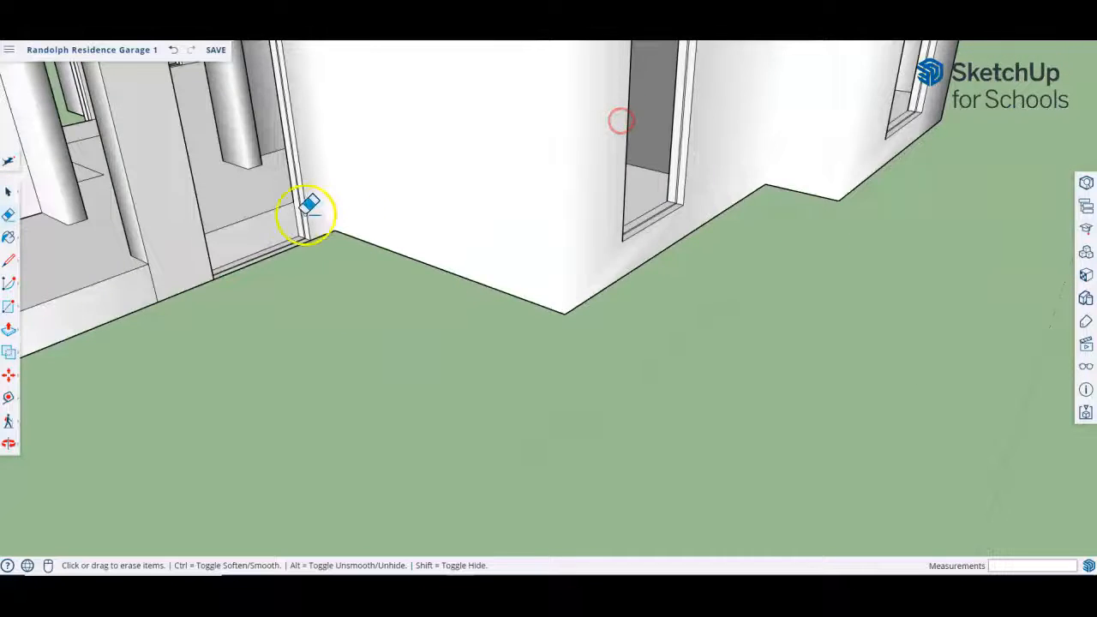
pyautogui.scroll(8, 287, 225)
pyautogui.press('p')
pyautogui.scroll(2, 289, 283)
pyautogui.doubleClick(292, 294)
pyautogui.doubleClick(328, 302)
pyautogui.doubleClick(339, 306)
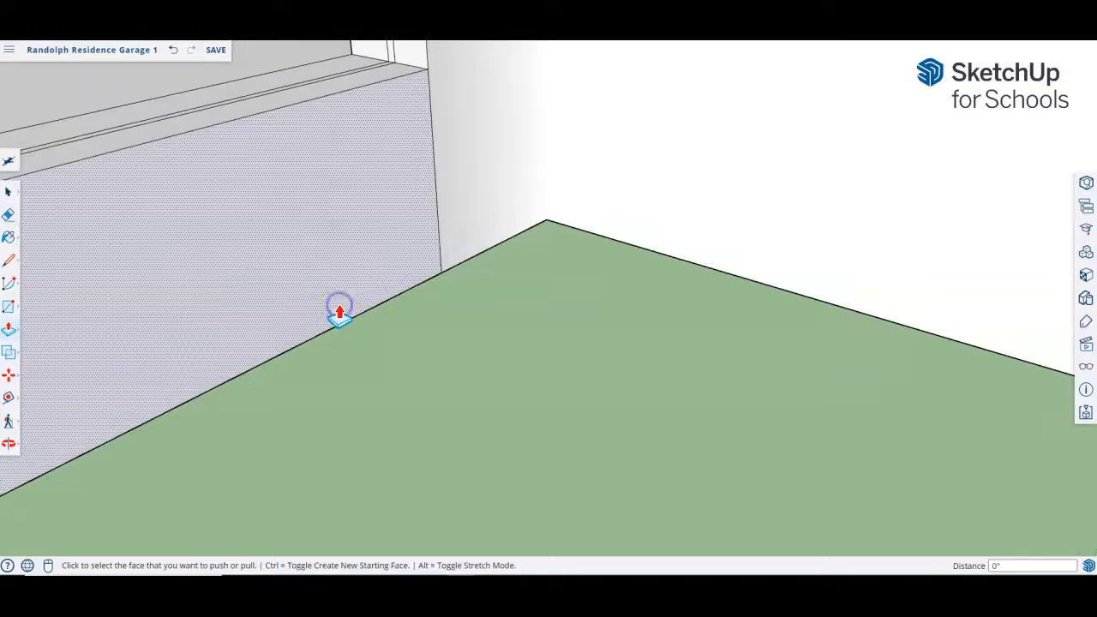
# Step: Erase the vertical seam lines below the raised window base beside the entry slab
pyautogui.scroll(-2, 382, 281)
pyautogui.press('e')
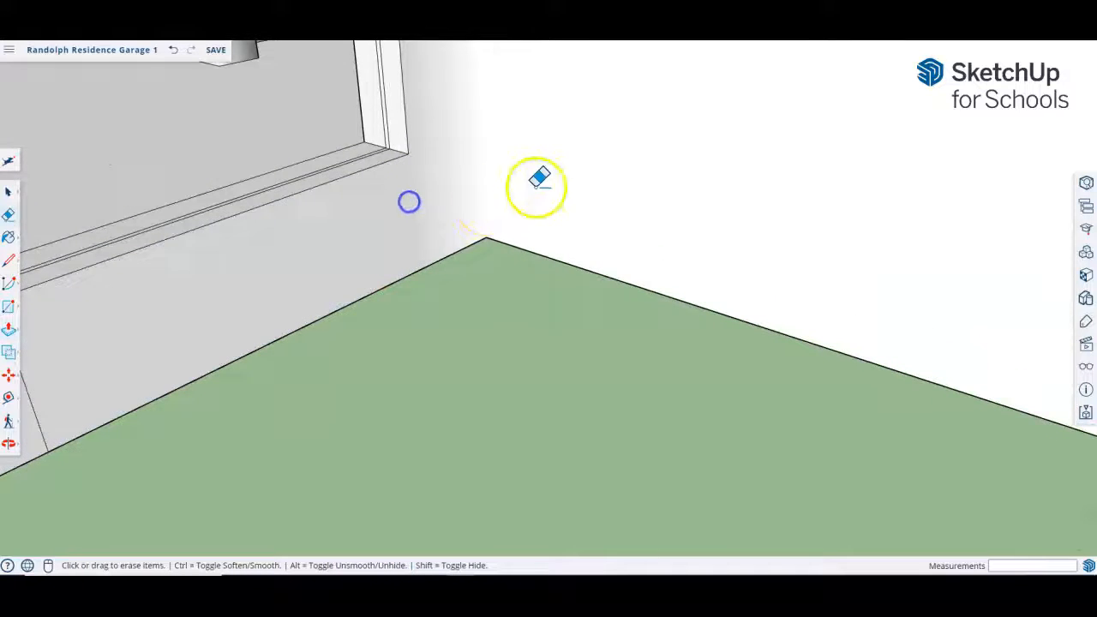
pyautogui.scroll(-3, 539, 177)
pyautogui.scroll(-5, 497, 297)
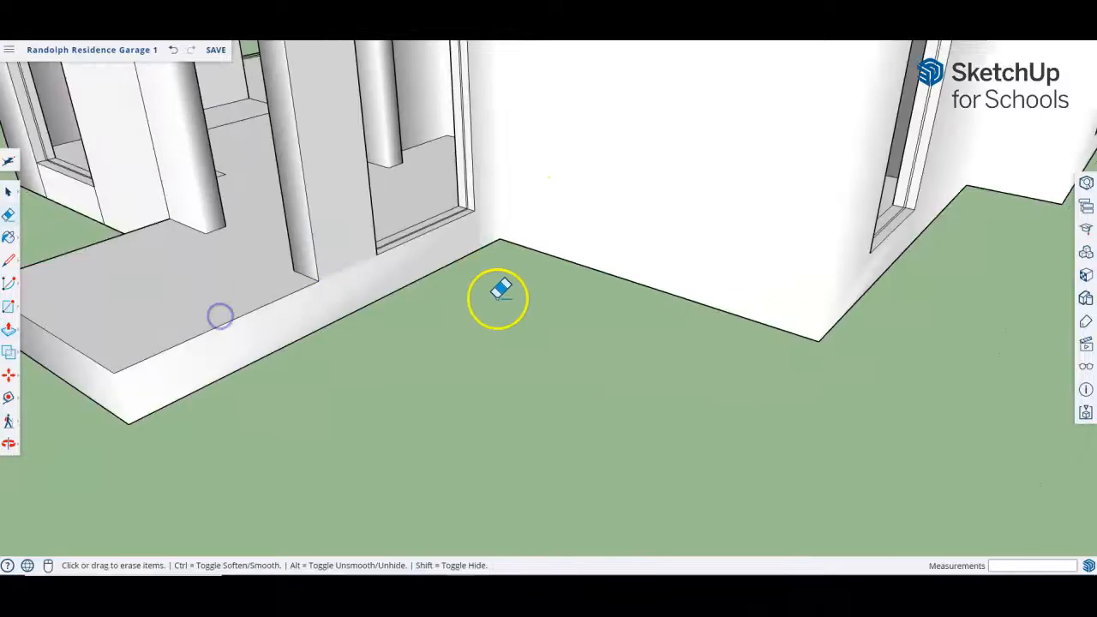
# Step: Erase the vertical seam lines below the front window opening on the other side of the entry slab
pyautogui.moveTo(343, 269)
pyautogui.mouseDown(button='middle')
pyautogui.moveTo(644, 273)
pyautogui.moveTo(497, 191)
pyautogui.mouseUp(button='middle')
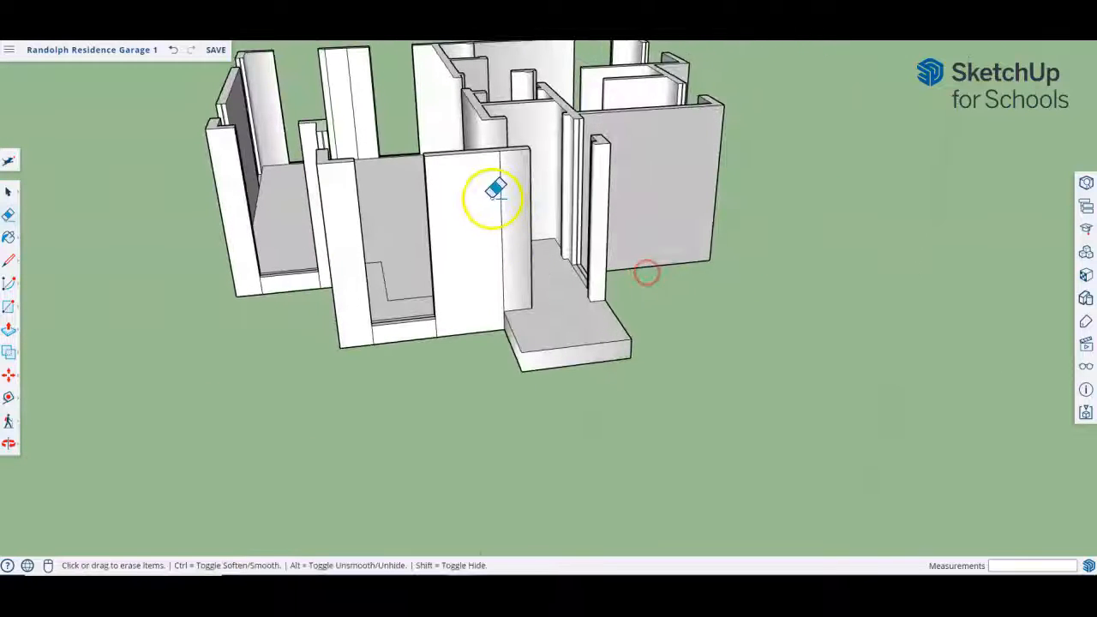
pyautogui.scroll(5, 440, 325)
pyautogui.moveTo(452, 315); pyautogui.dragTo(297, 328)
# Step: Push/Pull the base strips of the unraised window opening on the return wall at the inside corner up to floor level
pyautogui.scroll(-2, 600, 321)
pyautogui.scroll(6, 250, 271)
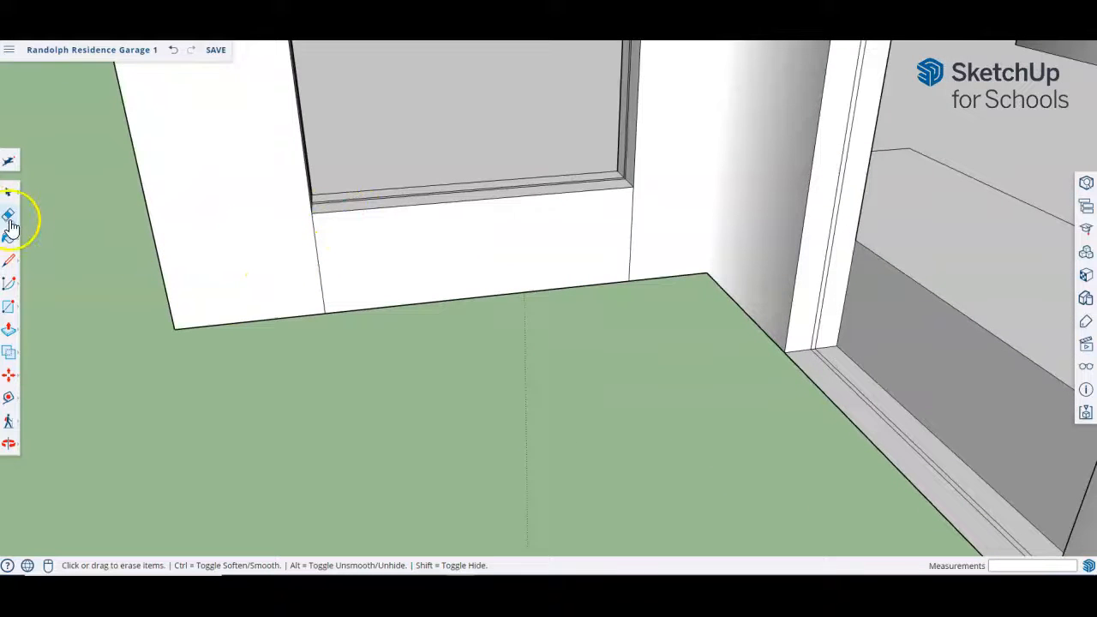
pyautogui.moveTo(635, 228)
pyautogui.mouseDown(button='middle')
pyautogui.moveTo(654, 255)
pyautogui.moveTo(514, 245)
pyautogui.mouseUp(button='middle')
pyautogui.press('p')
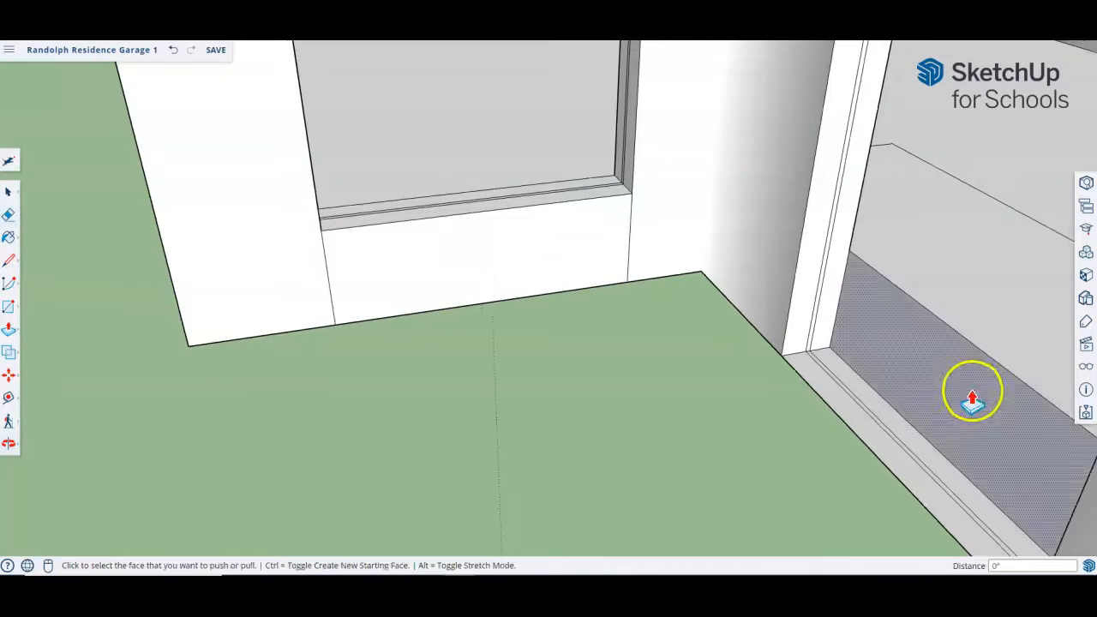
pyautogui.click(858, 394)
pyautogui.scroll(3, 853, 399)
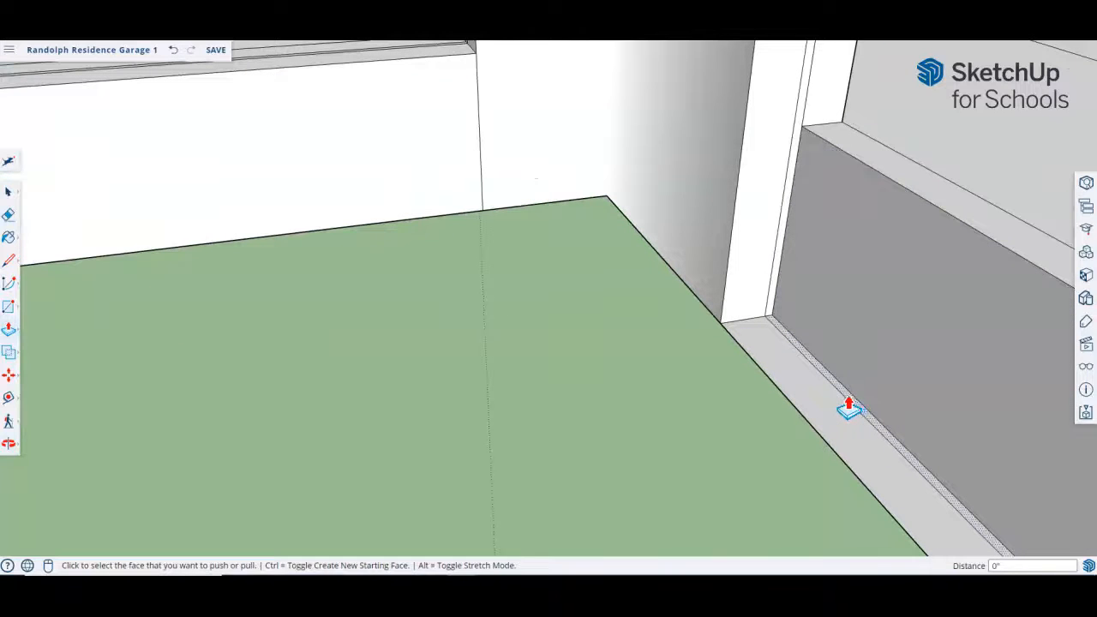
pyautogui.press('Escape')
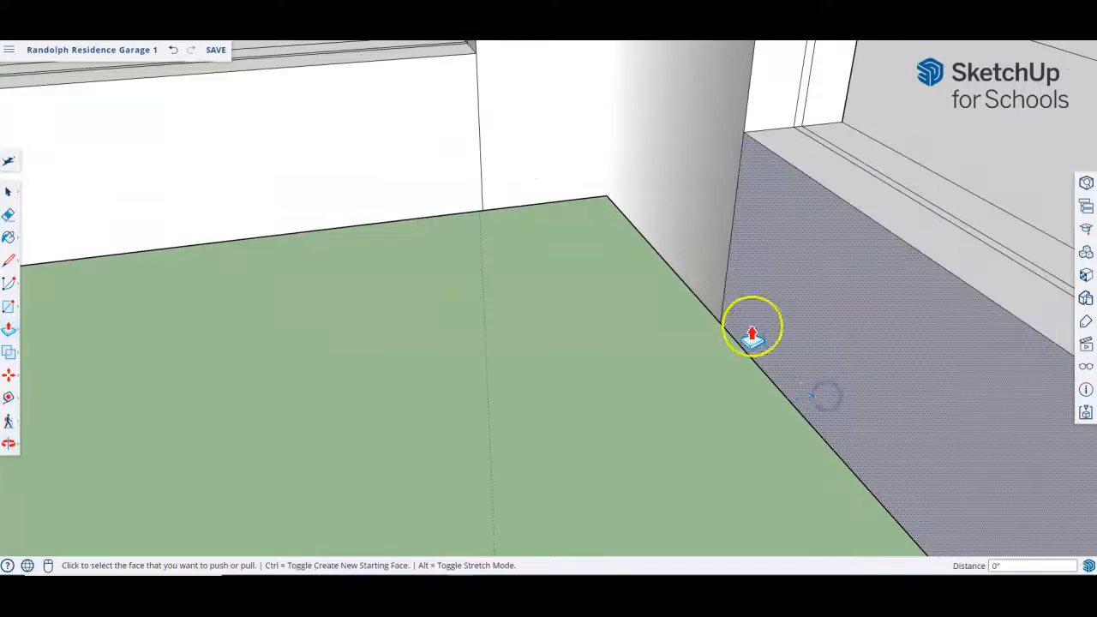
# Step: Erase both vertical seam lines below the newly raised window base on the return wall
pyautogui.scroll(-3, 530, 120)
pyautogui.scroll(-1, 531, 114)
pyautogui.moveTo(576, 185); pyautogui.dragTo(925, 261, button='middle')
pyautogui.scroll(3, 685, 186)
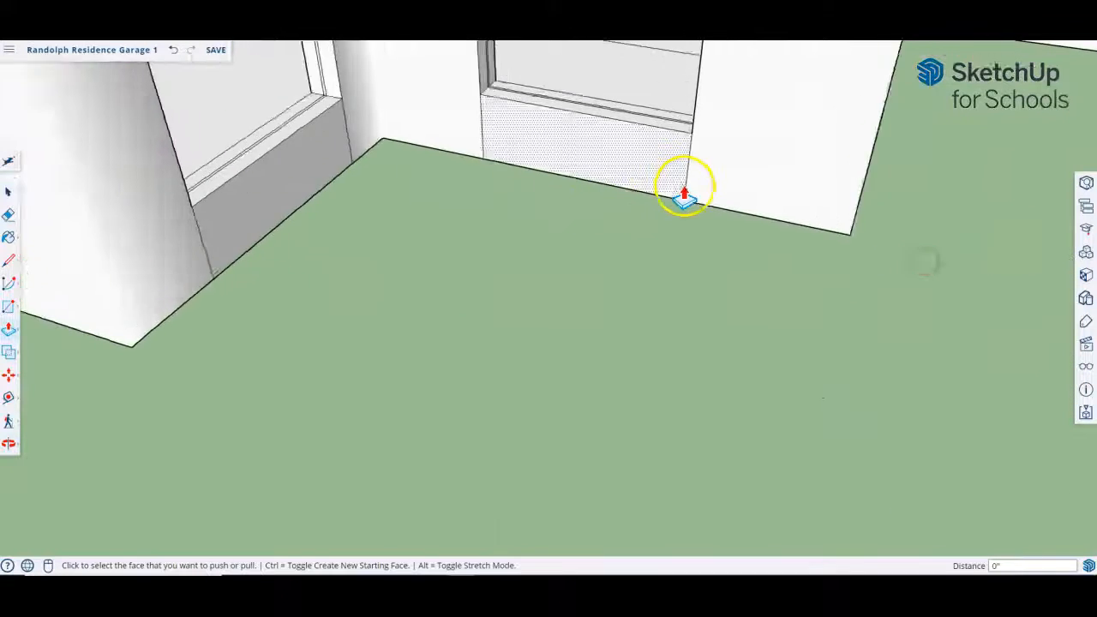
pyautogui.press('e')
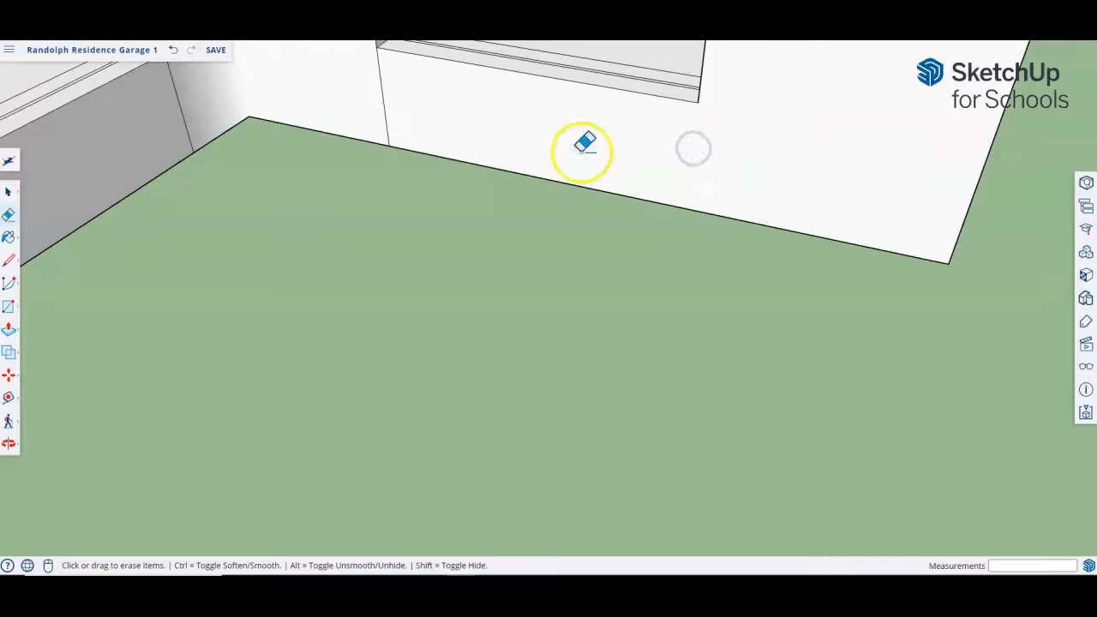
pyautogui.scroll(-3, 603, 196)
pyautogui.scroll(4, 468, 130)
pyautogui.scroll(2, 446, 105)
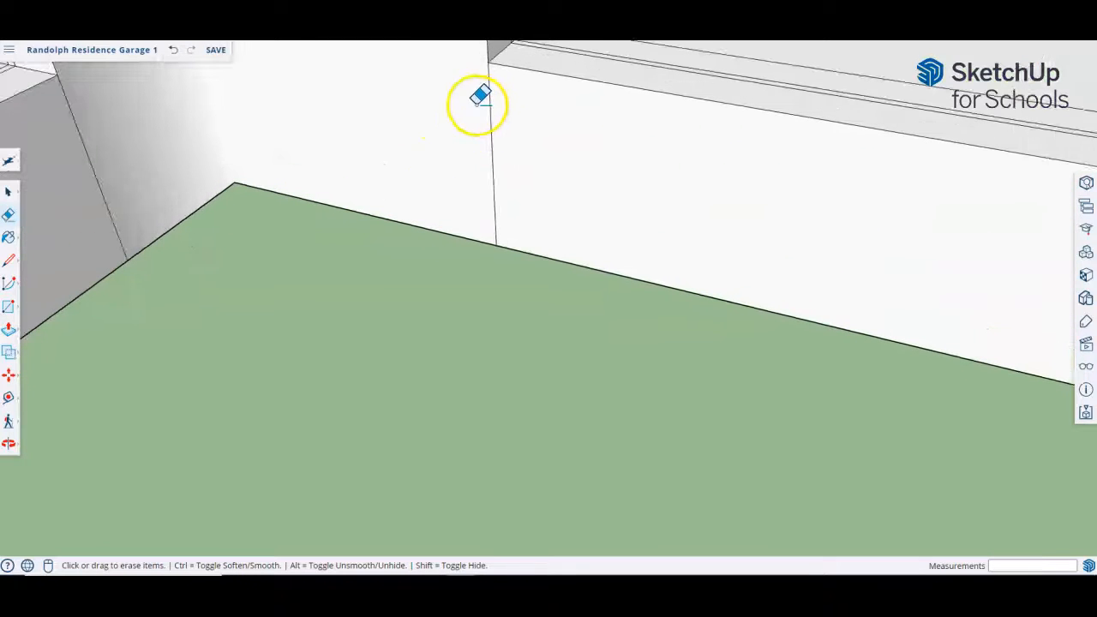
pyautogui.click(491, 101)
# Step: Erase both vertical seam lines below the adjoining window opening on the other wall of the inside corner
pyautogui.scroll(-3, 637, 183)
pyautogui.moveTo(674, 213); pyautogui.dragTo(590, 184, button='middle')
pyautogui.scroll(3, 541, 175)
pyautogui.scroll(1, 539, 182)
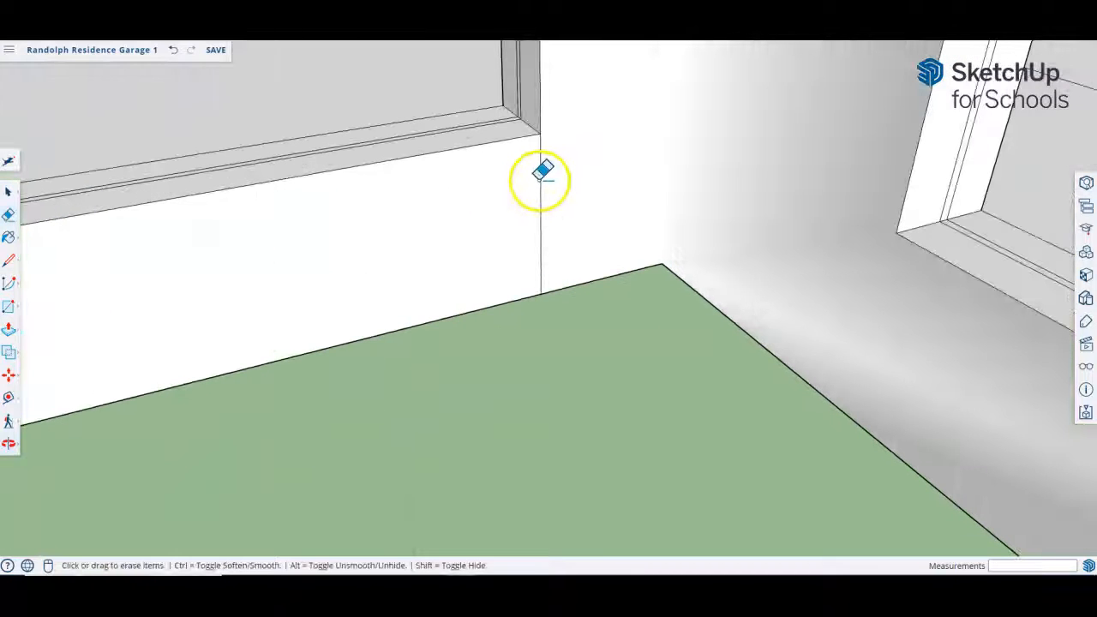
pyautogui.scroll(-2, 547, 163)
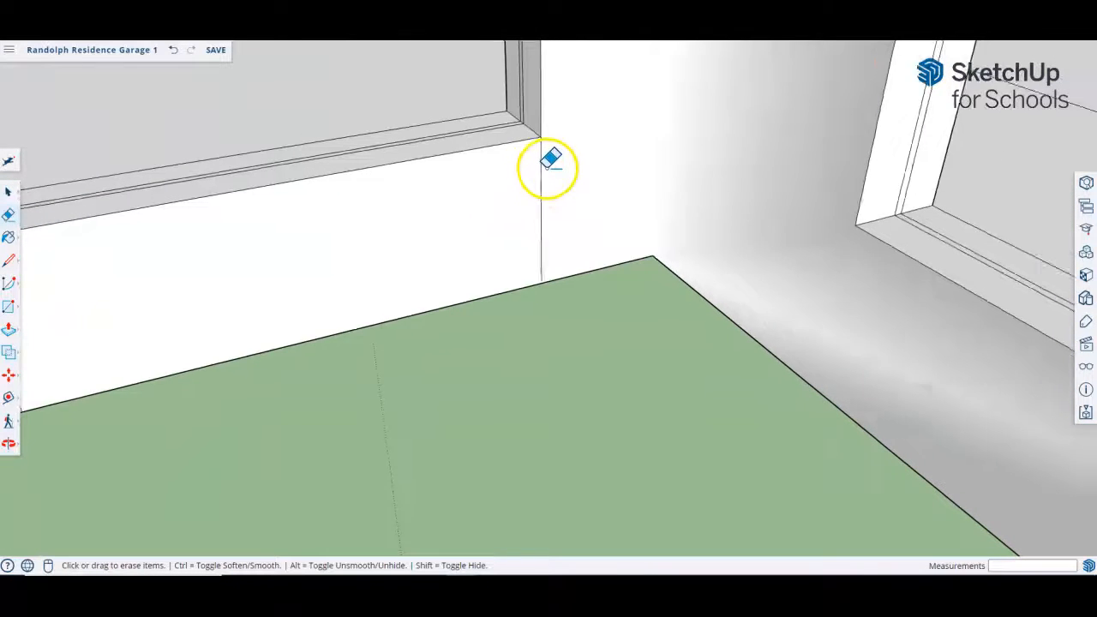
pyautogui.scroll(-3, 539, 181)
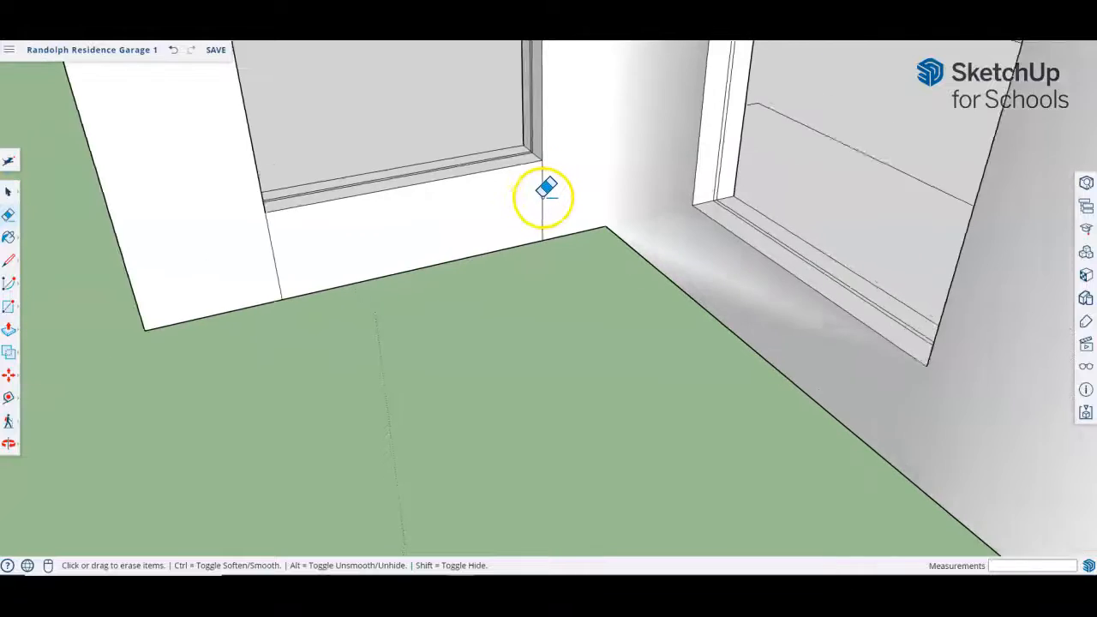
pyautogui.scroll(4, 544, 181)
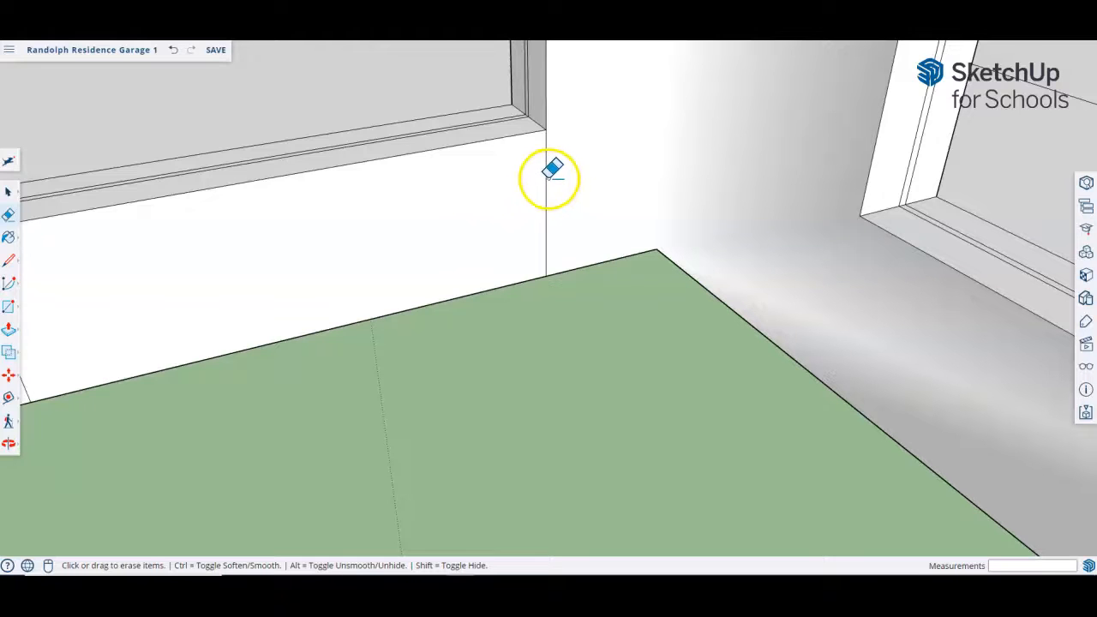
pyautogui.scroll(-4, 553, 172)
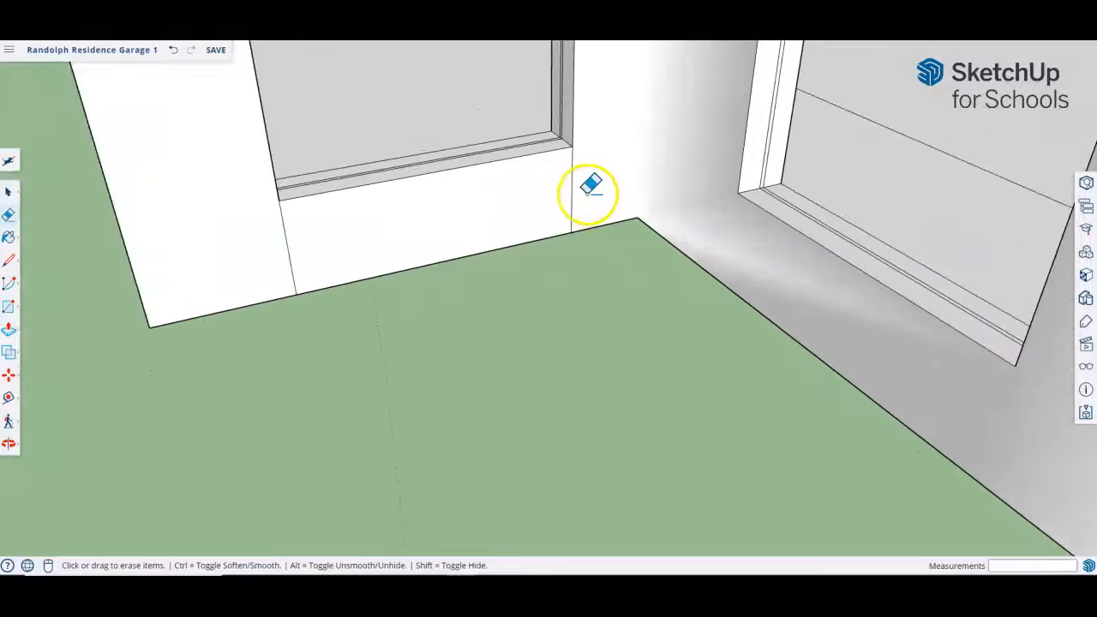
pyautogui.scroll(-2, 591, 187)
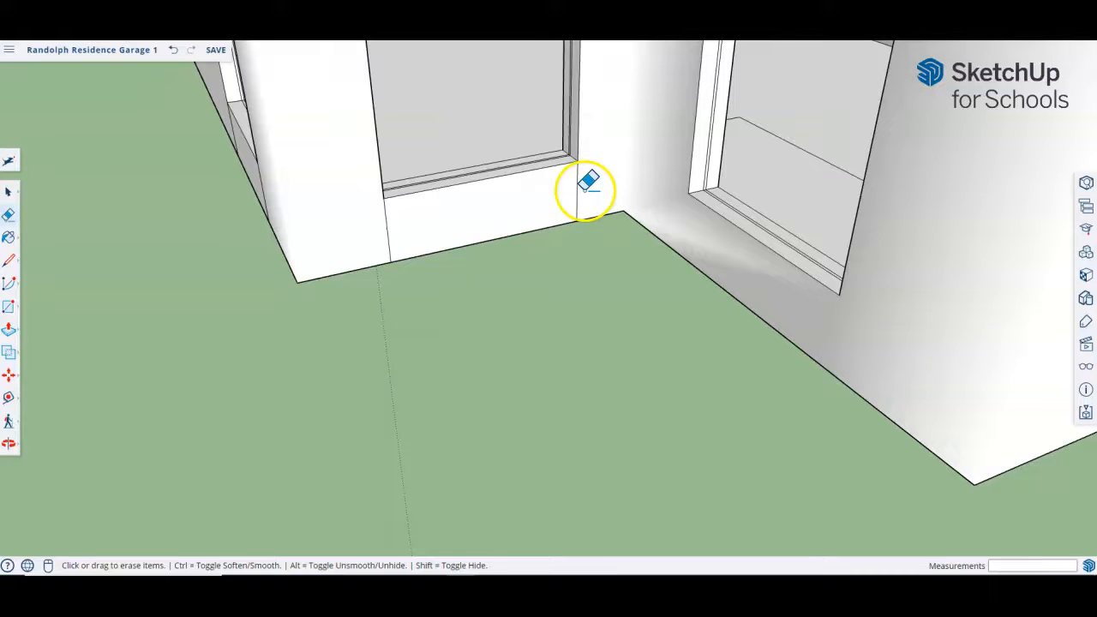
pyautogui.moveTo(585, 191); pyautogui.dragTo(379, 223)
# Step: Erase the vertical seam lines below both window openings on the long wall around the outer corner
pyautogui.scroll(-4, 585, 196)
pyautogui.scroll(8, 490, 226)
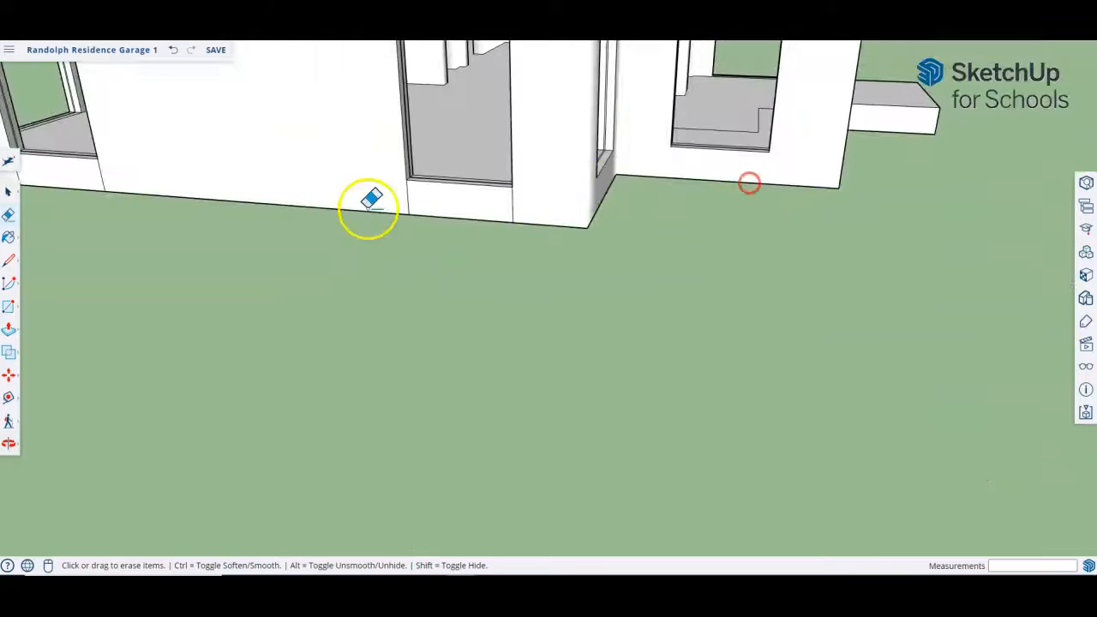
pyautogui.click(686, 199)
pyautogui.scroll(-6, 887, 277)
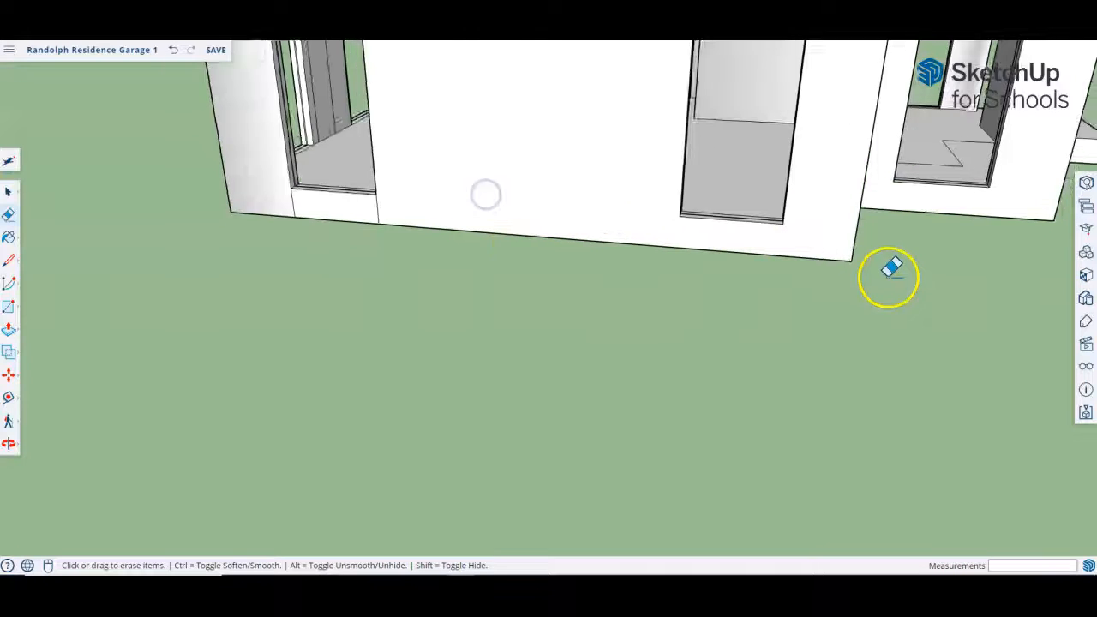
pyautogui.scroll(7, 548, 233)
pyautogui.click(562, 228)
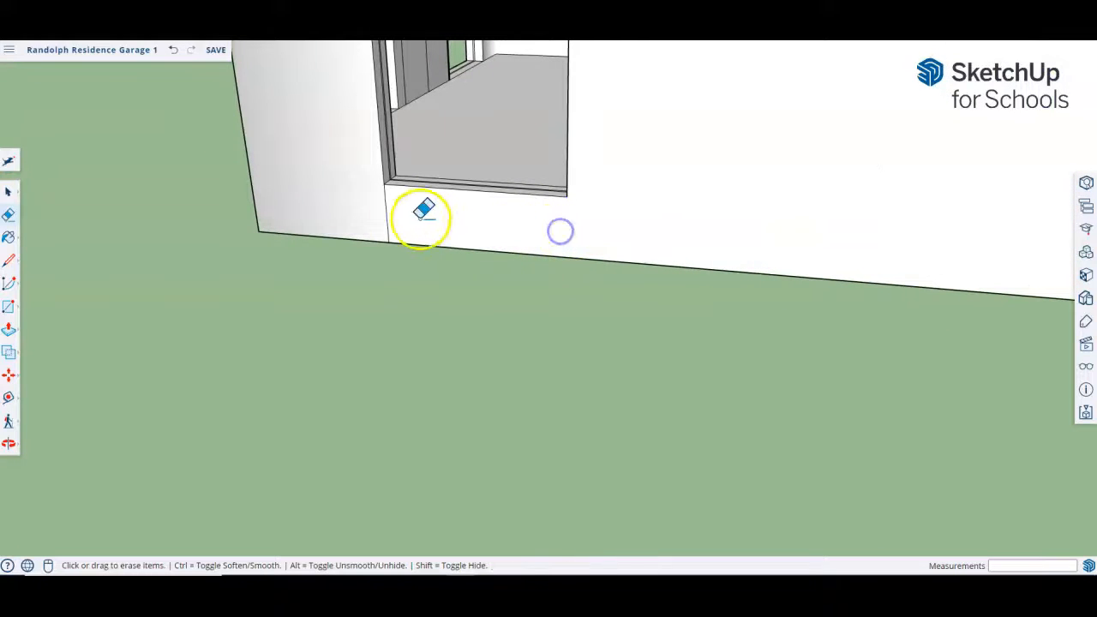
pyautogui.click(381, 215)
# Step: Erase the vertical seam lines below and between the two neighbouring window openings near the end of the back wall
pyautogui.scroll(-3, 425, 217)
pyautogui.moveTo(379, 190); pyautogui.dragTo(933, 309, button='middle')
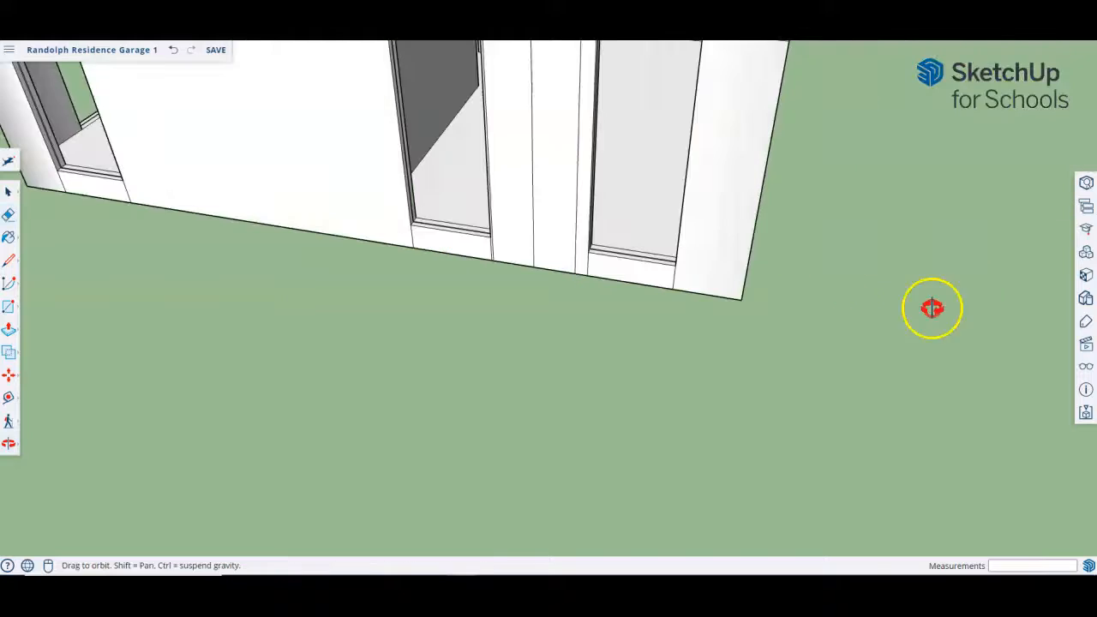
pyautogui.scroll(3, 755, 287)
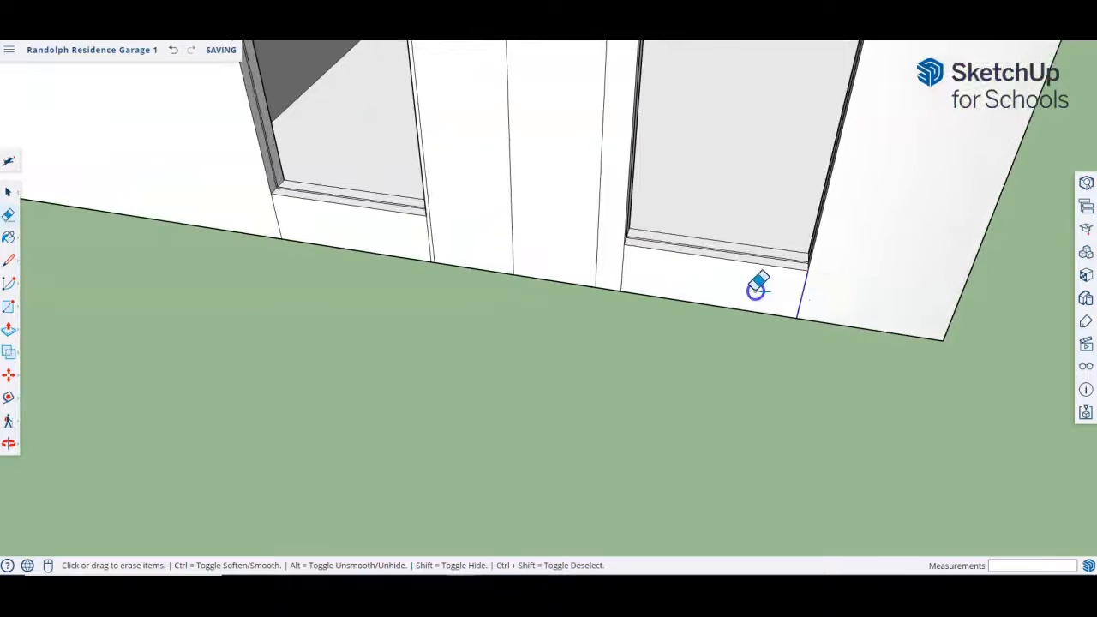
pyautogui.moveTo(617, 267)
pyautogui.mouseDown()
pyautogui.moveTo(585, 252)
pyautogui.moveTo(506, 247)
pyautogui.mouseUp()
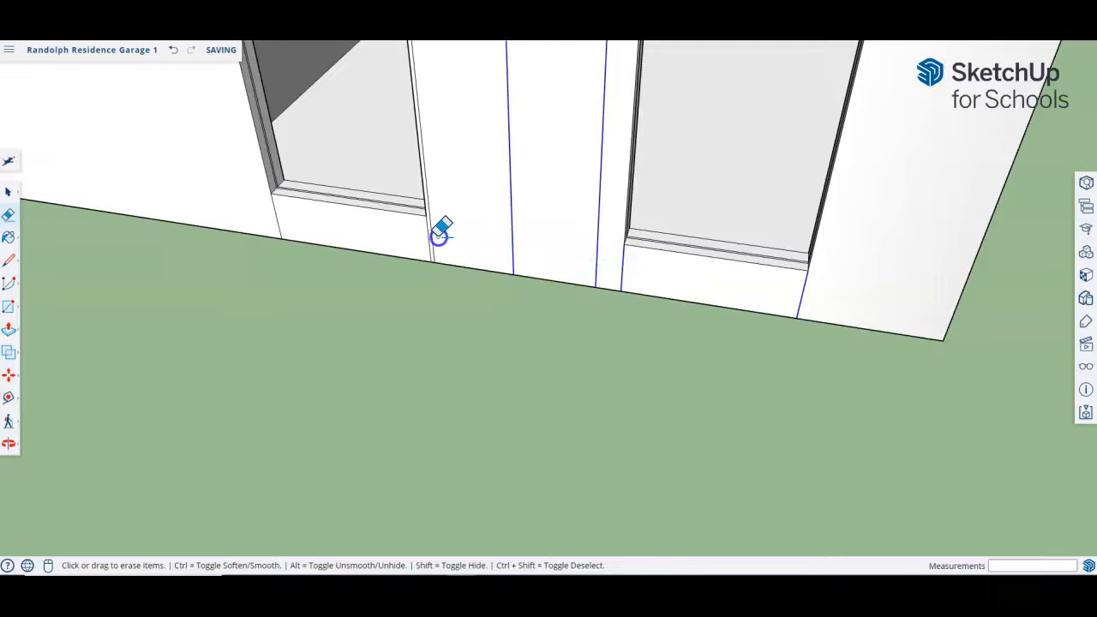
pyautogui.moveTo(272, 220); pyautogui.dragTo(272, 219)
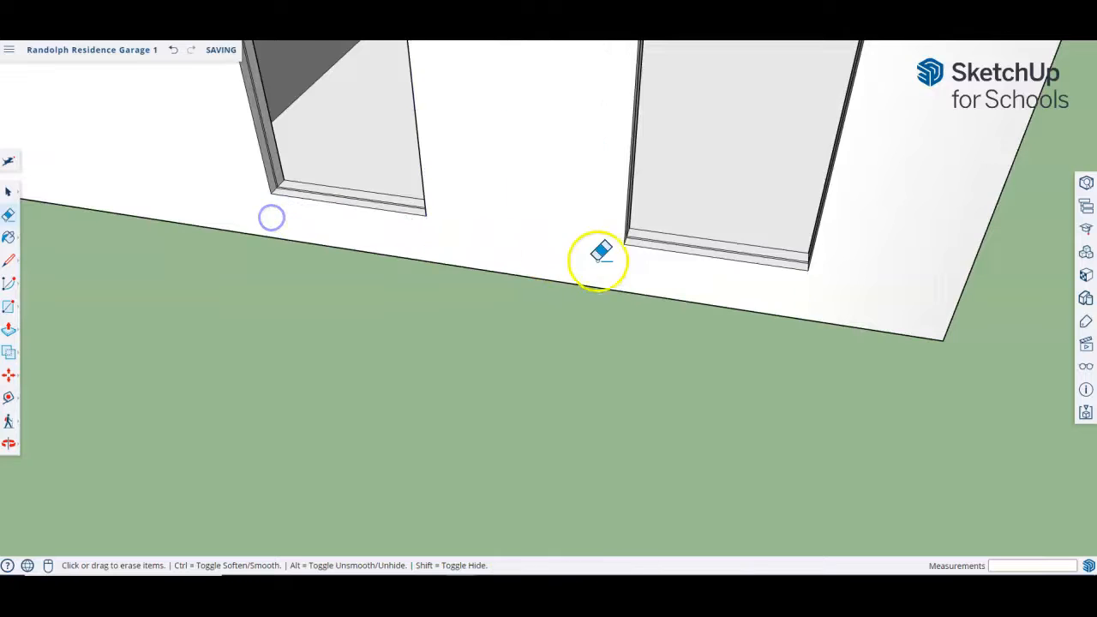
# Step: Erase both vertical seam lines below the window opening at the far end of the back wall
pyautogui.scroll(-6, 649, 280)
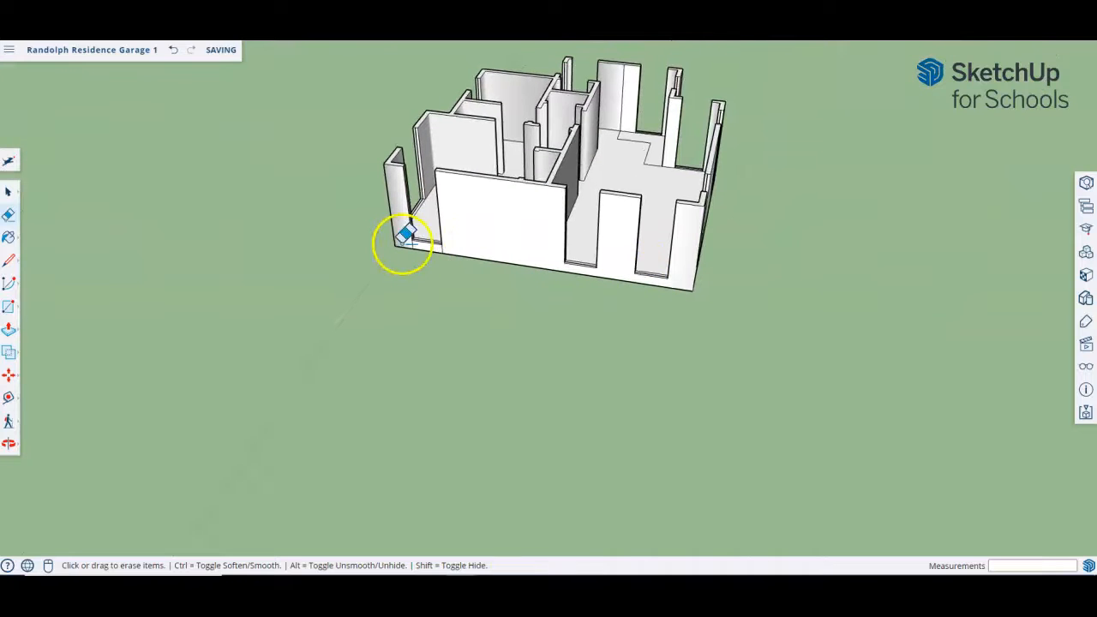
pyautogui.scroll(6, 405, 236)
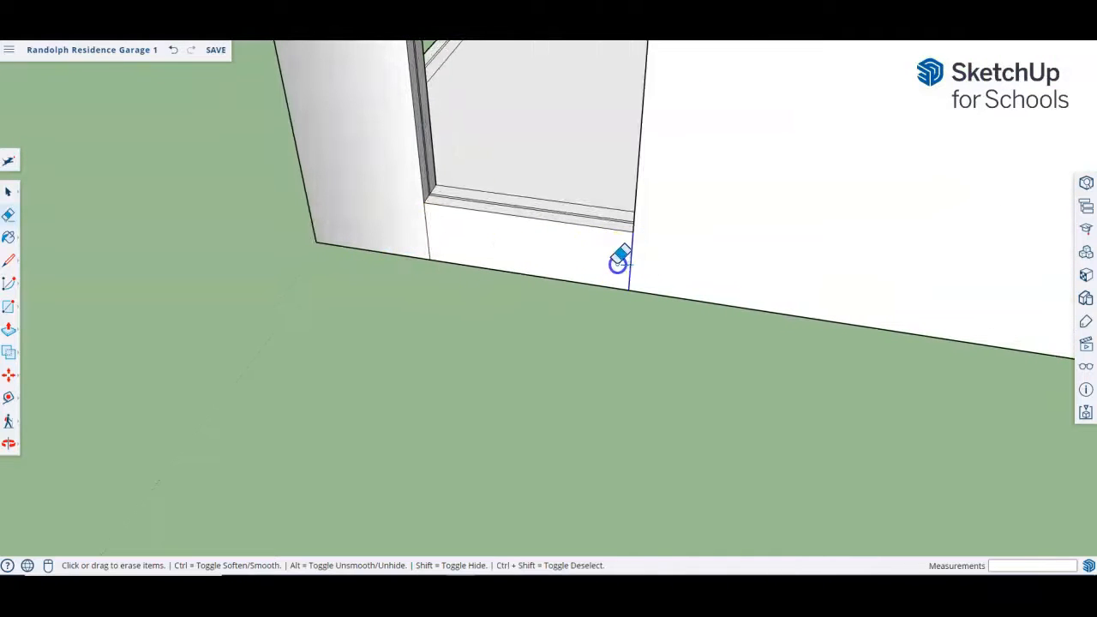
pyautogui.moveTo(515, 252)
pyautogui.mouseDown(button='middle')
pyautogui.moveTo(429, 189)
pyautogui.moveTo(597, 228)
pyautogui.moveTo(960, 228)
pyautogui.mouseUp(button='middle')
# Step: Inspect the walls and window openings all around the house for leftover seam lines, ending beside the entry slab
pyautogui.scroll(-5, 483, 368)
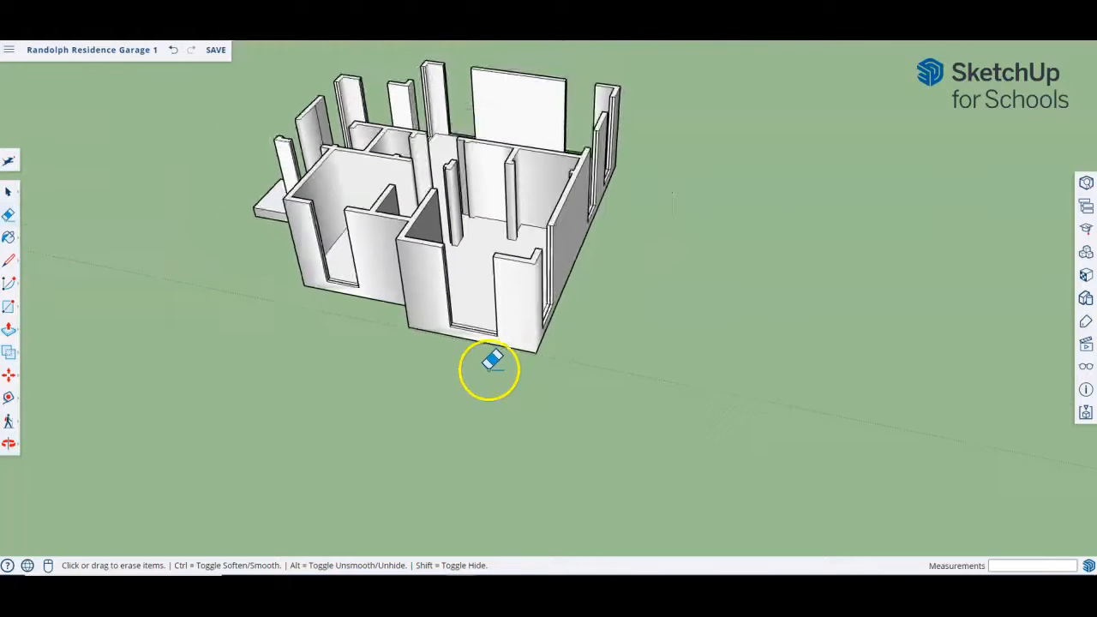
pyautogui.moveTo(453, 238); pyautogui.dragTo(32, 283, button='middle')
pyautogui.moveTo(423, 222); pyautogui.dragTo(37, 146, button='middle')
pyautogui.scroll(8, 350, 191)
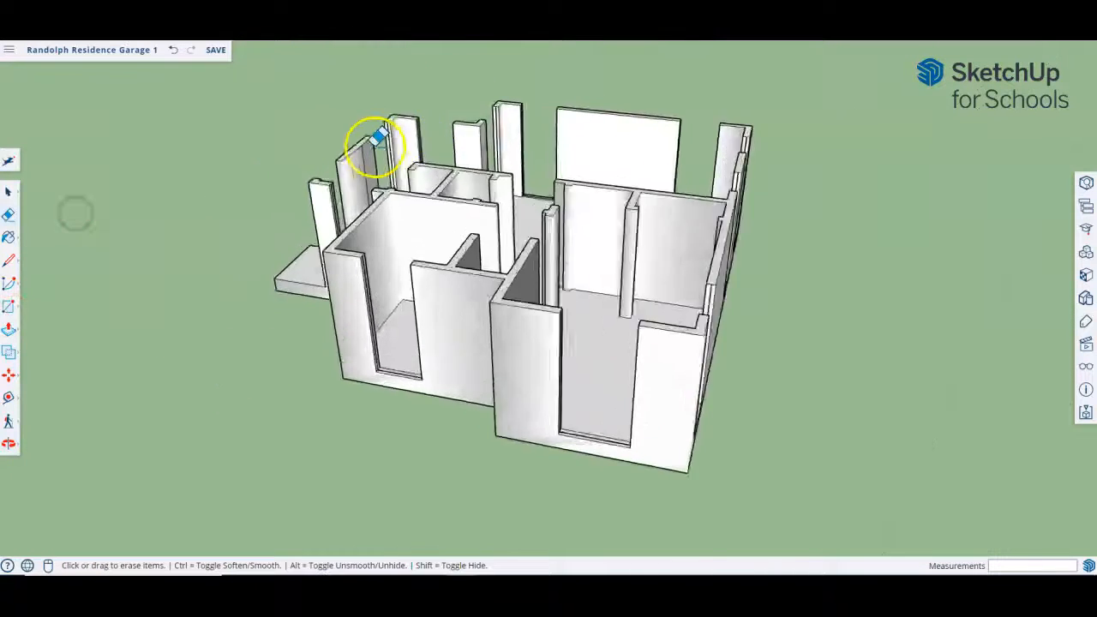
pyautogui.click(343, 203)
pyautogui.scroll(-6, 406, 192)
pyautogui.moveTo(350, 202); pyautogui.dragTo(793, 274, button='middle')
pyautogui.scroll(-5, 657, 209)
pyautogui.scroll(8, 552, 289)
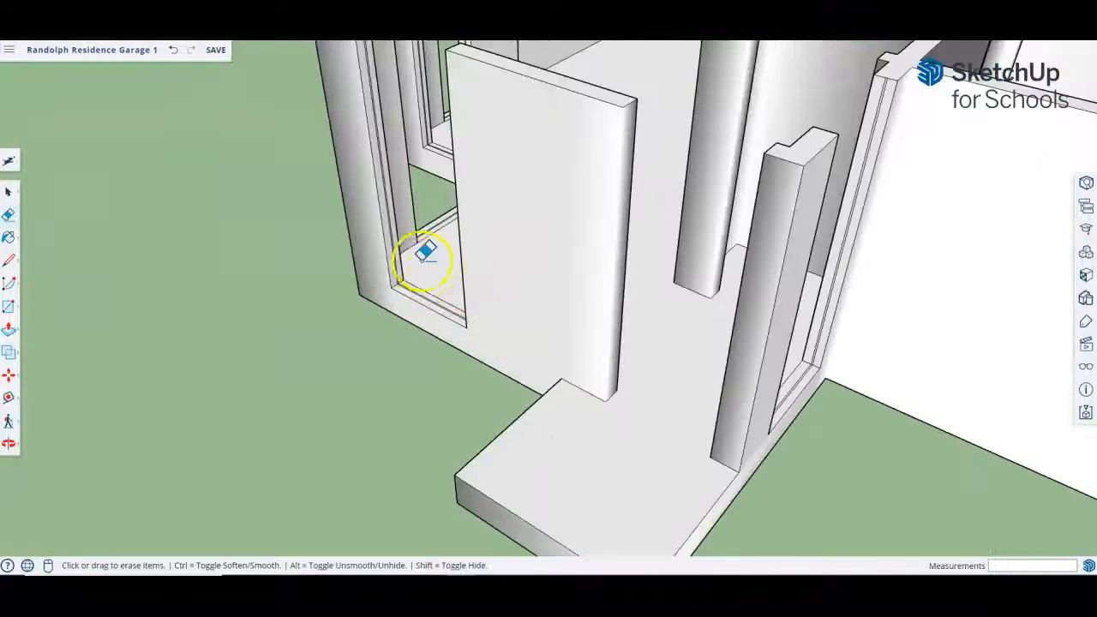
# Step: Window-select the short edges where the wall end meets the raised window base near the entry slab
pyautogui.press('space')
pyautogui.scroll(-8, 433, 277)
pyautogui.moveTo(455, 318); pyautogui.dragTo(397, 178, button='middle')
pyautogui.scroll(3, 398, 176)
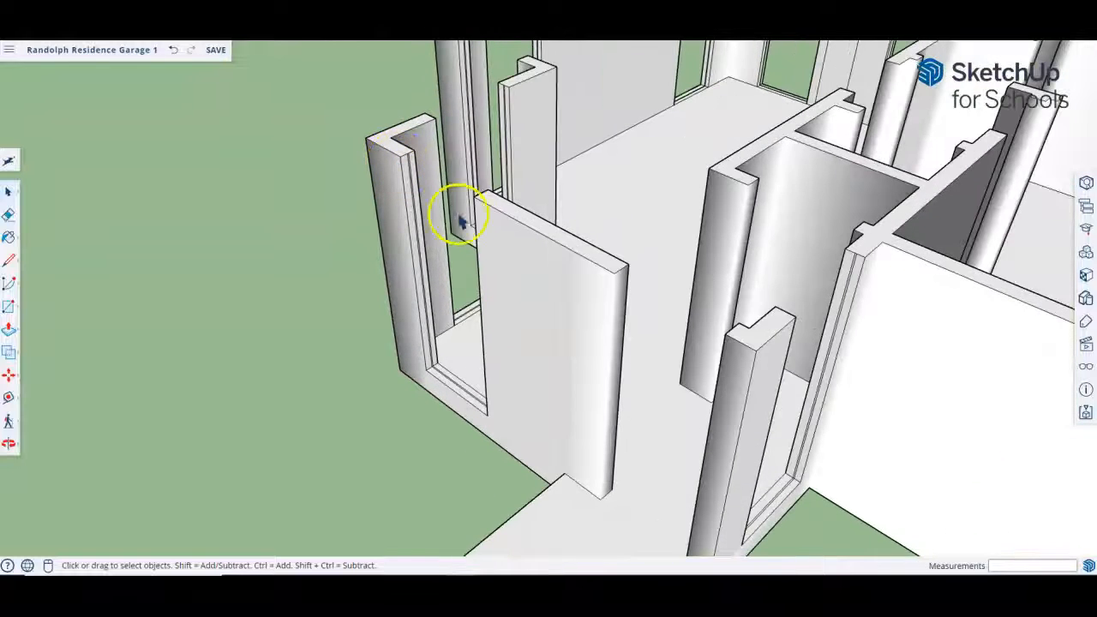
pyautogui.moveTo(507, 291); pyautogui.dragTo(420, 305, button='middle')
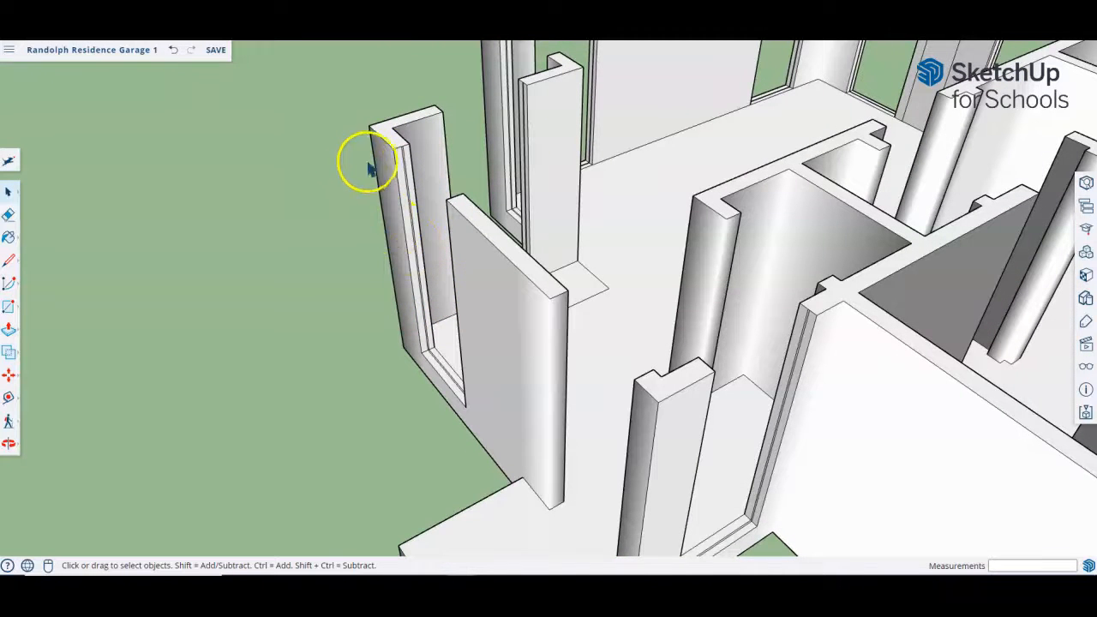
pyautogui.scroll(8, 419, 347)
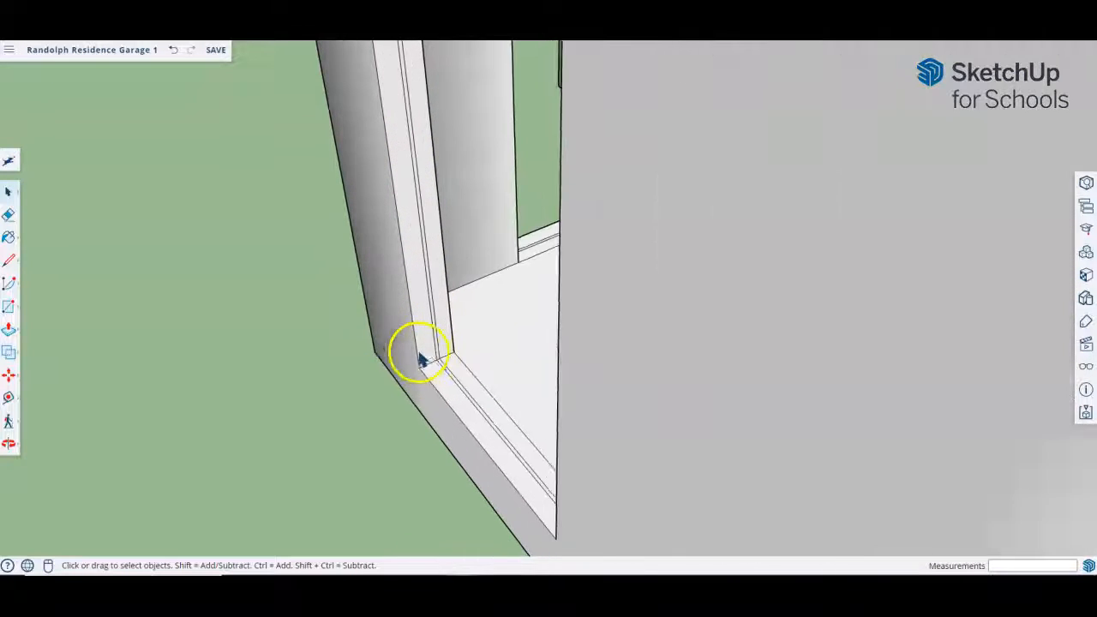
pyautogui.moveTo(363, 306); pyautogui.dragTo(515, 397)
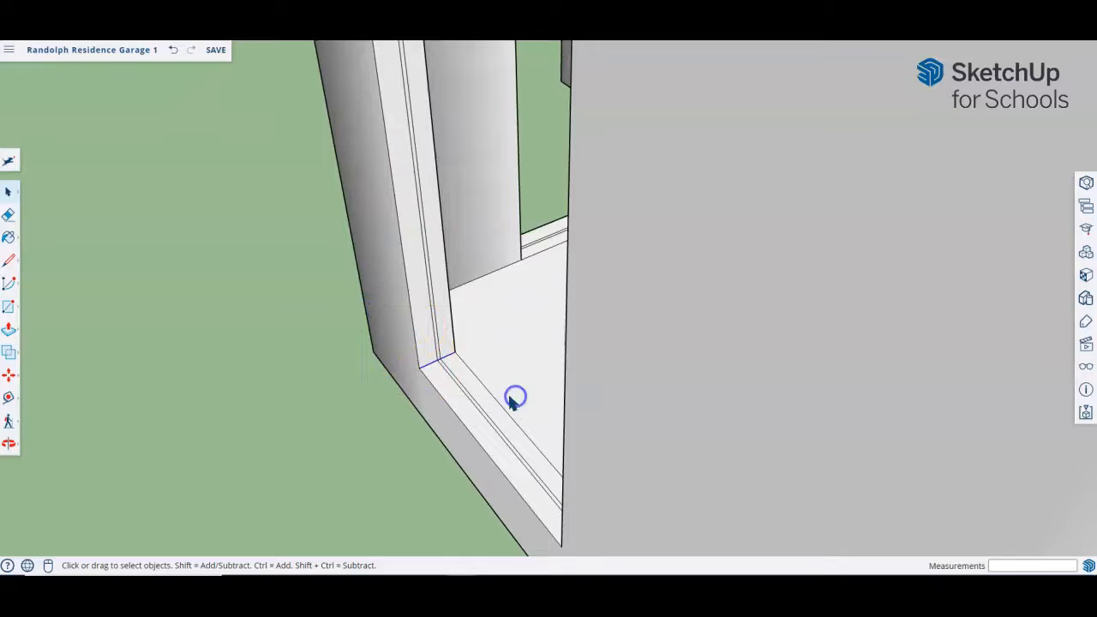
pyautogui.click(453, 359)
pyautogui.scroll(-5, 456, 353)
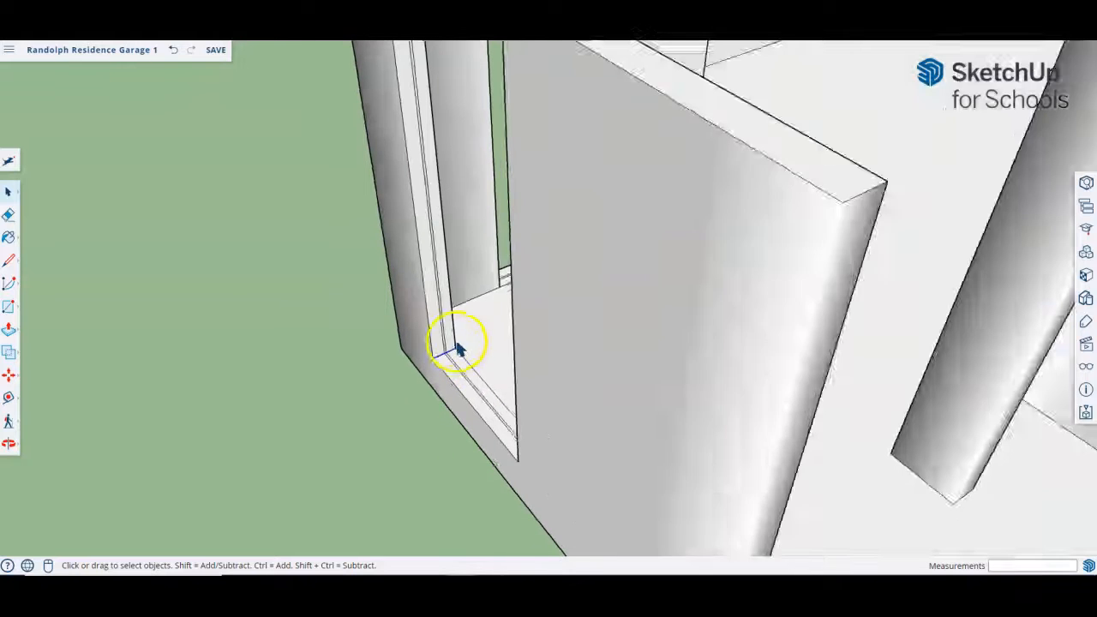
# Step: Clear the edge selection and demonstrate window and crossing selection boxes over the empty ground beside the house
pyautogui.moveTo(150, 230); pyautogui.dragTo(316, 313)
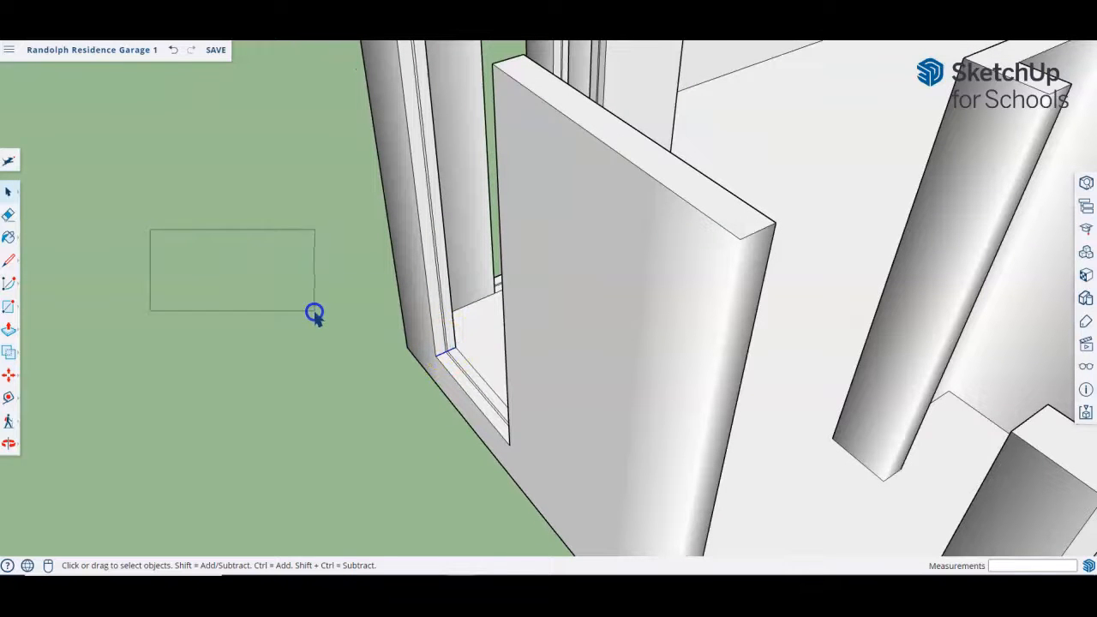
pyautogui.moveTo(136, 196); pyautogui.dragTo(37, 321)
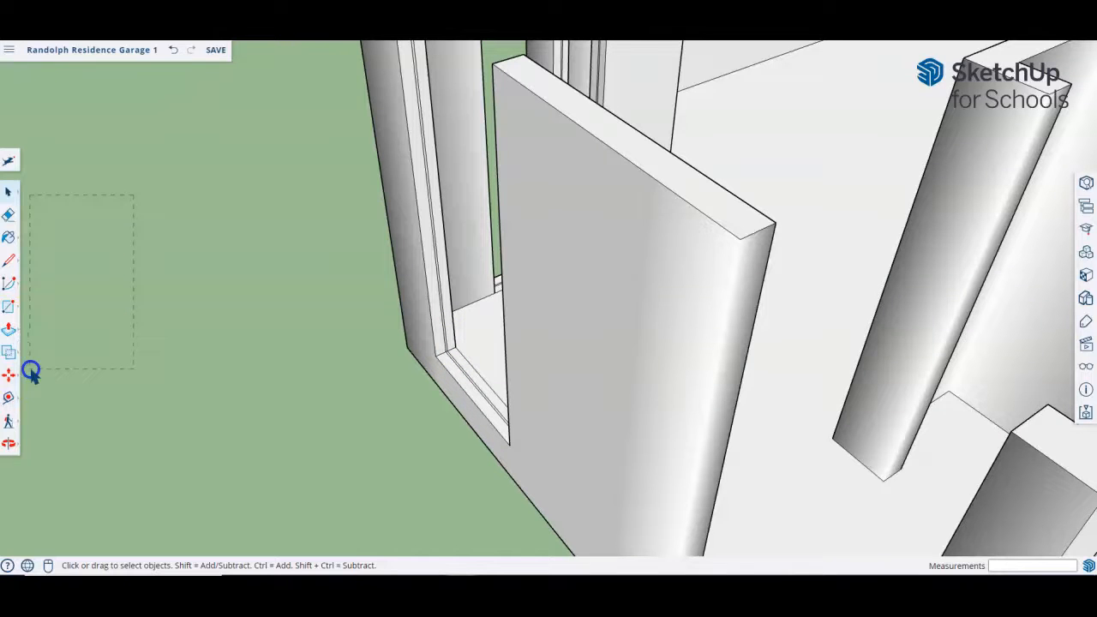
pyautogui.moveTo(35, 355); pyautogui.dragTo(288, 292)
pyautogui.click(221, 225)
pyautogui.moveTo(184, 192); pyautogui.dragTo(328, 288)
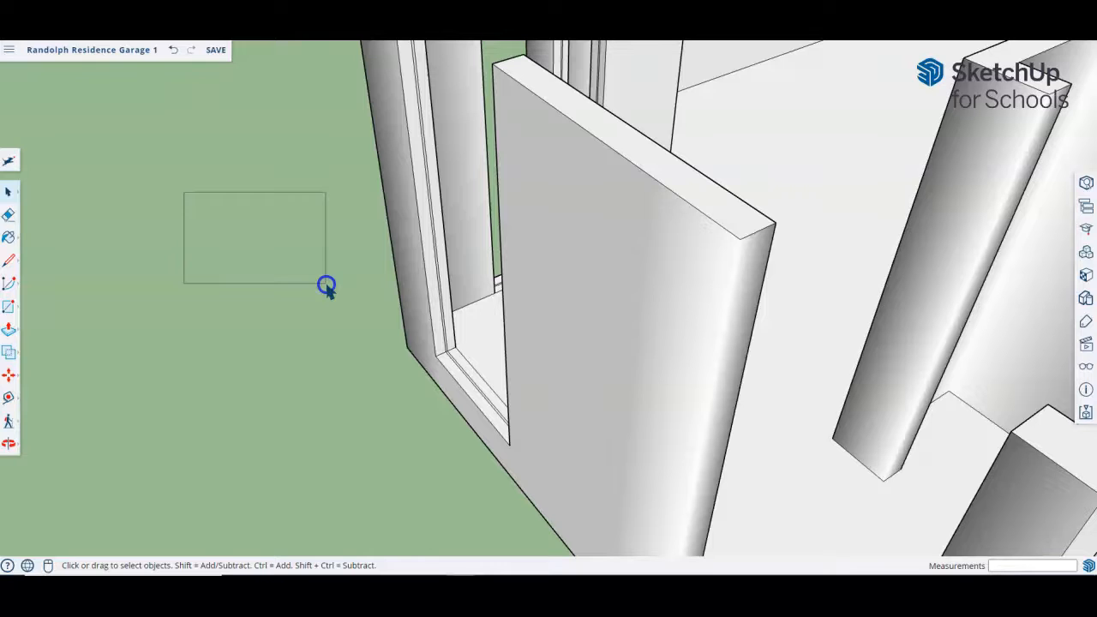
pyautogui.moveTo(326, 284); pyautogui.dragTo(71, 234)
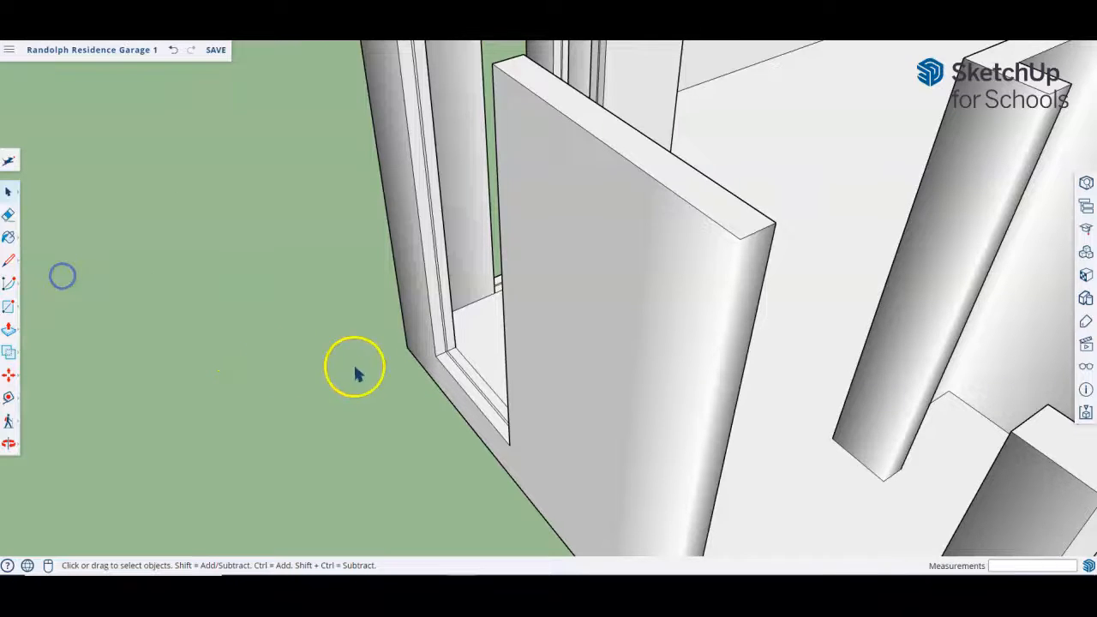
# Step: Try window and crossing selections on the short edges at the window base near the entry slab, clearing the selection at the end
pyautogui.scroll(3, 459, 356)
pyautogui.moveTo(341, 317); pyautogui.dragTo(519, 396)
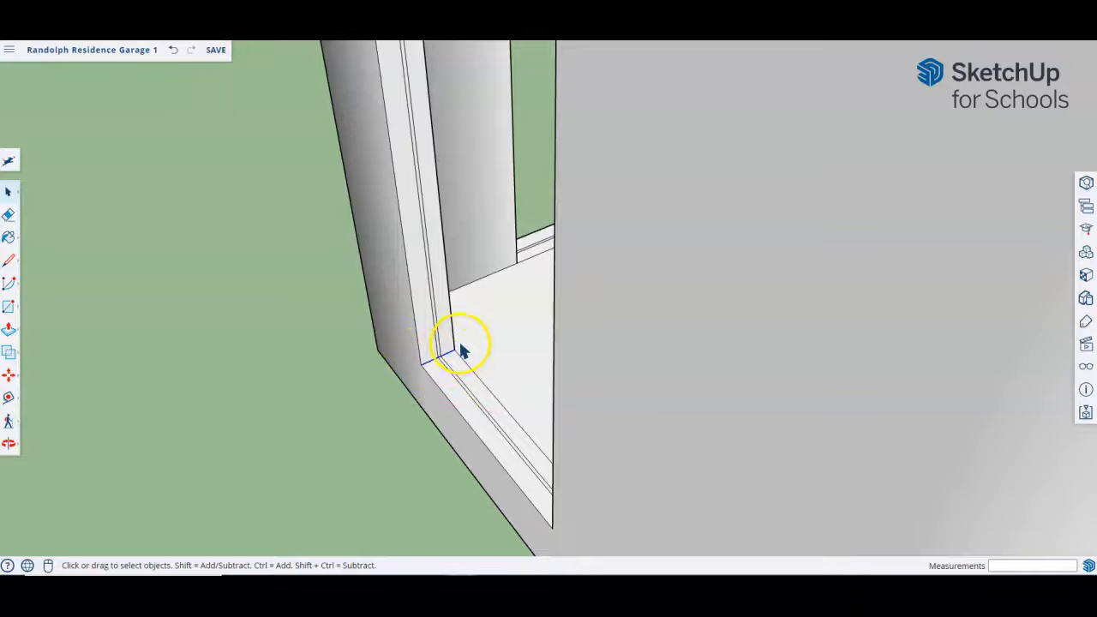
pyautogui.moveTo(399, 386); pyautogui.dragTo(399, 386)
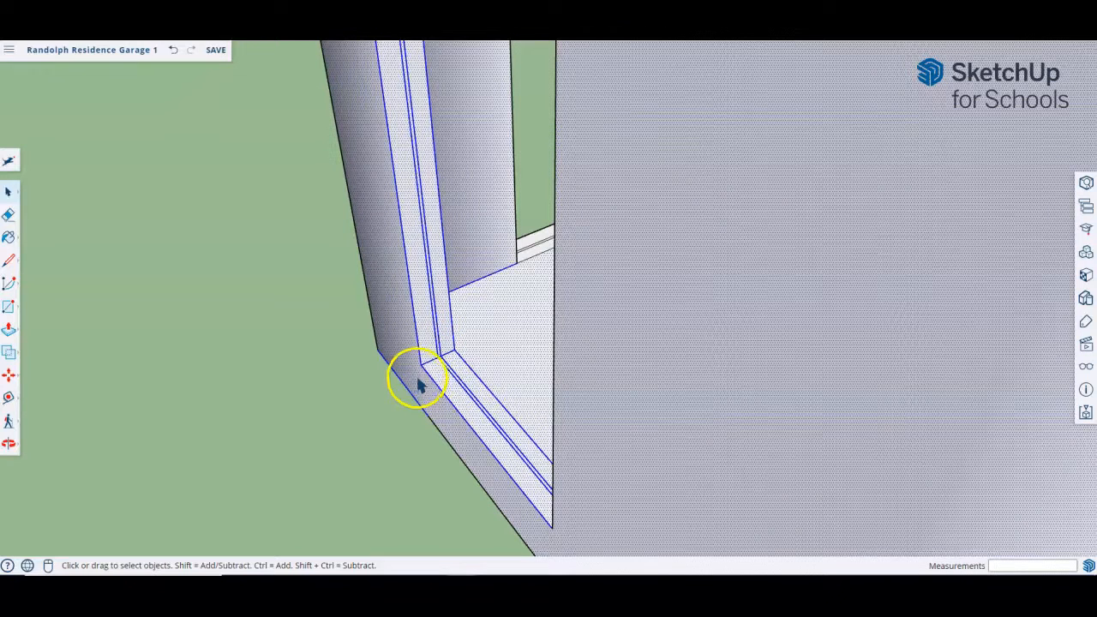
pyautogui.click(274, 388)
# Step: Window-select the short edges across the window base at the wall end and copy them straight up the jamb to mark the header
pyautogui.moveTo(361, 309); pyautogui.dragTo(515, 391)
pyautogui.press('m')
pyautogui.press('ctrl')
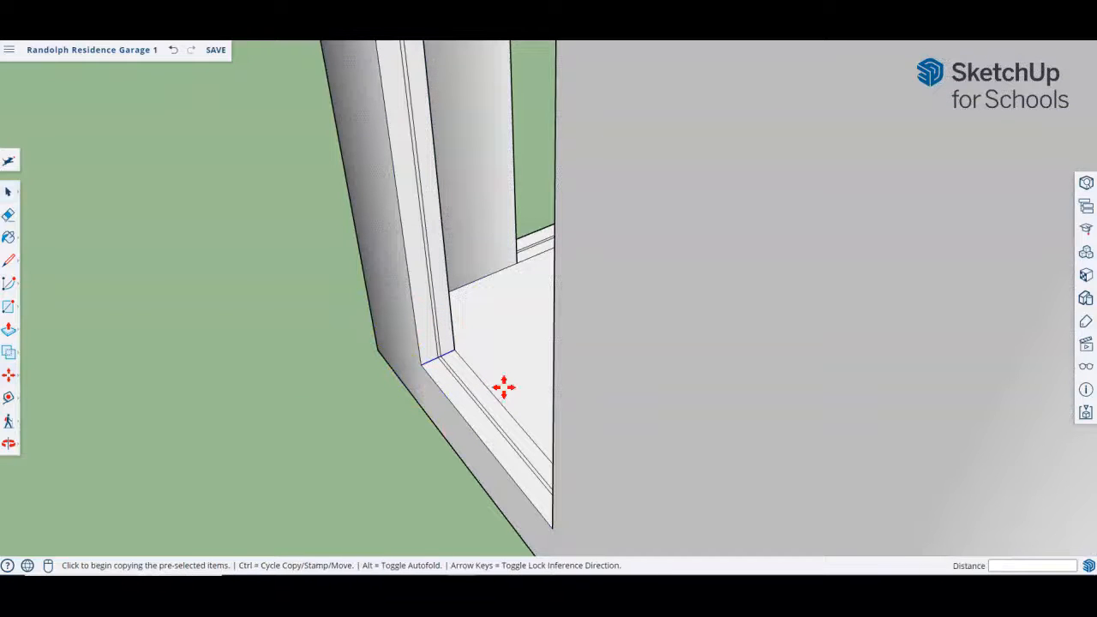
pyautogui.moveTo(424, 366); pyautogui.dragTo(399, 217)
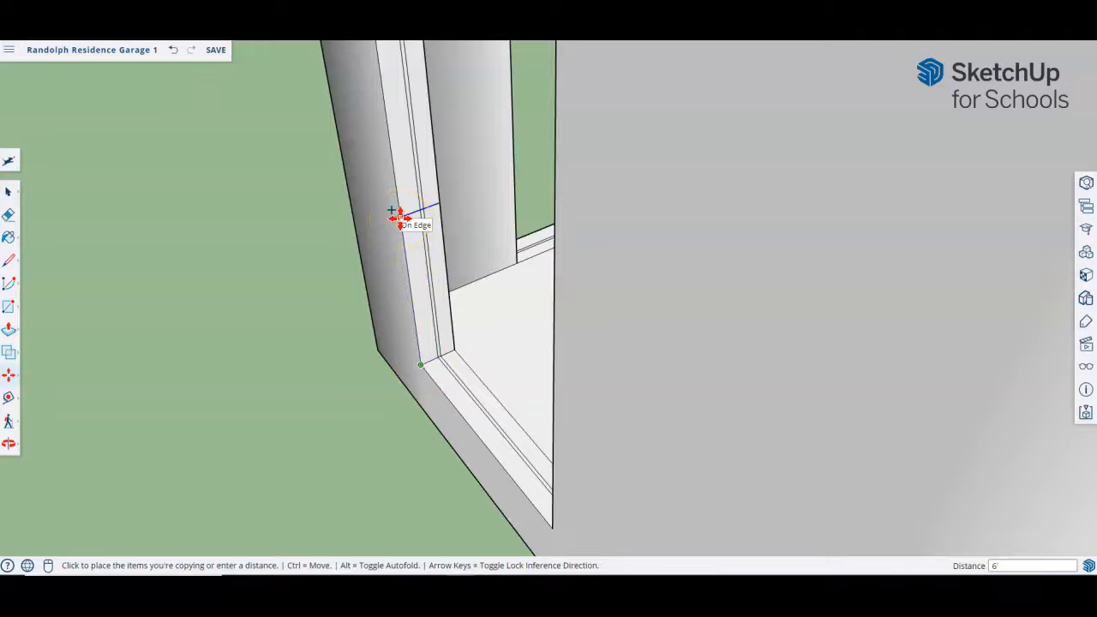
pyautogui.moveTo(398, 217); pyautogui.dragTo(399, 217)
# Step: Erase the two vertical frame lines above the copied edge at the top of the wall end
pyautogui.scroll(-5, 409, 369)
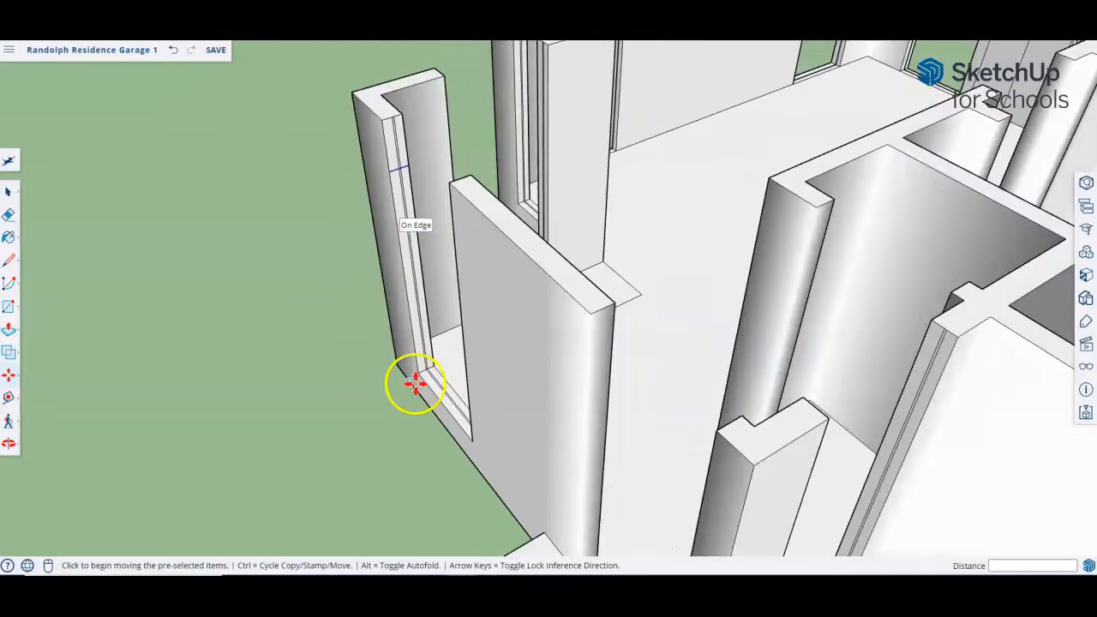
pyautogui.press('e')
pyautogui.scroll(2, 411, 283)
pyautogui.scroll(3, 404, 221)
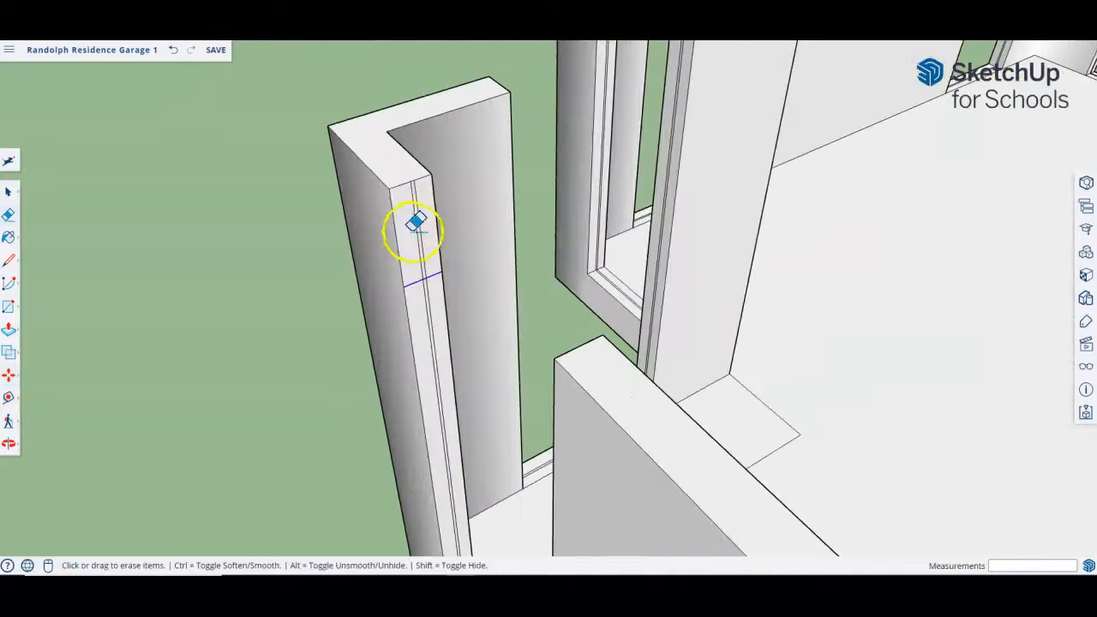
pyautogui.moveTo(412, 220); pyautogui.dragTo(420, 222)
# Step: Push/pull the header face 3' across the opening to the opposite wall and erase the leftover lines on the wall top
pyautogui.press('p')
pyautogui.click(407, 224)
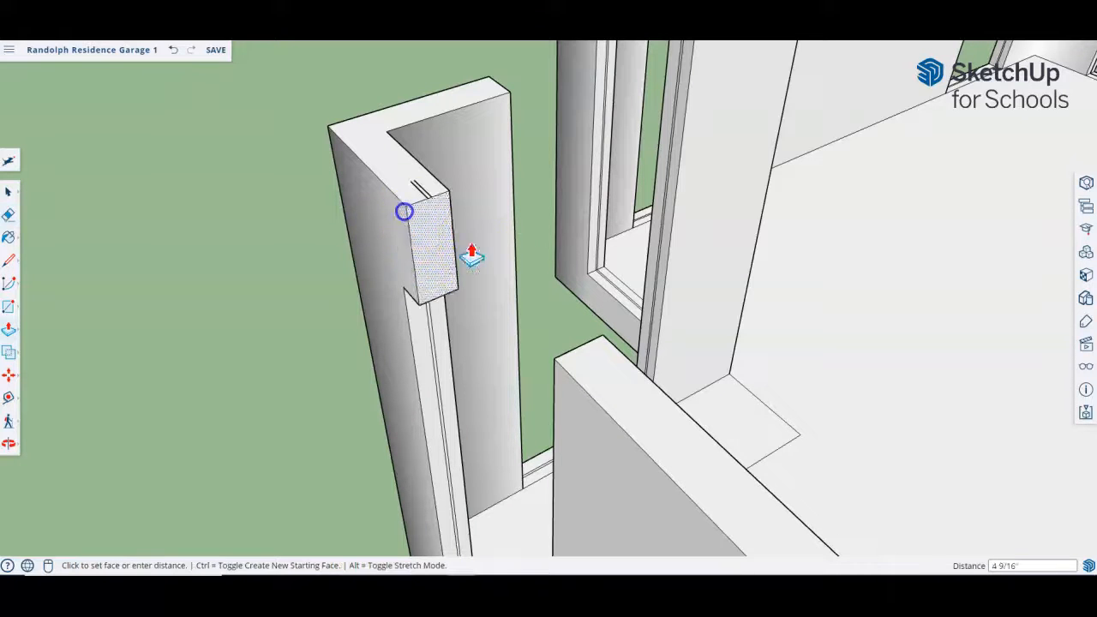
pyautogui.click(556, 364)
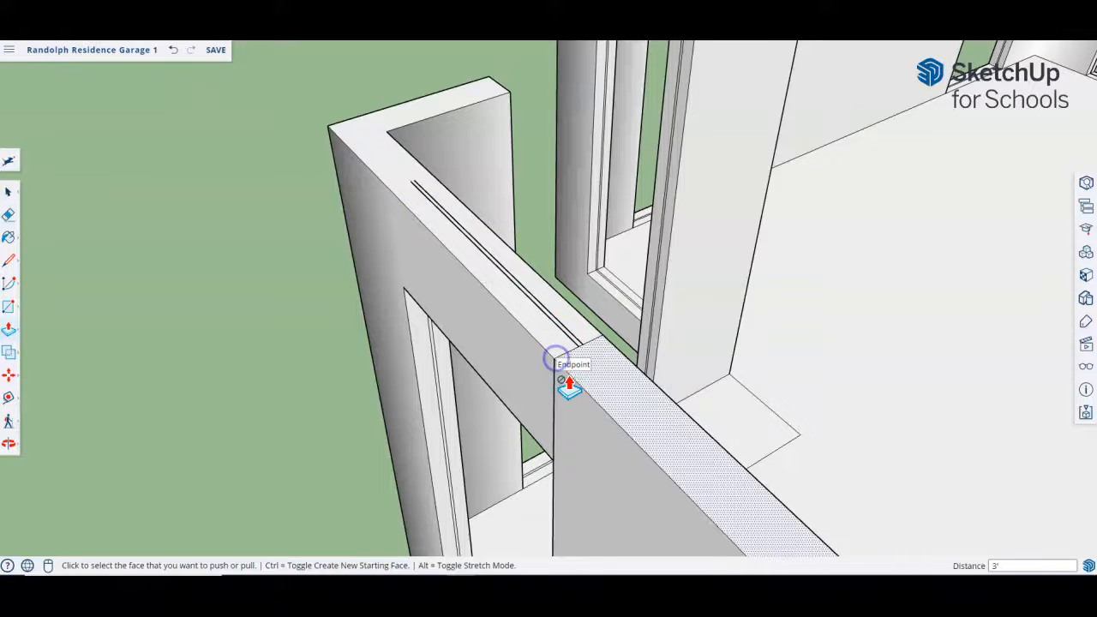
pyautogui.press('e')
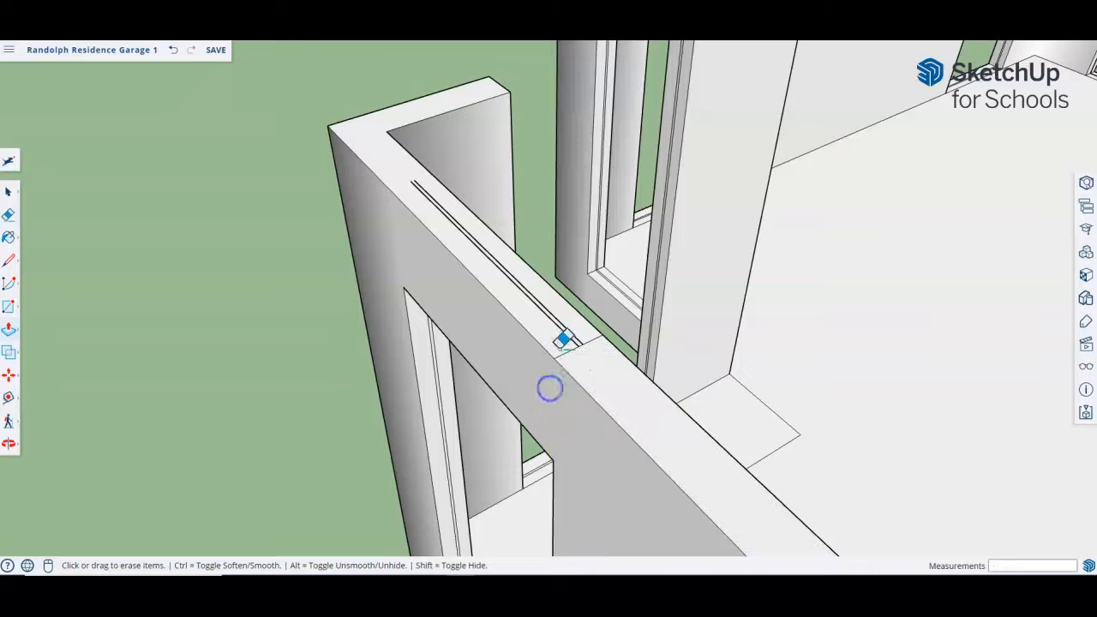
pyautogui.click(581, 345)
# Step: Copy the short base edges of the neighbouring window around the corner straight up its jamb
pyautogui.moveTo(595, 343)
pyautogui.mouseDown(button='middle')
pyautogui.moveTo(498, 283)
pyautogui.moveTo(461, 277)
pyautogui.moveTo(623, 335)
pyautogui.moveTo(939, 378)
pyautogui.mouseUp(button='middle')
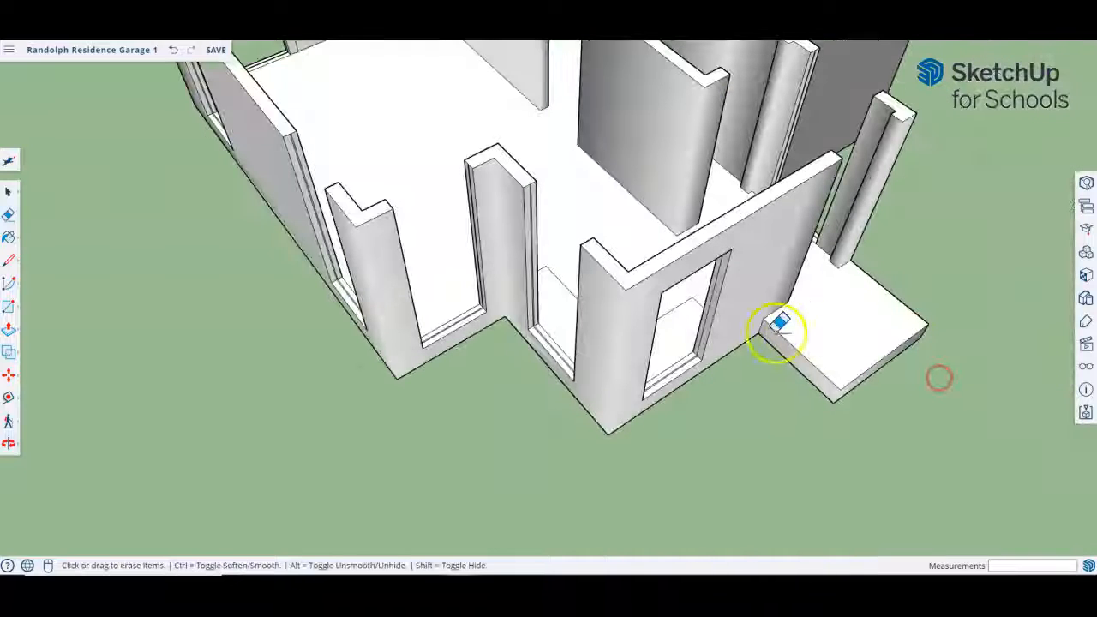
pyautogui.press('space')
pyautogui.scroll(5, 537, 329)
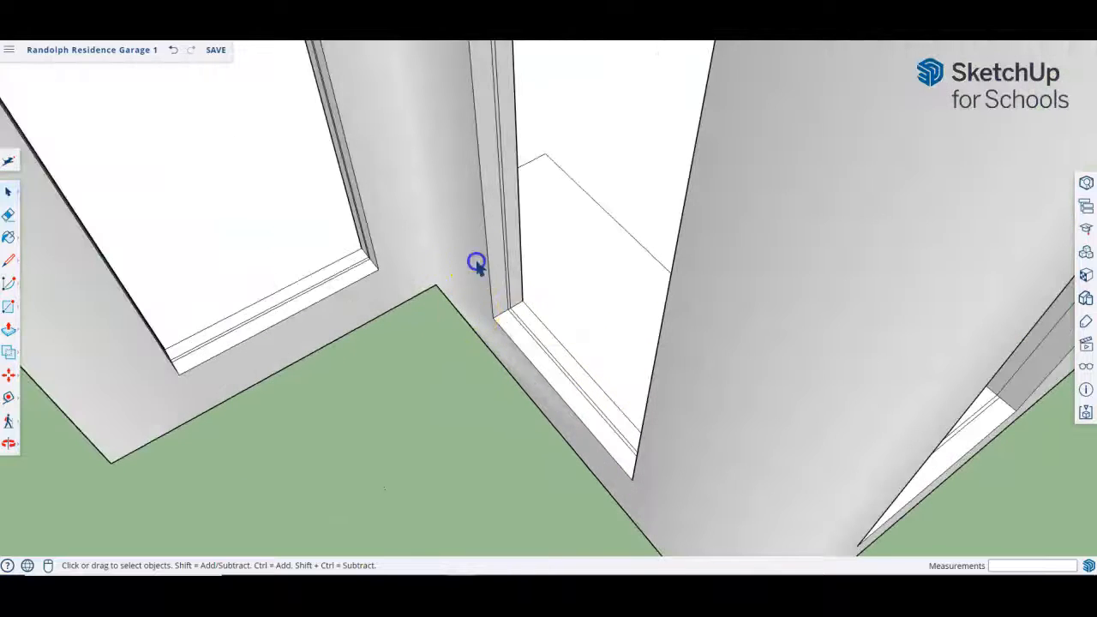
pyautogui.press('m')
pyautogui.press('ctrl')
pyautogui.click(493, 318)
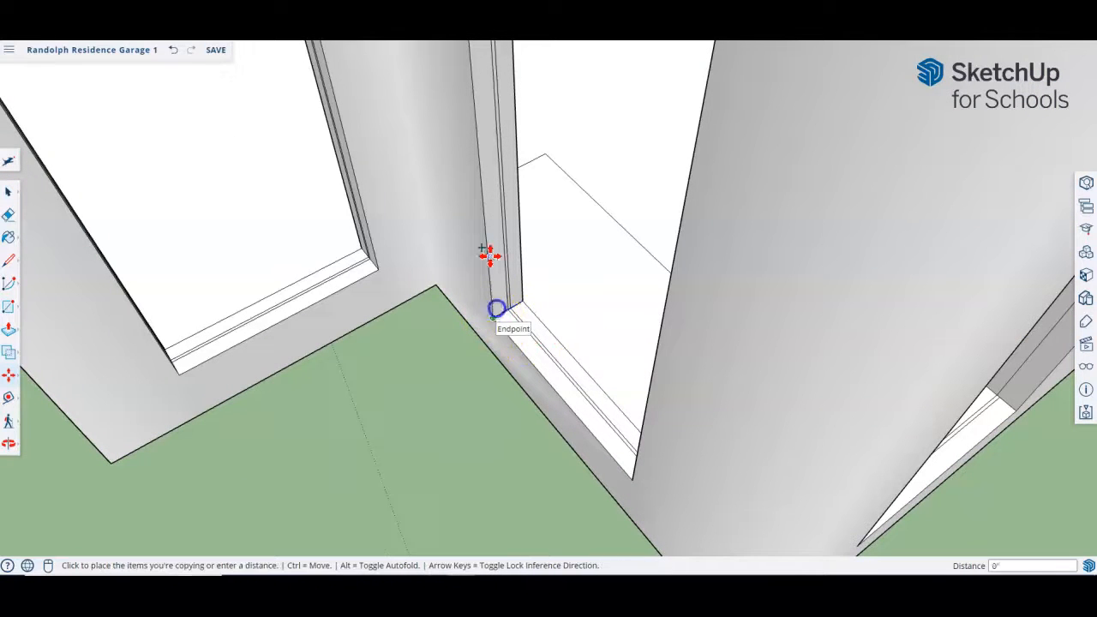
pyautogui.click(484, 203)
# Step: Erase the vertical frame lines above the copied edge on the second window's jamb
pyautogui.scroll(-5, 497, 348)
pyautogui.press('e')
pyautogui.scroll(5, 490, 98)
pyautogui.click(477, 114)
# Step: Extend the second window's header face 3' to the opposite wall end and erase its leftover top and seam lines
pyautogui.press('p')
pyautogui.click(481, 119)
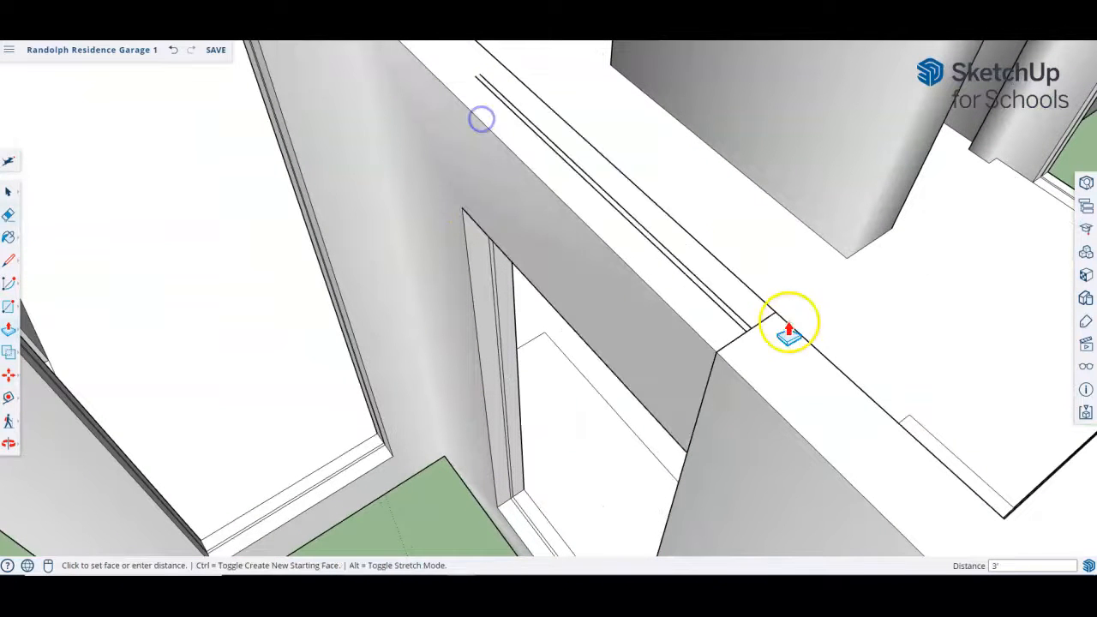
pyautogui.click(778, 319)
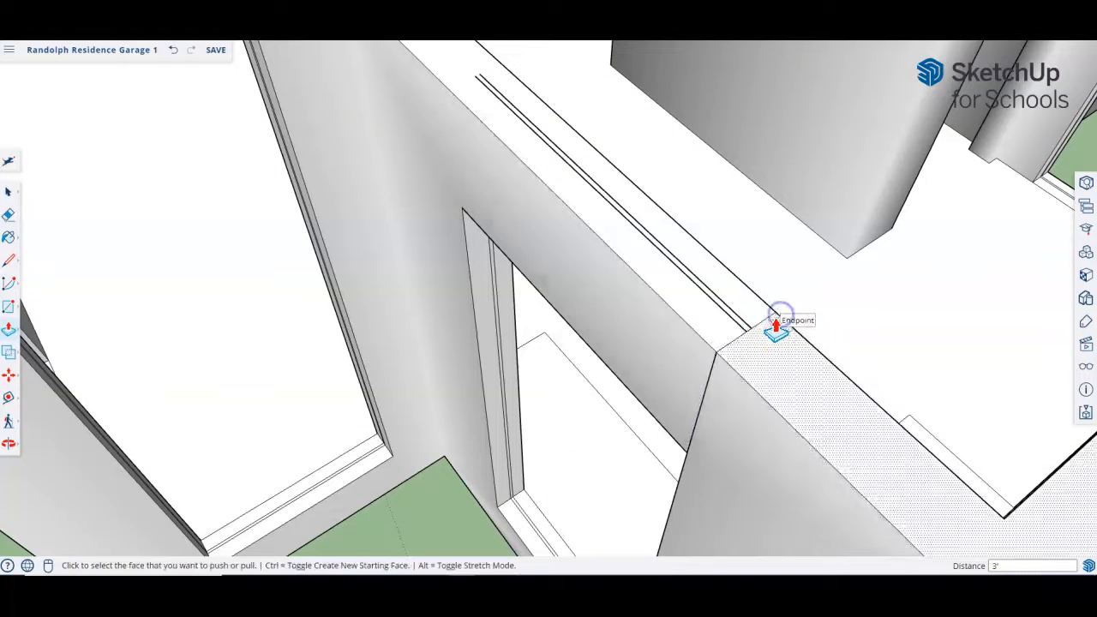
pyautogui.press('e')
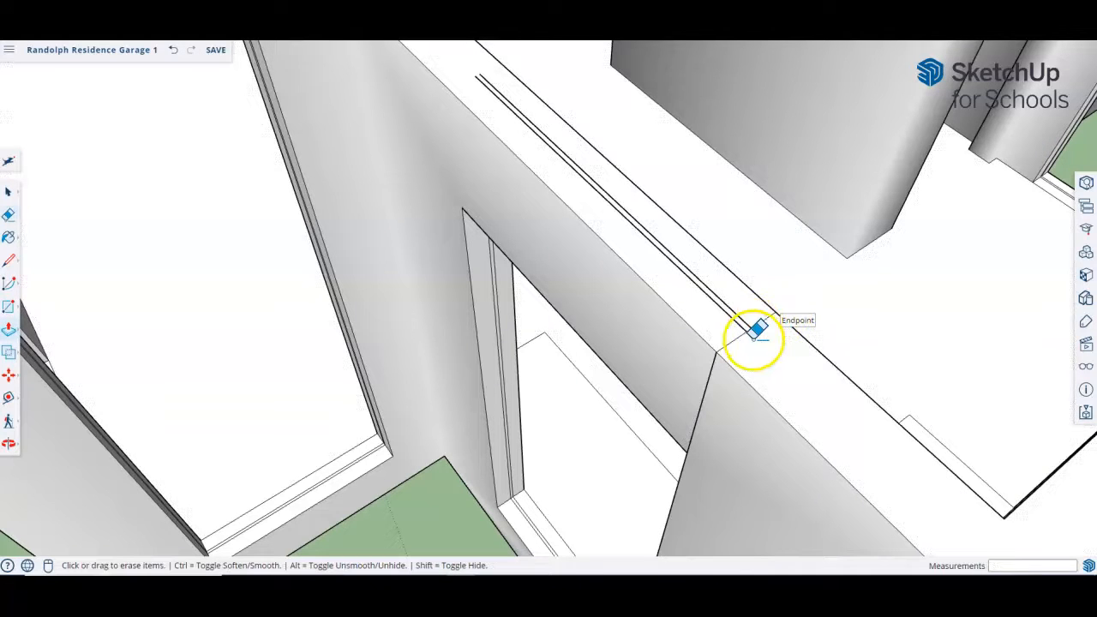
pyautogui.moveTo(748, 324); pyautogui.dragTo(696, 344)
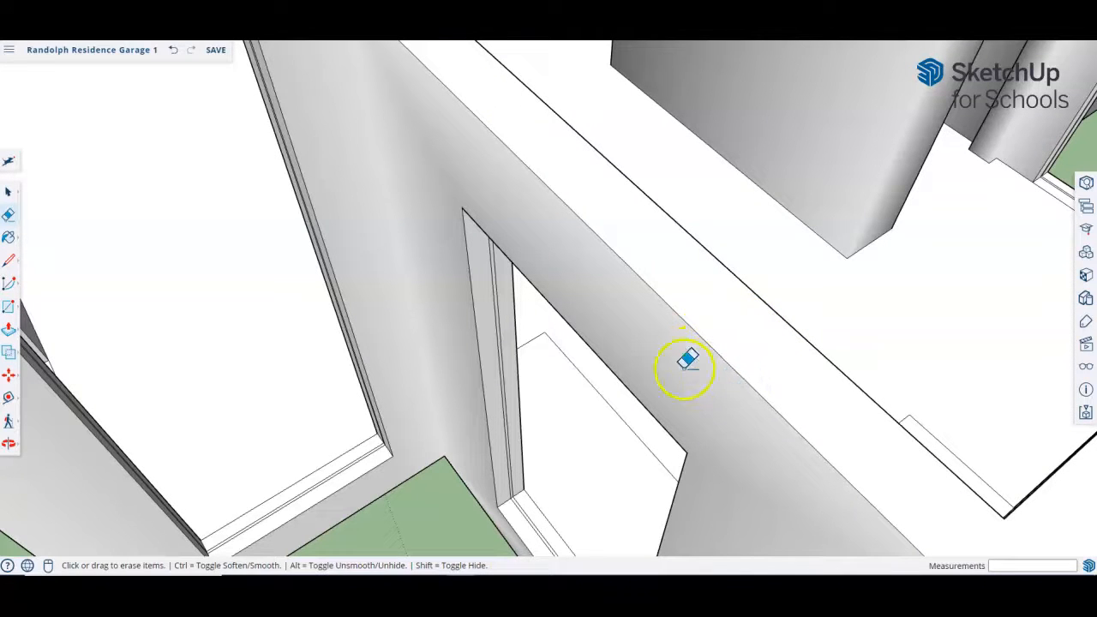
# Step: Select the short base edges of the window at the inner corner and copy them 6'8 up the jamb
pyautogui.scroll(-6, 725, 320)
pyautogui.moveTo(757, 355); pyautogui.dragTo(825, 367, button='middle')
pyautogui.press('space')
pyautogui.scroll(6, 581, 397)
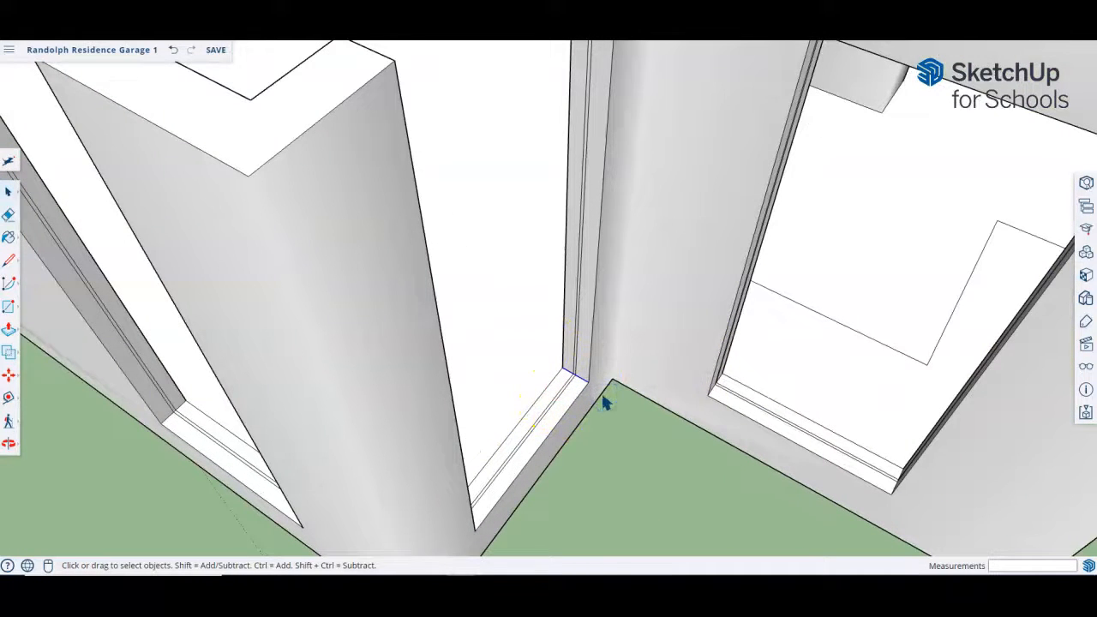
pyautogui.press('m')
pyautogui.press('ctrl')
pyautogui.click(588, 382)
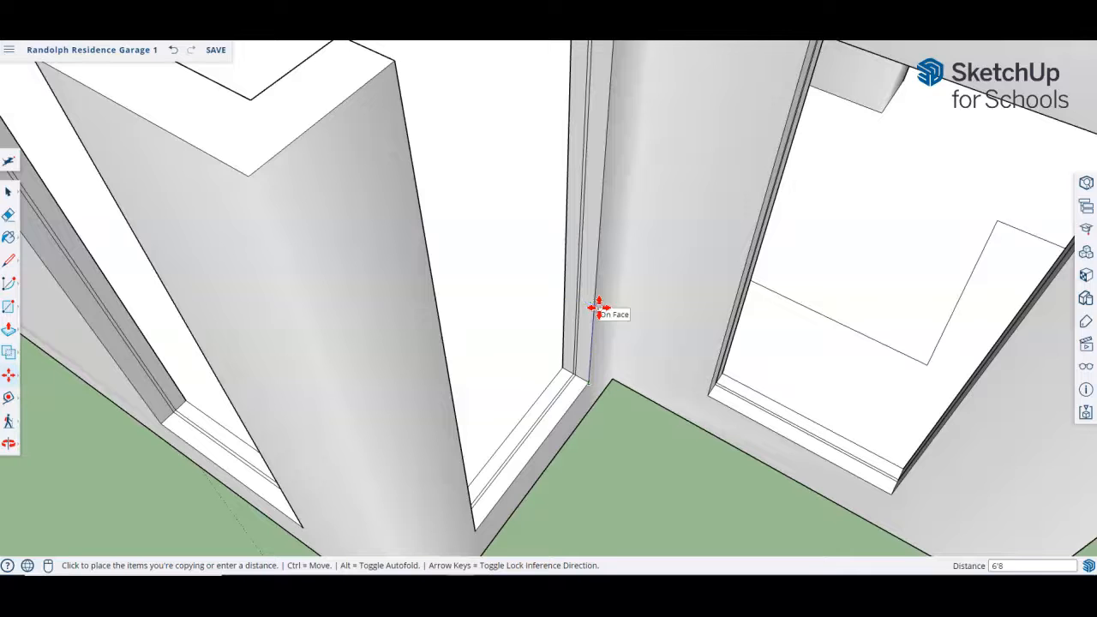
pyautogui.press('Return')
# Step: Erase the vertical frame lines above the copied edge on the inner-corner window's jamb
pyautogui.scroll(-4, 603, 383)
pyautogui.press('r')
pyautogui.scroll(5, 583, 176)
pyautogui.click(600, 190)
pyautogui.press('Escape')
pyautogui.press('e')
pyautogui.moveTo(612, 190)
pyautogui.mouseDown()
pyautogui.moveTo(600, 177)
pyautogui.moveTo(609, 187)
pyautogui.mouseUp()
# Step: Push/pull the inner-corner window's header face 3' to the facing wall end and erase the leftover seam lines
pyautogui.press('p')
pyautogui.click(609, 197)
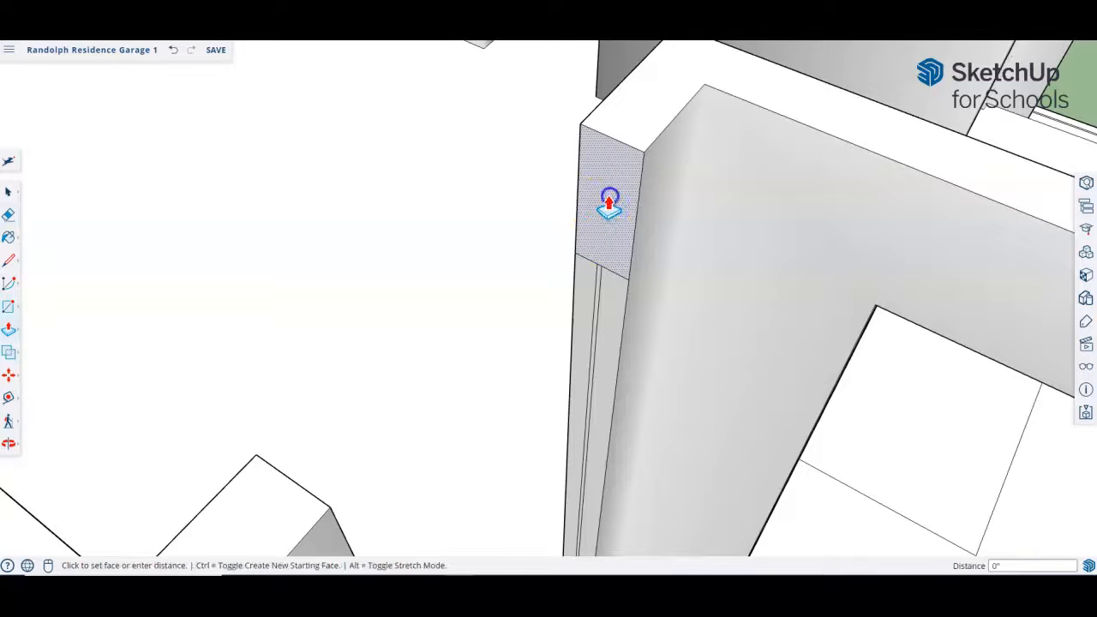
pyautogui.moveTo(609, 197); pyautogui.dragTo(486, 325, button='middle')
pyautogui.scroll(5, 456, 377)
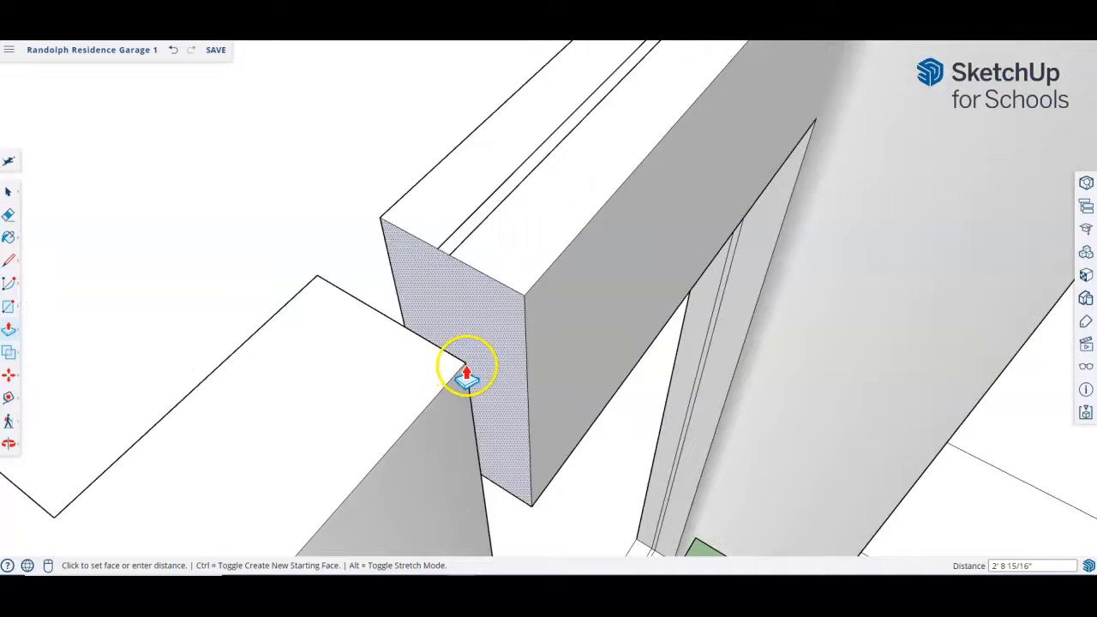
pyautogui.click(317, 279)
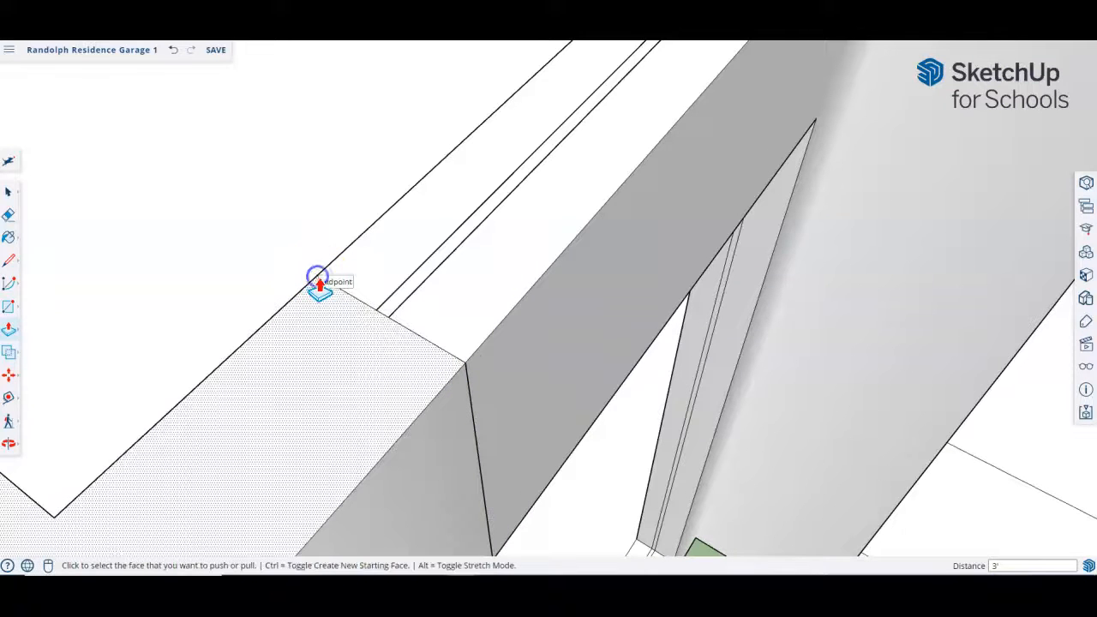
pyautogui.press('e')
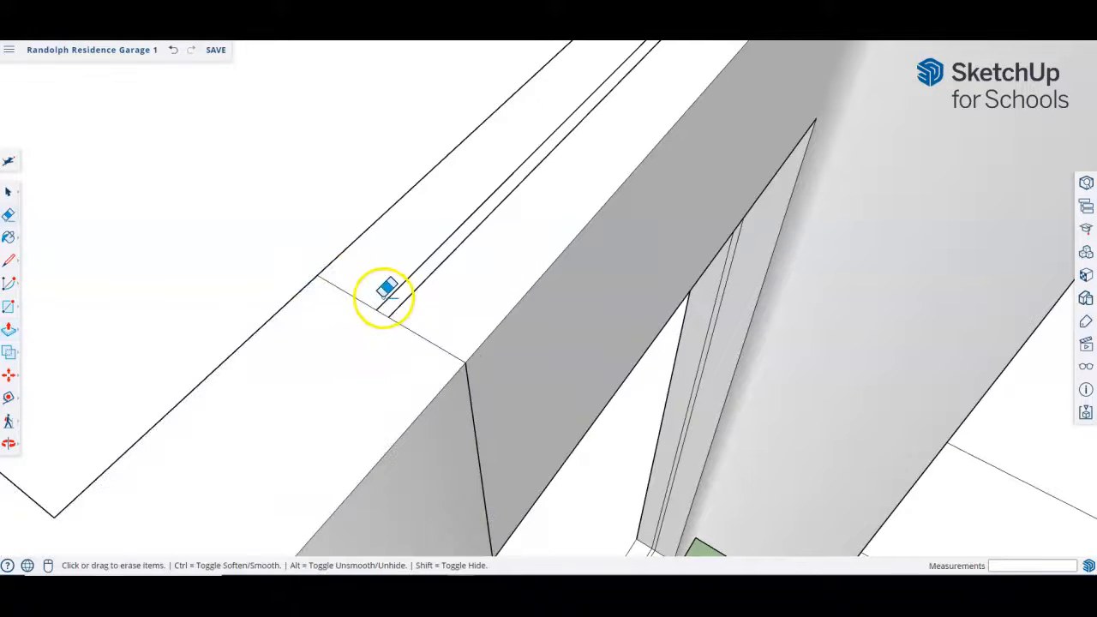
pyautogui.moveTo(368, 301); pyautogui.dragTo(367, 301)
pyautogui.moveTo(489, 383)
pyautogui.mouseDown()
pyautogui.moveTo(475, 393)
pyautogui.moveTo(488, 386)
pyautogui.mouseUp()
# Step: Copy the short base edges of the window at the near end of the long wall up the wall's end face
pyautogui.scroll(-6, 547, 340)
pyautogui.scroll(-5, 542, 336)
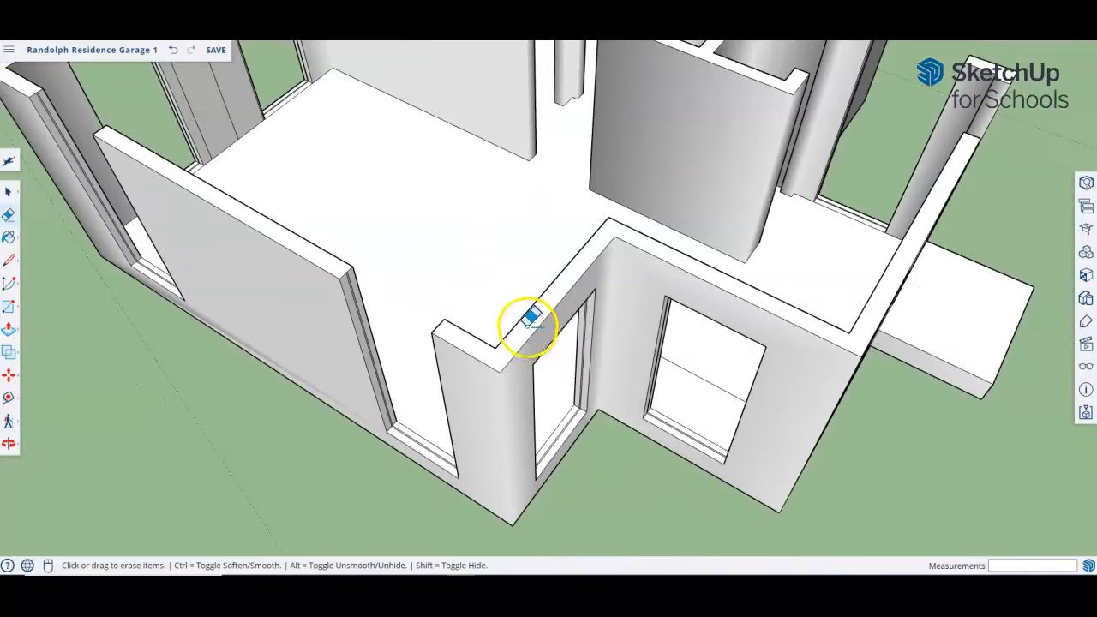
pyautogui.scroll(4, 380, 453)
pyautogui.press('space')
pyautogui.moveTo(391, 463)
pyautogui.mouseDown(button='middle')
pyautogui.moveTo(432, 453)
pyautogui.moveTo(356, 420)
pyautogui.mouseUp(button='middle')
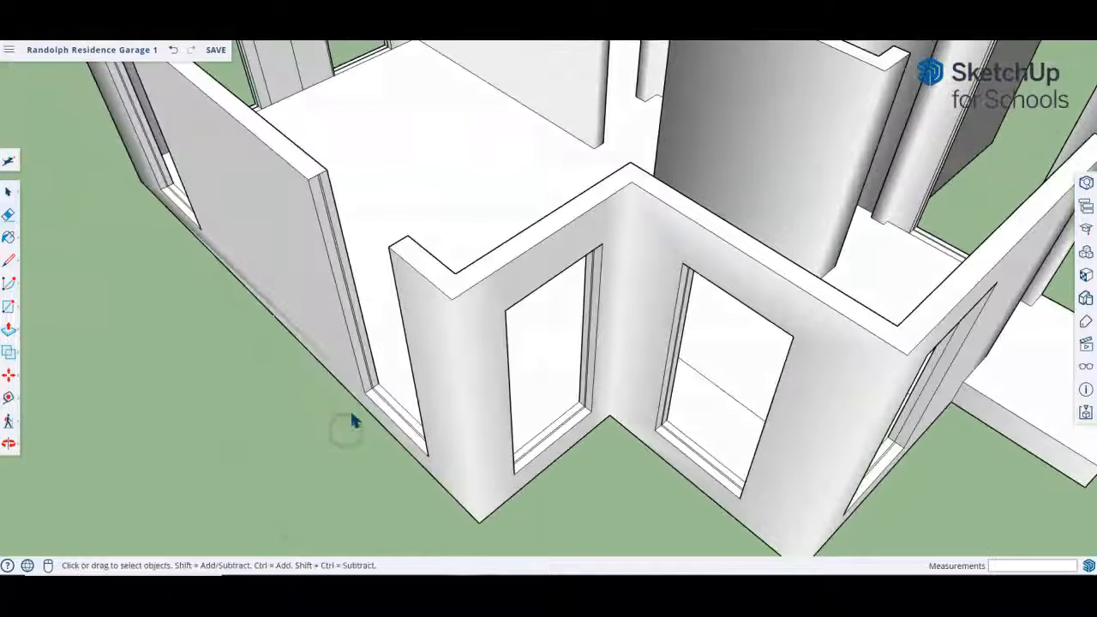
pyautogui.press('m')
pyautogui.press('ctrl')
pyautogui.click(365, 394)
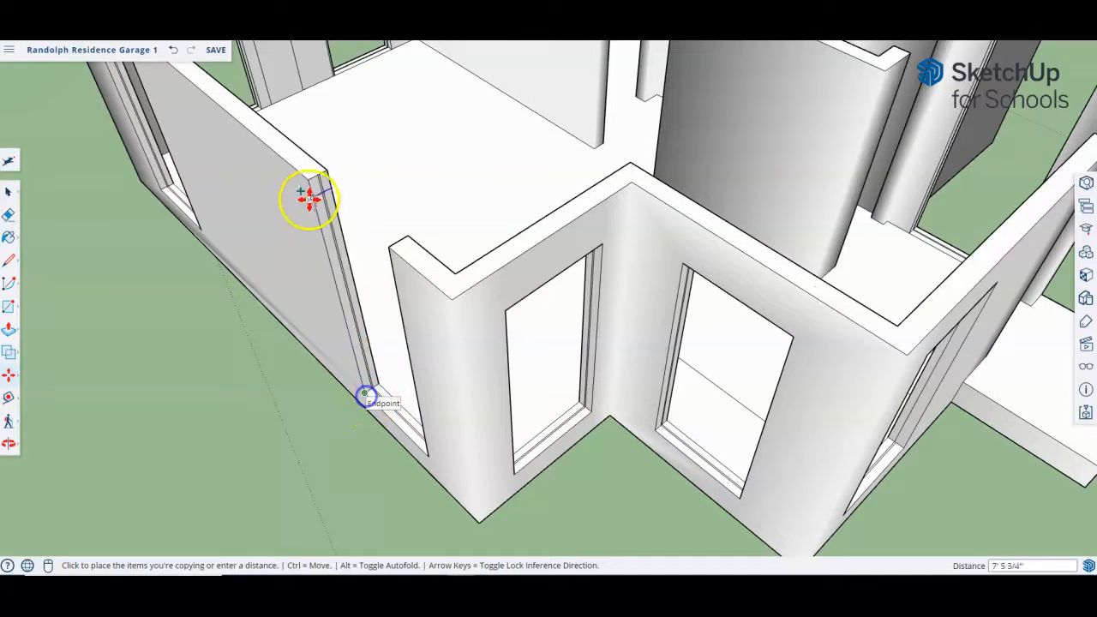
pyautogui.click(315, 227)
# Step: Erase the frame lines above the copied edge on the long wall's end and extend the header face 3' to the corner wall
pyautogui.press('e')
pyautogui.scroll(4, 326, 191)
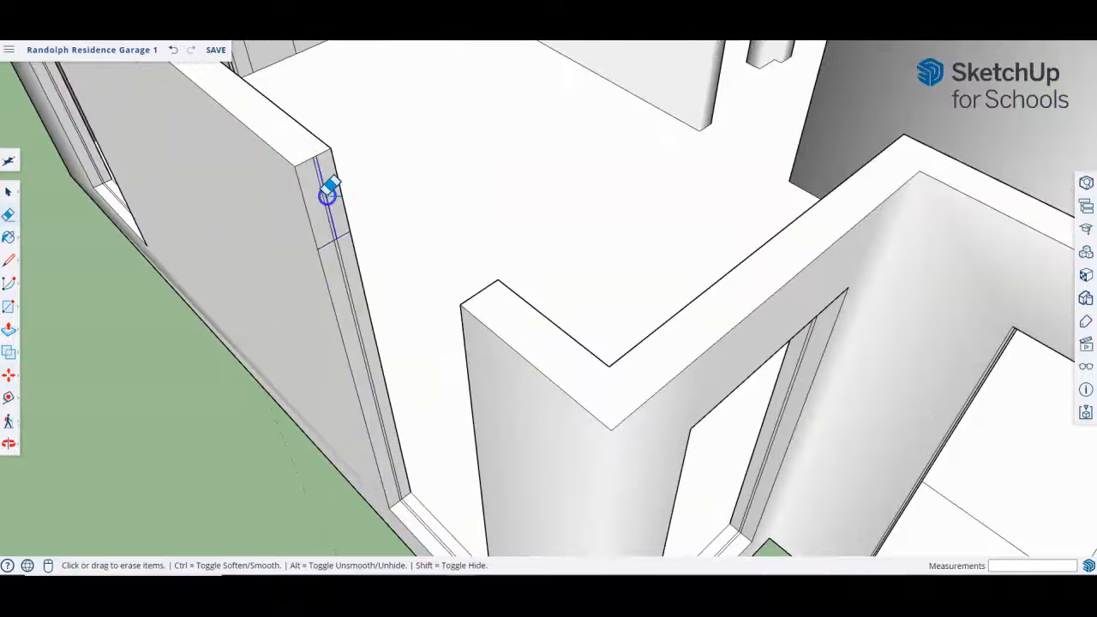
pyautogui.press('p')
pyautogui.click(322, 202)
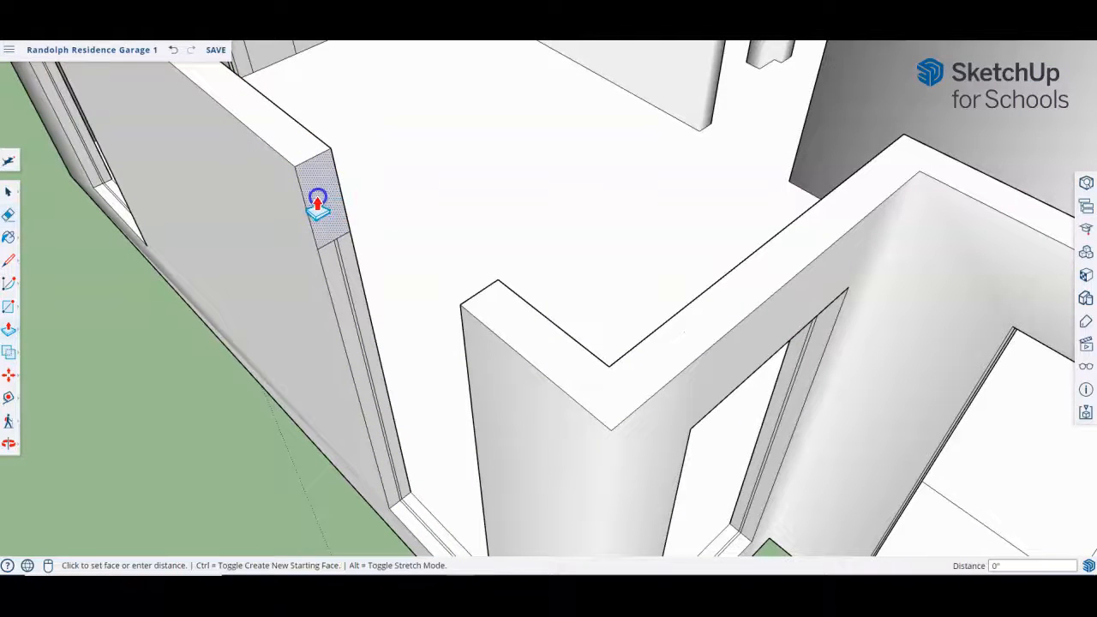
pyautogui.click(462, 307)
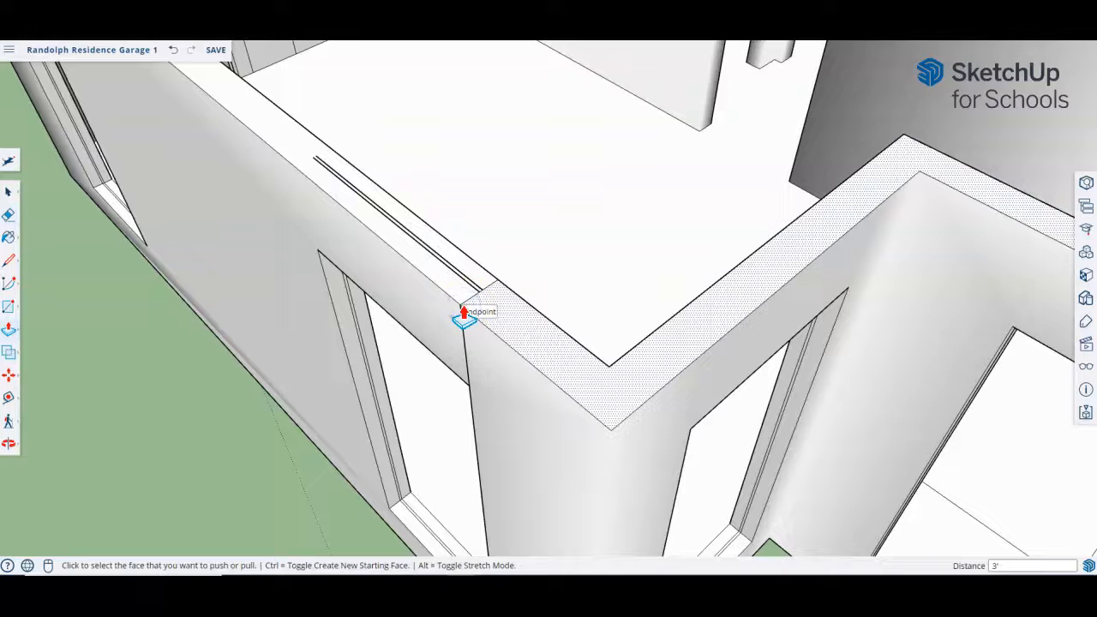
# Step: Erase the leftover top and seam lines where the long wall's new header meets the corner wall
pyautogui.press('e')
pyautogui.click(470, 316)
pyautogui.moveTo(463, 310); pyautogui.dragTo(487, 292)
# Step: Inspect the window opening at the far end of the long wall and the window headers around the rest of the house
pyautogui.scroll(-8, 592, 375)
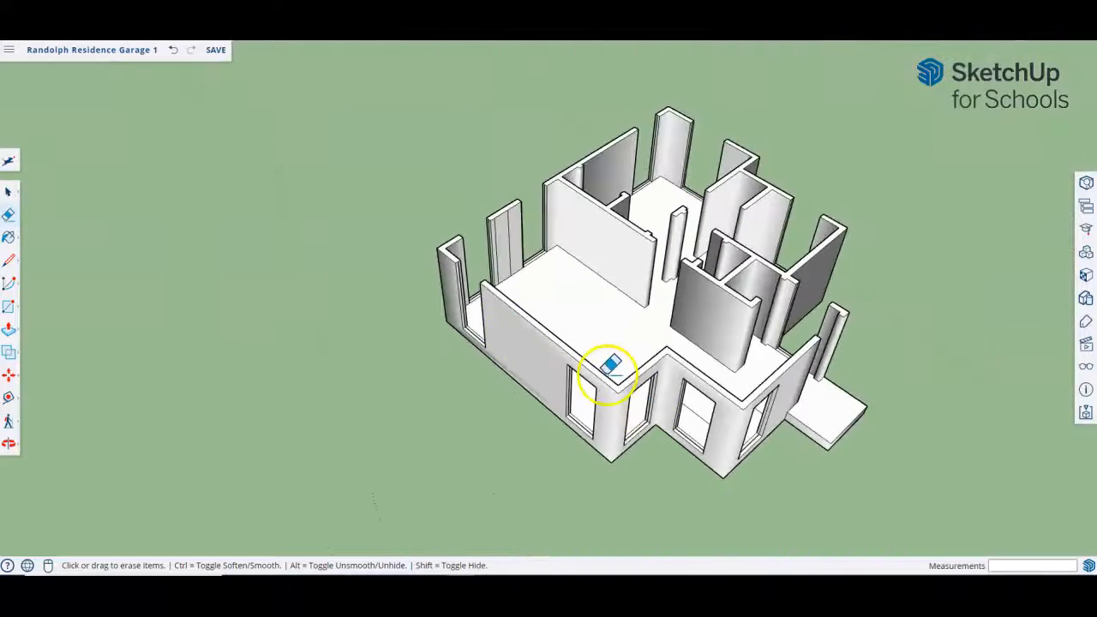
pyautogui.scroll(5, 420, 286)
pyautogui.scroll(3, 526, 311)
pyautogui.scroll(4, 600, 215)
pyautogui.moveTo(625, 221)
pyautogui.mouseDown()
pyautogui.moveTo(640, 139)
pyautogui.moveTo(603, 150)
pyautogui.mouseUp()
pyautogui.scroll(-6, 604, 197)
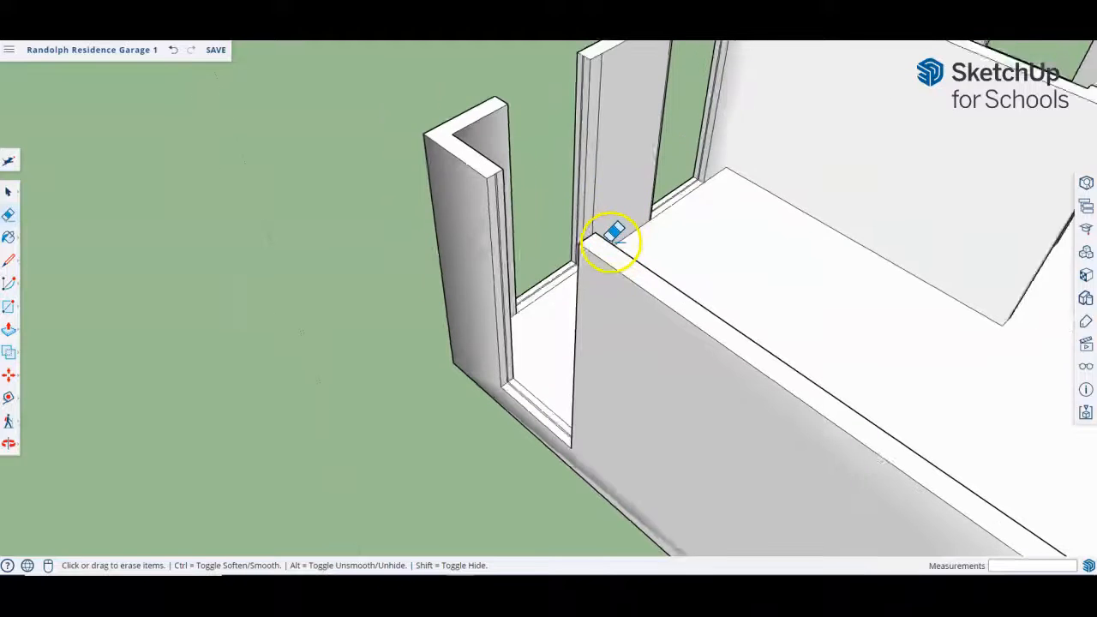
pyautogui.press('space')
pyautogui.scroll(5, 558, 334)
pyautogui.scroll(2, 556, 338)
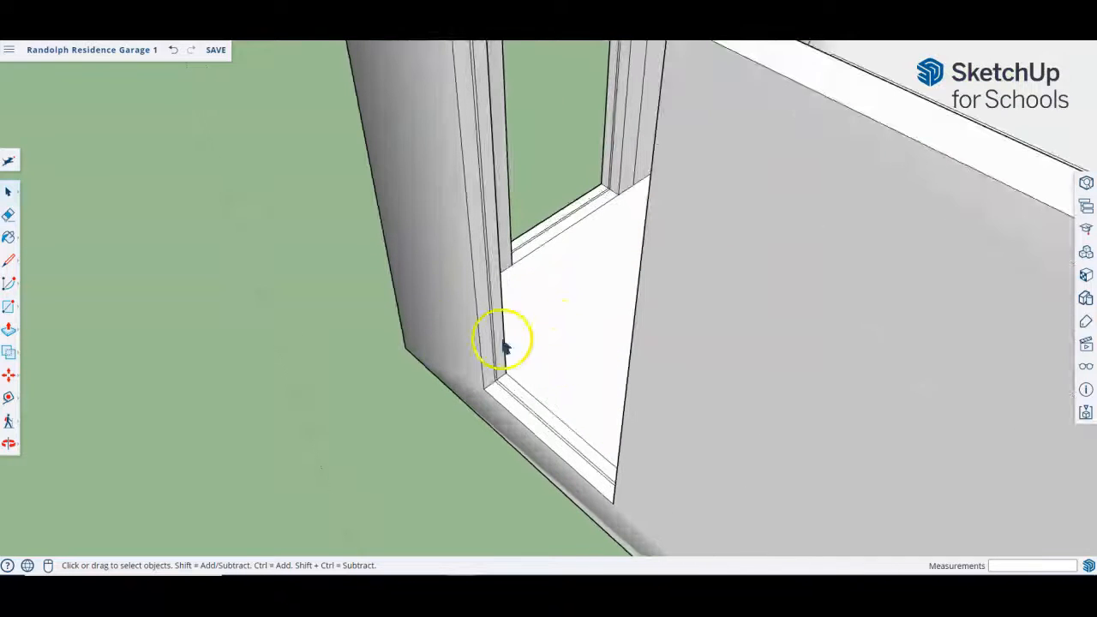
pyautogui.scroll(-8, 363, 205)
pyautogui.moveTo(509, 282); pyautogui.dragTo(339, 202, button='middle')
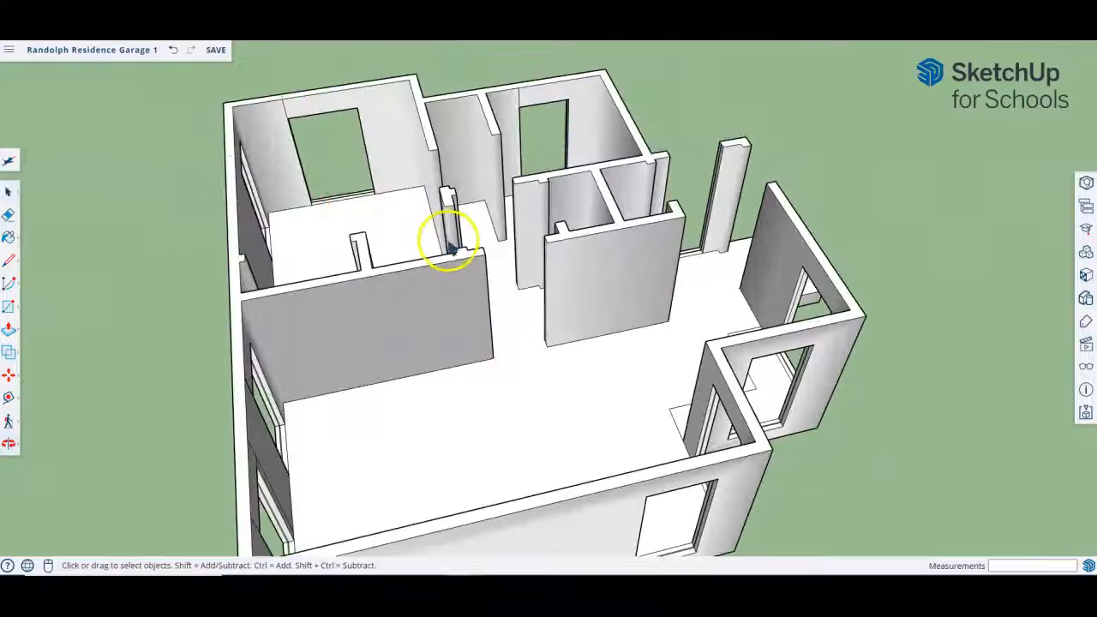
# Step: Erase the vertical seam lines beside the window headers on the inner faces of the far exterior walls
pyautogui.press('e')
pyautogui.scroll(5, 521, 86)
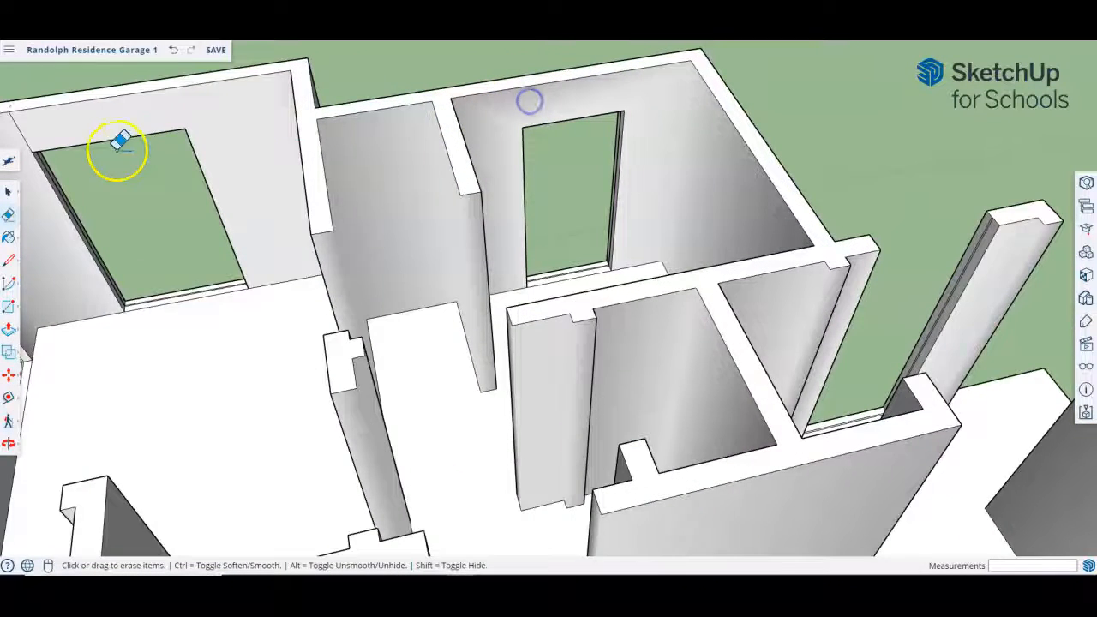
pyautogui.scroll(-5, 163, 141)
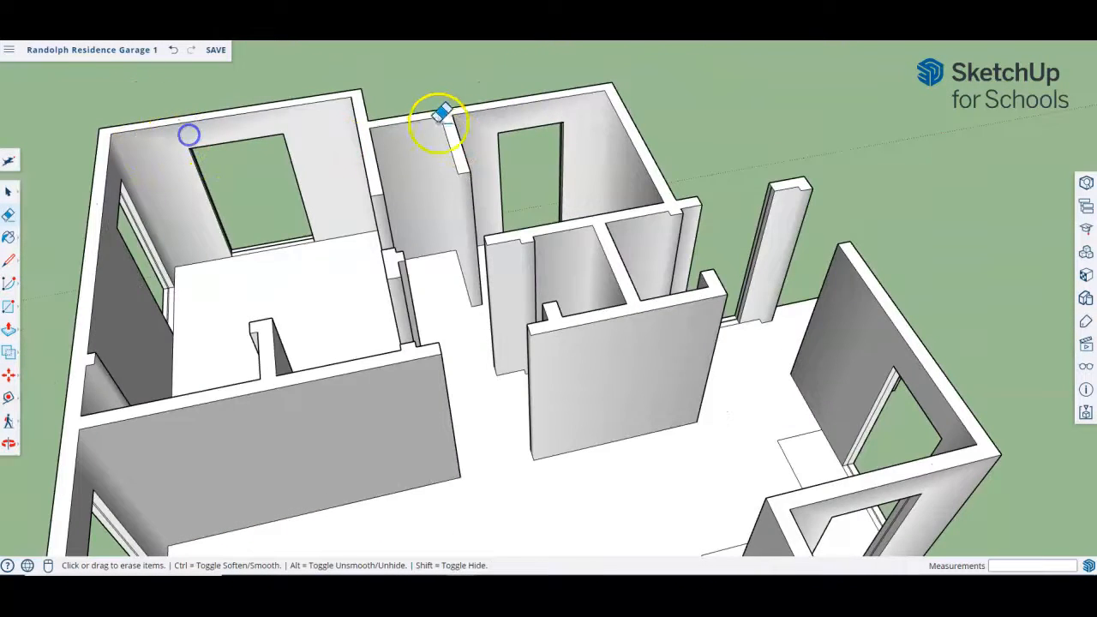
pyautogui.scroll(-4, 455, 117)
pyautogui.scroll(6, 613, 228)
pyautogui.scroll(-2, 616, 232)
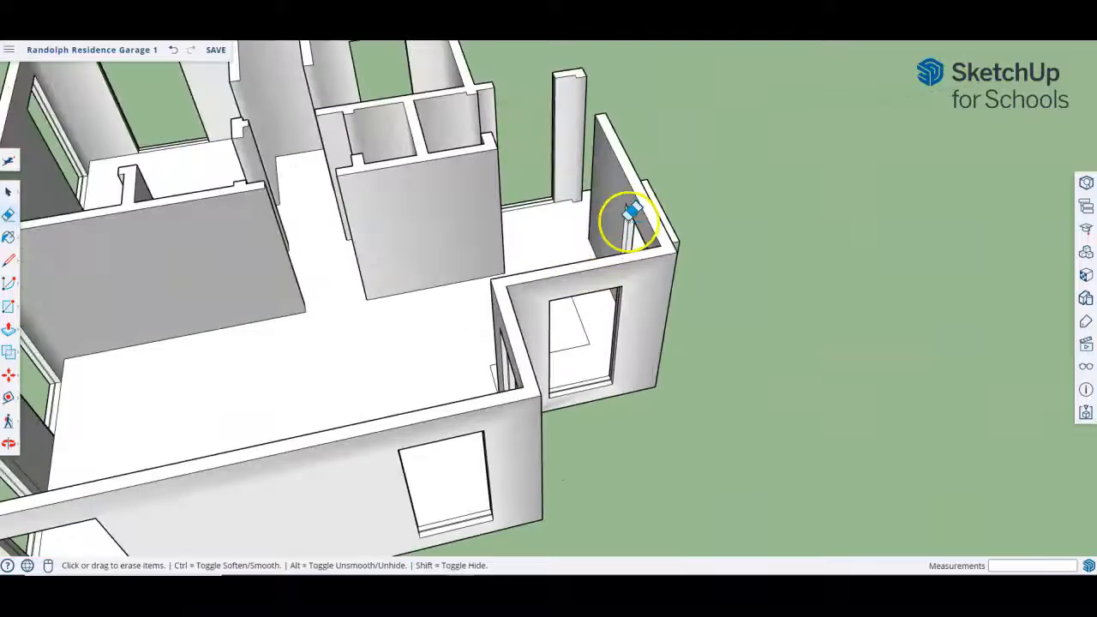
# Step: Copy the short bottom edge at the end of the porch-side window base up the adjoining wall end to mark the header's underside
pyautogui.moveTo(632, 220); pyautogui.dragTo(286, 277, button='middle')
pyautogui.scroll(4, 736, 246)
pyautogui.scroll(-3, 748, 281)
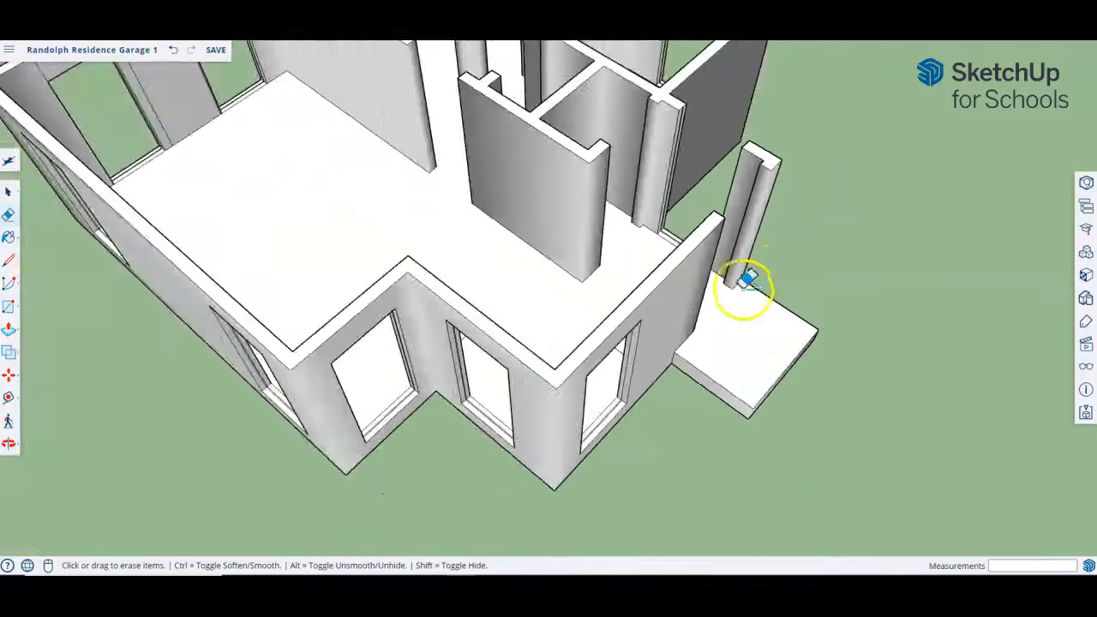
pyautogui.moveTo(777, 274)
pyautogui.mouseDown(button='middle')
pyautogui.moveTo(404, 259)
pyautogui.moveTo(179, 207)
pyautogui.mouseUp(button='middle')
pyautogui.press('space')
pyautogui.scroll(3, 651, 437)
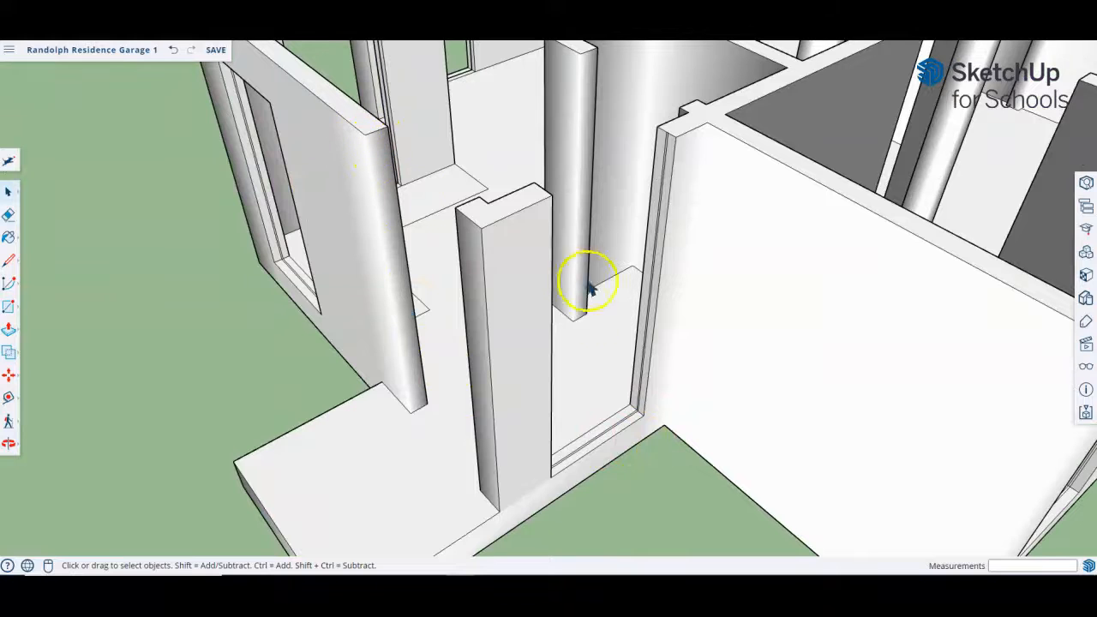
pyautogui.scroll(1, 601, 338)
pyautogui.moveTo(626, 346); pyautogui.dragTo(692, 340, button='middle')
pyautogui.scroll(3, 674, 400)
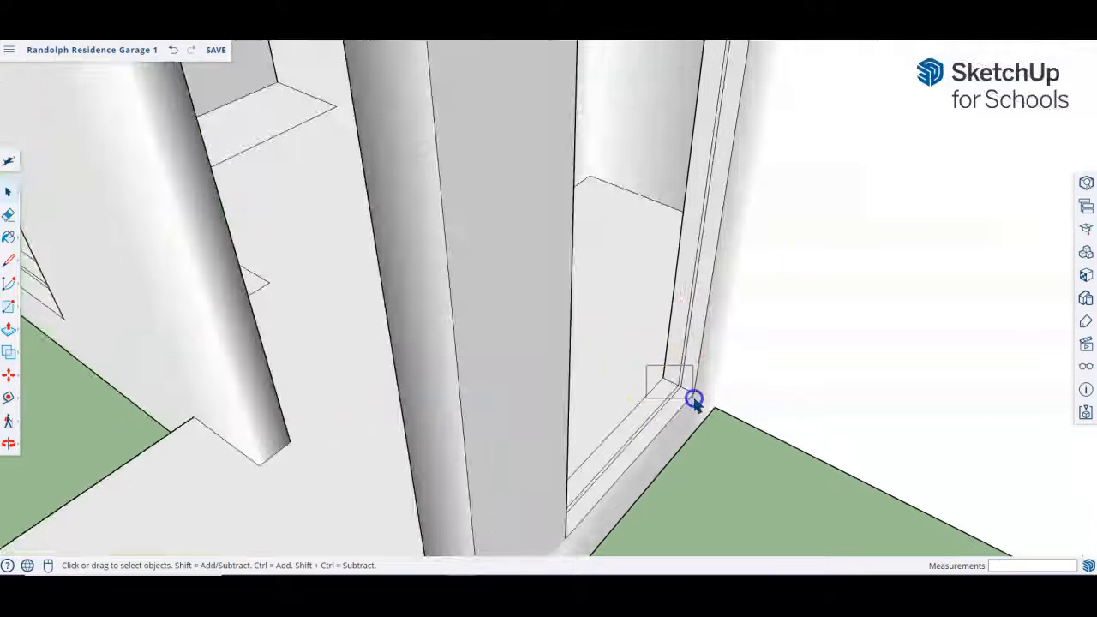
pyautogui.press('m')
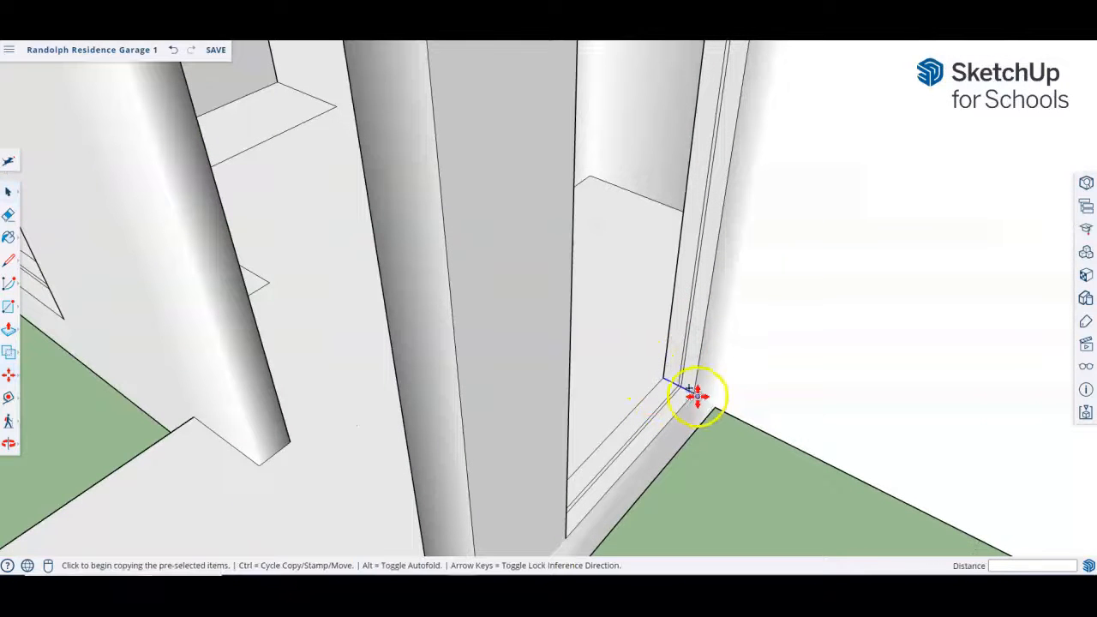
pyautogui.click(695, 392)
pyautogui.scroll(-5, 695, 392)
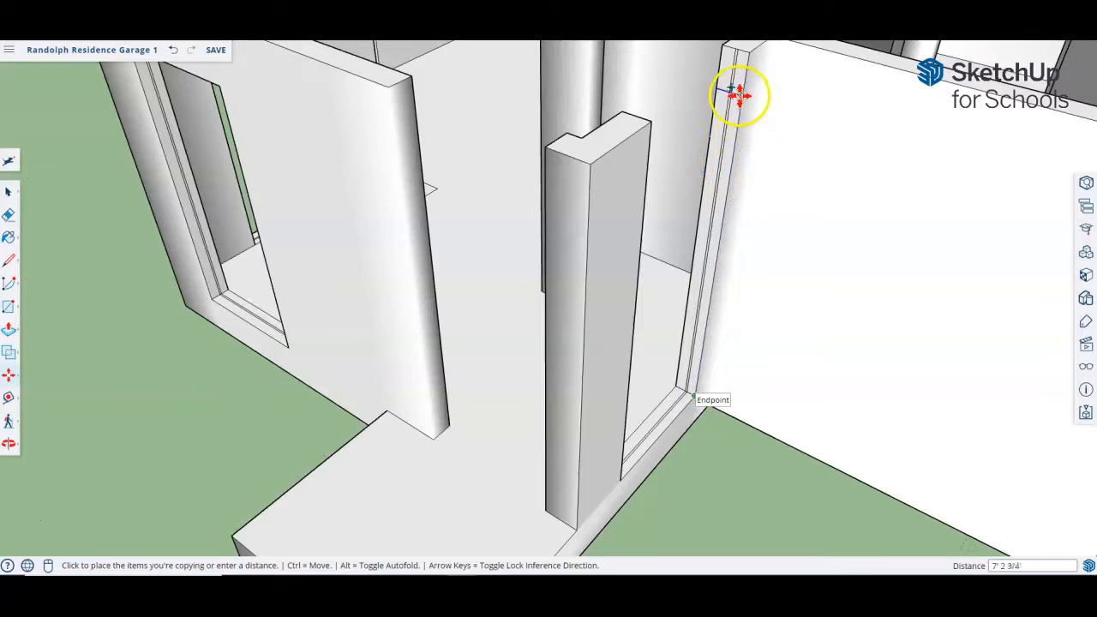
pyautogui.press('e')
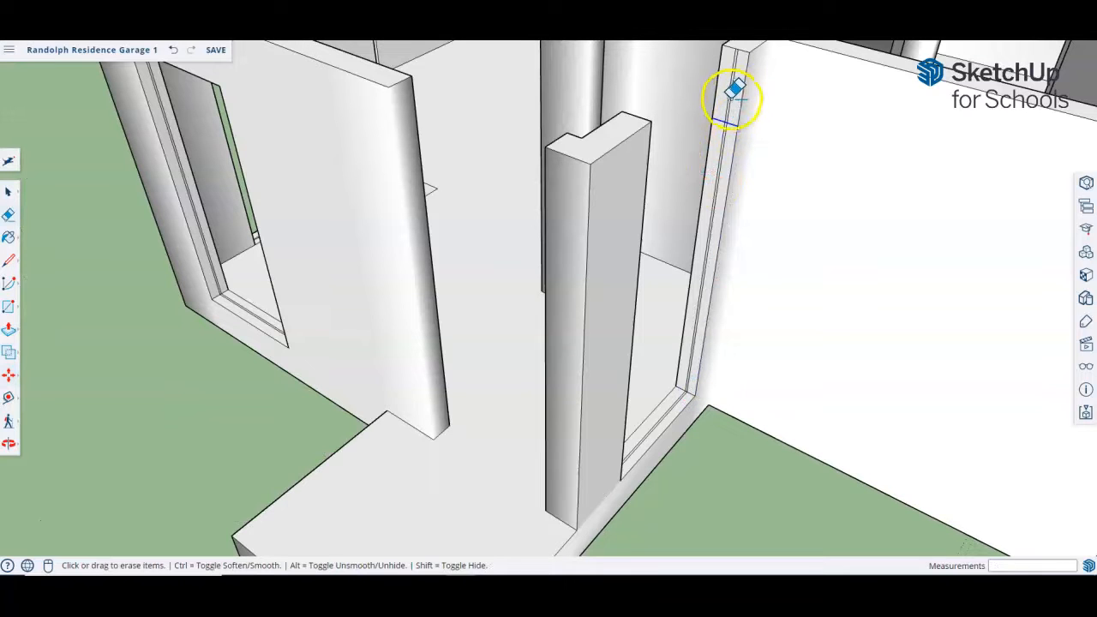
# Step: Extrude the header face across the porch-side window opening to the opposite wall piece and erase the leftover seam on top
pyautogui.press('p')
pyautogui.click(731, 92)
pyautogui.click(651, 121)
pyautogui.press('e')
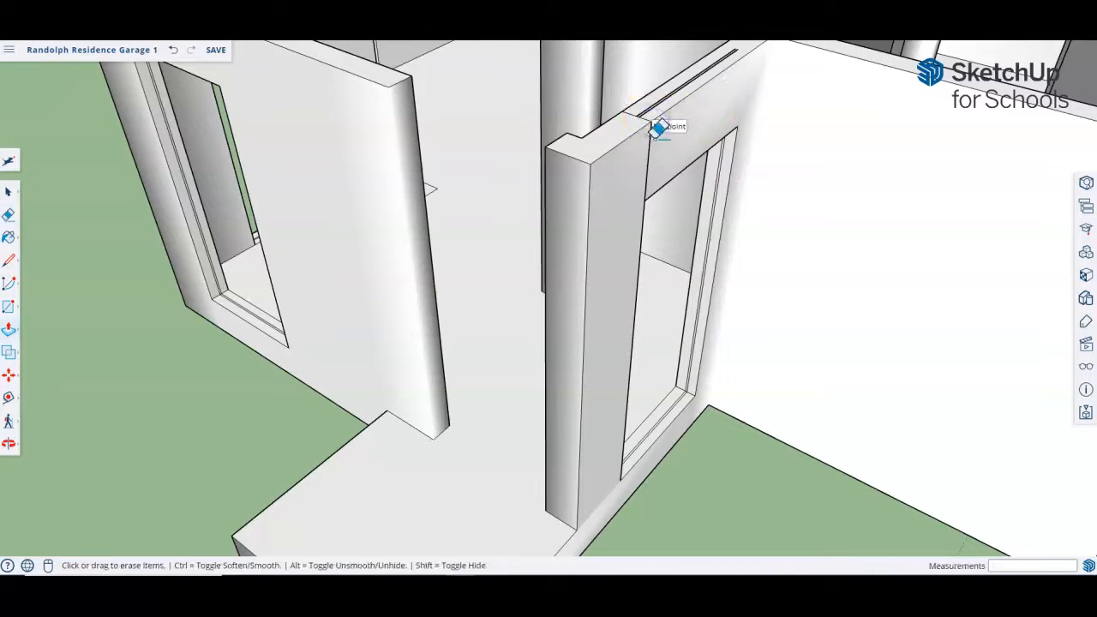
pyautogui.scroll(4, 652, 142)
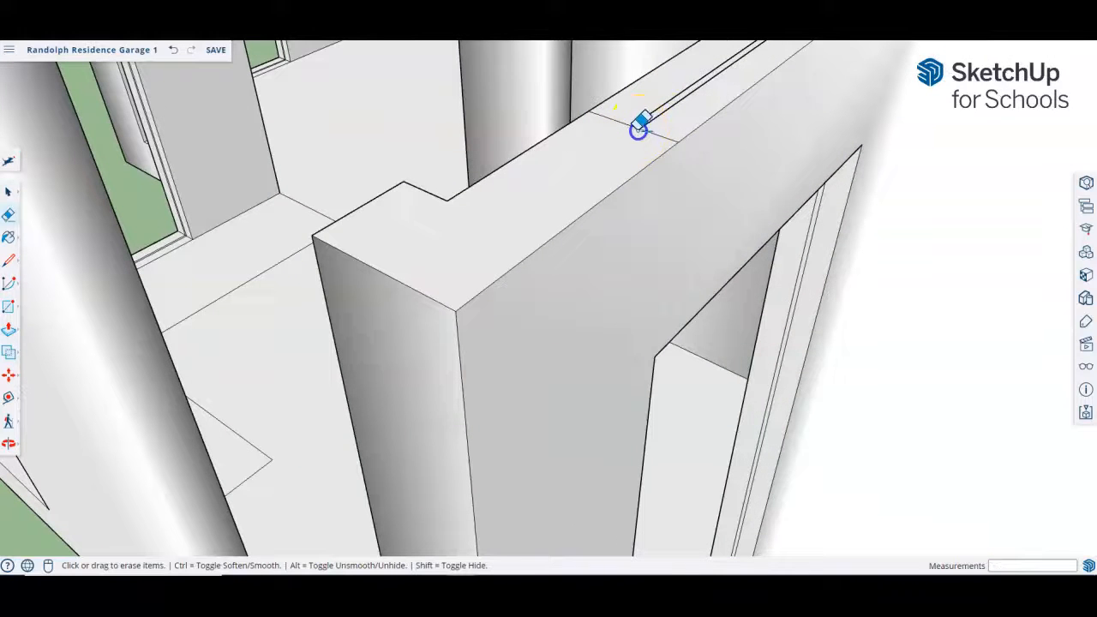
pyautogui.scroll(-5, 686, 163)
# Step: Draw an 8' vertical edge up the outer corner of the wall end beside the porch doorway
pyautogui.press('space')
pyautogui.scroll(3, 565, 403)
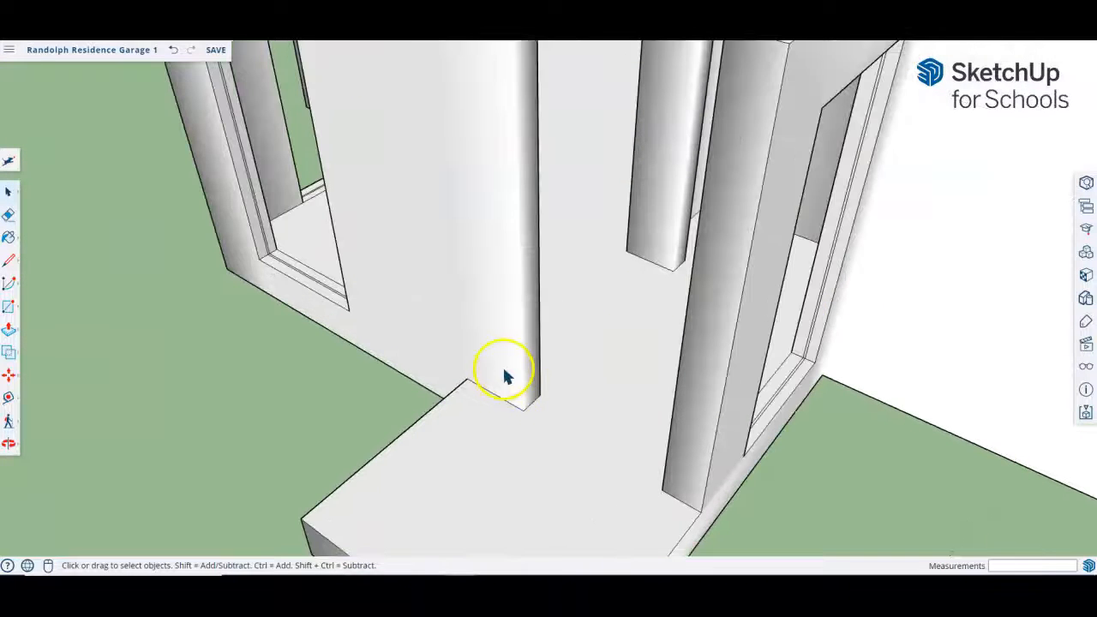
pyautogui.moveTo(579, 431); pyautogui.dragTo(437, 416, button='middle')
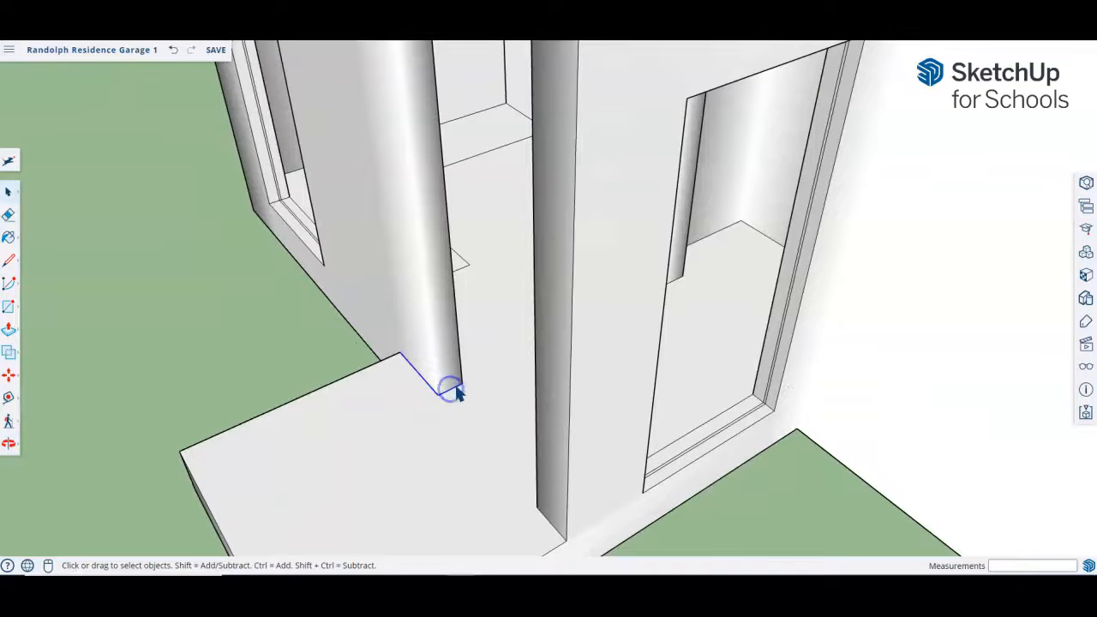
pyautogui.scroll(-4, 477, 409)
pyautogui.press('l')
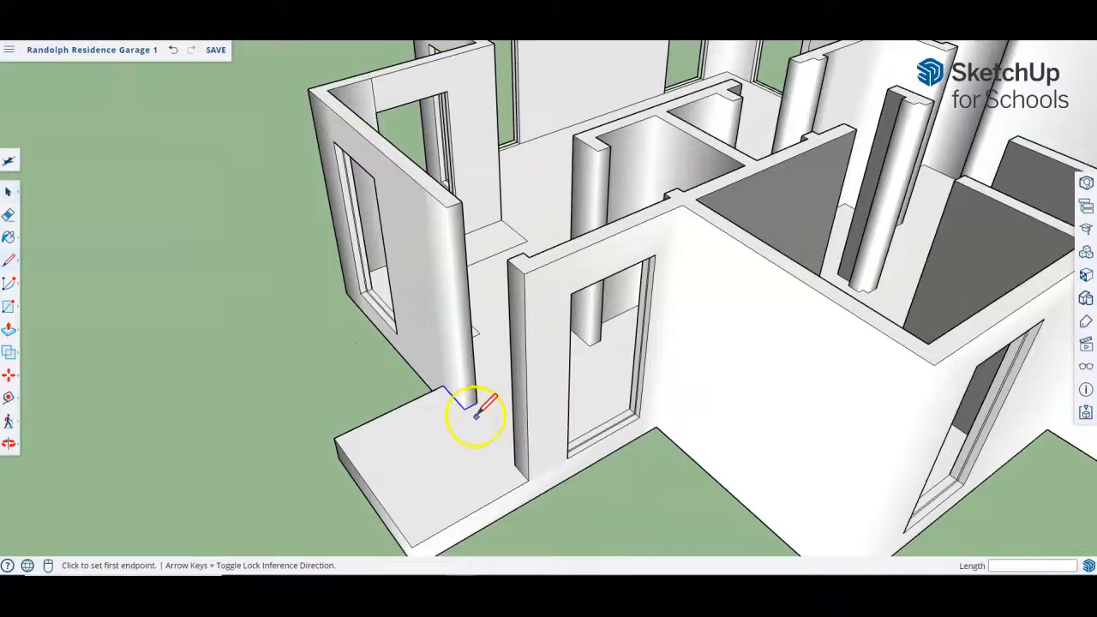
pyautogui.click(463, 408)
pyautogui.click(454, 207)
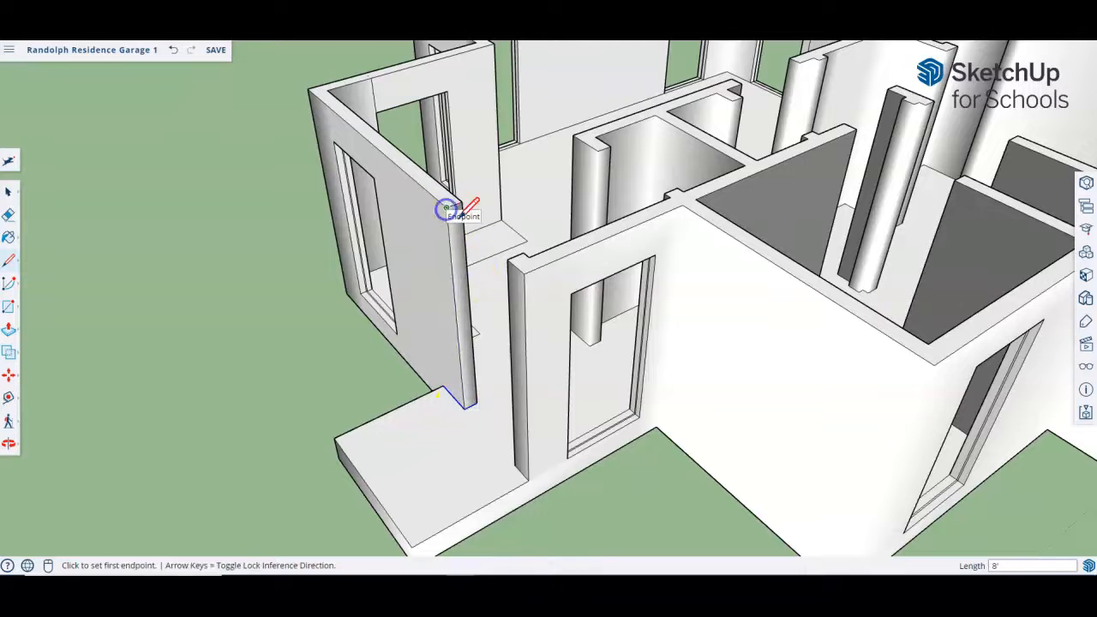
# Step: Copy only the bottom edge of the wall end at the porch doorway straight up to the 6' 8" header height
pyautogui.press('space')
pyautogui.scroll(3, 479, 417)
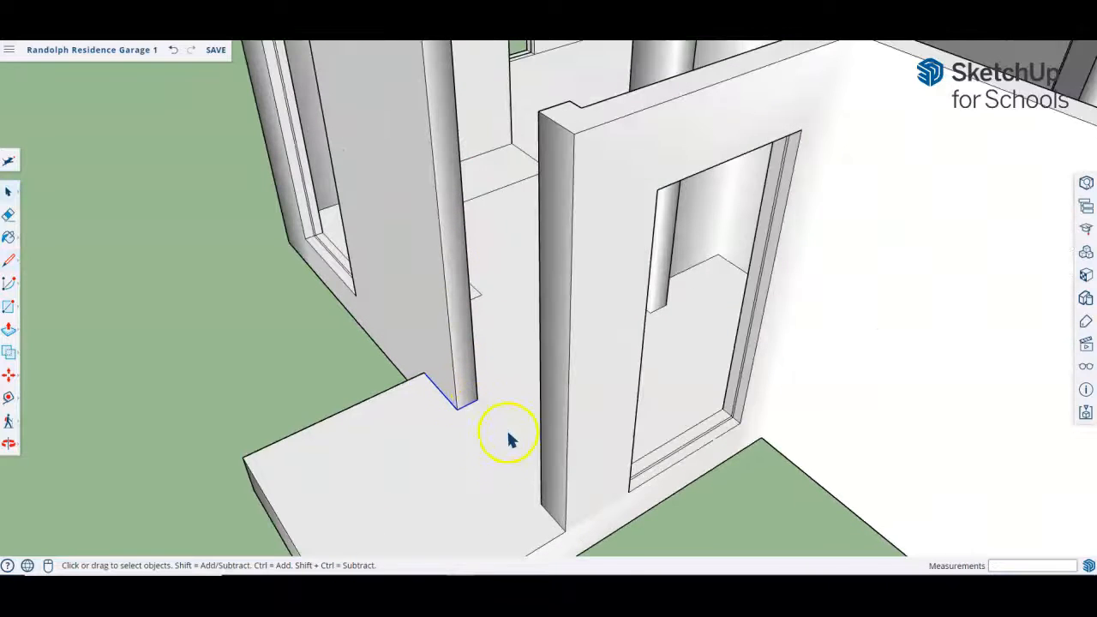
pyautogui.click(453, 410)
pyautogui.click(328, 376)
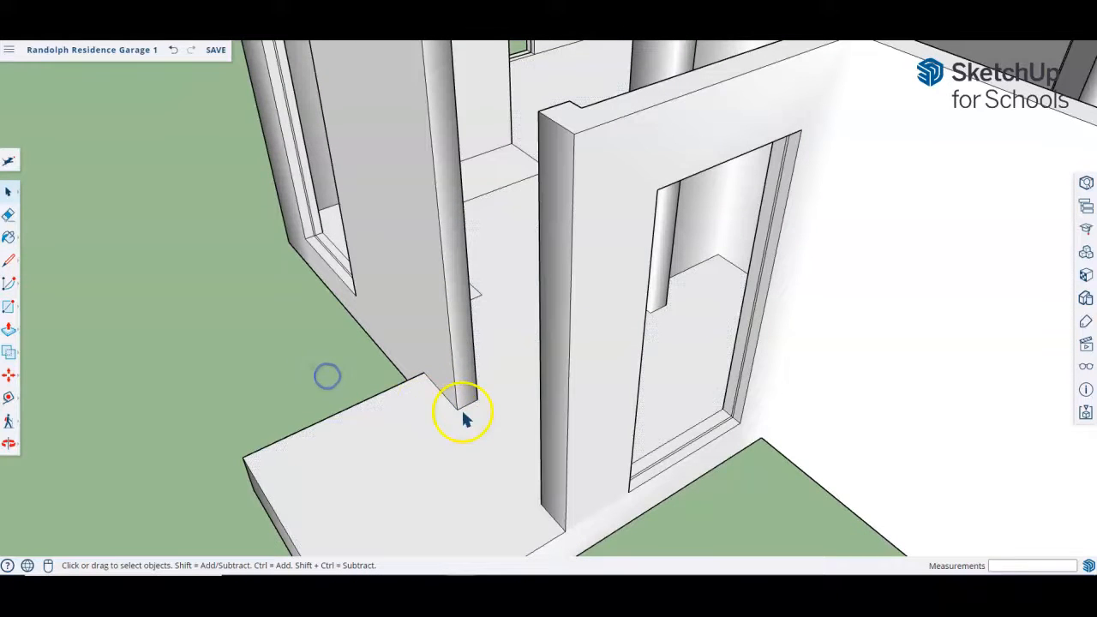
pyautogui.press('m')
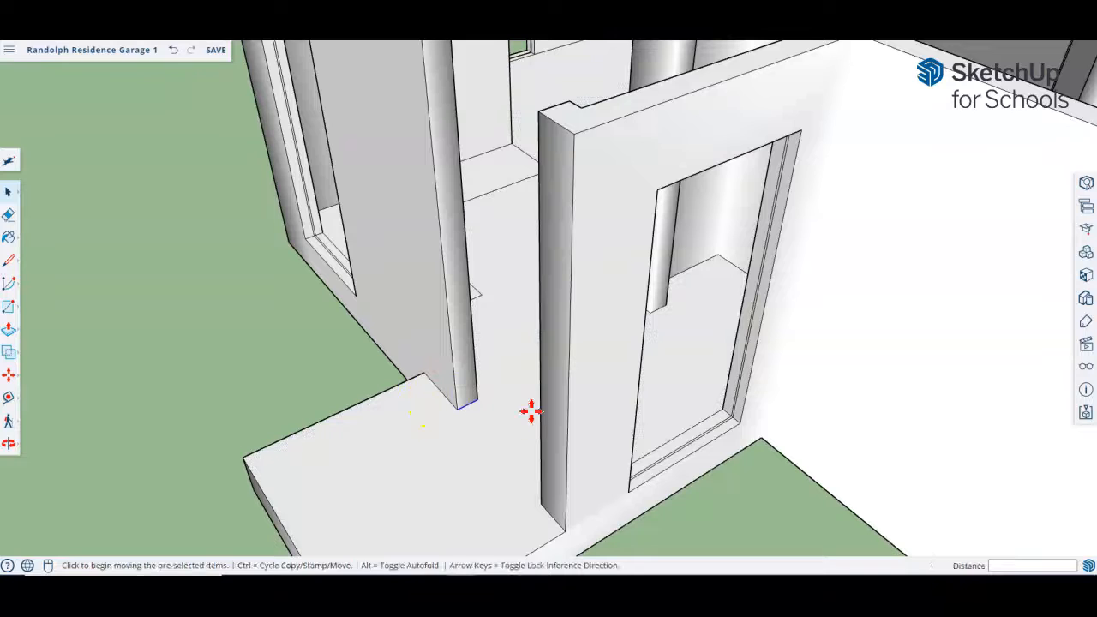
pyautogui.press('ctrl')
pyautogui.click(463, 413)
pyautogui.scroll(-3, 454, 292)
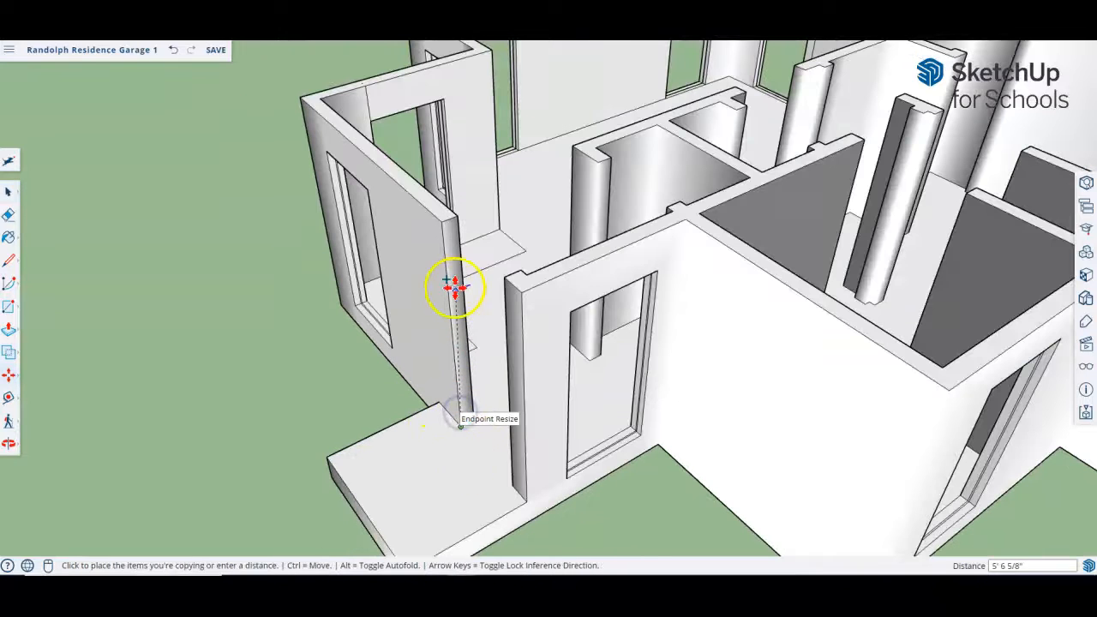
pyautogui.click(448, 261)
# Step: Draw vertical edges at the doorway wall's inner end corner and at the room's inner corner to separate the smoothed wall faces
pyautogui.press('p')
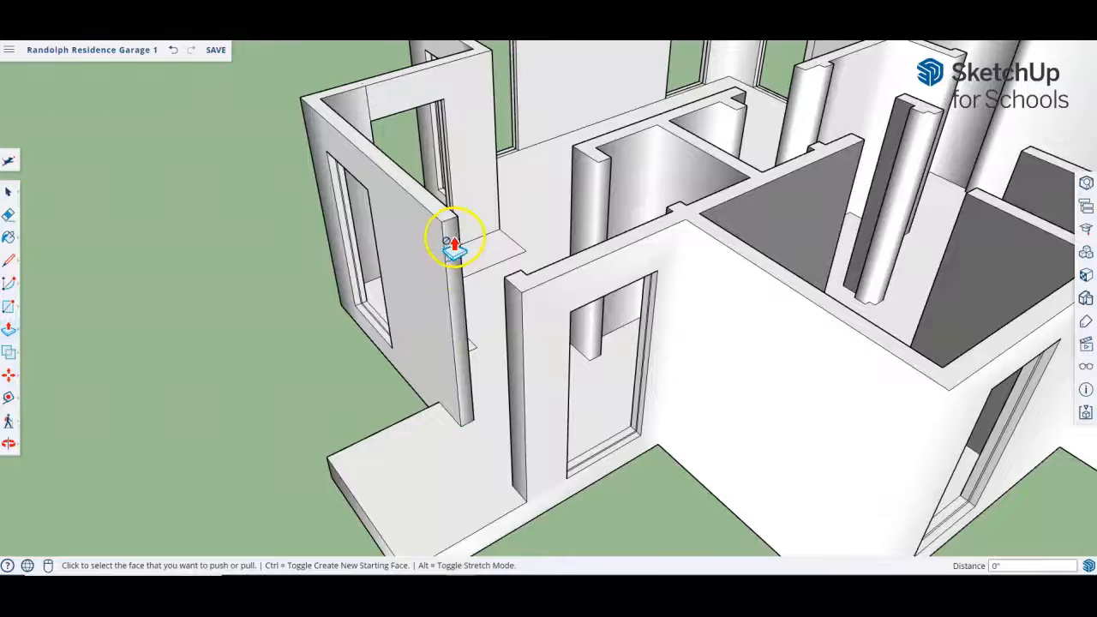
pyautogui.press('space')
pyautogui.scroll(3, 453, 246)
pyautogui.moveTo(449, 244); pyautogui.dragTo(256, 375, button='middle')
pyautogui.moveTo(277, 470)
pyautogui.mouseDown()
pyautogui.moveTo(177, 323)
pyautogui.moveTo(152, 265)
pyautogui.mouseUp()
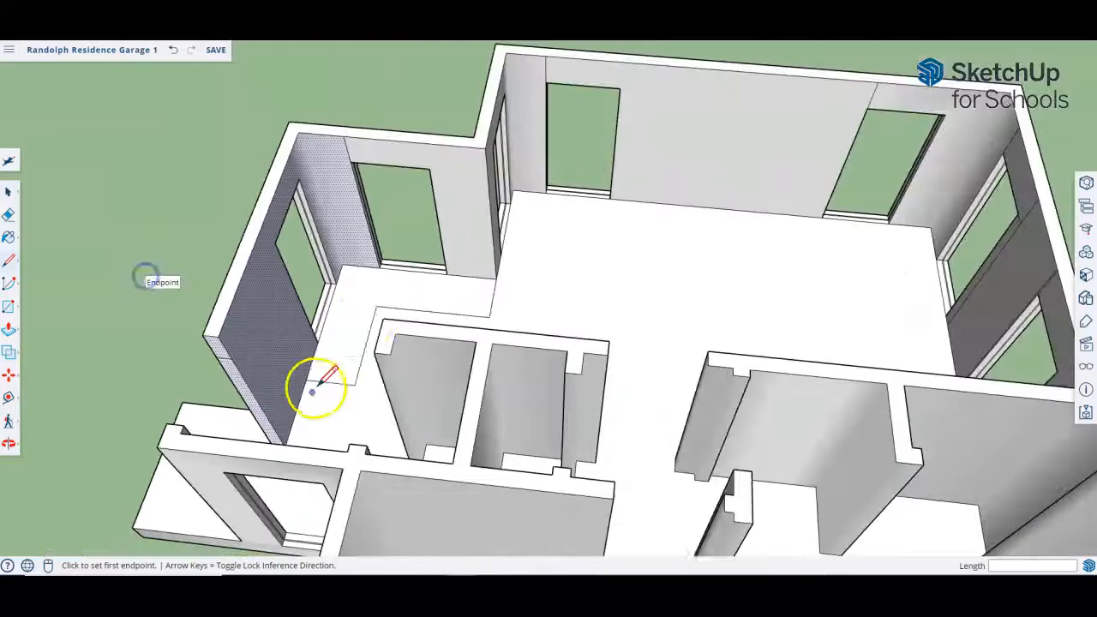
pyautogui.click(343, 268)
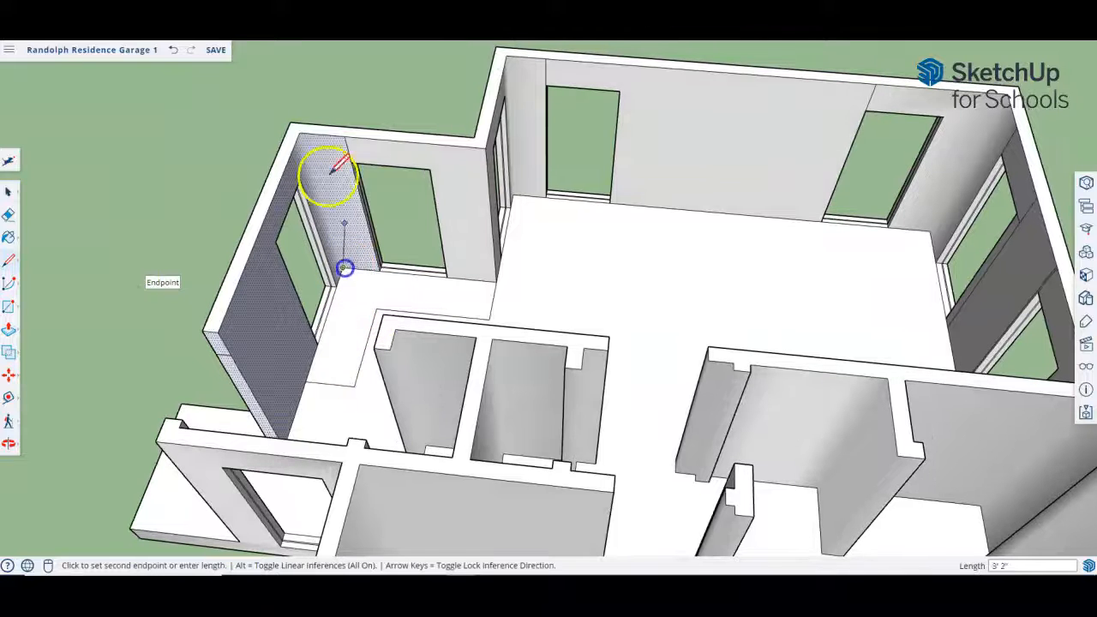
pyautogui.click(300, 130)
pyautogui.scroll(3, 314, 326)
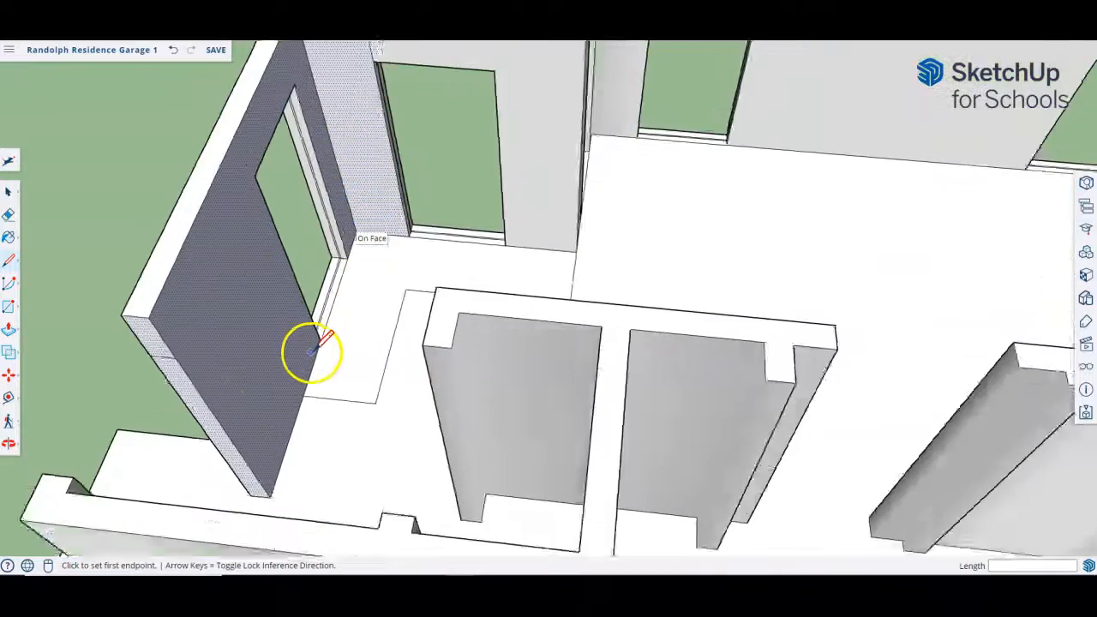
pyautogui.scroll(-3, 315, 351)
# Step: Erase the vertical seam line beside the window header on the inner wall next to that room corner
pyautogui.press('e')
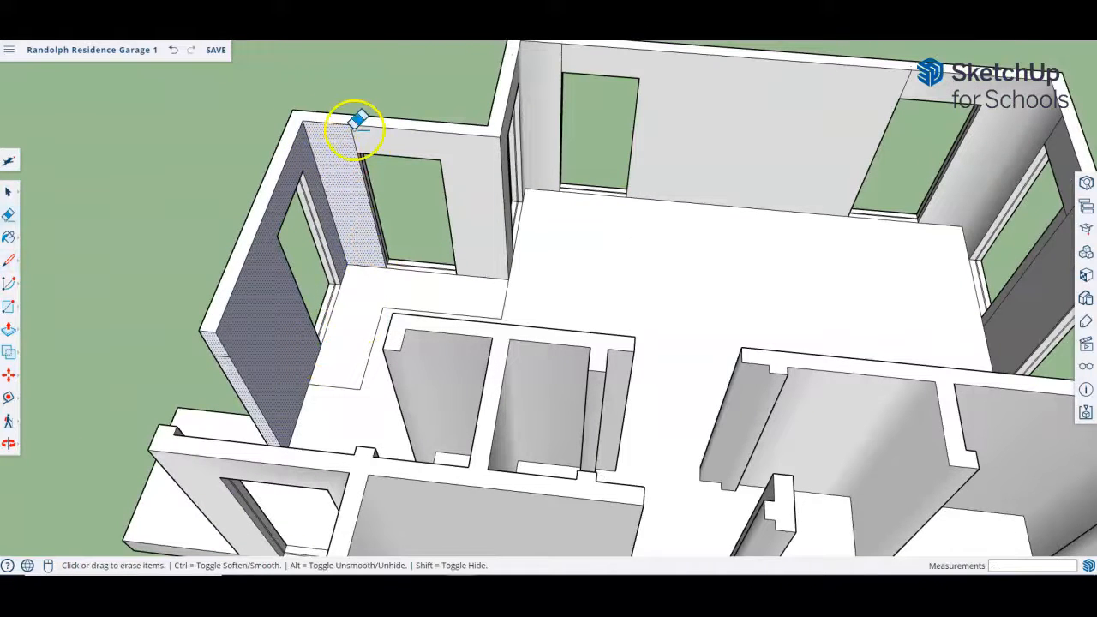
pyautogui.scroll(-4, 394, 135)
pyautogui.scroll(3, 295, 265)
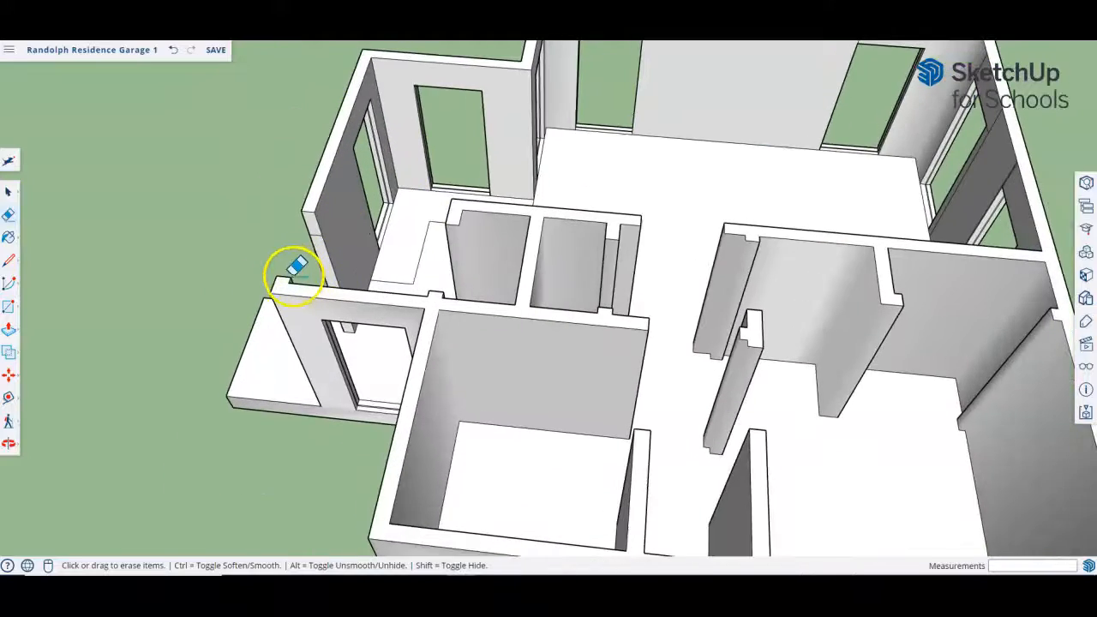
# Step: Extrude the header face across the porch doorway to the corner wall piece and erase the leftover seam lines
pyautogui.scroll(3, 509, 255)
pyautogui.scroll(-1, 539, 240)
pyautogui.press('p')
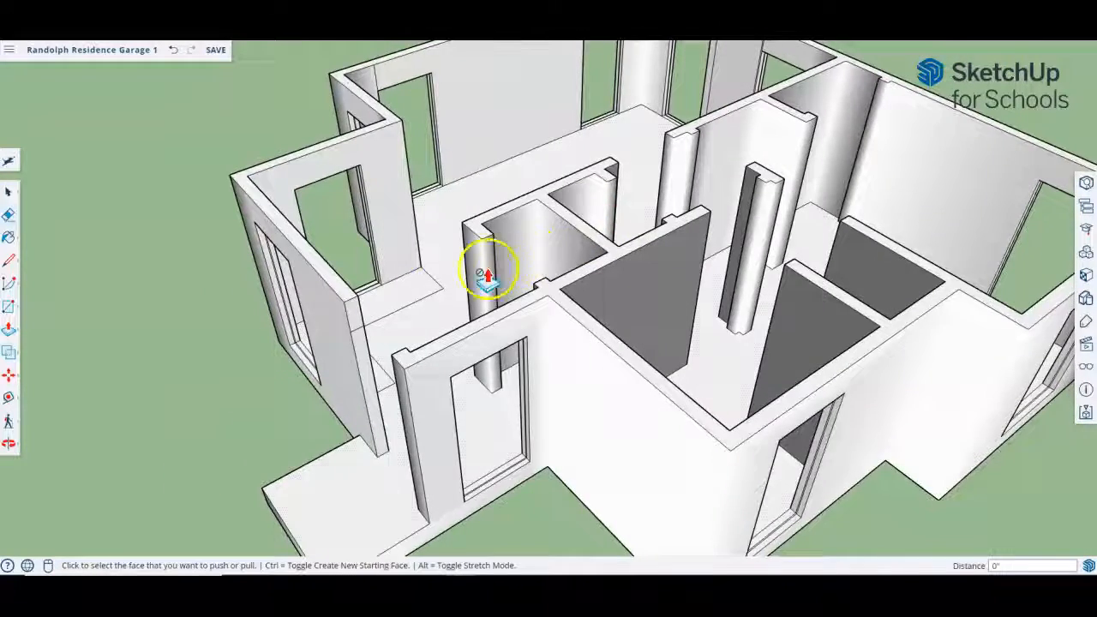
pyautogui.scroll(3, 360, 338)
pyautogui.click(338, 291)
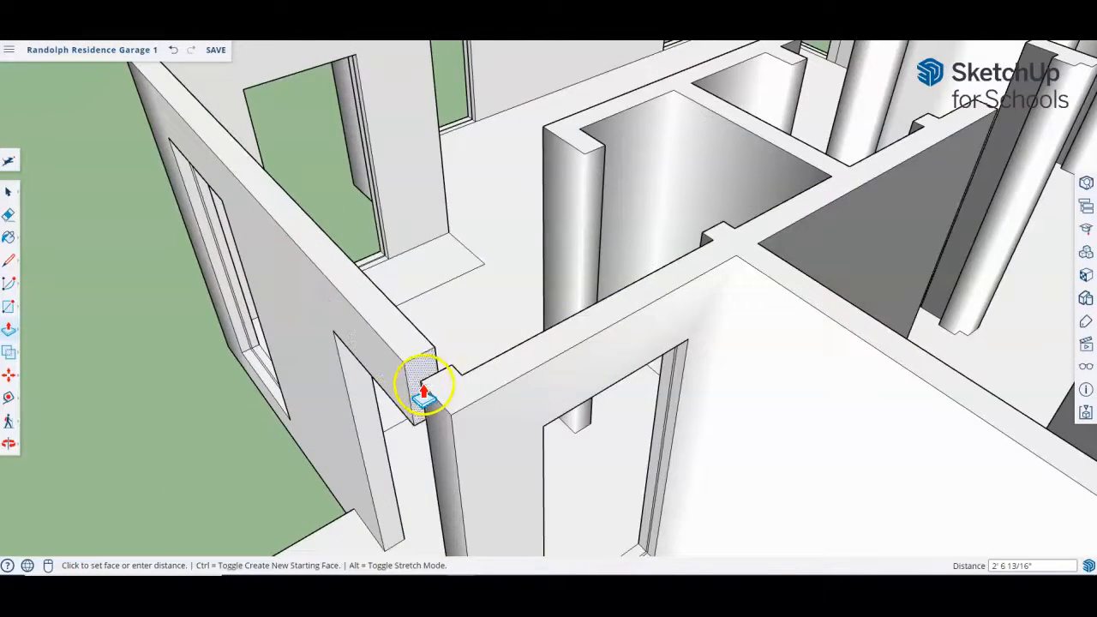
pyautogui.click(452, 375)
pyautogui.press('e')
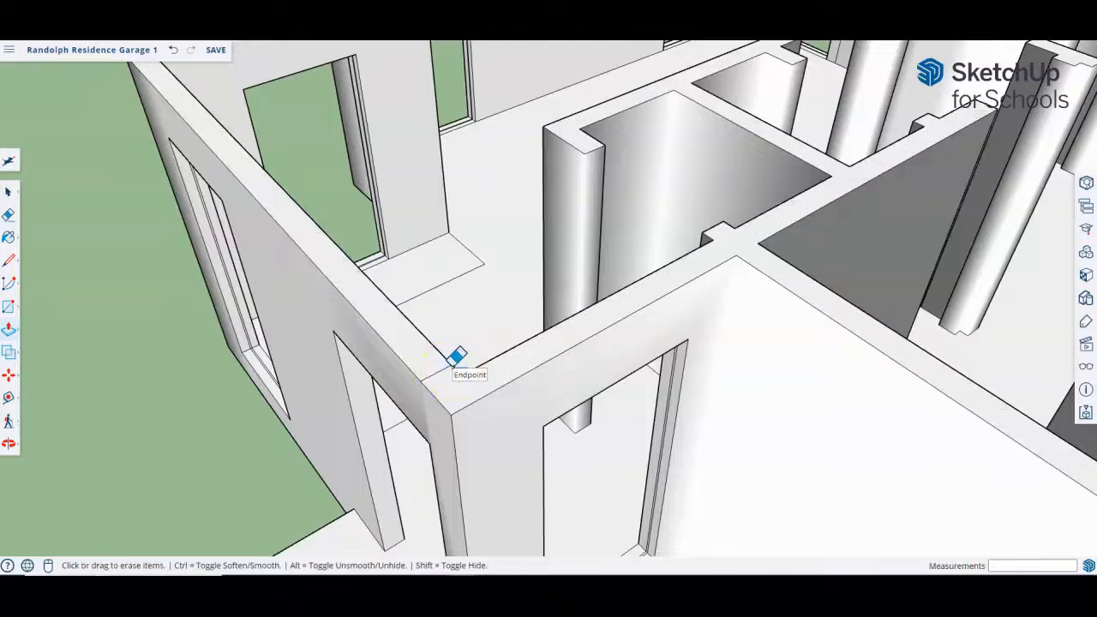
pyautogui.scroll(2, 433, 367)
pyautogui.scroll(-2, 445, 360)
# Step: Draw 8' vertical edges along both corners of the small room's short wall end facing the porch entrance
pyautogui.moveTo(631, 317); pyautogui.dragTo(551, 251, button='middle')
pyautogui.press('l')
pyautogui.scroll(3, 616, 319)
pyautogui.click(605, 346)
pyautogui.click(642, 125)
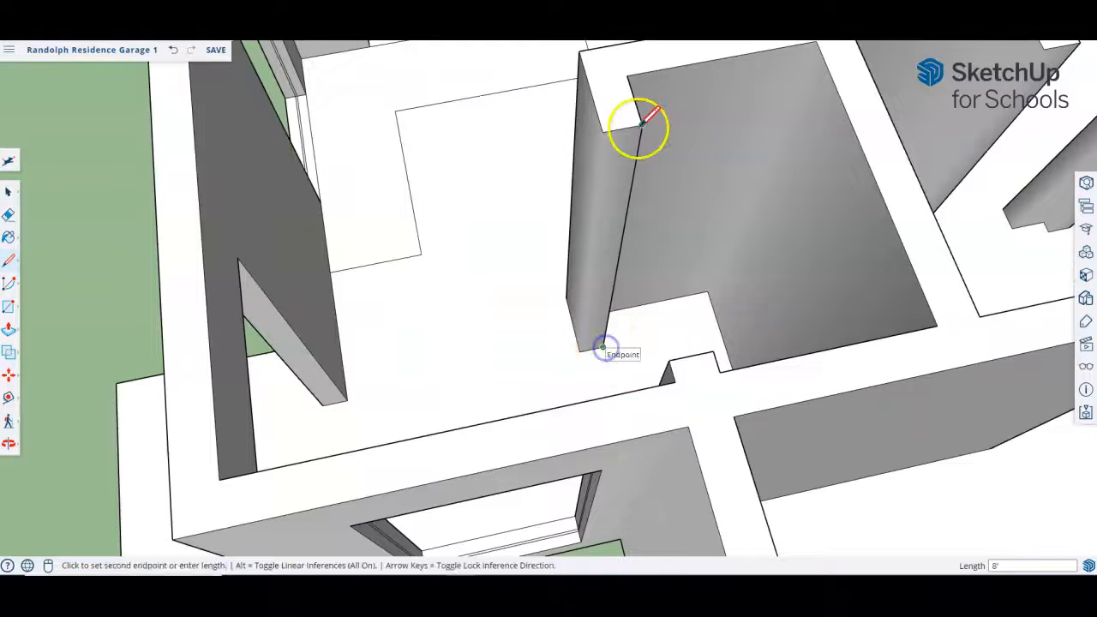
pyautogui.click(601, 133)
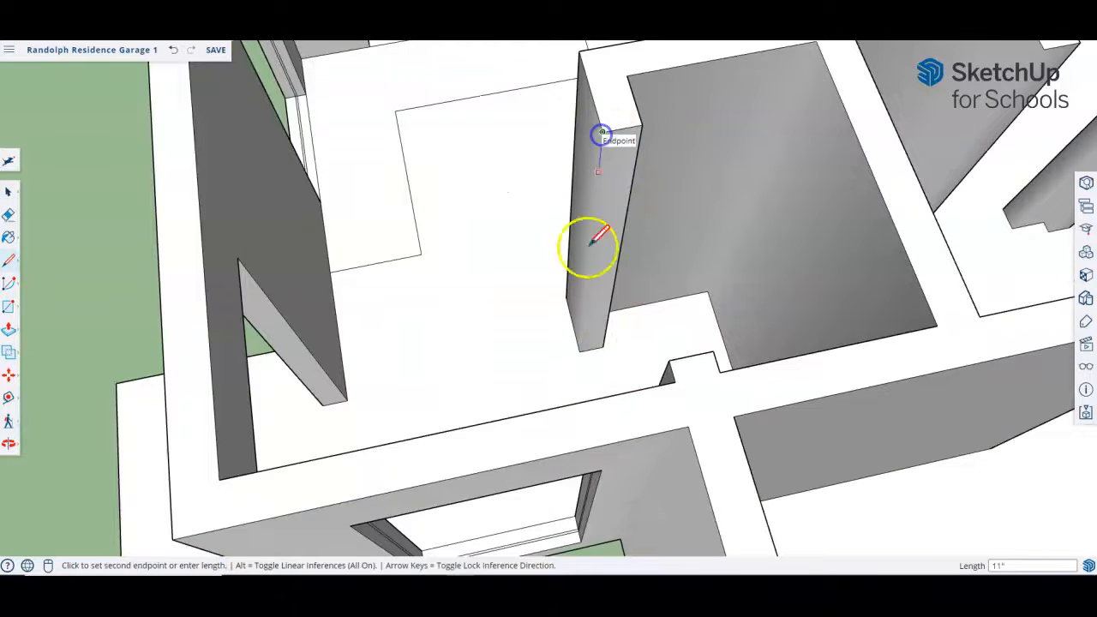
pyautogui.click(580, 344)
# Step: Draw an 8' vertical edge at the small room's inner corner behind the short wall end
pyautogui.click(707, 293)
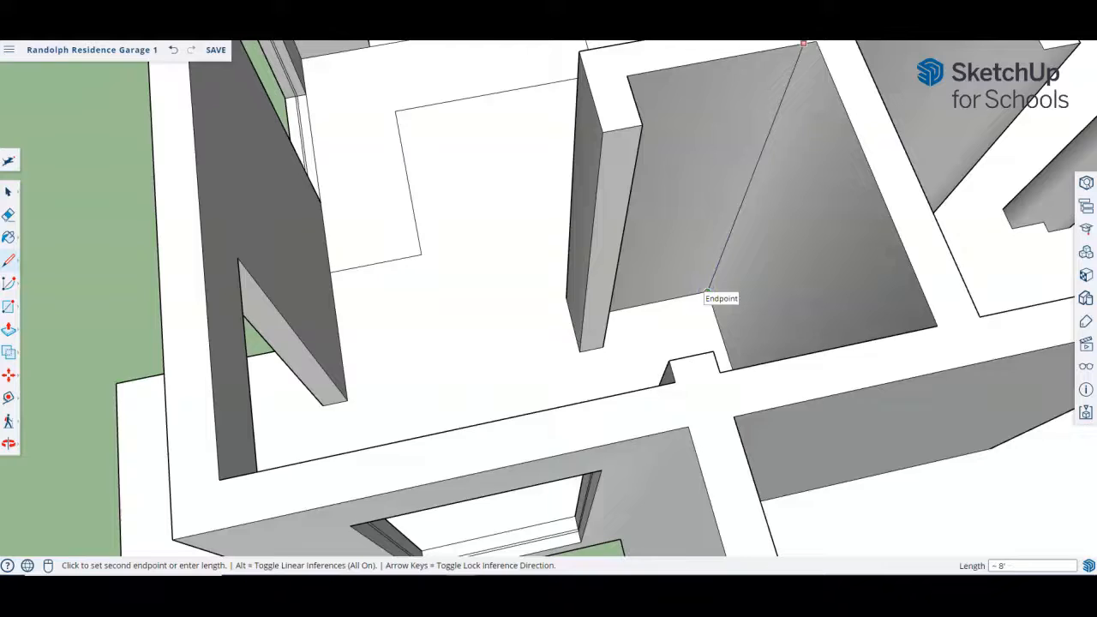
pyautogui.scroll(-2, 706, 292)
pyautogui.press('Escape')
pyautogui.moveTo(809, 183); pyautogui.dragTo(392, 203, button='middle')
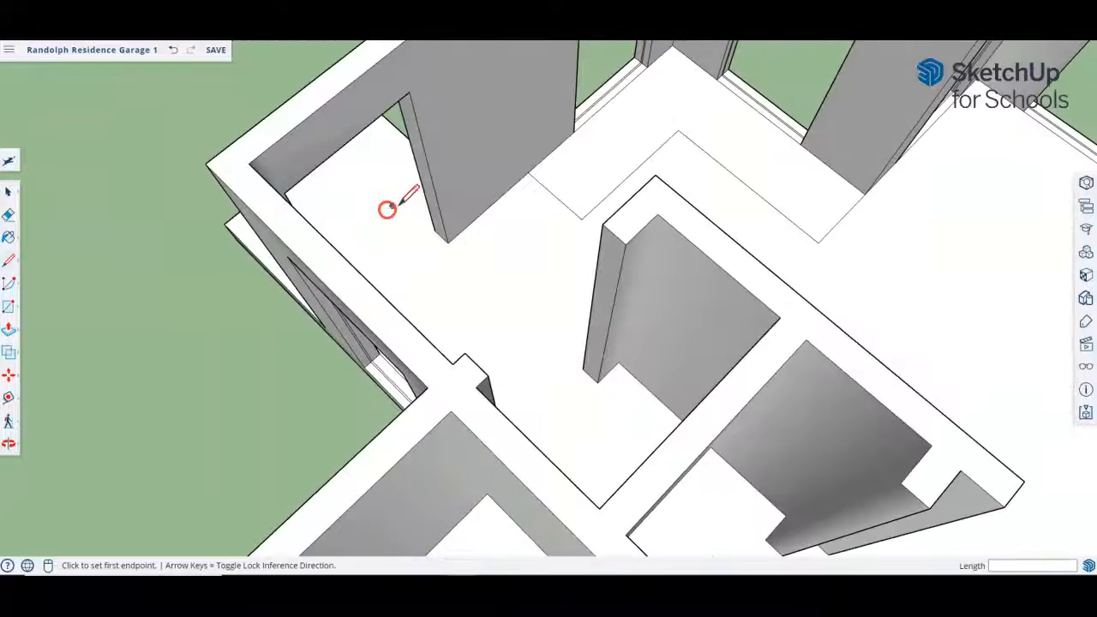
pyautogui.click(619, 360)
pyautogui.click(661, 220)
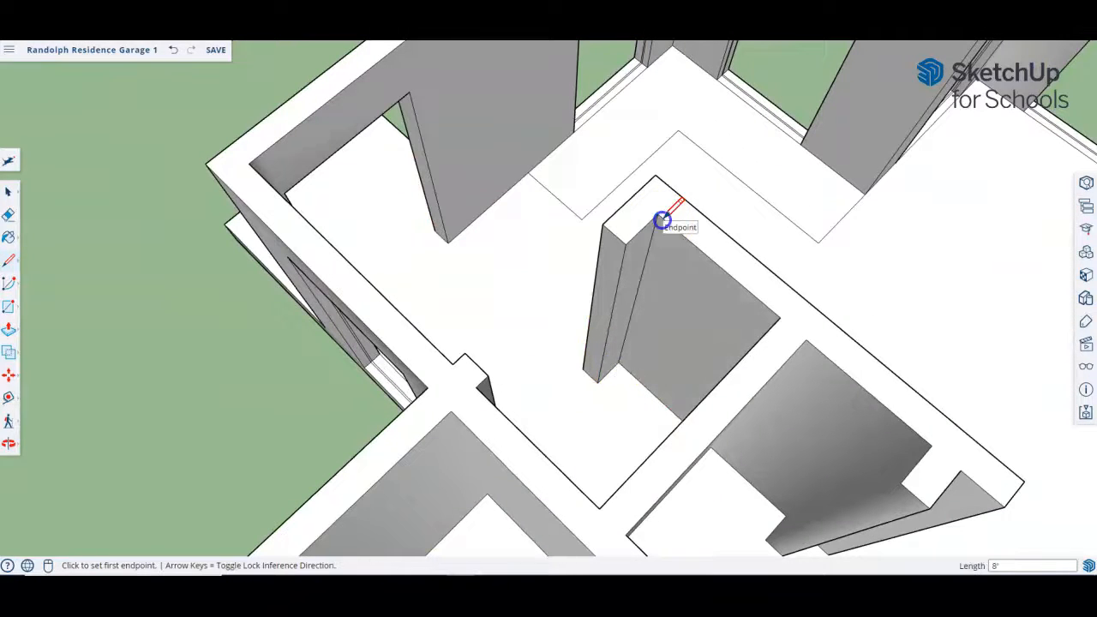
# Step: Draw 8' vertical edges along the corners of the narrow wall stub across from the small room's short wall end
pyautogui.moveTo(789, 304); pyautogui.dragTo(386, 341, button='middle')
pyautogui.scroll(-5, 386, 341)
pyautogui.scroll(4, 372, 286)
pyautogui.scroll(5, 477, 159)
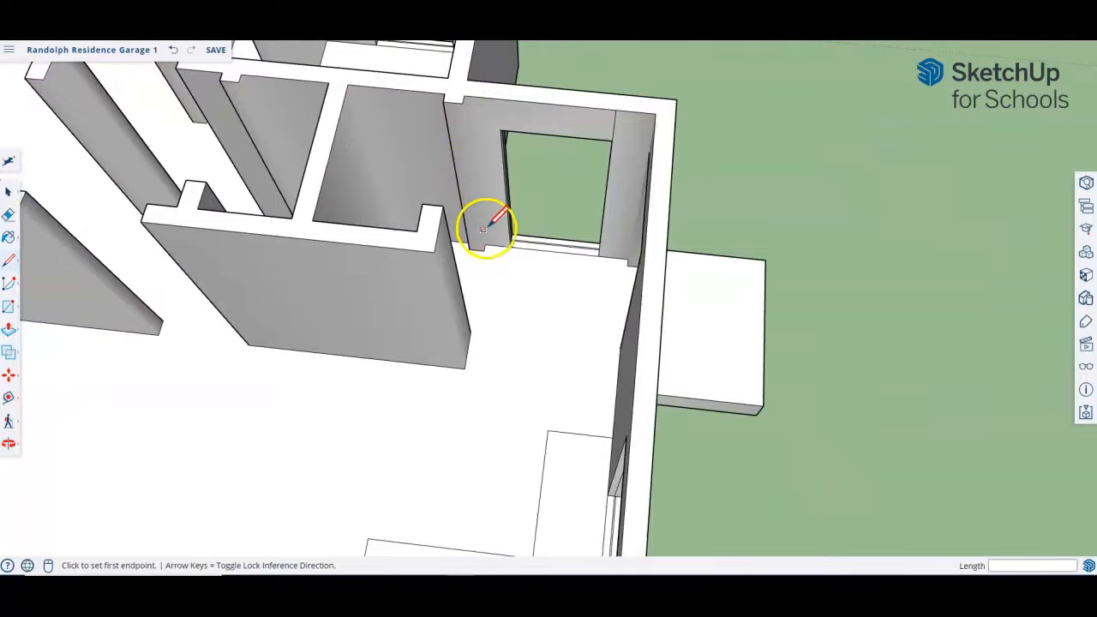
pyautogui.scroll(3, 484, 248)
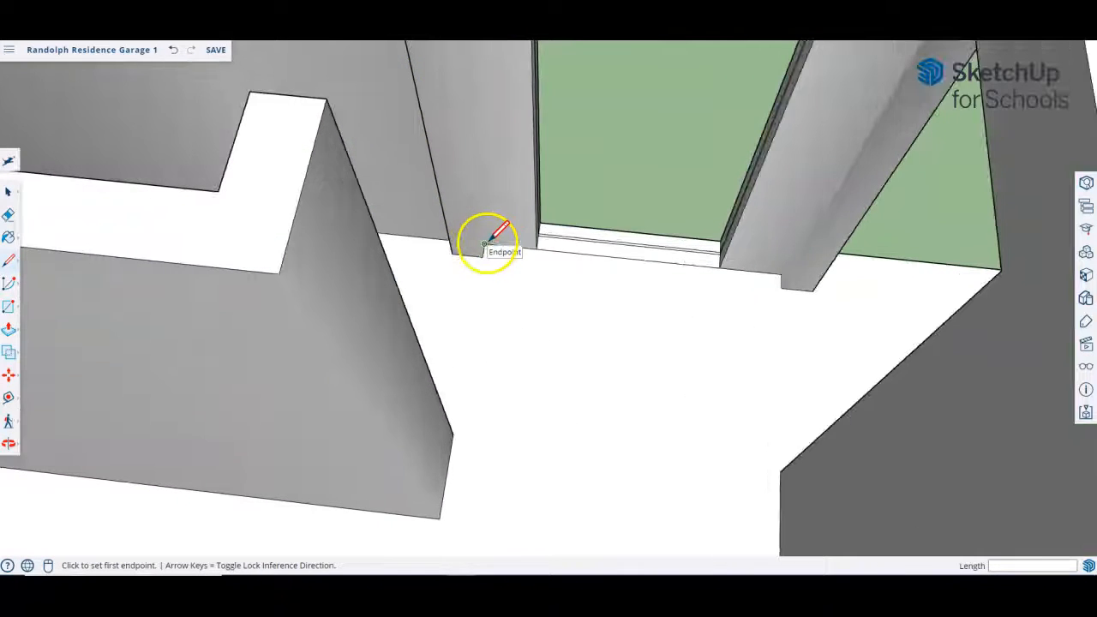
pyautogui.click(484, 249)
pyautogui.scroll(-3, 484, 249)
pyautogui.click(465, 69)
pyautogui.click(461, 77)
pyautogui.click(488, 253)
pyautogui.click(437, 74)
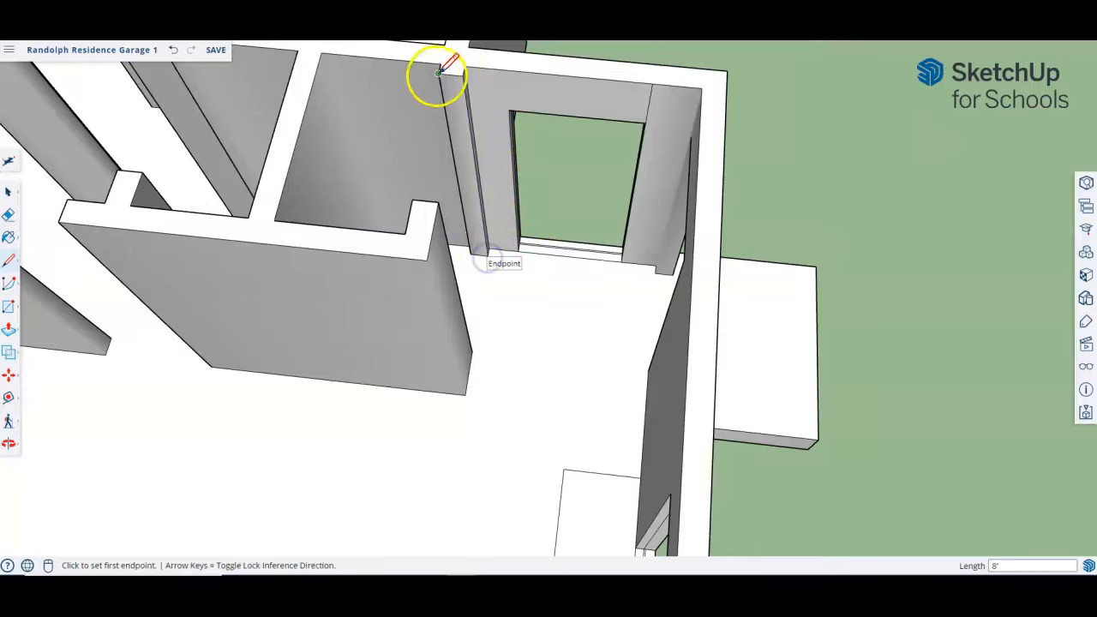
pyautogui.click(472, 252)
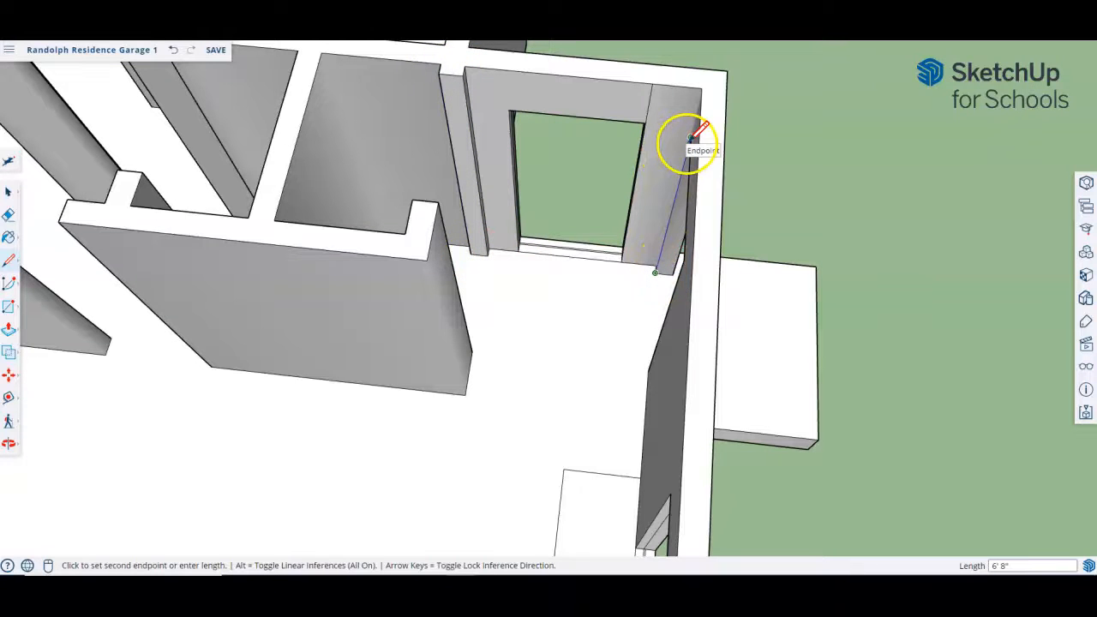
# Step: Draw a 6' 8" vertical edge from the floor to the header's underside along the inner corner of the porch doorway jamb
pyautogui.moveTo(683, 191); pyautogui.dragTo(924, 163, button='middle')
pyautogui.scroll(3, 602, 92)
pyautogui.scroll(-3, 624, 182)
pyautogui.moveTo(683, 189); pyautogui.dragTo(886, 108, button='middle')
pyautogui.scroll(4, 506, 92)
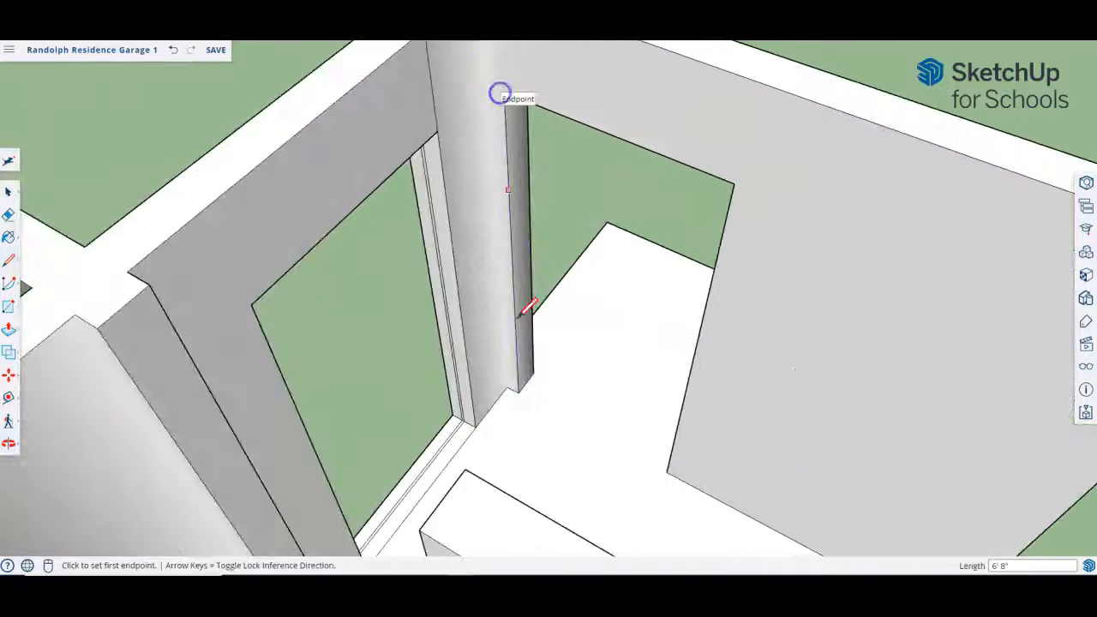
# Step: Draw a vertical edge along the room's corner beside the porch doorway and erase the stray edge above the adjacent window
pyautogui.click(509, 385)
pyautogui.scroll(-3, 508, 385)
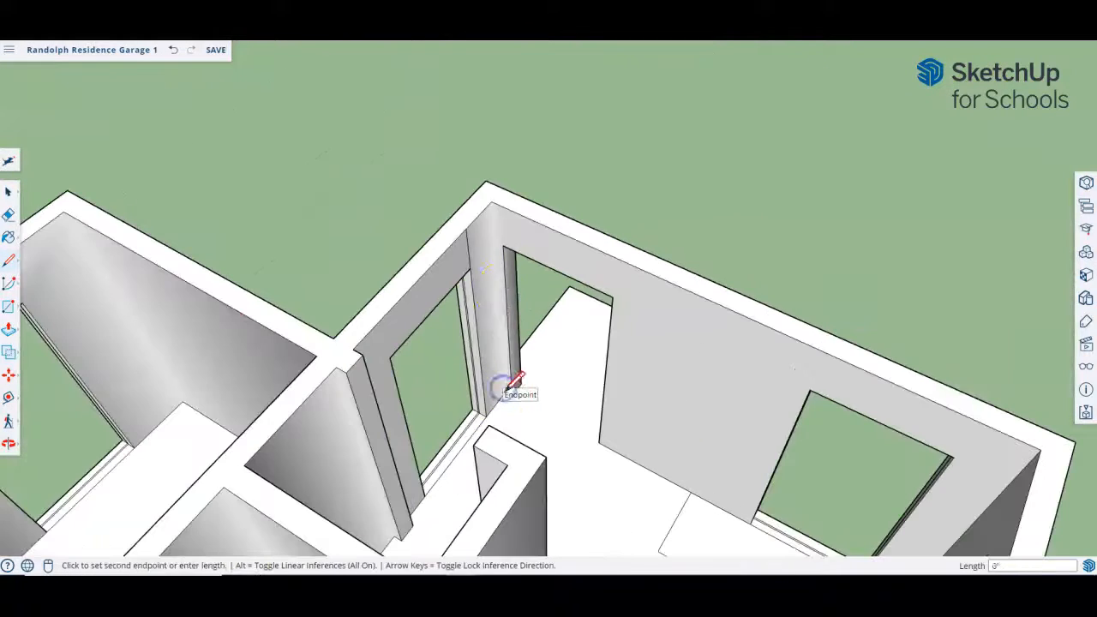
pyautogui.click(491, 201)
pyautogui.press('e')
pyautogui.click(470, 240)
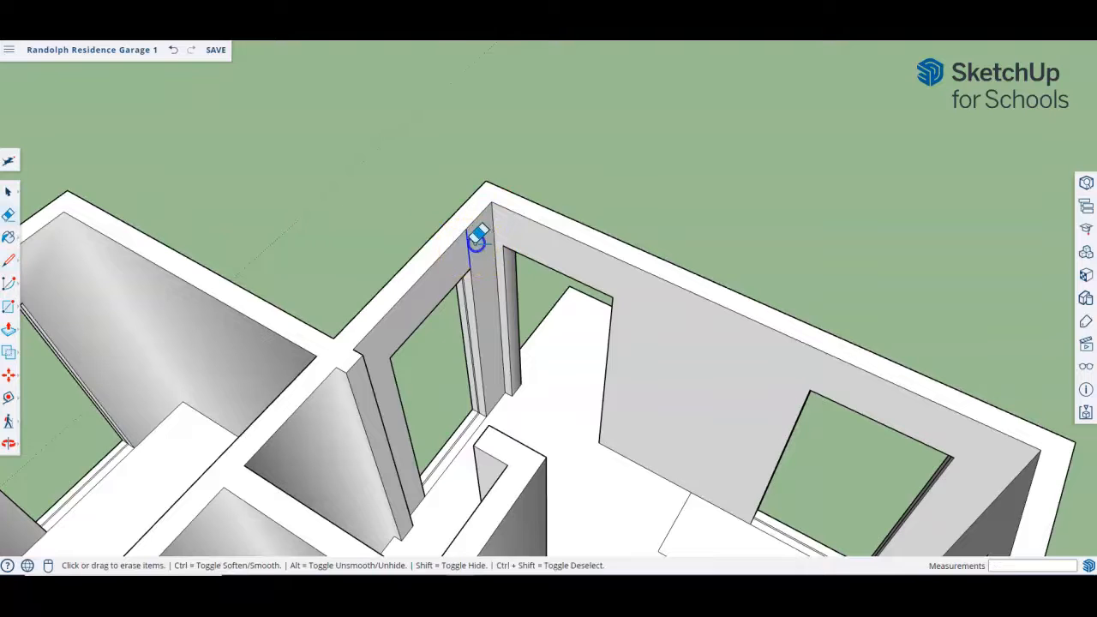
pyautogui.click(474, 242)
pyautogui.scroll(-3, 473, 242)
pyautogui.scroll(3, 470, 324)
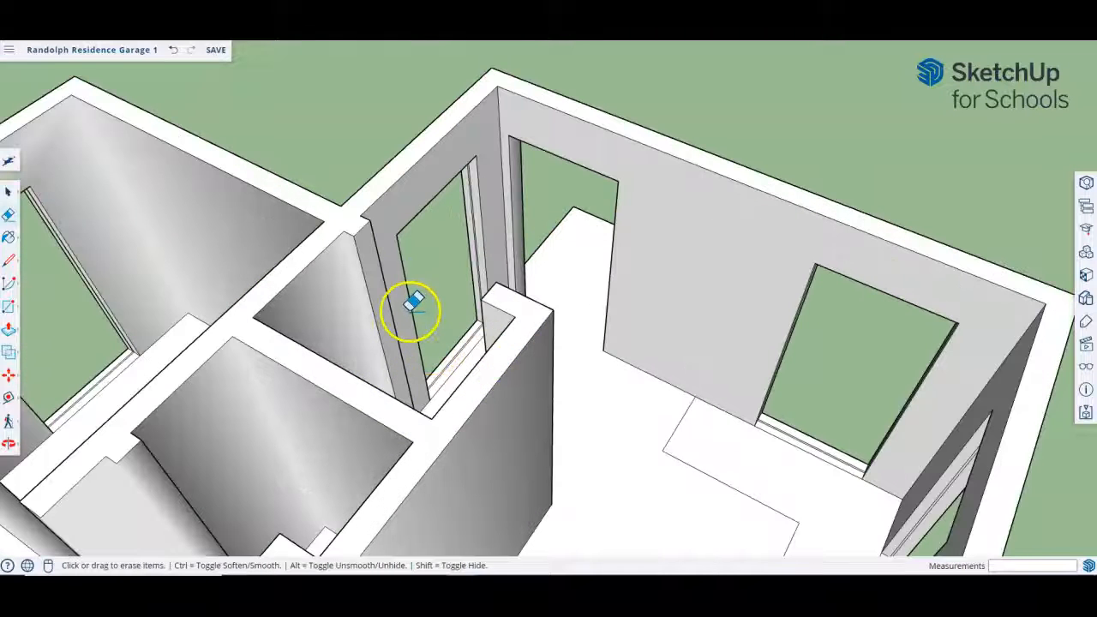
# Step: Draw a full-height vertical edge at the inner corner where the small room's long wall meets the narrow wall stub
pyautogui.press('l')
pyautogui.scroll(4, 433, 377)
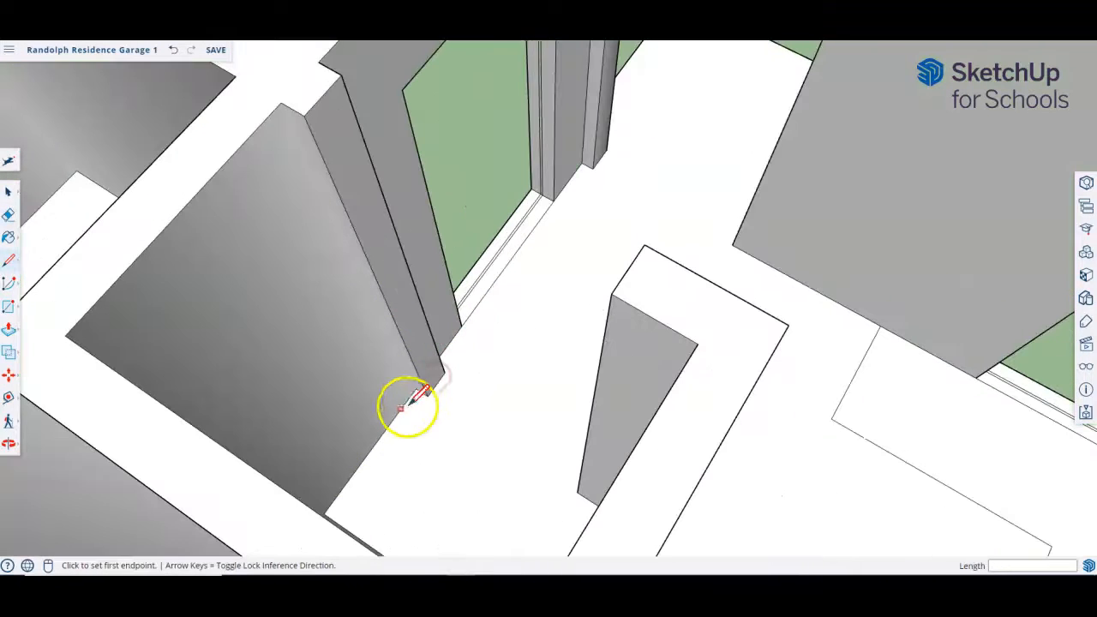
pyautogui.click(415, 388)
pyautogui.click(282, 104)
pyautogui.scroll(-5, 569, 274)
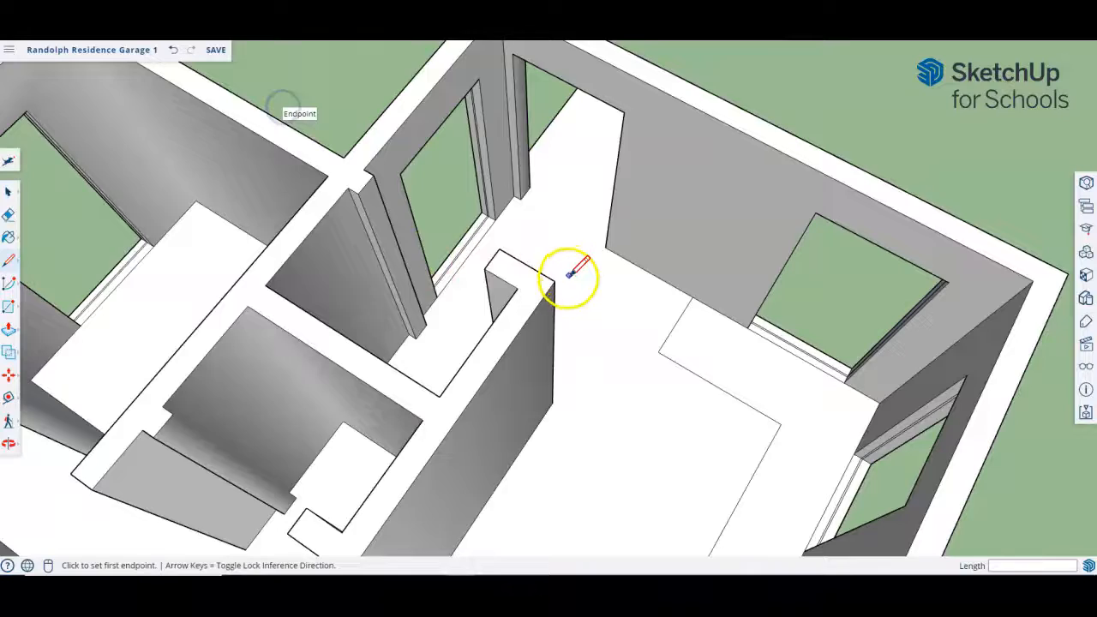
# Step: Draw a full-height vertical edge at the closet's back inner corner
pyautogui.scroll(4, 418, 195)
pyautogui.moveTo(501, 204); pyautogui.dragTo(146, 258, button='middle')
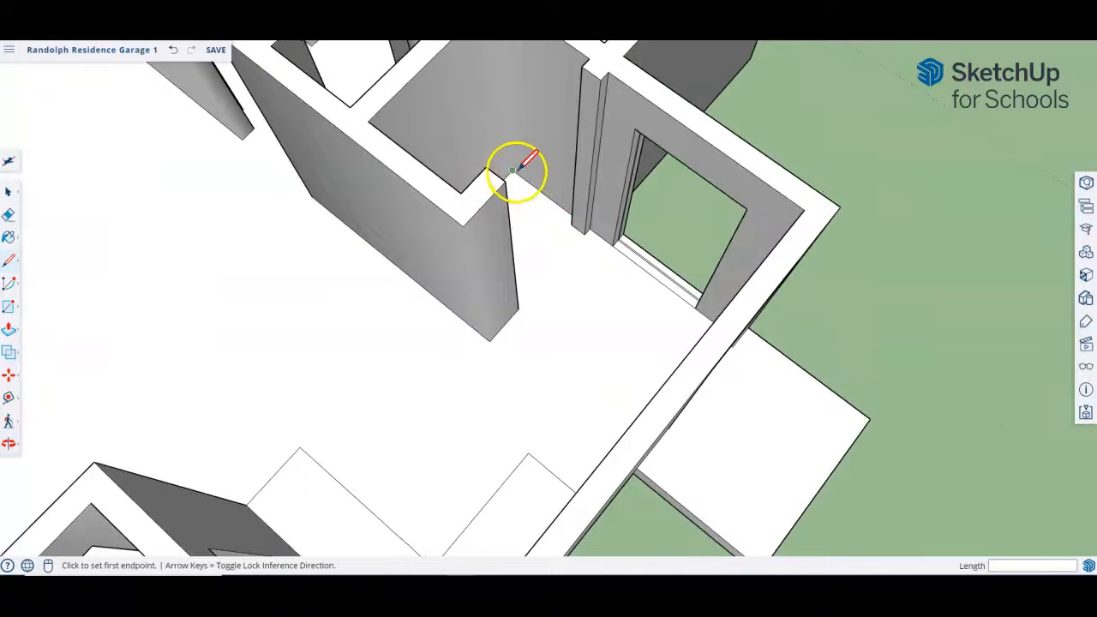
pyautogui.click(513, 170)
pyautogui.scroll(-4, 569, 314)
pyautogui.scroll(2, 534, 120)
pyautogui.click(526, 127)
pyautogui.press('space')
pyautogui.press('l')
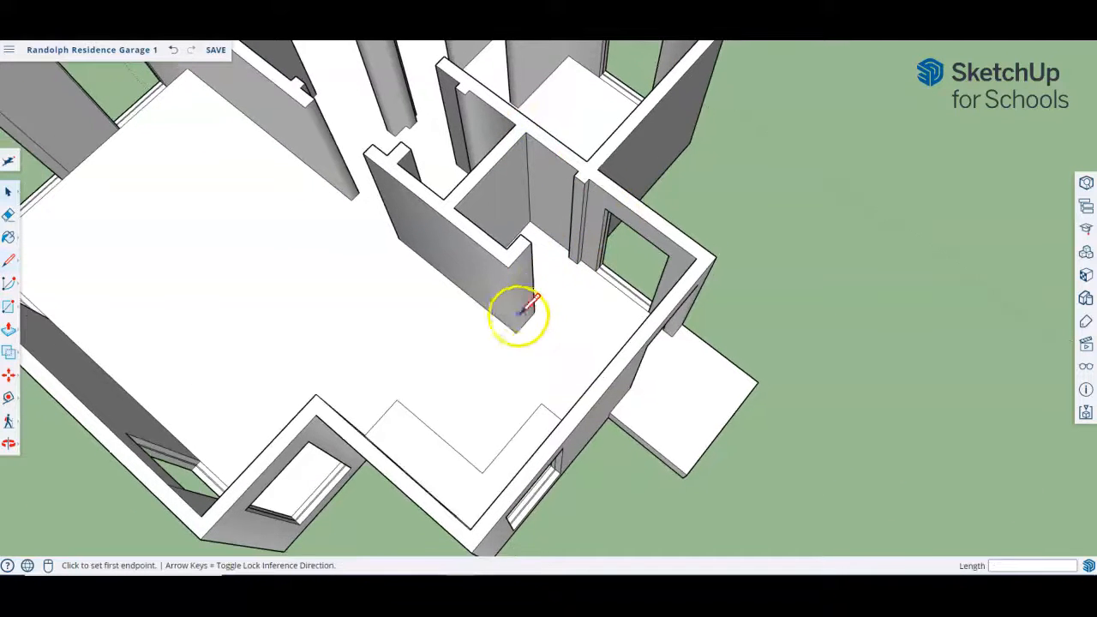
# Step: Draw a full-height vertical edge along the outer corner of the closet's wall end beside its door opening
pyautogui.scroll(3, 519, 330)
pyautogui.click(515, 337)
pyautogui.click(503, 183)
# Step: Copy the bottom edge of the closet door jamb straight up the jamb to mark the header's underside
pyautogui.moveTo(502, 184)
pyautogui.mouseDown(button='middle')
pyautogui.moveTo(606, 269)
pyautogui.moveTo(397, 356)
pyautogui.mouseUp(button='middle')
pyautogui.scroll(-3, 397, 357)
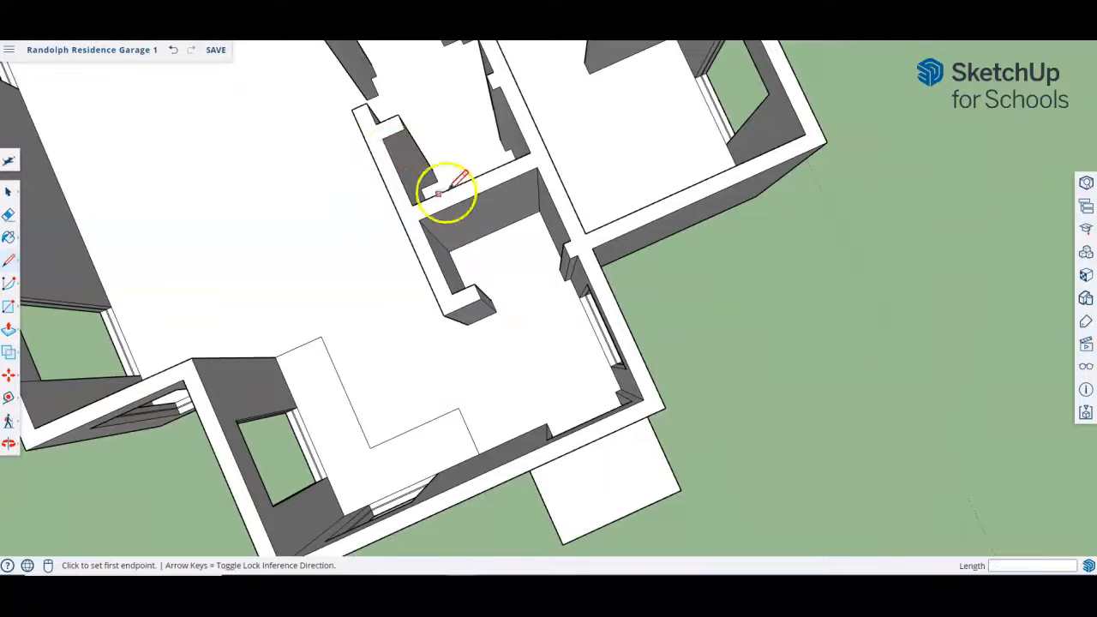
pyautogui.moveTo(506, 254); pyautogui.dragTo(241, 115, button='middle')
pyautogui.scroll(3, 549, 291)
pyautogui.press('space')
pyautogui.moveTo(440, 268); pyautogui.dragTo(267, 284, button='middle')
pyautogui.scroll(3, 535, 281)
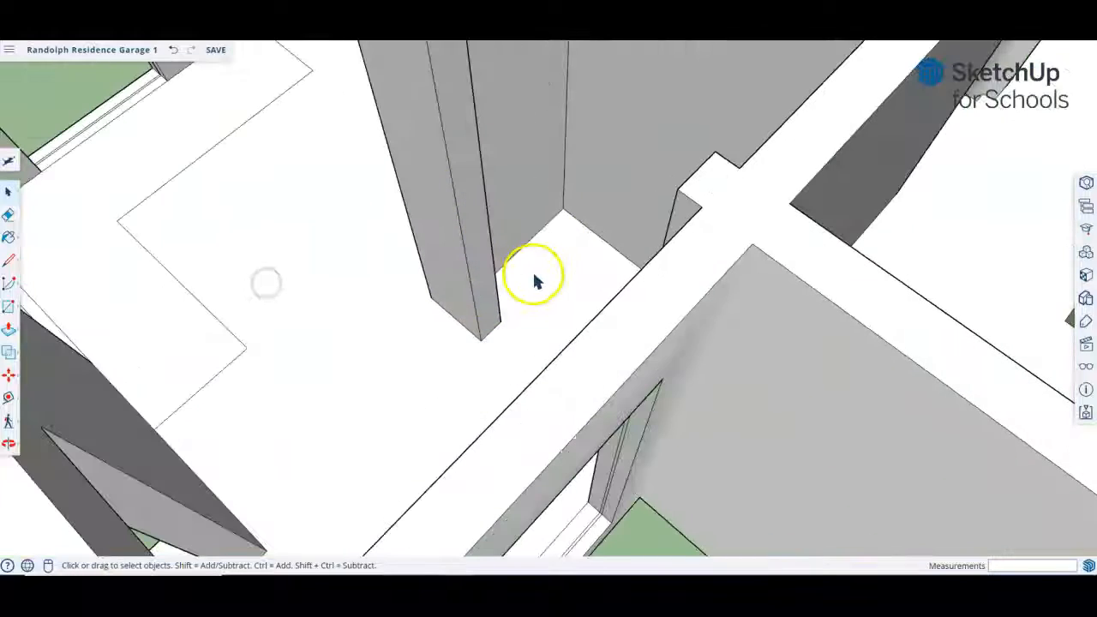
pyautogui.press('m')
pyautogui.press('ctrl')
pyautogui.click(483, 341)
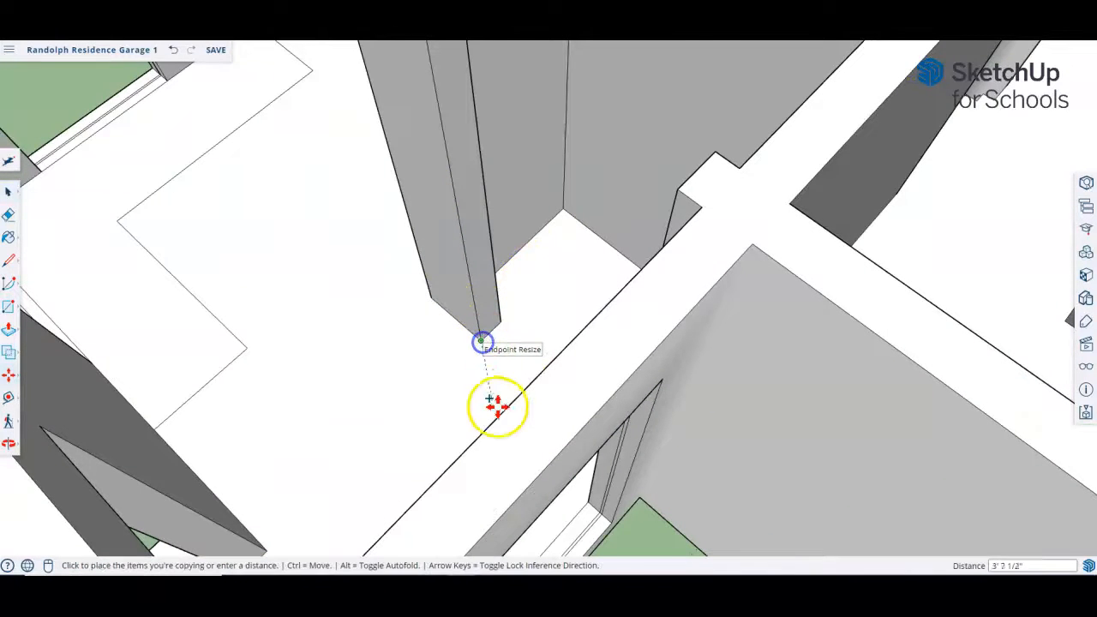
pyautogui.moveTo(497, 400); pyautogui.dragTo(465, 240, button='middle')
pyautogui.click(464, 236)
# Step: Push/Pull the header face across the closet door opening to the opposite wall and erase the leftover seam line
pyautogui.press('p')
pyautogui.click(473, 221)
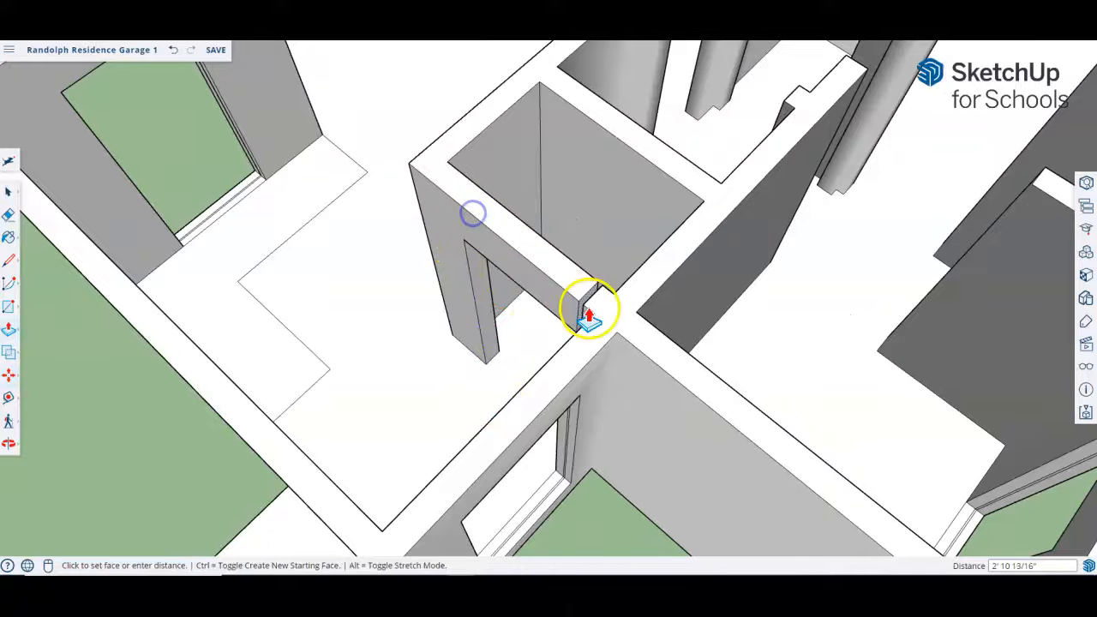
pyautogui.scroll(3, 595, 299)
pyautogui.click(611, 289)
pyautogui.press('e')
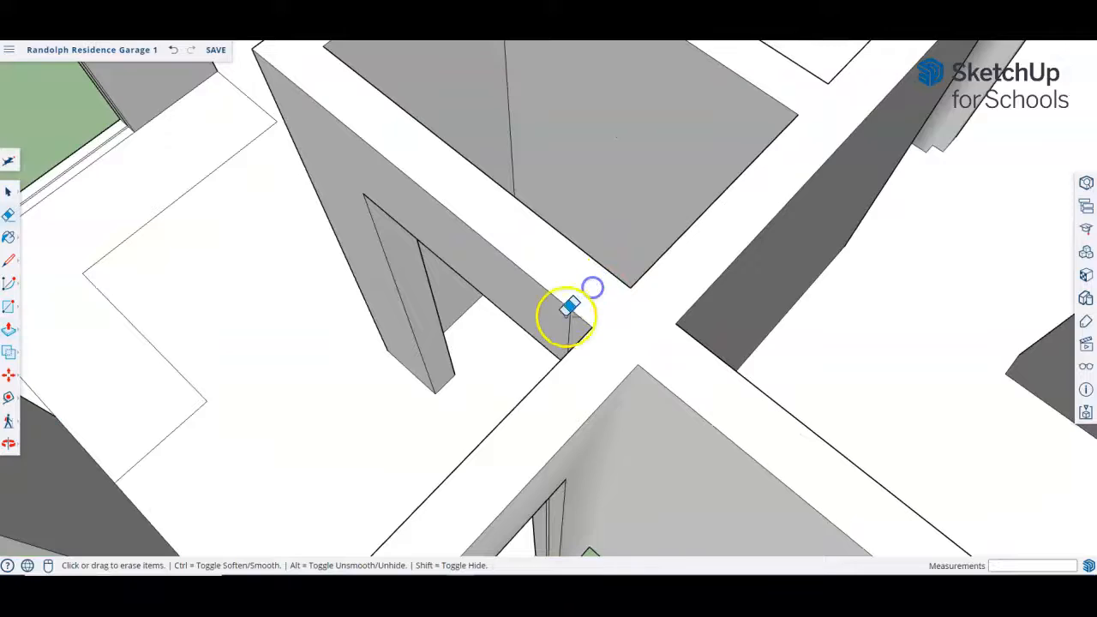
pyautogui.scroll(2, 570, 308)
pyautogui.scroll(-3, 586, 320)
# Step: Examine the whole house model from several sides for its walls, headers and corner edges
pyautogui.moveTo(666, 299); pyautogui.dragTo(198, 253, button='middle')
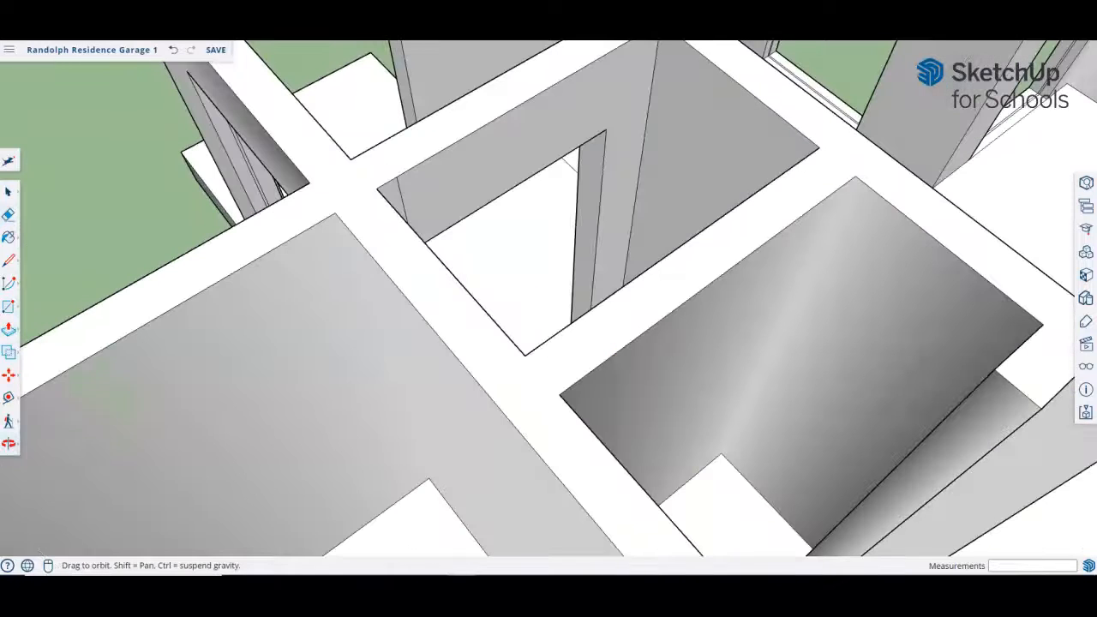
pyautogui.scroll(-5, 549, 305)
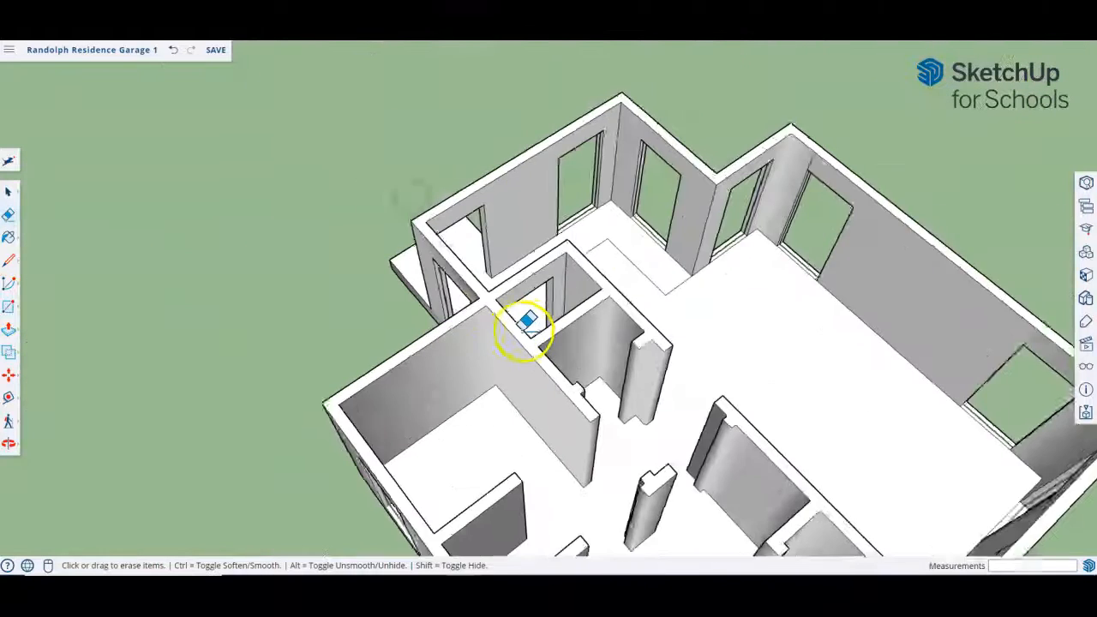
pyautogui.scroll(2, 618, 274)
pyautogui.scroll(-3, 541, 248)
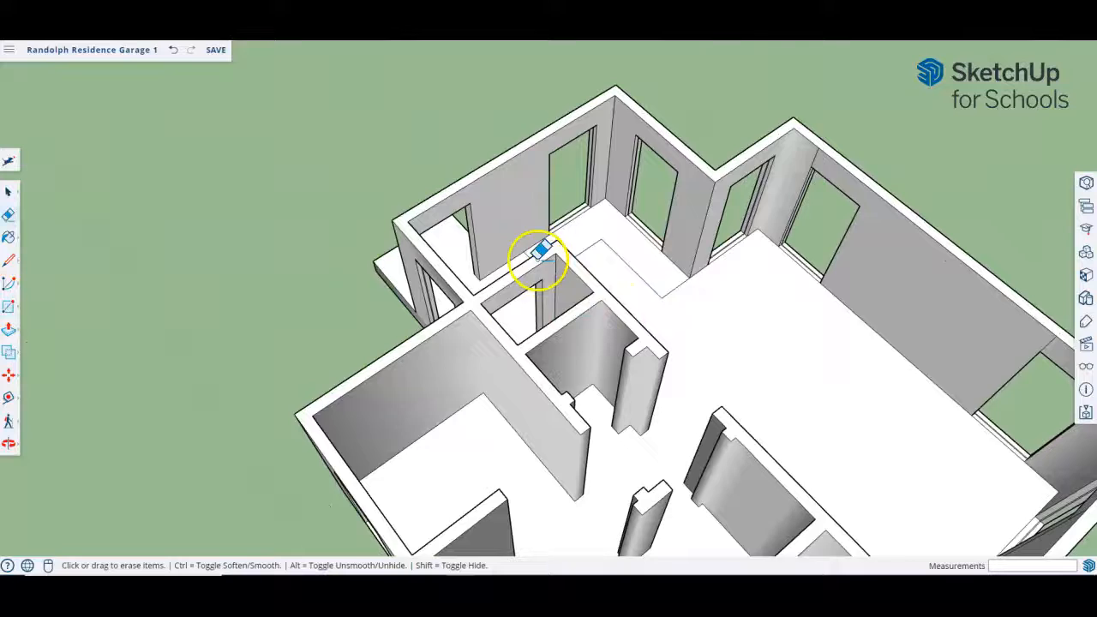
pyautogui.scroll(2, 617, 283)
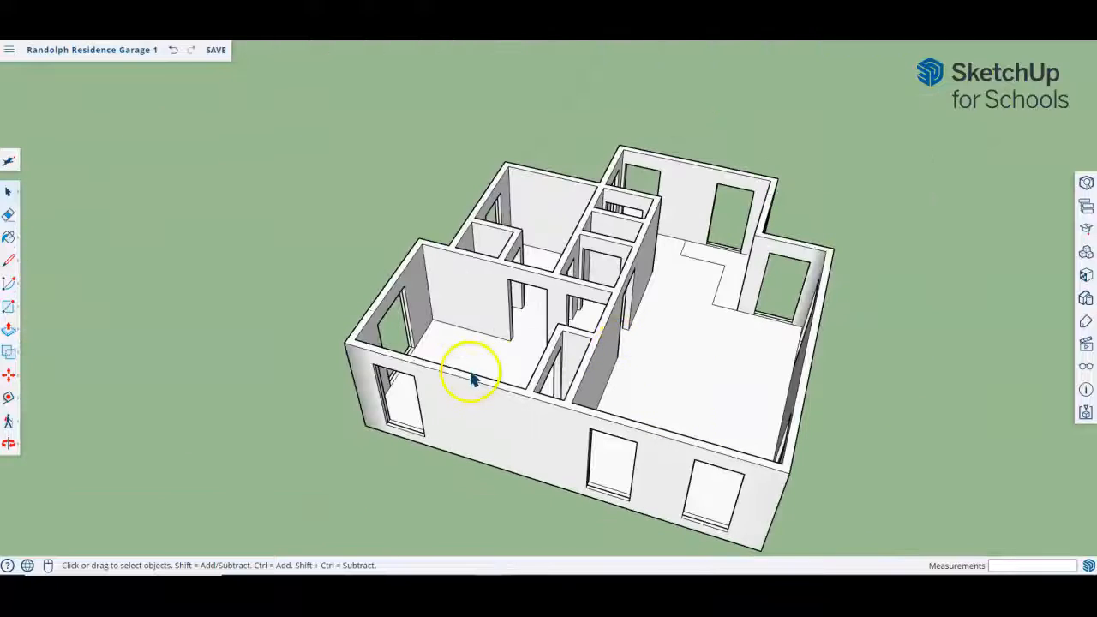
pyautogui.moveTo(471, 380); pyautogui.dragTo(595, 441, button='middle')
pyautogui.scroll(3, 697, 336)
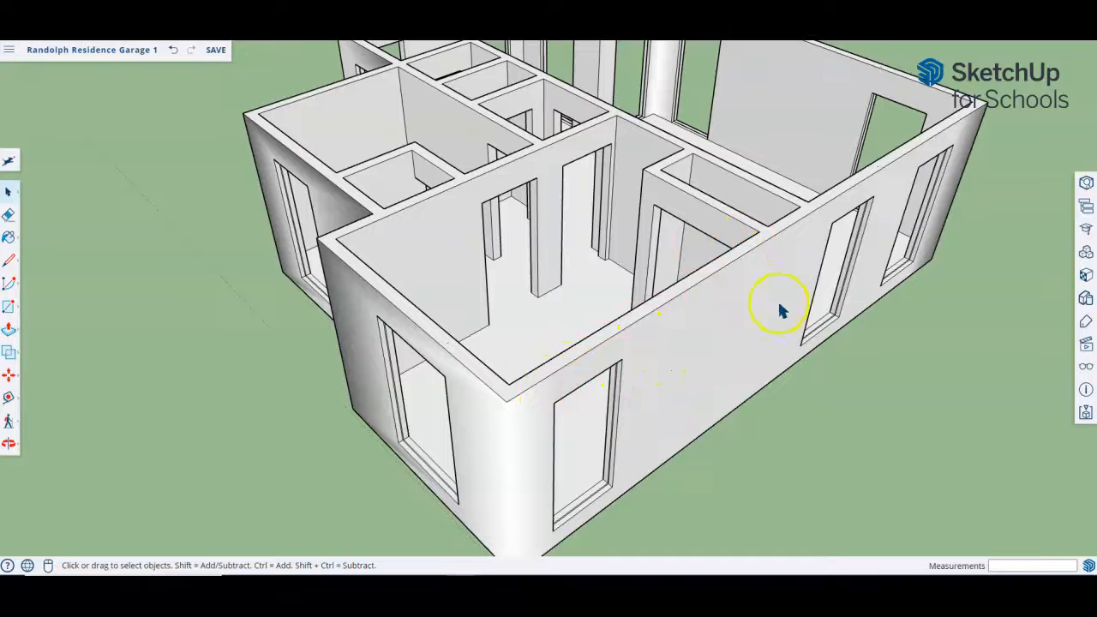
pyautogui.moveTo(517, 349); pyautogui.dragTo(842, 349, button='middle')
pyautogui.moveTo(505, 206); pyautogui.dragTo(824, 292, button='middle')
pyautogui.moveTo(429, 230); pyautogui.dragTo(507, 357, button='middle')
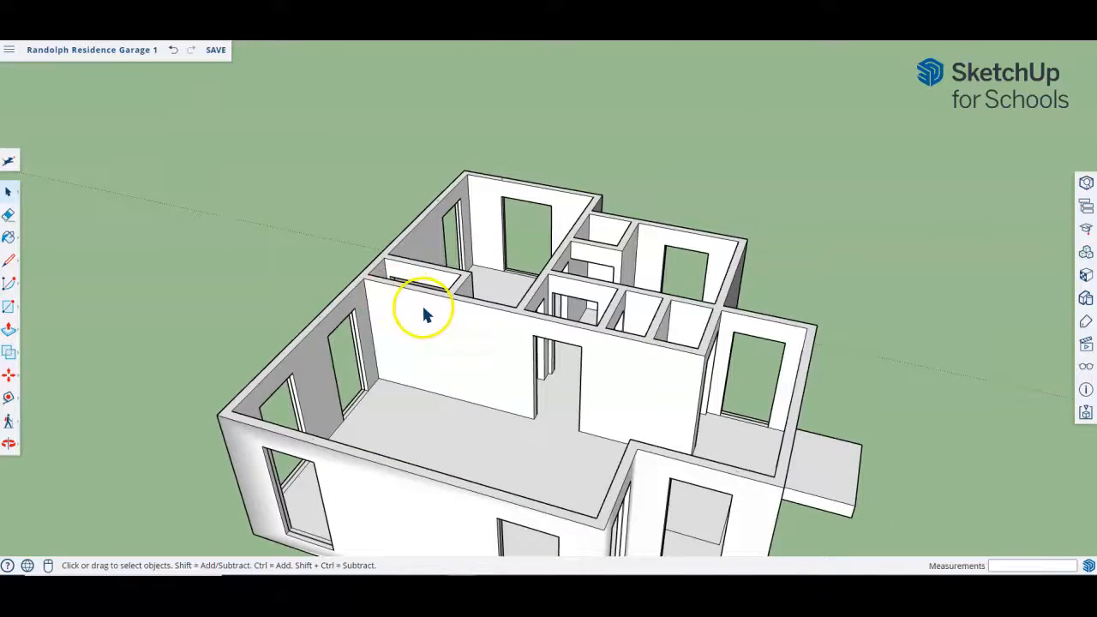
pyautogui.scroll(-5, 488, 417)
pyautogui.scroll(5, 529, 438)
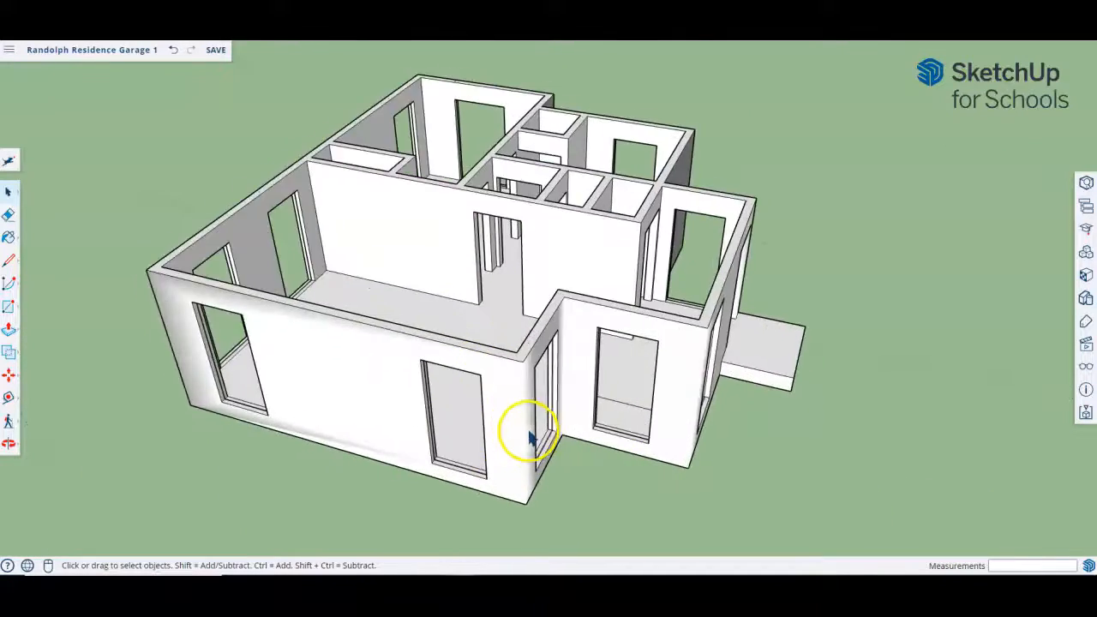
# Step: Examine the exterior window openings and jambs at the stepped corner near the porch
pyautogui.scroll(8, 529, 437)
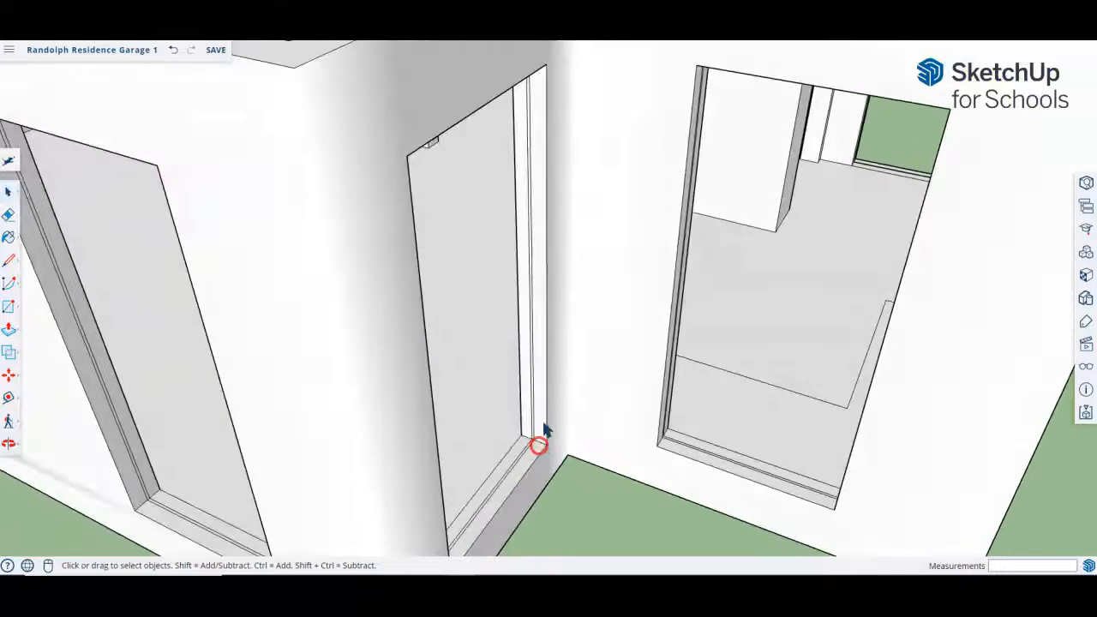
pyautogui.scroll(-6, 529, 403)
pyautogui.moveTo(527, 407); pyautogui.dragTo(512, 259, button='middle')
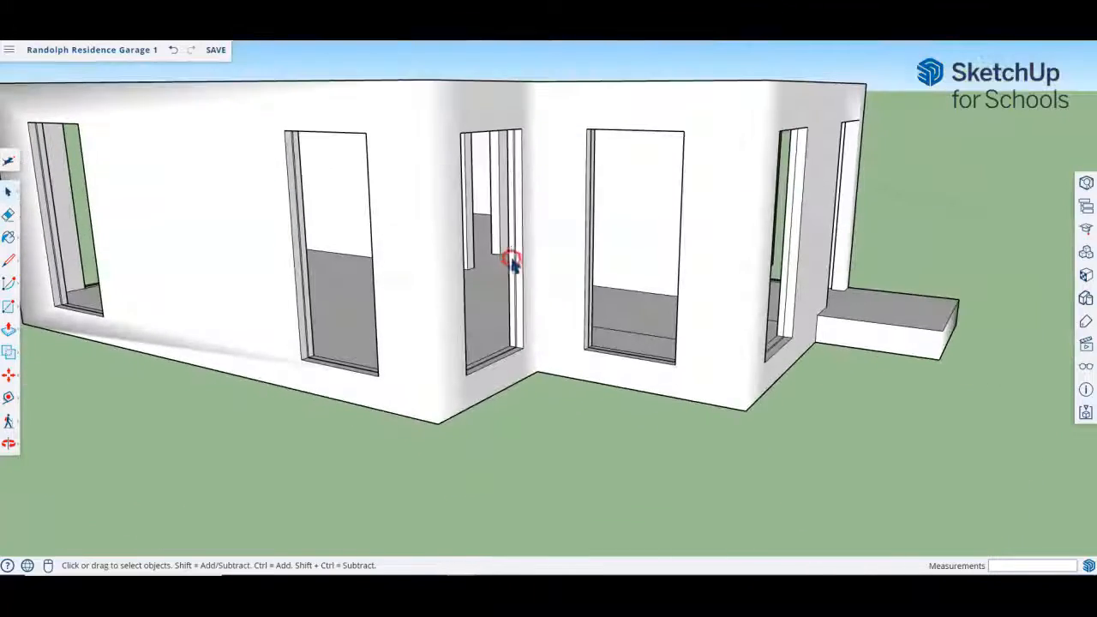
pyautogui.scroll(3, 518, 118)
pyautogui.scroll(3, 519, 124)
pyautogui.scroll(-5, 600, 180)
pyautogui.moveTo(549, 177)
pyautogui.mouseDown(button='middle')
pyautogui.moveTo(514, 94)
pyautogui.moveTo(519, 193)
pyautogui.mouseUp(button='middle')
pyautogui.scroll(-3, 518, 201)
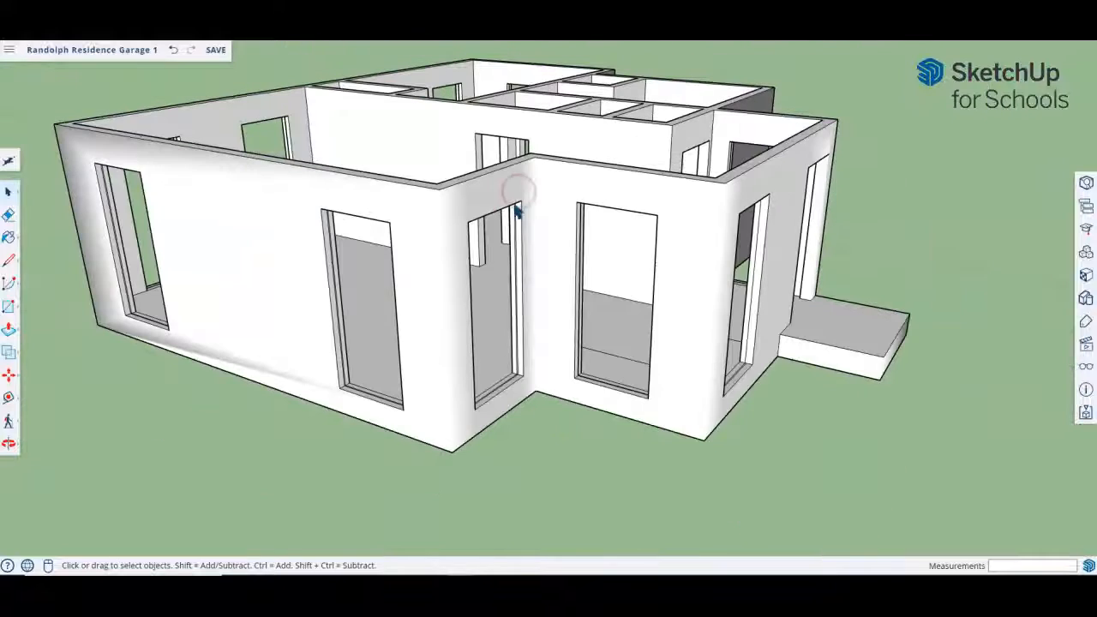
# Step: Copy the top edges of the jamb 4' downward in the window beside the porch slab
pyautogui.scroll(5, 676, 311)
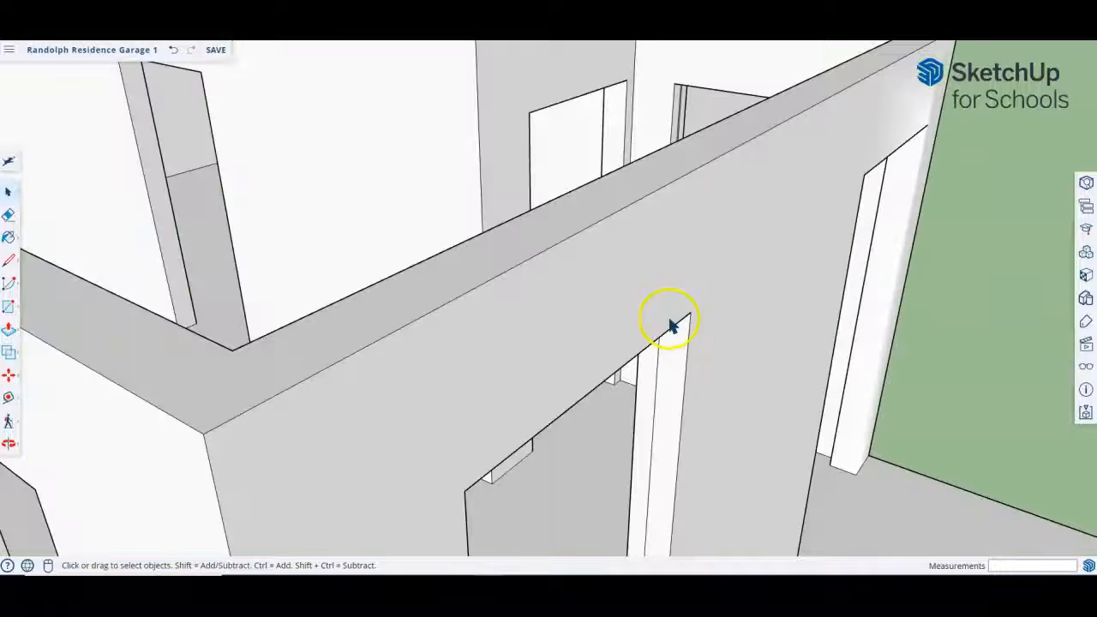
pyautogui.moveTo(643, 315); pyautogui.dragTo(661, 203, button='middle')
pyautogui.moveTo(614, 302); pyautogui.dragTo(644, 168, button='middle')
pyautogui.moveTo(615, 274)
pyautogui.mouseDown(button='middle')
pyautogui.moveTo(630, 215)
pyautogui.moveTo(661, 306)
pyautogui.mouseUp(button='middle')
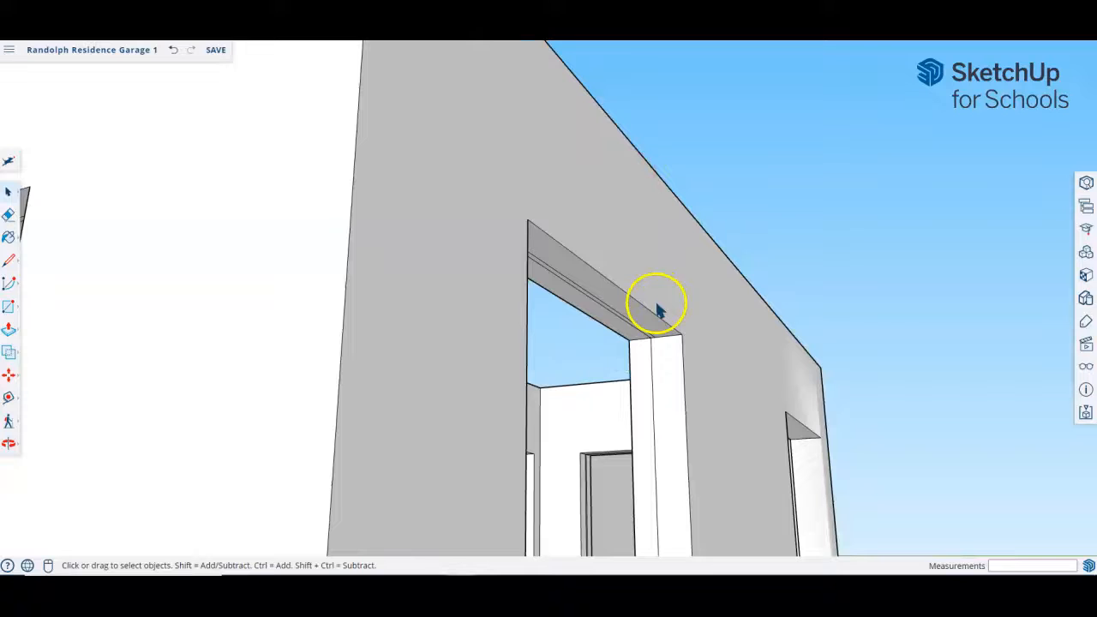
pyautogui.moveTo(701, 360); pyautogui.dragTo(643, 314, button='middle')
pyautogui.press('m')
pyautogui.press('ctrl')
pyautogui.click(665, 319)
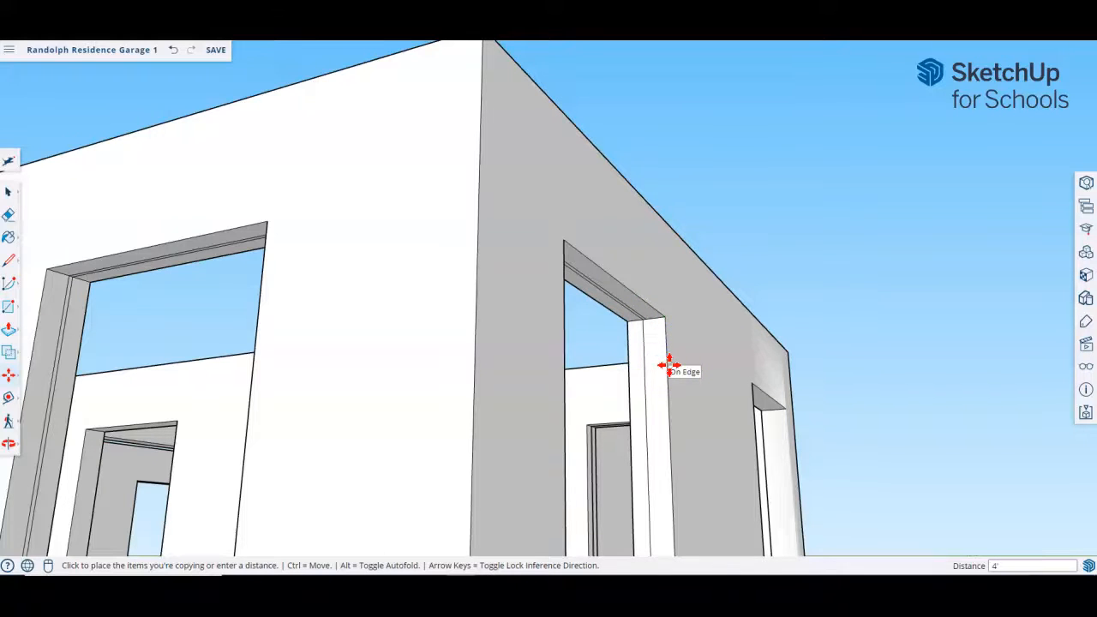
pyautogui.press('Return')
pyautogui.scroll(-6, 668, 366)
pyautogui.press('space')
# Step: Raise the sill strips of the window beside the porch slab 2' 8" to the copied edge on the jamb
pyautogui.moveTo(581, 312); pyautogui.dragTo(551, 482, button='middle')
pyautogui.scroll(-4, 493, 288)
pyautogui.scroll(8, 544, 480)
pyautogui.moveTo(540, 306); pyautogui.dragTo(520, 443, button='middle')
pyautogui.scroll(-4, 478, 297)
pyautogui.scroll(4, 514, 414)
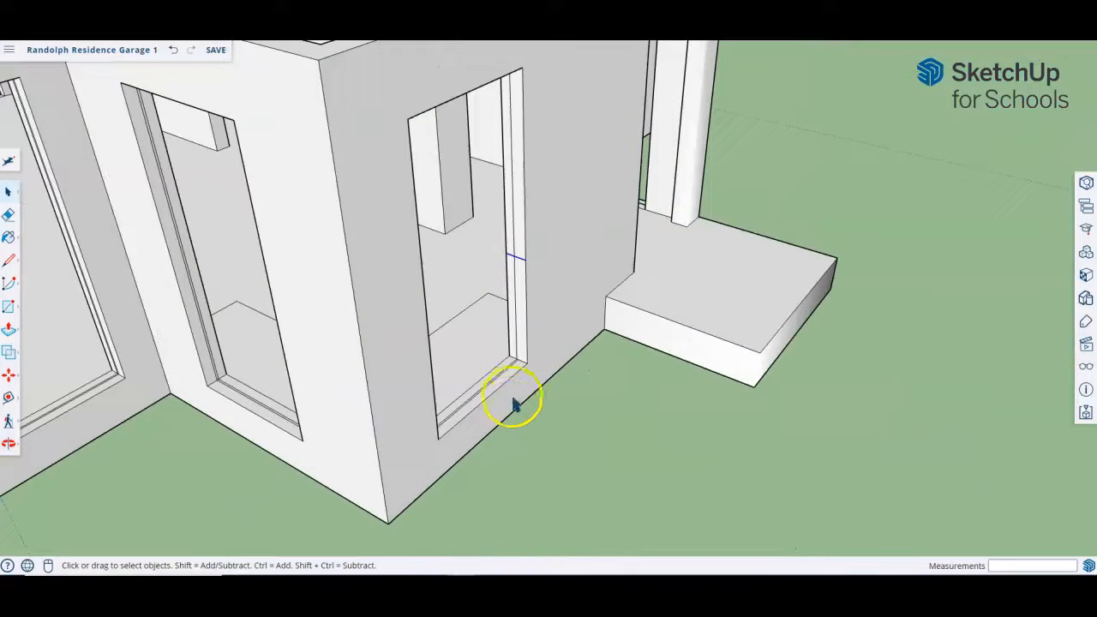
pyautogui.moveTo(531, 229); pyautogui.dragTo(531, 278, button='middle')
pyautogui.scroll(-4, 571, 188)
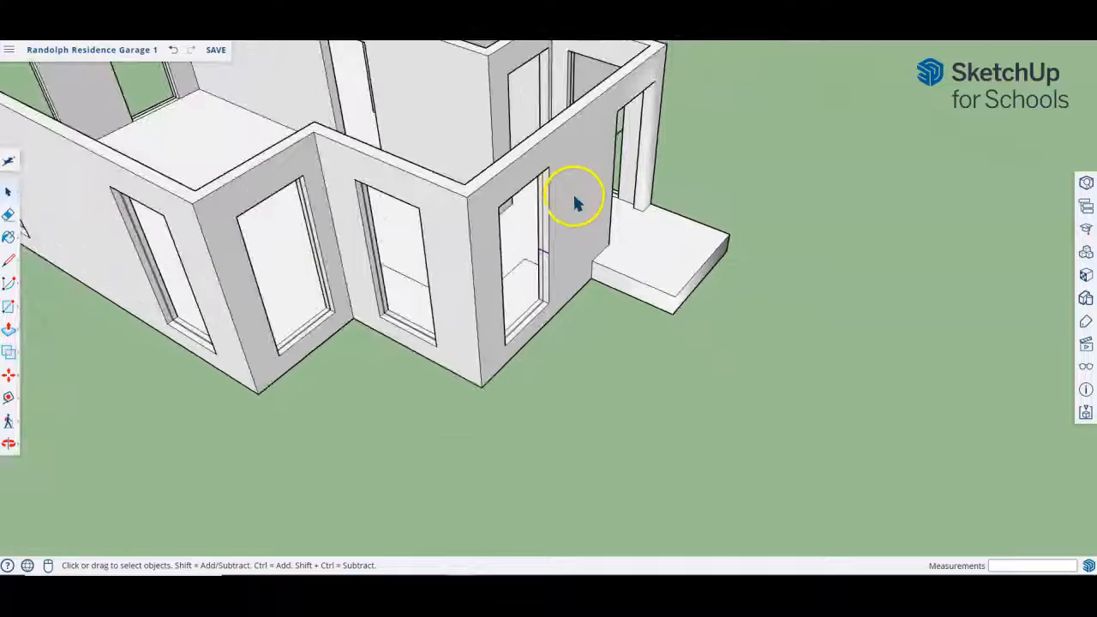
pyautogui.moveTo(576, 202); pyautogui.dragTo(574, 240, button='middle')
pyautogui.scroll(5, 532, 282)
pyautogui.press('p')
pyautogui.click(560, 288)
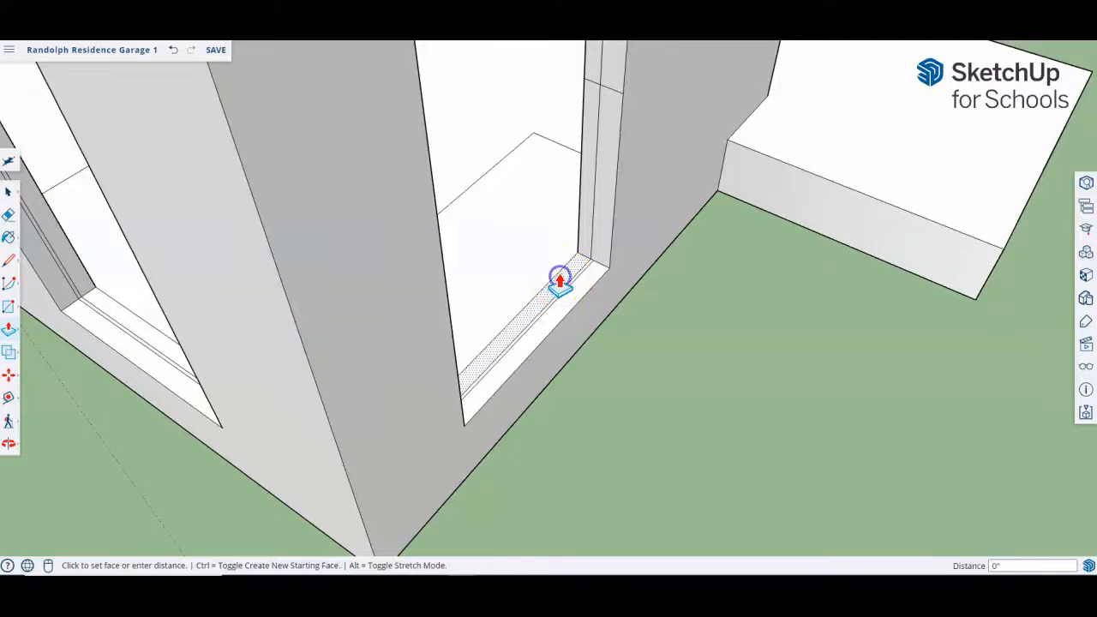
pyautogui.click(608, 96)
pyautogui.scroll(3, 580, 266)
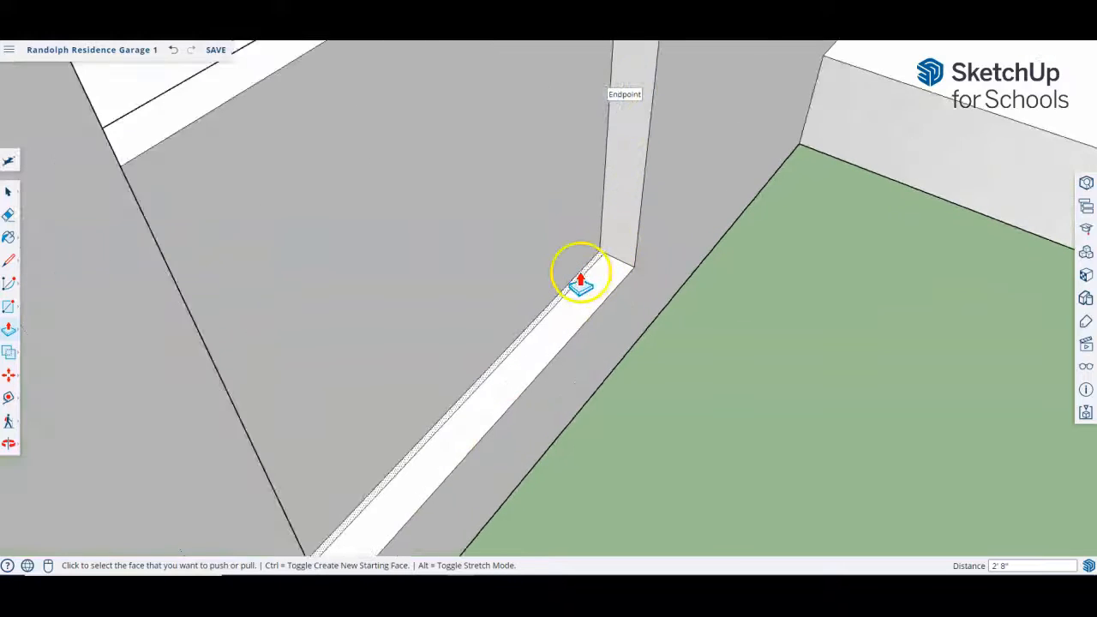
pyautogui.scroll(2, 580, 283)
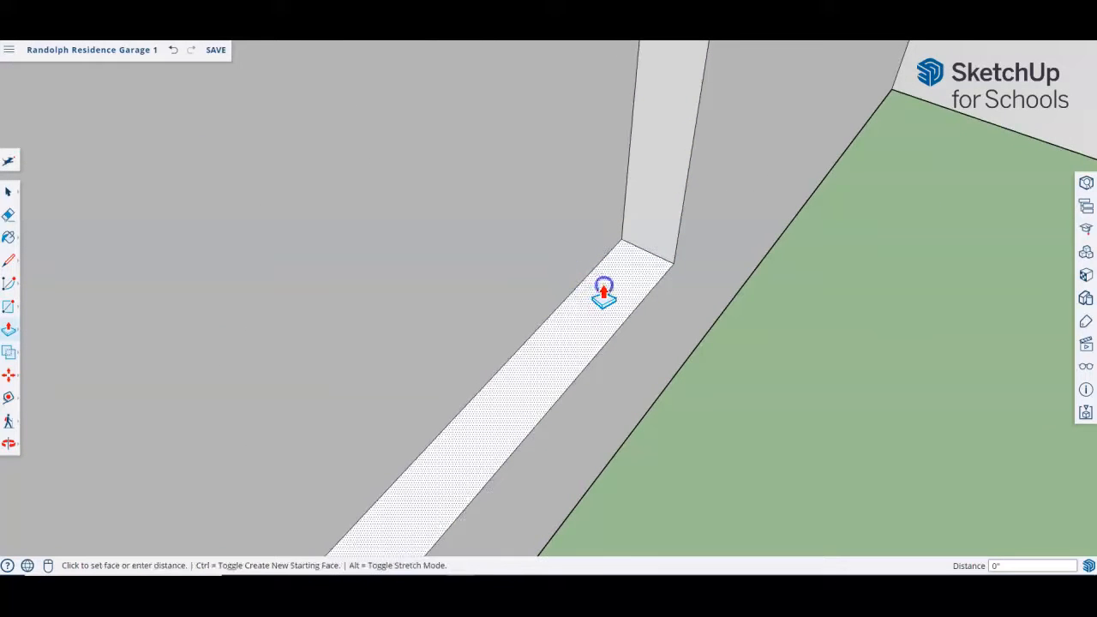
pyautogui.doubleClick(604, 287)
pyautogui.scroll(-5, 755, 253)
pyautogui.scroll(-4, 822, 214)
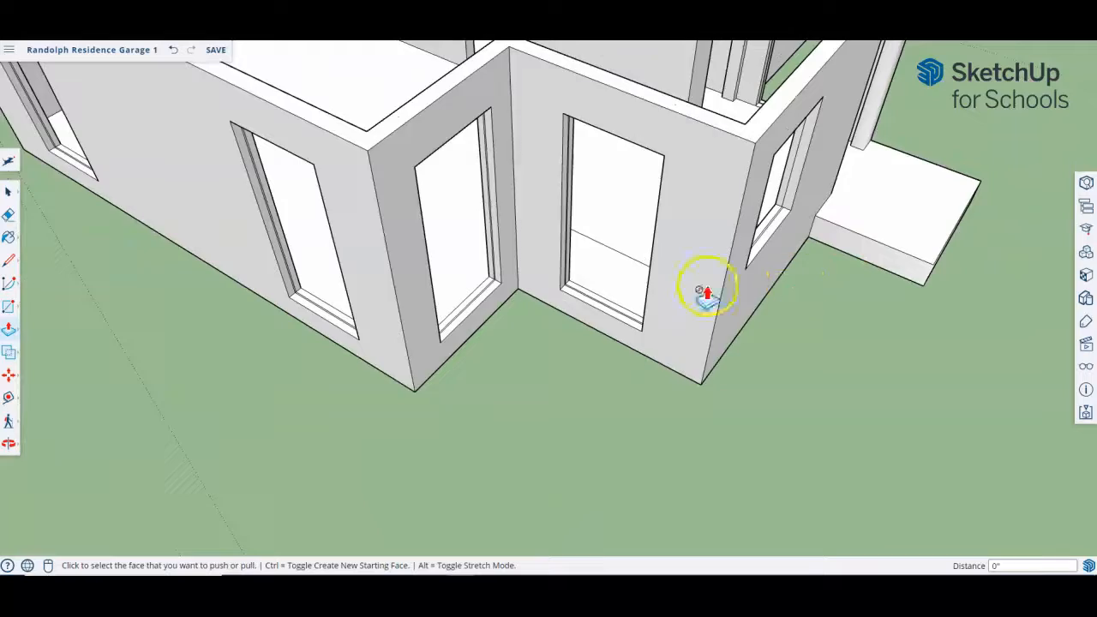
# Step: Raise the sill strips of the window on the adjacent projecting wall by the same 2' 8"
pyautogui.scroll(6, 588, 299)
pyautogui.doubleClick(582, 297)
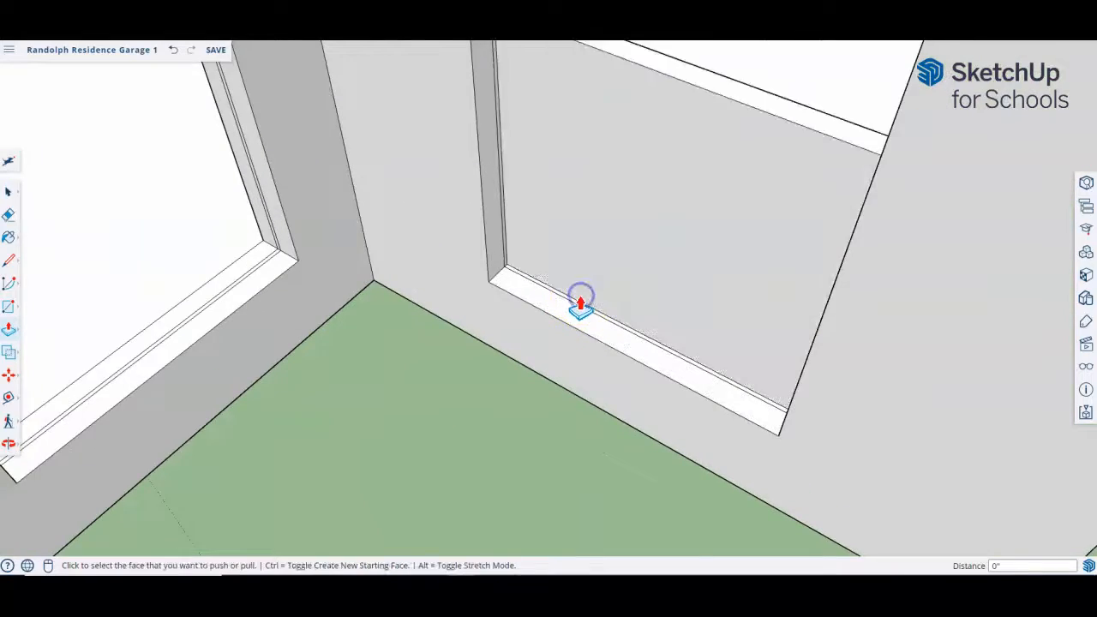
pyautogui.scroll(3, 580, 300)
pyautogui.doubleClick(578, 309)
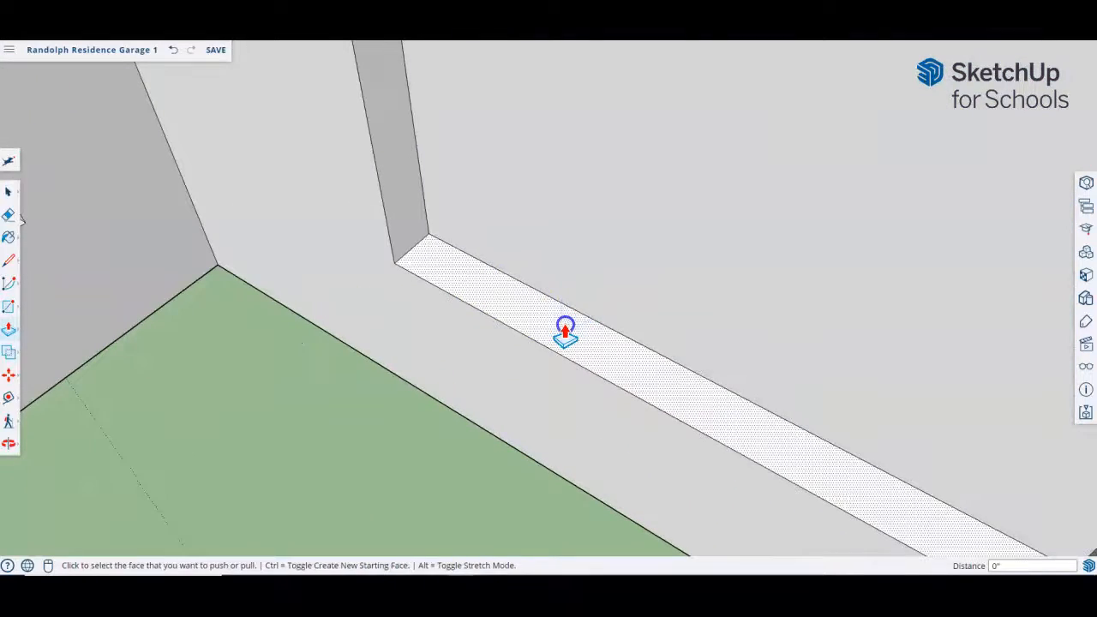
pyautogui.scroll(-6, 571, 324)
# Step: Raise the sill strips of the window on the short return wall by the same 2' 8"
pyautogui.scroll(6, 502, 351)
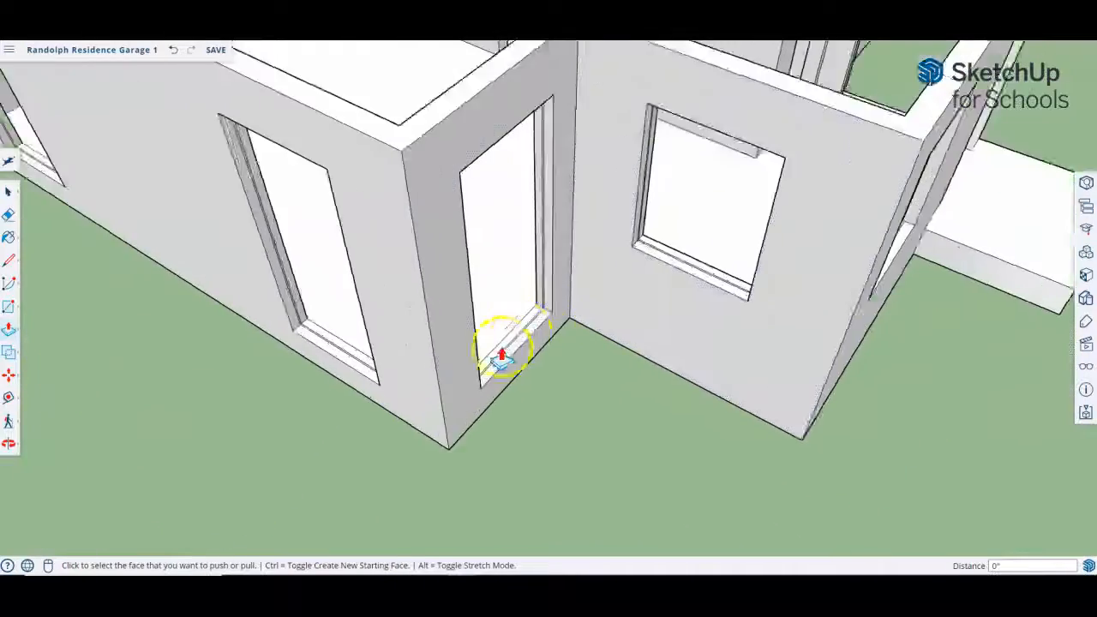
pyautogui.click(504, 341)
pyautogui.click(507, 339)
pyautogui.scroll(2, 519, 342)
pyautogui.click(539, 340)
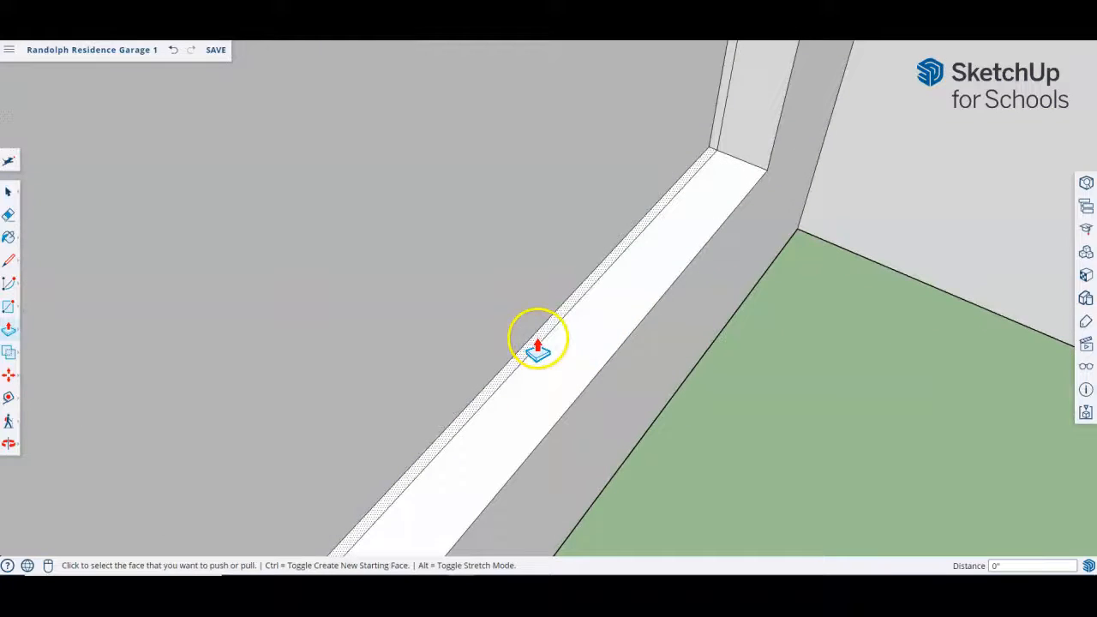
pyautogui.click(584, 336)
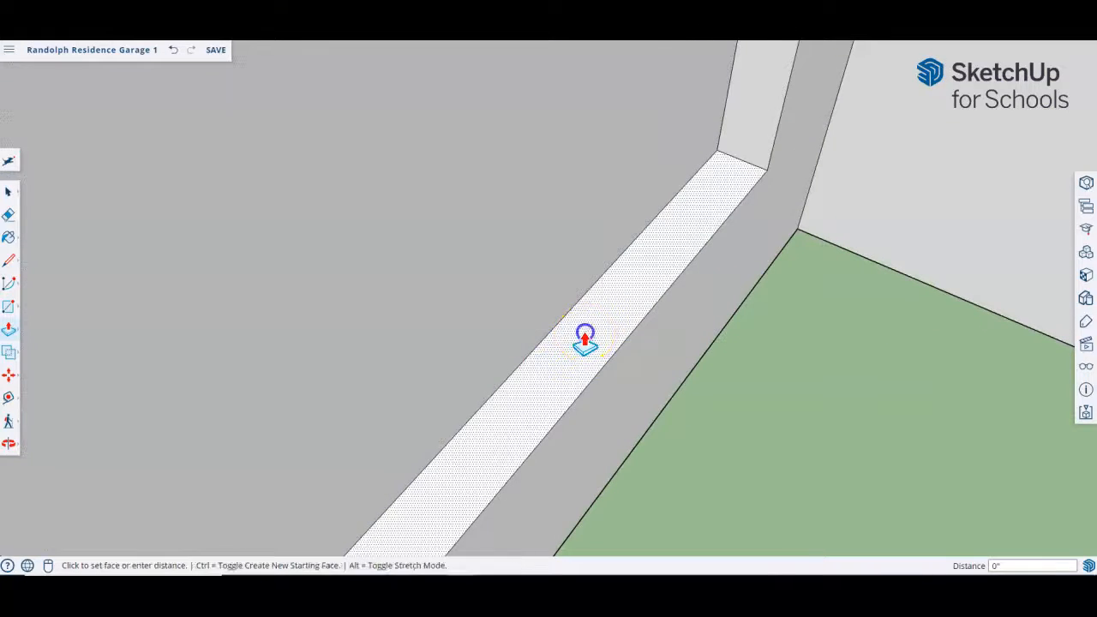
pyautogui.click(782, 353)
# Step: Raise the sill strips of the window nearest the return-wall corner on the adjacent long exterior wall by 2' 8"
pyautogui.scroll(-5, 855, 372)
pyautogui.scroll(6, 568, 395)
pyautogui.click(548, 339)
pyautogui.click(537, 349)
pyautogui.click(534, 341)
pyautogui.doubleClick(517, 356)
pyautogui.scroll(-5, 758, 495)
pyautogui.scroll(-3, 762, 502)
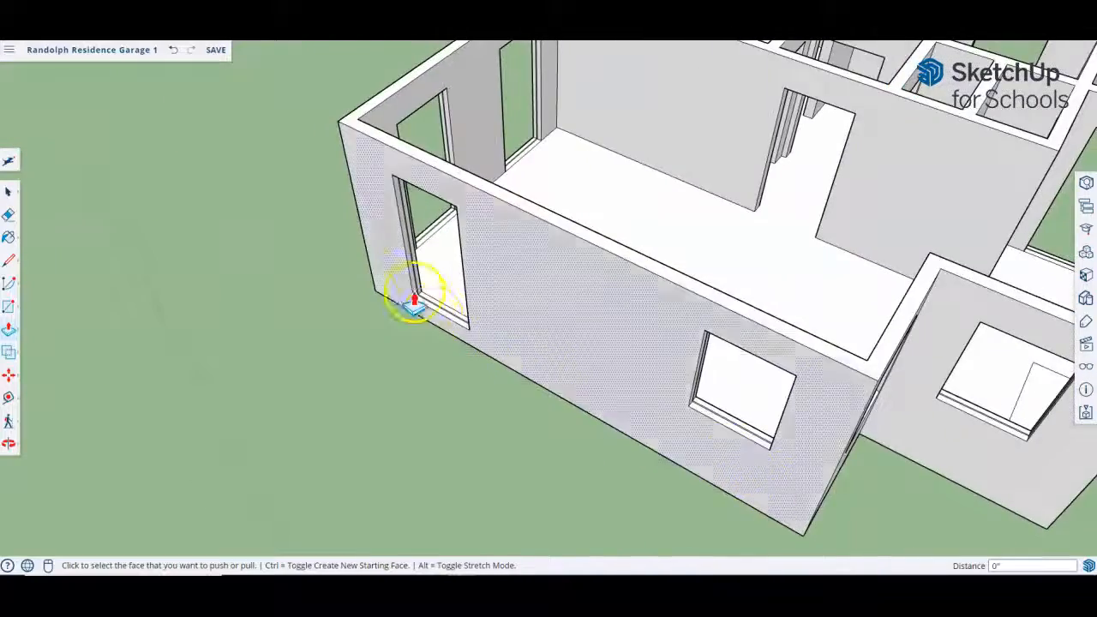
# Step: Raise the sill strips of the window at the far end of the same long exterior wall by 2' 8"
pyautogui.scroll(8, 441, 314)
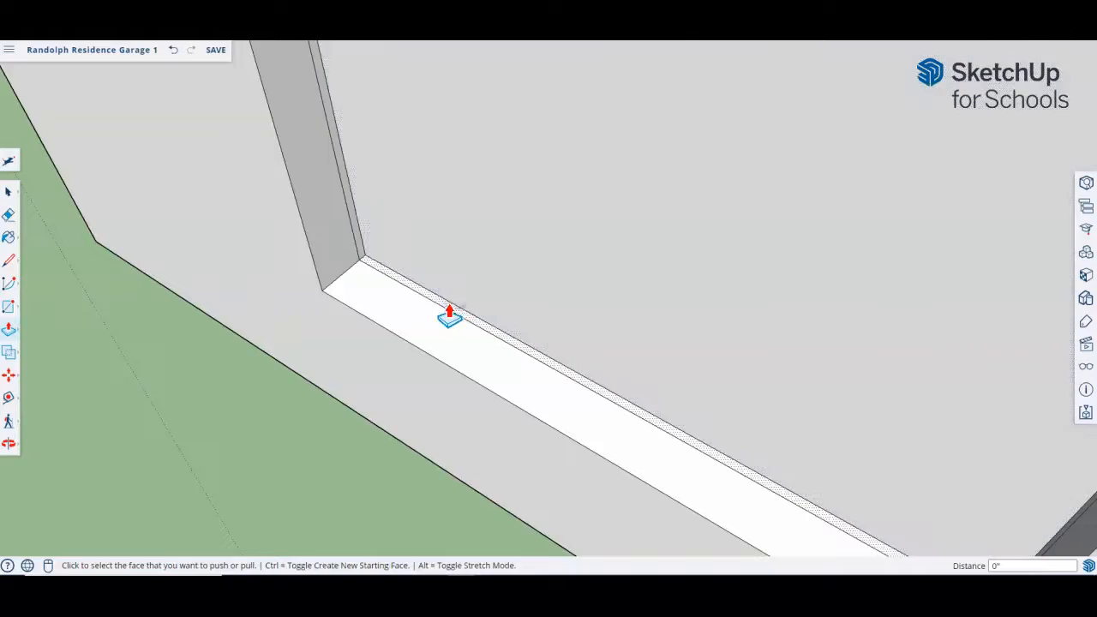
pyautogui.click(449, 313)
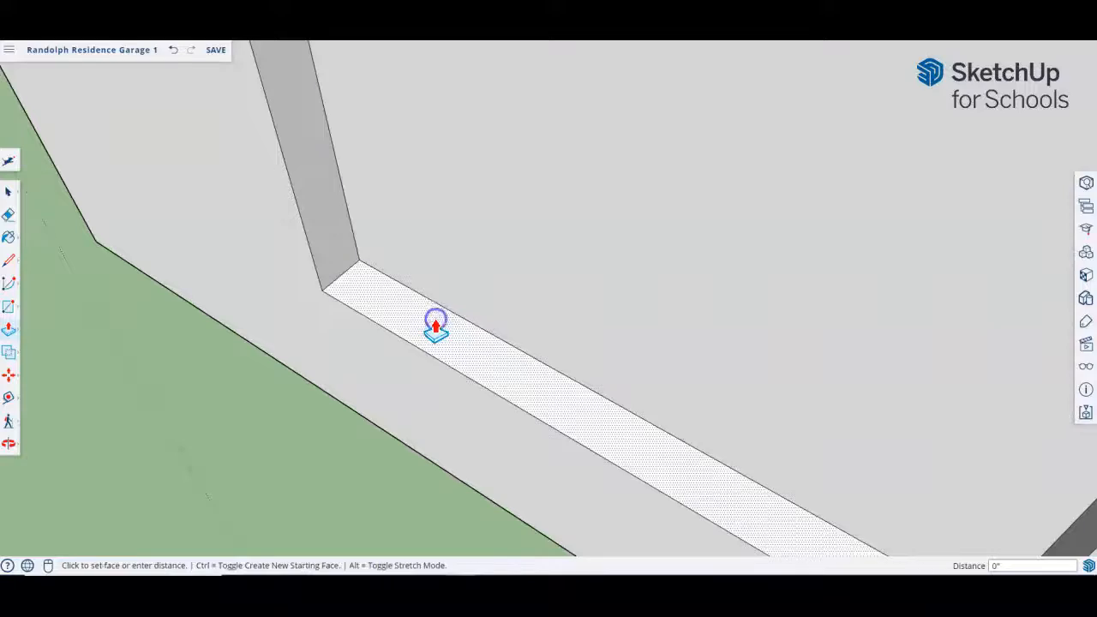
pyautogui.scroll(-5, 436, 326)
# Step: Raise the sill strips of the first window around the corner on the next long exterior wall by 2' 8"
pyautogui.moveTo(517, 368); pyautogui.dragTo(855, 386, button='middle')
pyautogui.scroll(10, 454, 266)
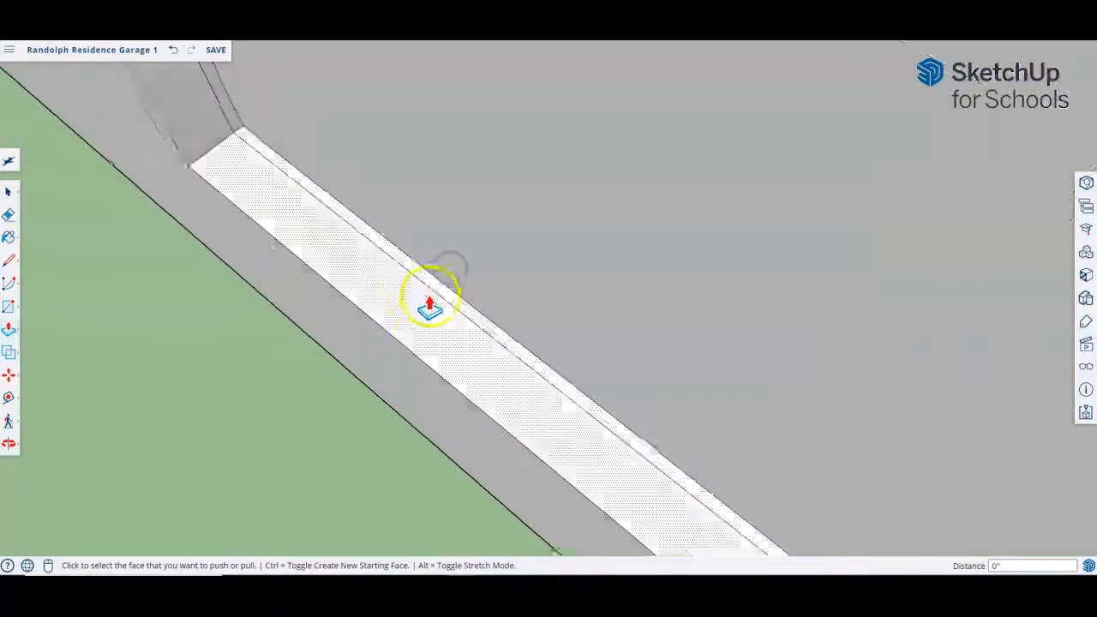
pyautogui.scroll(1, 430, 296)
pyautogui.doubleClick(426, 283)
pyautogui.doubleClick(396, 294)
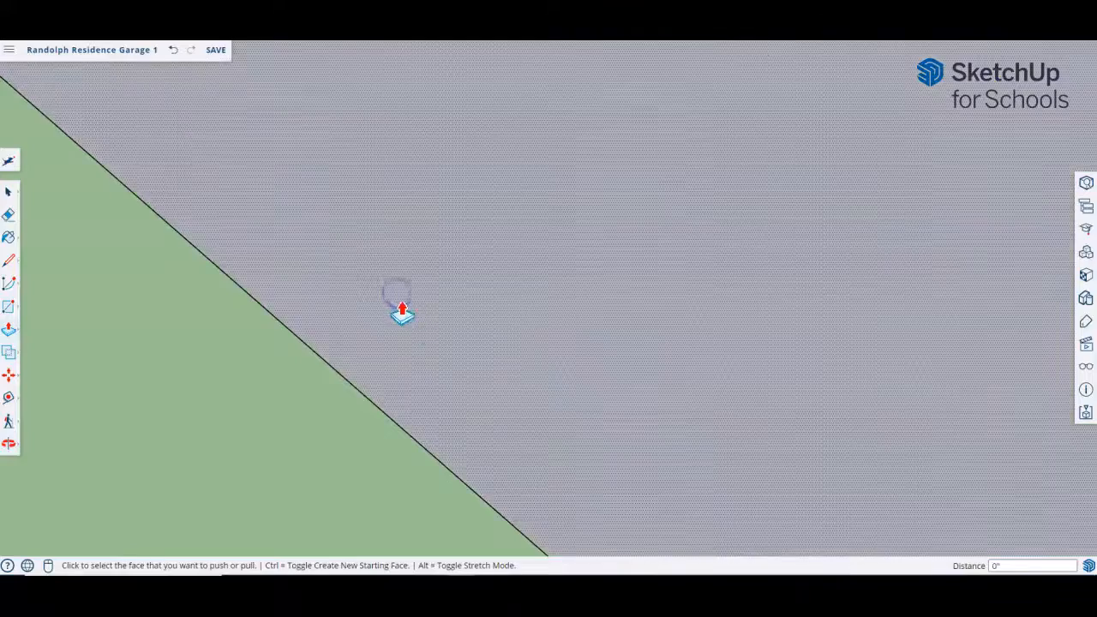
pyautogui.scroll(-6, 403, 314)
# Step: Raise the sill strips of the second window along that exterior wall by the same 2' 8"
pyautogui.scroll(6, 385, 307)
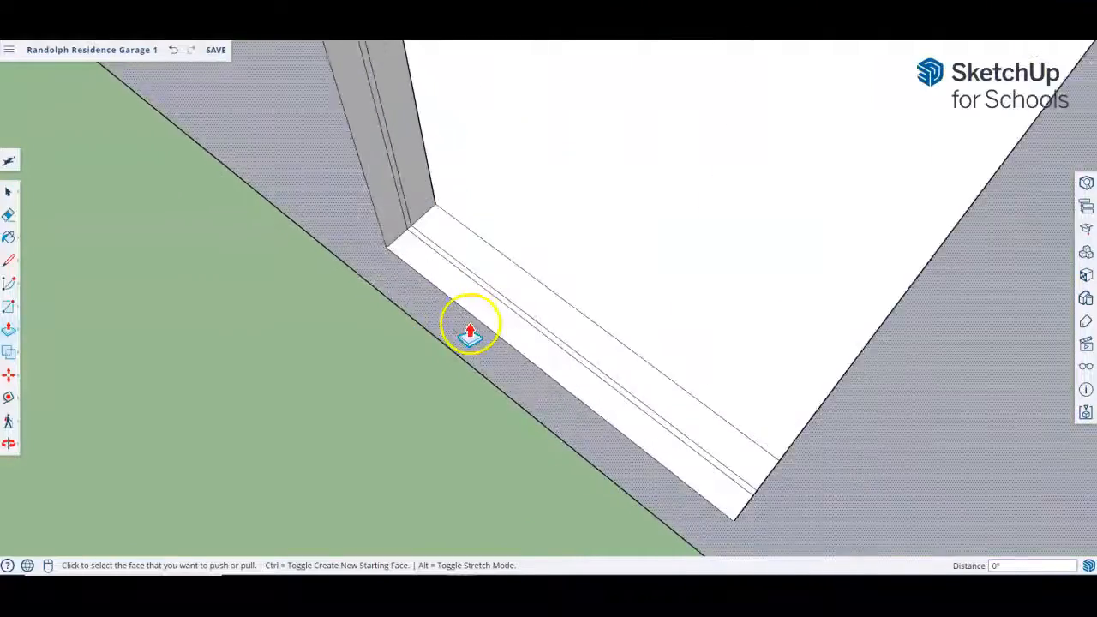
pyautogui.scroll(2, 481, 309)
pyautogui.click(497, 261)
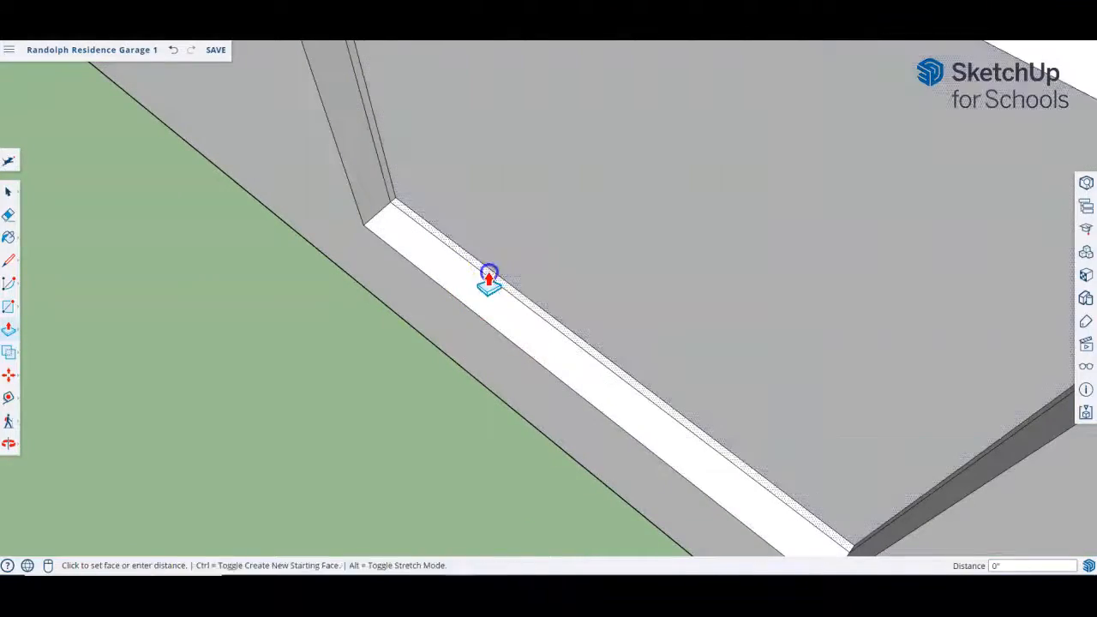
pyautogui.click(480, 283)
pyautogui.scroll(-10, 460, 289)
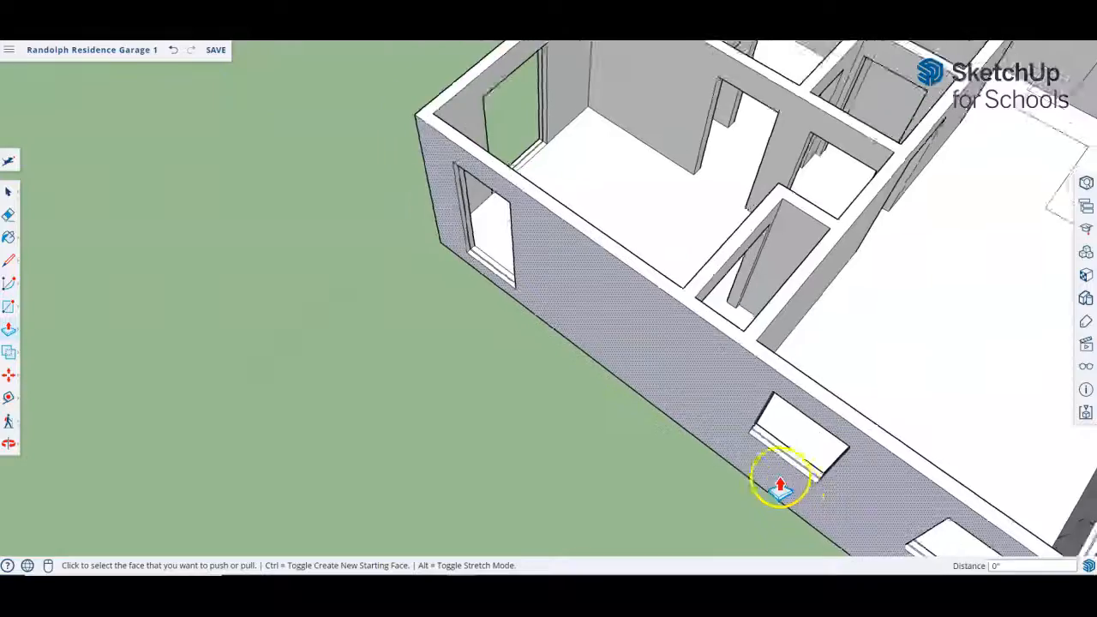
# Step: Raise the sill strips of the remaining window at the far end of that exterior wall by 2' 8"
pyautogui.scroll(10, 780, 486)
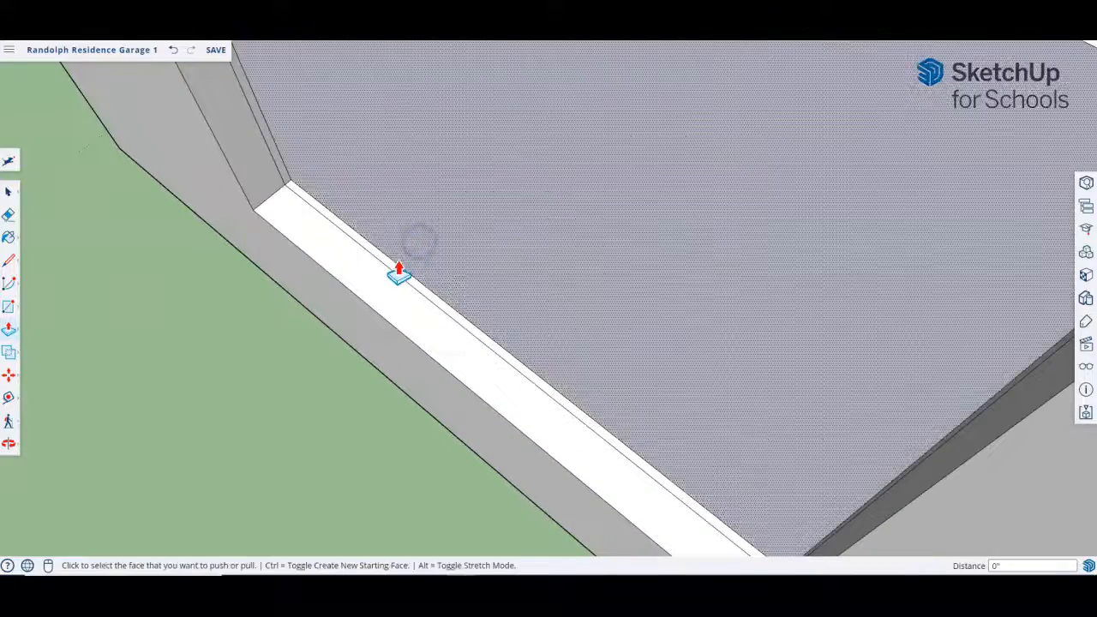
pyautogui.click(390, 278)
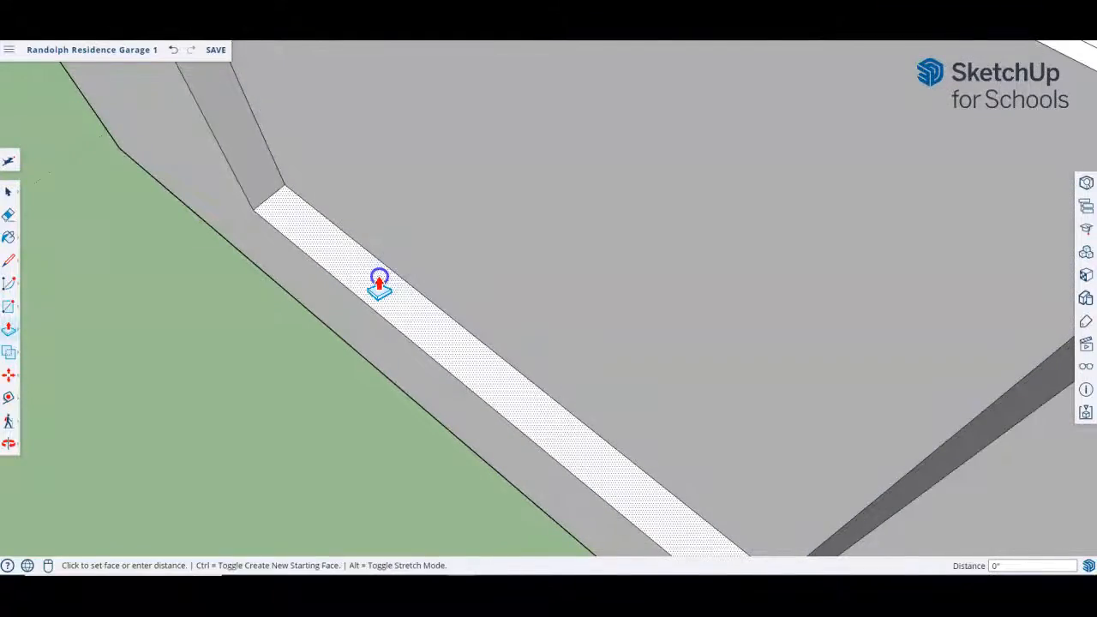
pyautogui.scroll(-10, 466, 372)
# Step: Raise the sill strips of the window on the end room's exterior wall around the corner by 2' 8"
pyautogui.moveTo(380, 262); pyautogui.dragTo(489, 412, button='middle')
pyautogui.scroll(10, 394, 421)
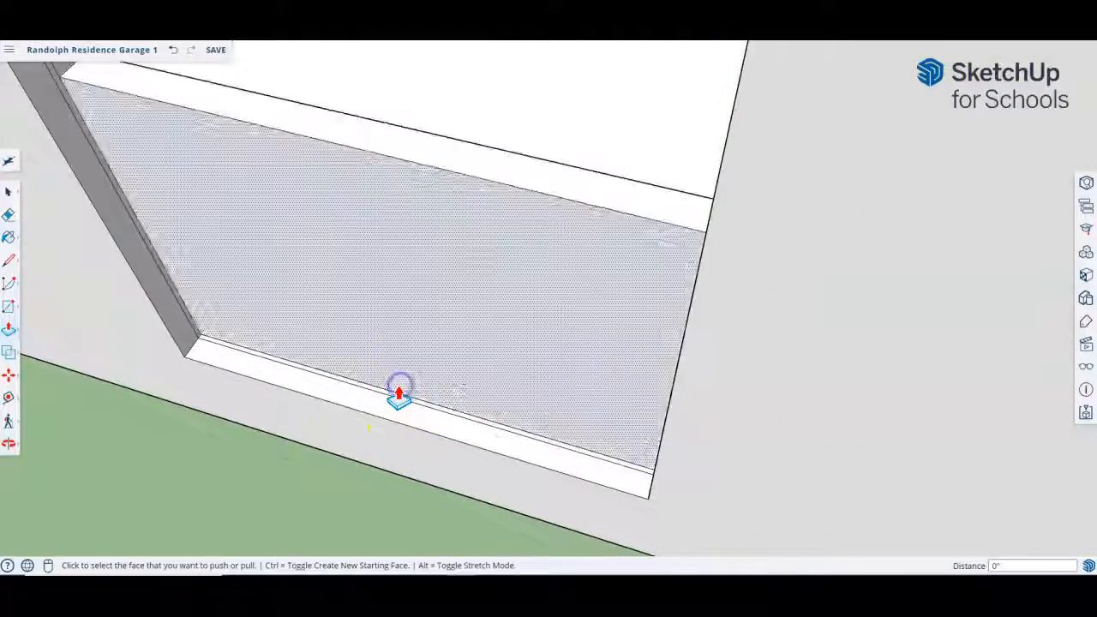
pyautogui.scroll(5, 398, 391)
pyautogui.doubleClick(394, 395)
pyautogui.click(388, 415)
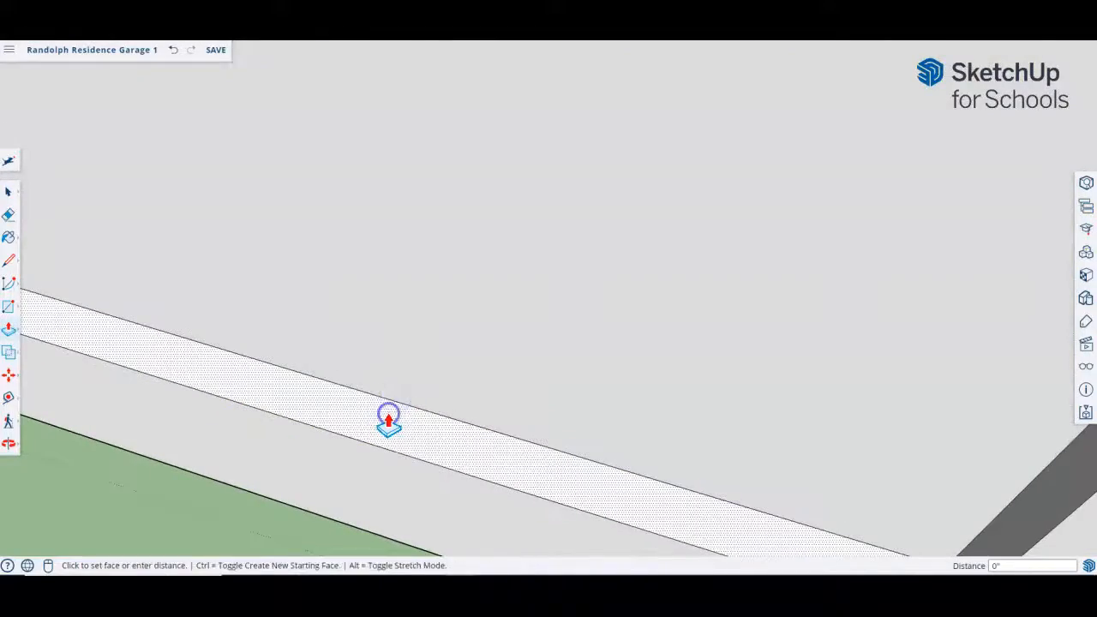
pyautogui.click(388, 415)
# Step: Raise the sill strips of the window on the neighbouring middle room's exterior wall by 2' 8"
pyautogui.scroll(-10, 571, 452)
pyautogui.moveTo(413, 390); pyautogui.dragTo(478, 449, button='middle')
pyautogui.scroll(10, 483, 423)
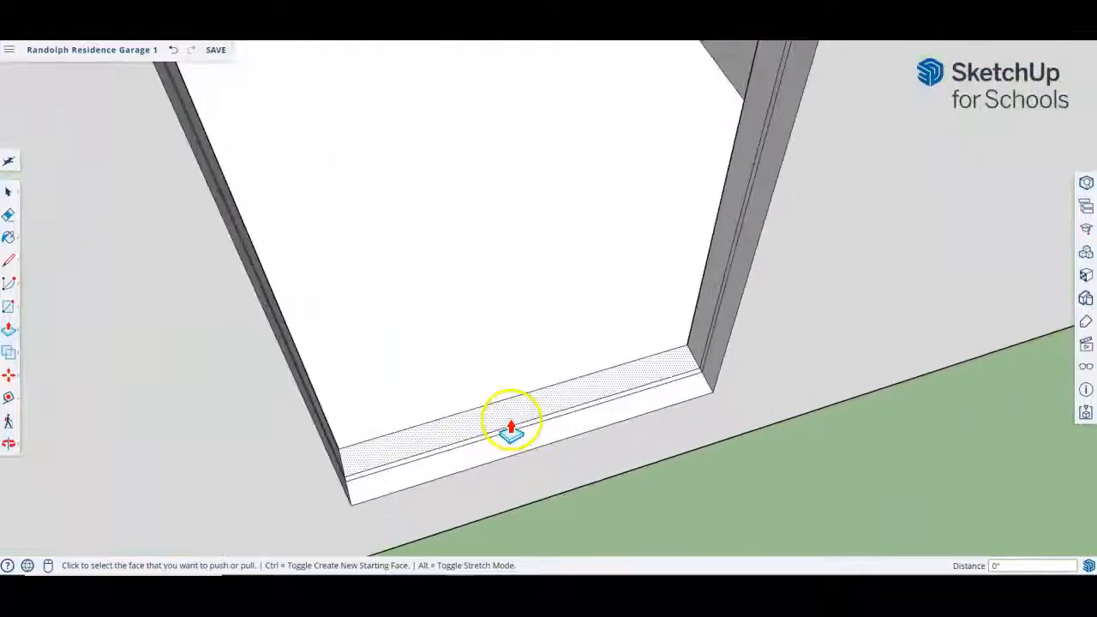
pyautogui.scroll(5, 509, 428)
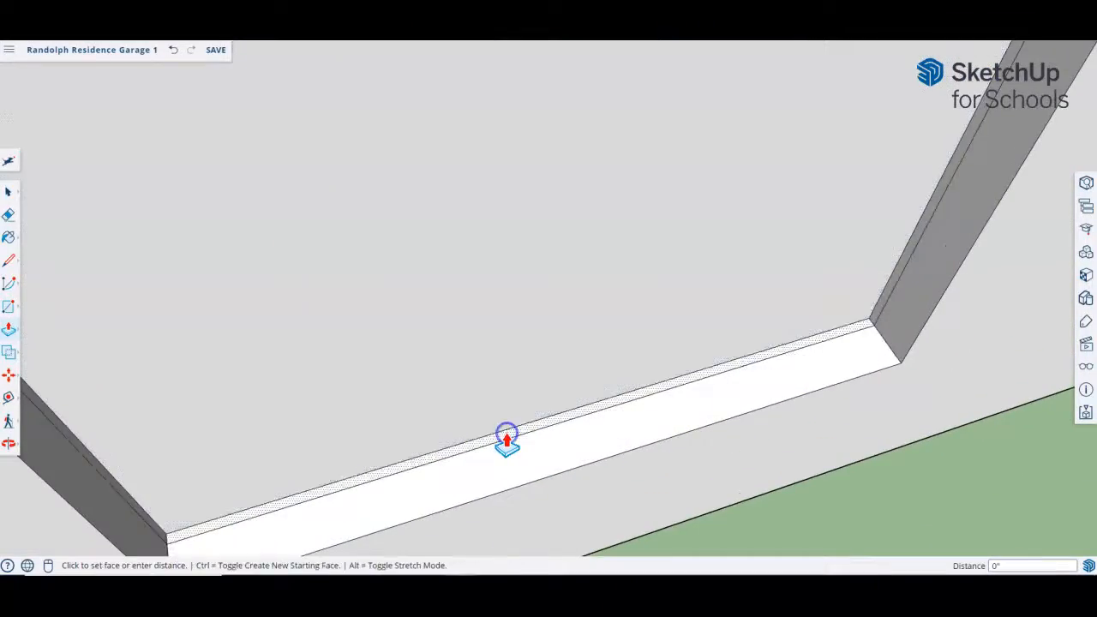
pyautogui.scroll(-12, 506, 442)
# Step: Raise the sill strips of the window on the wall section between the middle room and the porch slab by 2' 8"
pyautogui.click(656, 467)
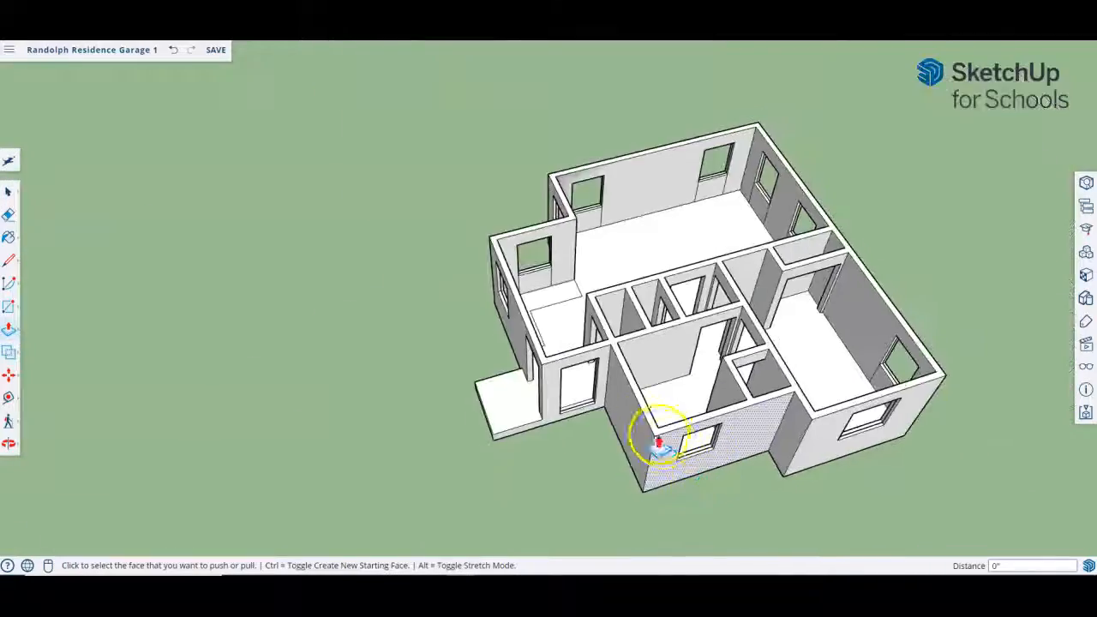
pyautogui.scroll(10, 659, 441)
pyautogui.click(562, 456)
pyautogui.click(563, 455)
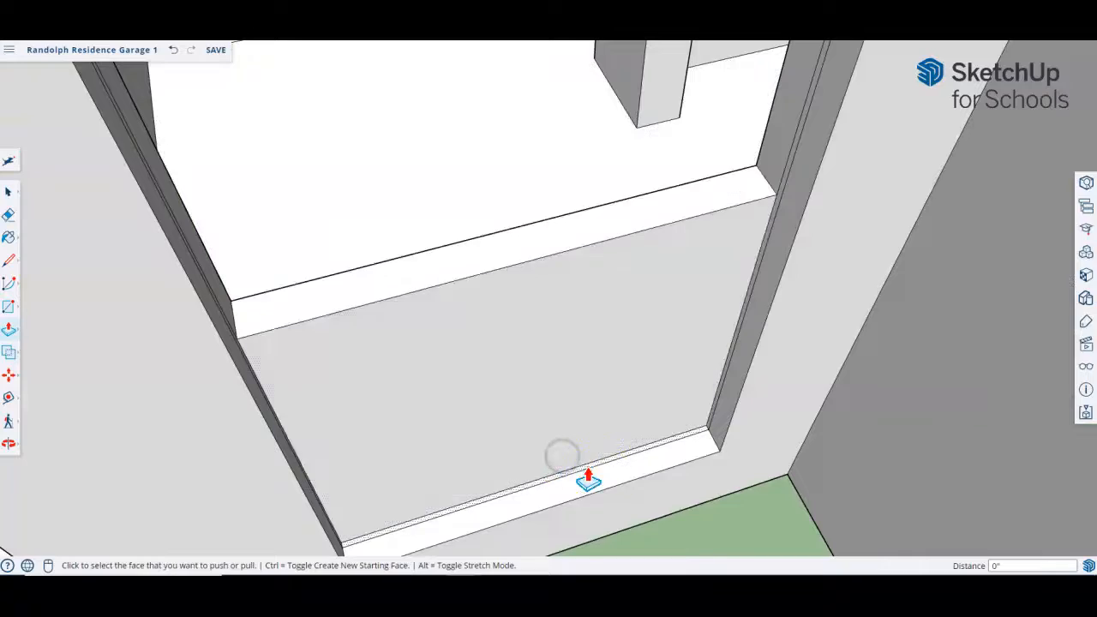
pyautogui.scroll(4, 590, 476)
pyautogui.click(595, 459)
pyautogui.click(596, 461)
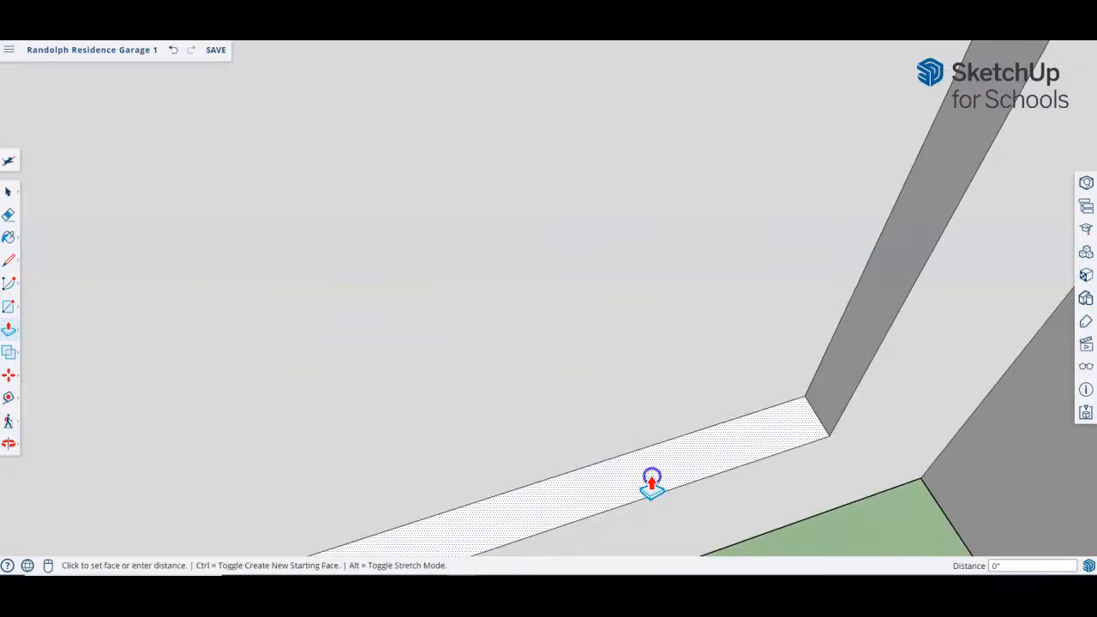
pyautogui.click(652, 485)
# Step: Erase the leftover vertical edges below the two windows at the corner beside the L-shaped counter outline
pyautogui.scroll(-10, 652, 478)
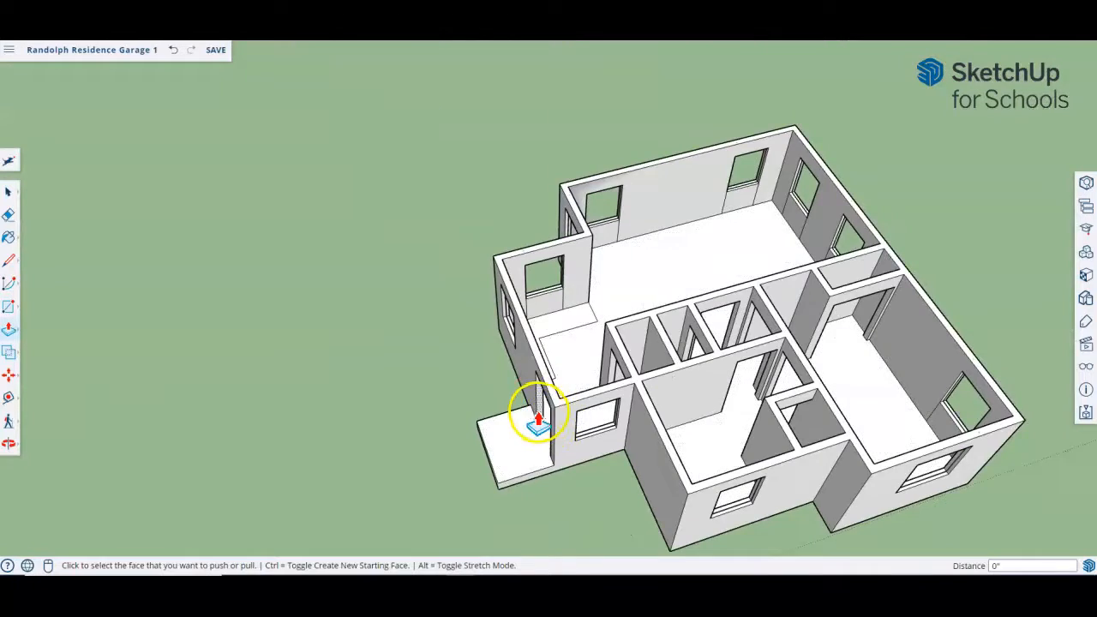
pyautogui.scroll(-1, 728, 289)
pyautogui.moveTo(728, 291); pyautogui.dragTo(400, 308, button='middle')
pyautogui.scroll(5, 545, 310)
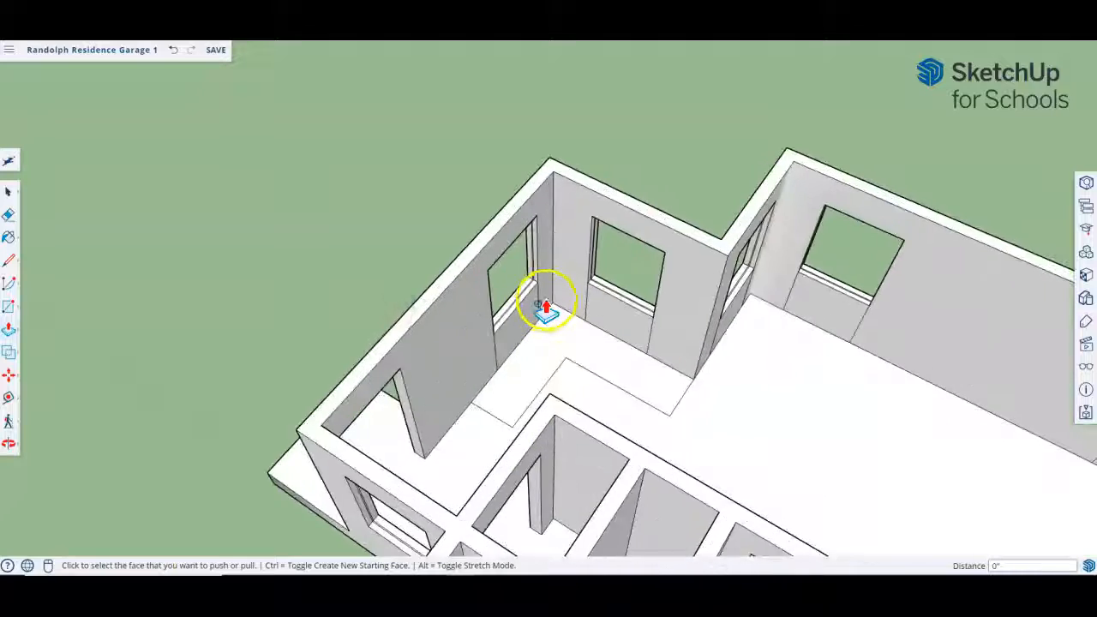
pyautogui.scroll(5, 546, 310)
pyautogui.press('e')
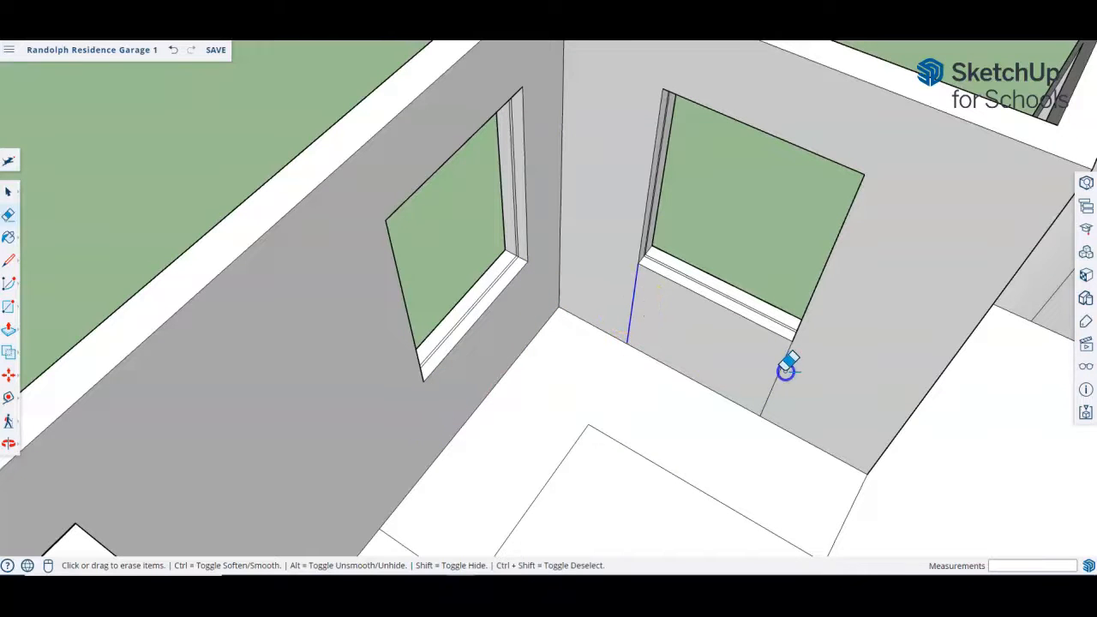
# Step: Raise the three sill strips of the counter-corner window on the wall with the door opening by a further 1'
pyautogui.scroll(-5, 581, 261)
pyautogui.moveTo(576, 277); pyautogui.dragTo(345, 242, button='middle')
pyautogui.scroll(10, 498, 269)
pyautogui.press('p')
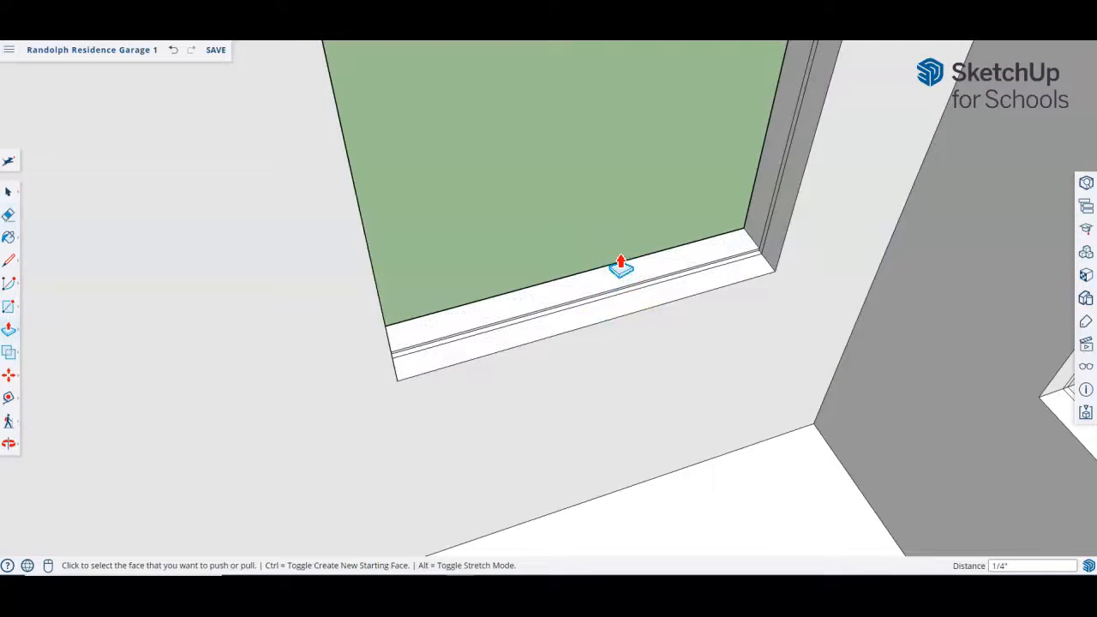
pyautogui.click(657, 273)
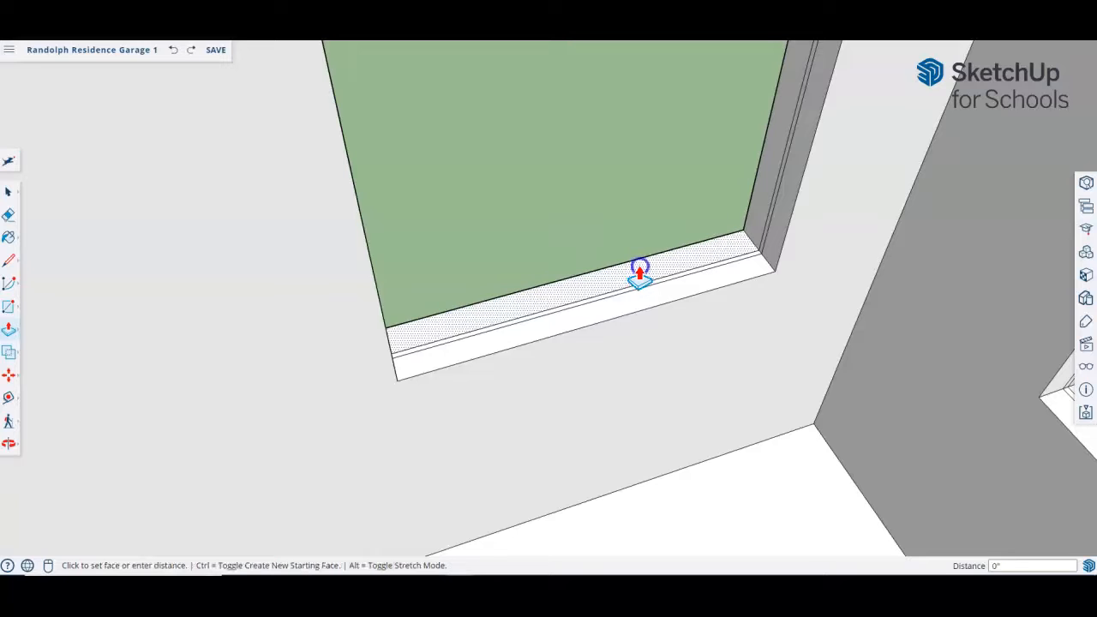
pyautogui.click(637, 238)
pyautogui.press('Return')
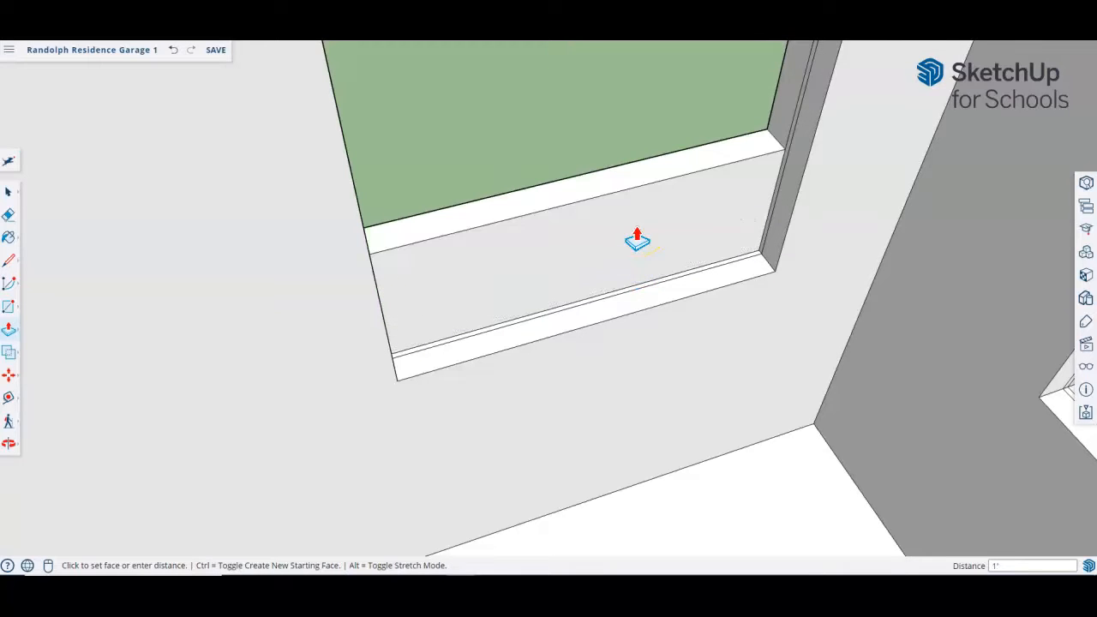
pyautogui.scroll(3, 647, 274)
pyautogui.doubleClick(645, 292)
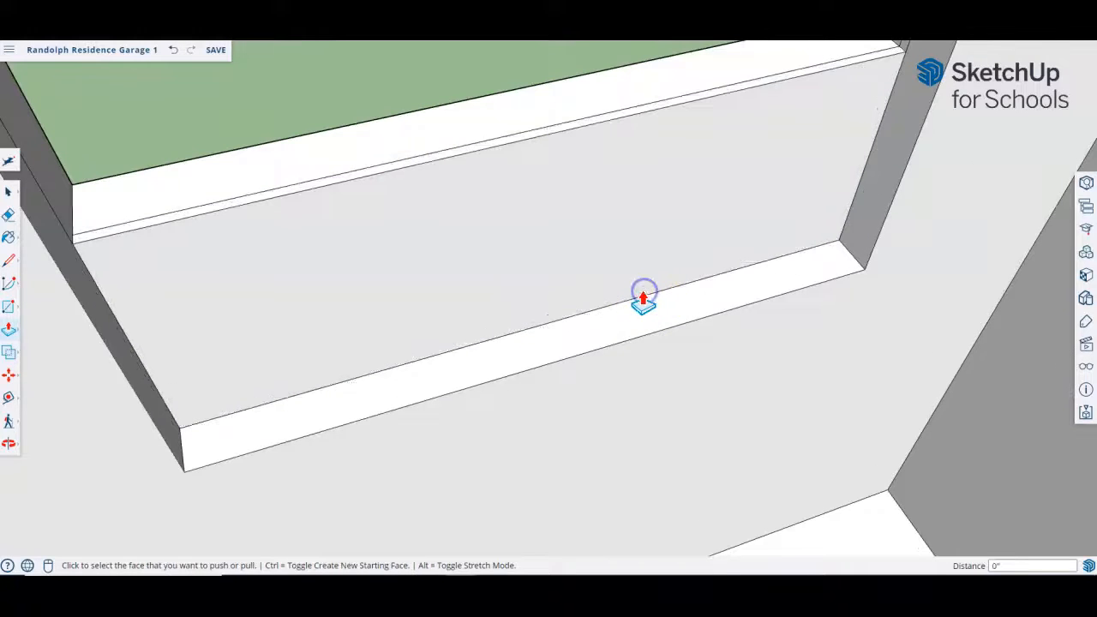
pyautogui.doubleClick(658, 311)
# Step: Raise the sill strips of the adjoining side-wall window above the counter outline by the same 1'
pyautogui.scroll(-5, 499, 230)
pyautogui.scroll(-3, 499, 230)
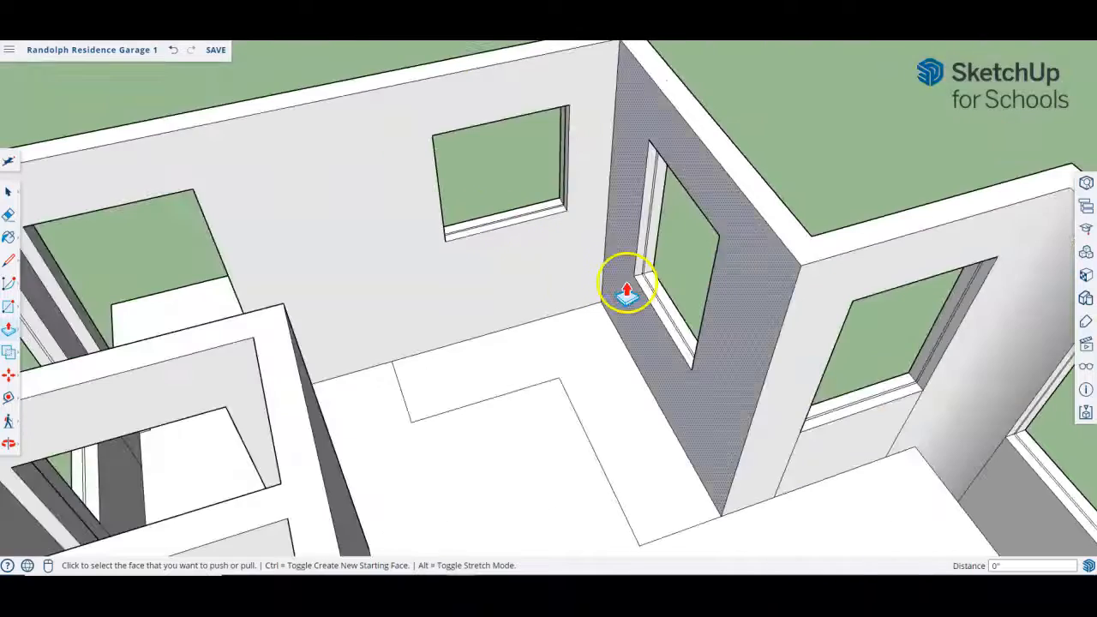
pyautogui.scroll(5, 661, 287)
pyautogui.scroll(3, 660, 288)
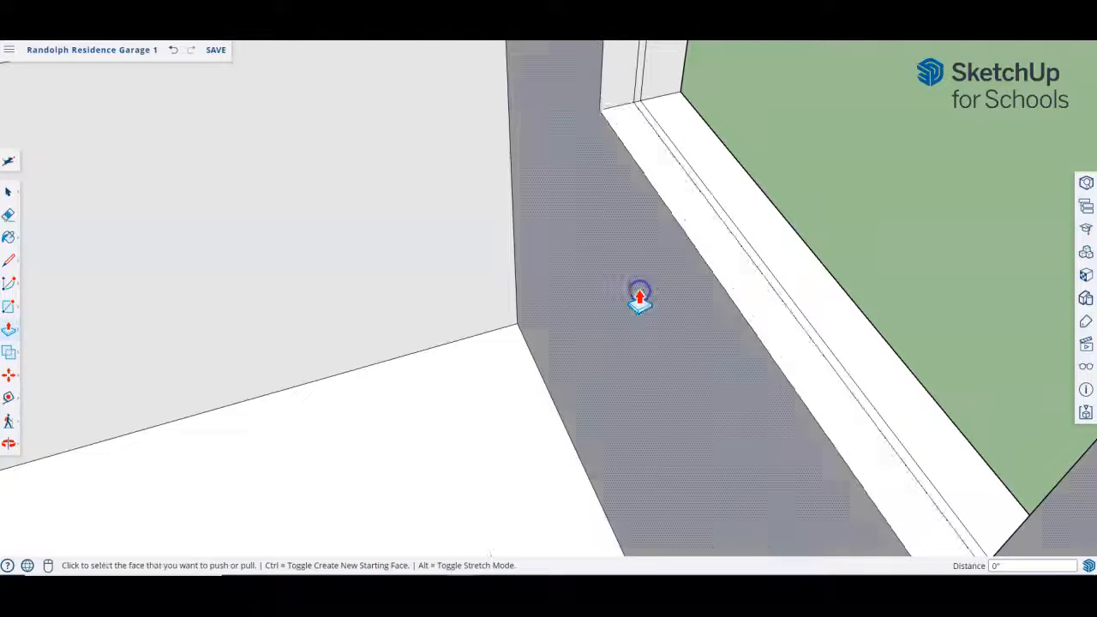
pyautogui.scroll(-5, 473, 206)
pyautogui.press('space')
pyautogui.press('p')
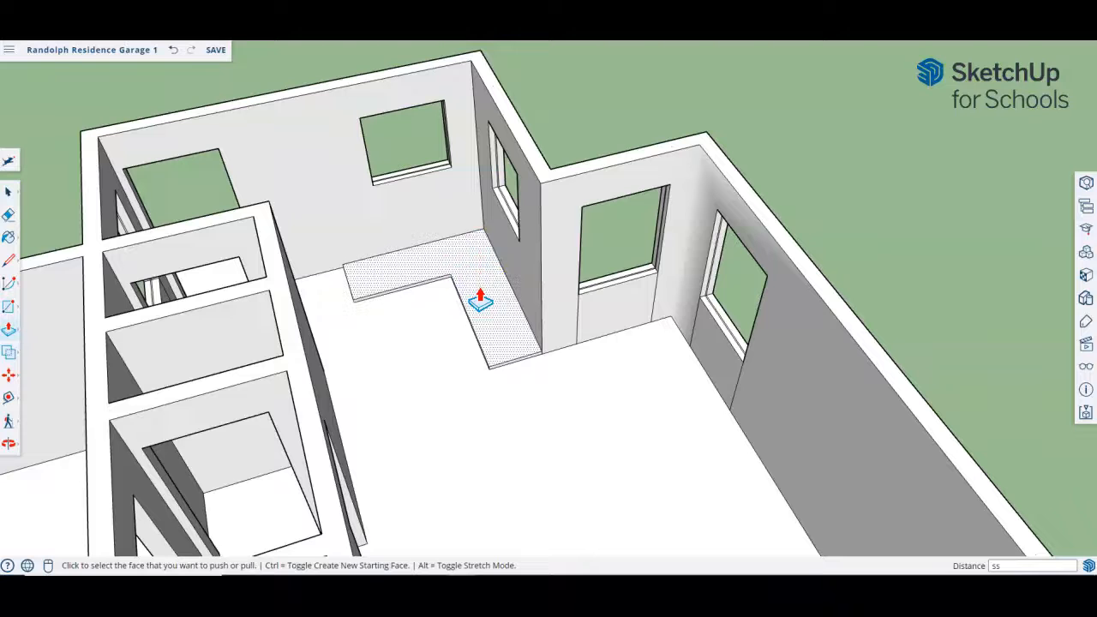
pyautogui.moveTo(481, 299); pyautogui.dragTo(480, 247)
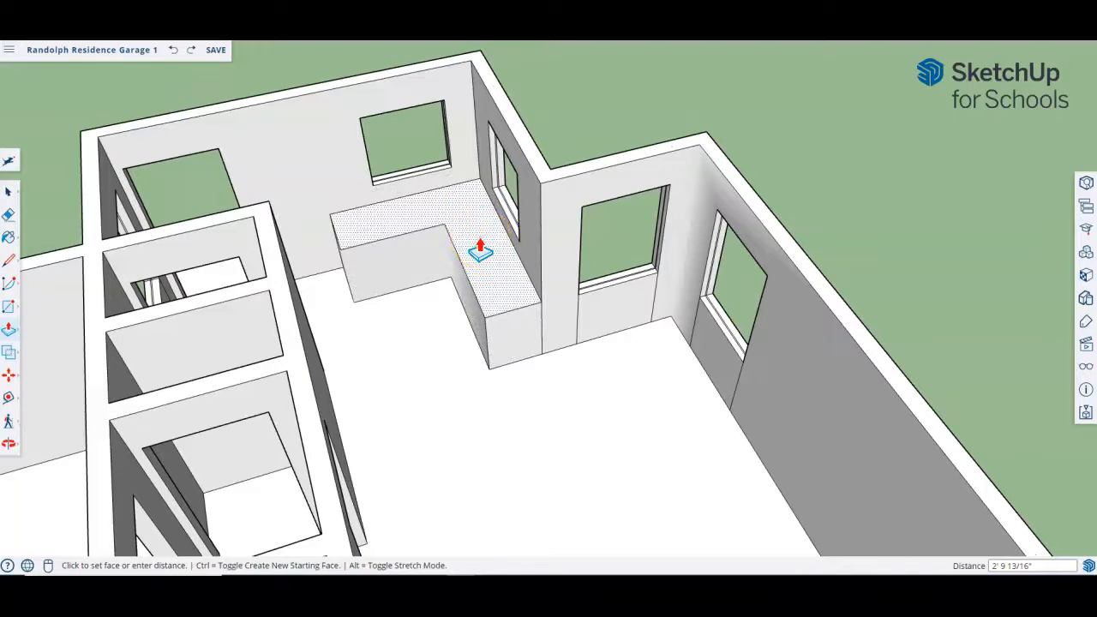
pyautogui.moveTo(481, 251); pyautogui.dragTo(597, 300)
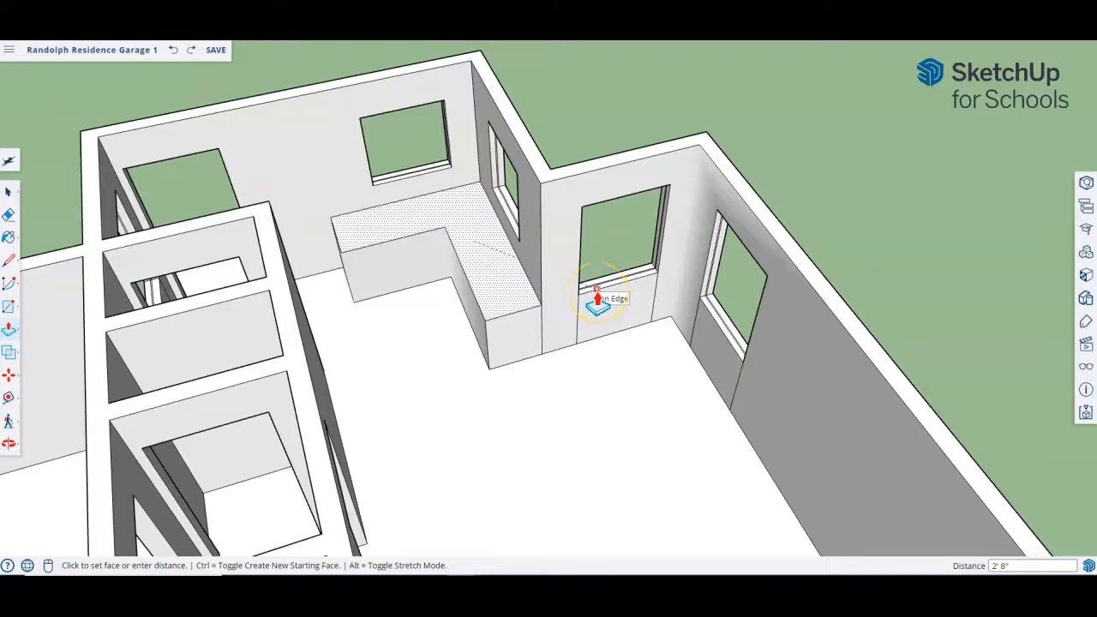
pyautogui.press('Escape')
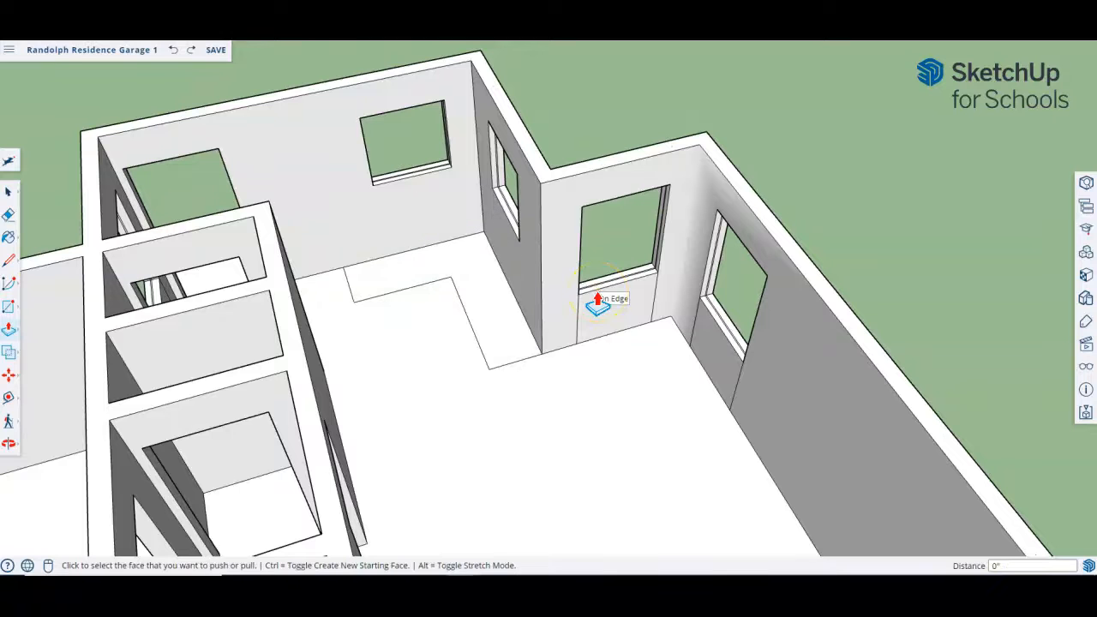
pyautogui.press('space')
# Step: Erase the leftover vertical edges below the window on the wall just past the counter outline
pyautogui.scroll(-2, 433, 303)
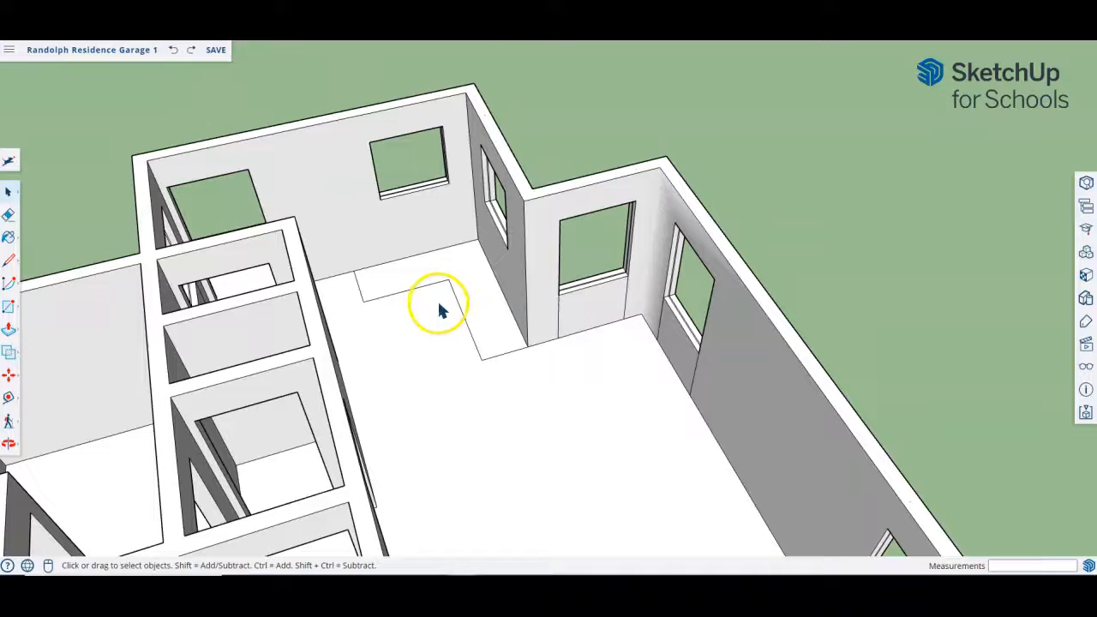
pyautogui.press('e')
pyautogui.scroll(3, 514, 336)
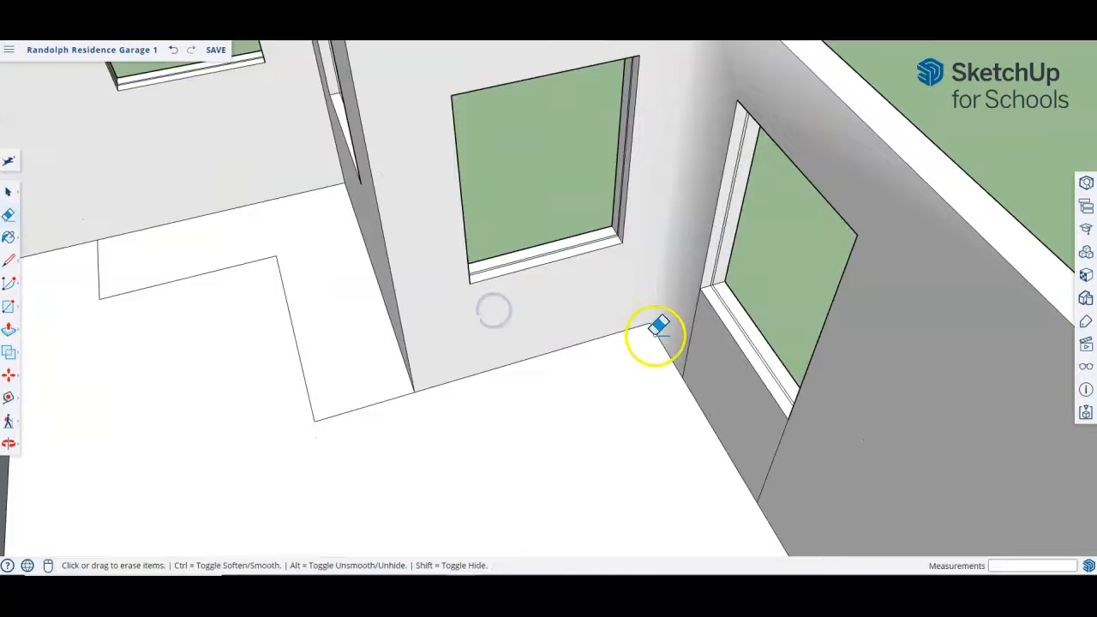
# Step: Erase the leftover vertical edge below the side-wall window next to the corner past the counter outline
pyautogui.keyDown('ctrl'); pyautogui.moveTo(772, 445); pyautogui.dragTo(782, 458); pyautogui.keyUp('ctrl')
pyautogui.press('l')
pyautogui.scroll(-5, 630, 378)
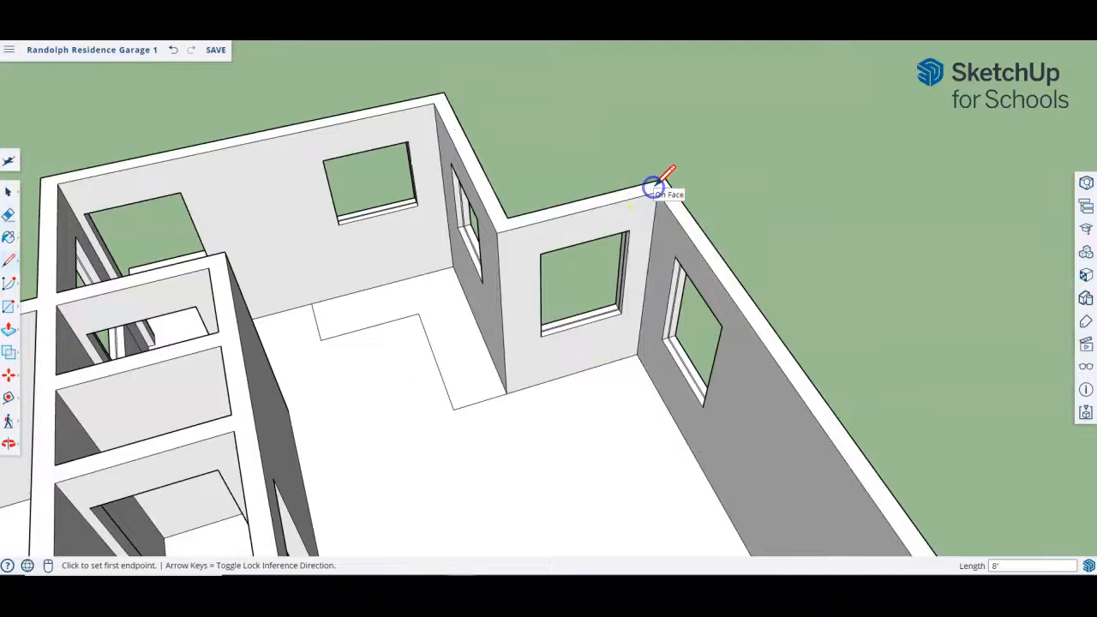
pyautogui.press('space')
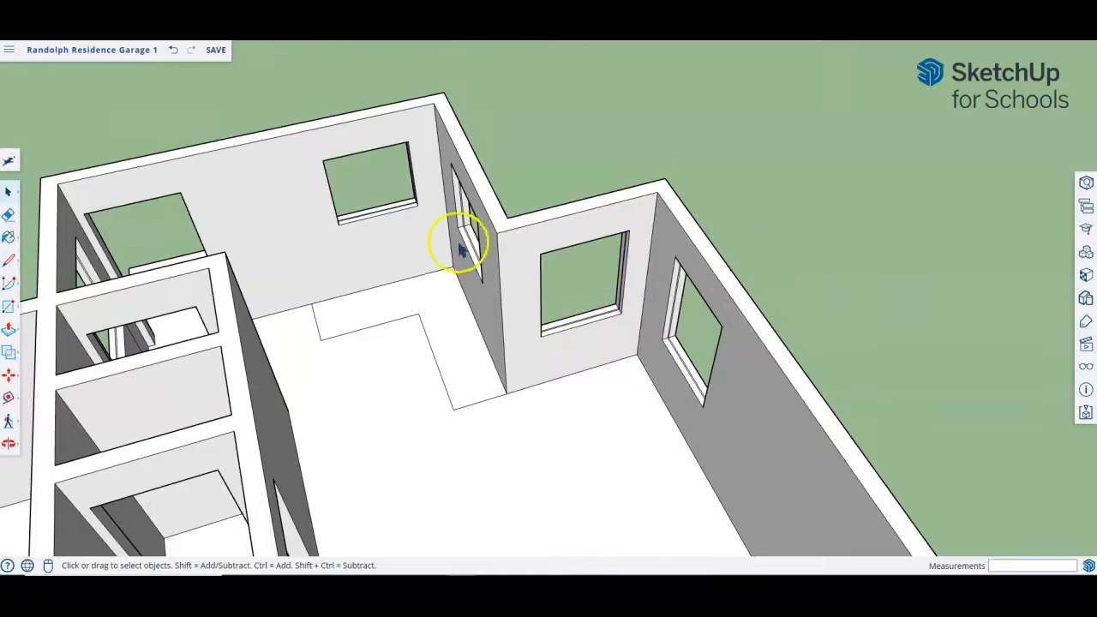
# Step: Push/Pull the thin middle sill strip of the recessed-wall window up 3' to the header as a glass pane
pyautogui.moveTo(701, 285); pyautogui.dragTo(96, 203, button='middle')
pyautogui.scroll(5, 648, 233)
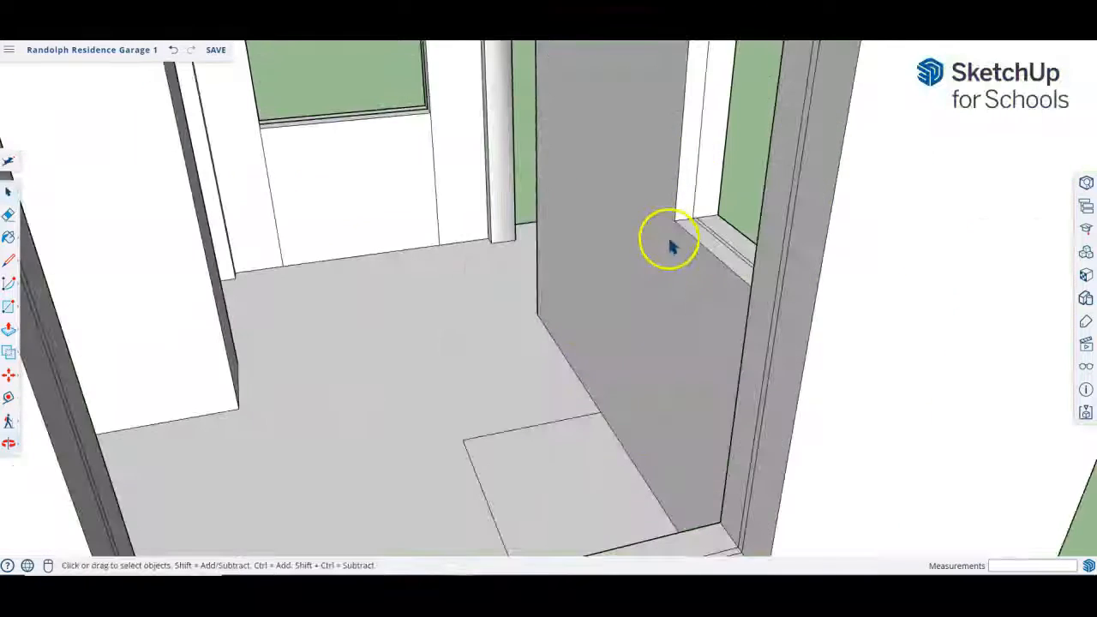
pyautogui.scroll(-3, 604, 319)
pyautogui.press('p')
pyautogui.scroll(5, 568, 353)
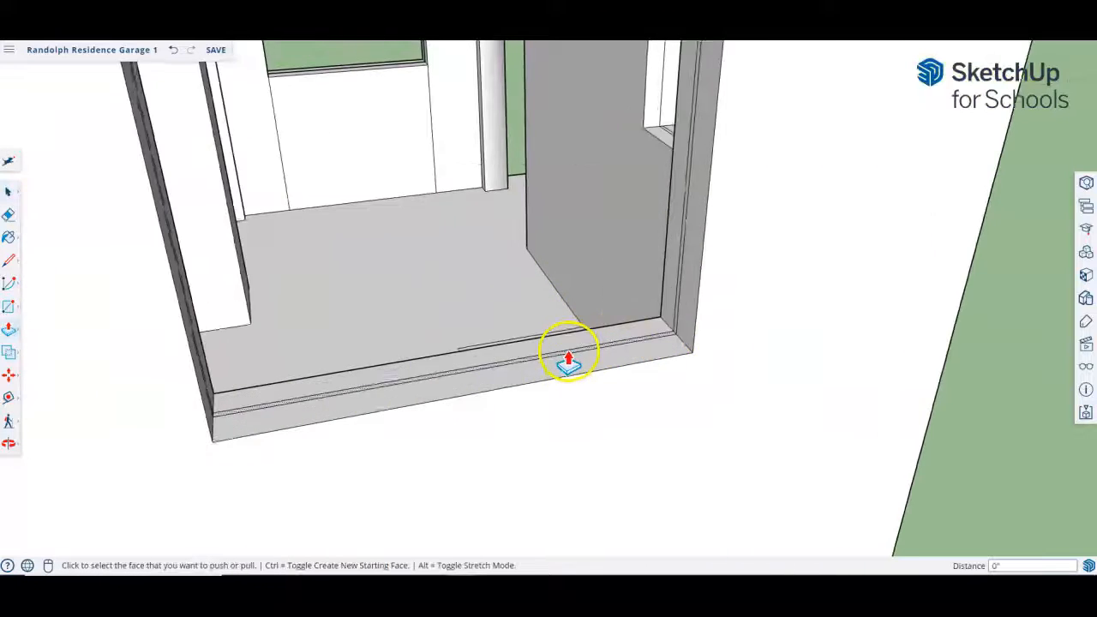
pyautogui.click(561, 352)
pyautogui.scroll(-5, 573, 399)
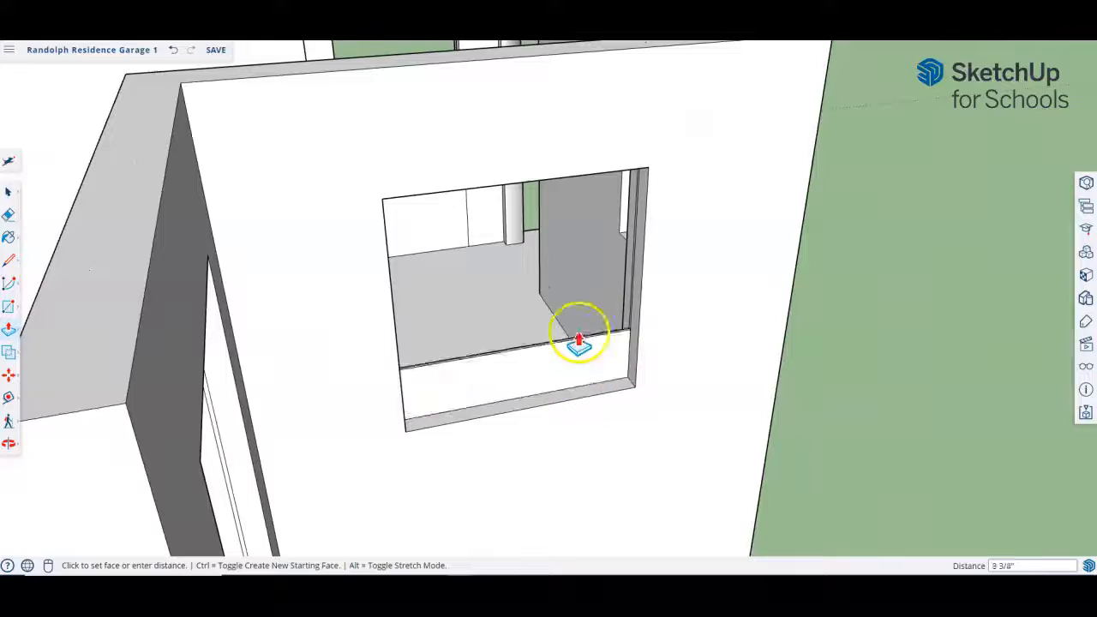
pyautogui.click(649, 168)
# Step: Extrude the middle sill strip of the long outer wall's window nearest the recess up 4' to the header
pyautogui.scroll(-5, 642, 270)
pyautogui.moveTo(642, 270); pyautogui.dragTo(507, 404, button='middle')
pyautogui.scroll(6, 553, 433)
pyautogui.scroll(3, 553, 433)
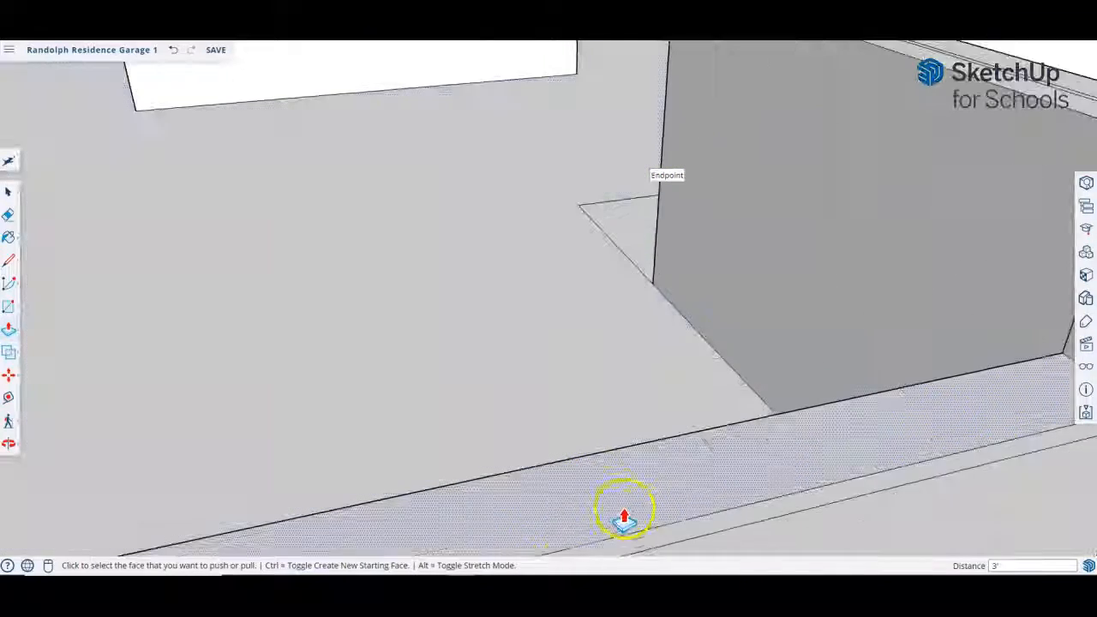
pyautogui.click(667, 528)
pyautogui.scroll(-3, 573, 480)
pyautogui.click(706, 176)
# Step: Fill the window at the far end of the long outer wall with a 4' pane from its middle sill strip
pyautogui.scroll(-5, 568, 294)
pyautogui.moveTo(568, 294); pyautogui.dragTo(608, 262, button='middle')
pyautogui.scroll(-3, 608, 262)
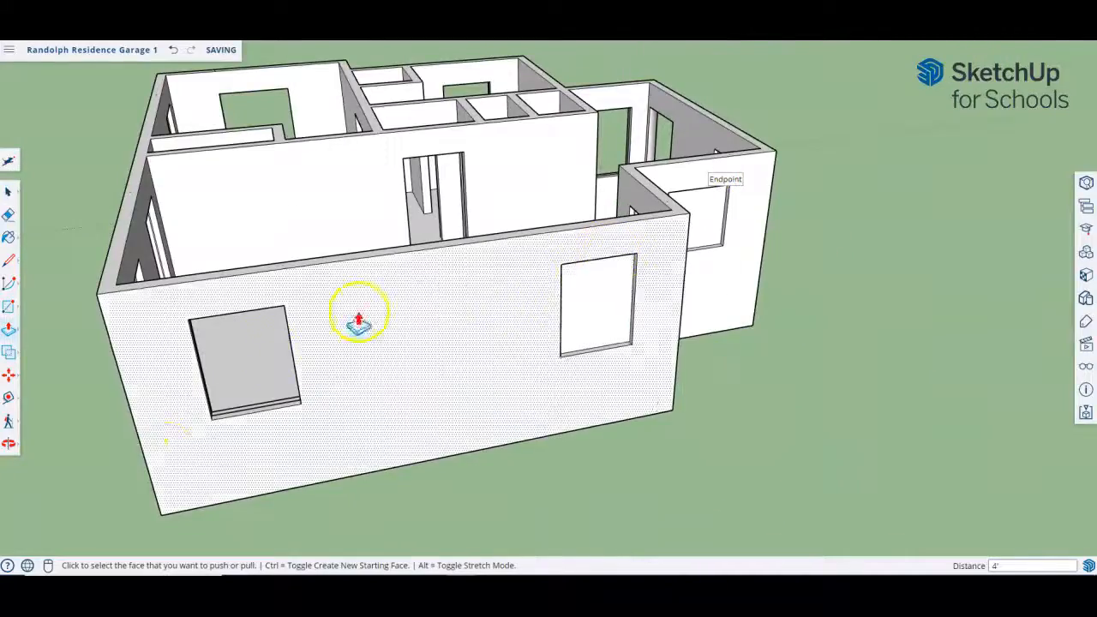
pyautogui.scroll(10, 208, 404)
pyautogui.click(507, 450)
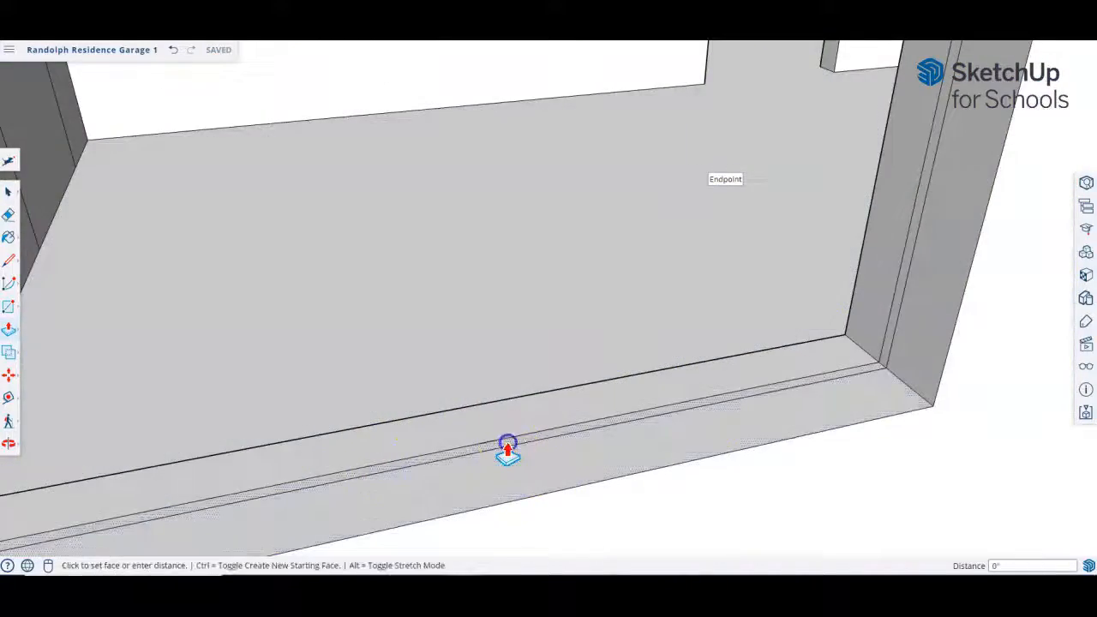
pyautogui.scroll(-6, 514, 452)
pyautogui.click(657, 127)
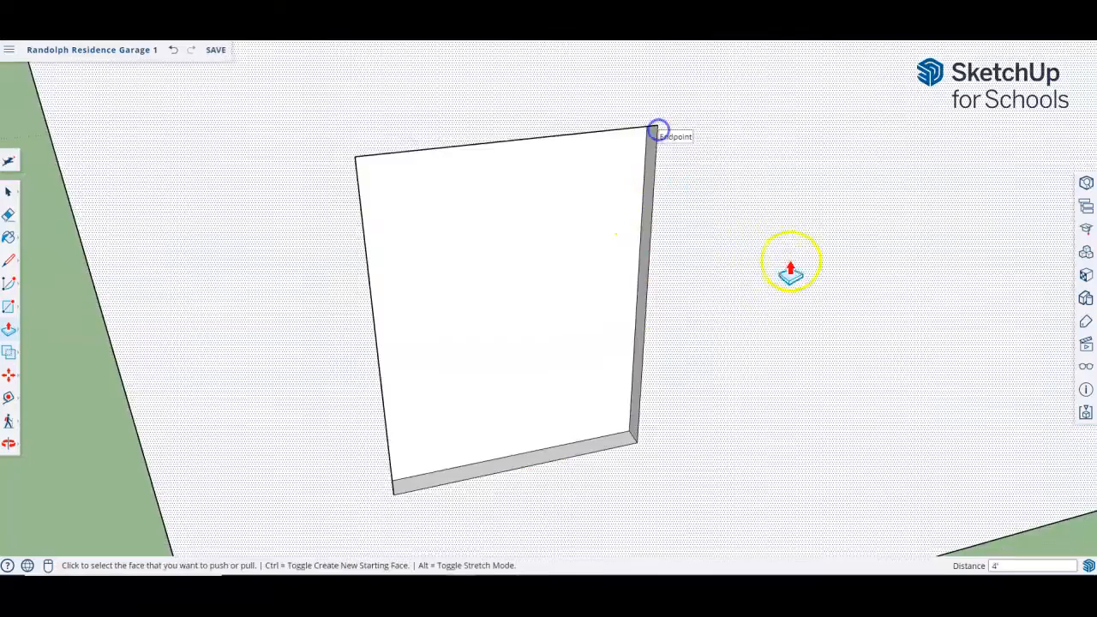
# Step: Raise the middle sill strip of the end wall's first window around the corner 4' to the opening's top
pyautogui.scroll(-5, 763, 316)
pyautogui.scroll(8, 658, 332)
pyautogui.click(512, 372)
pyautogui.scroll(2, 512, 374)
pyautogui.scroll(-5, 512, 375)
pyautogui.scroll(3, 480, 206)
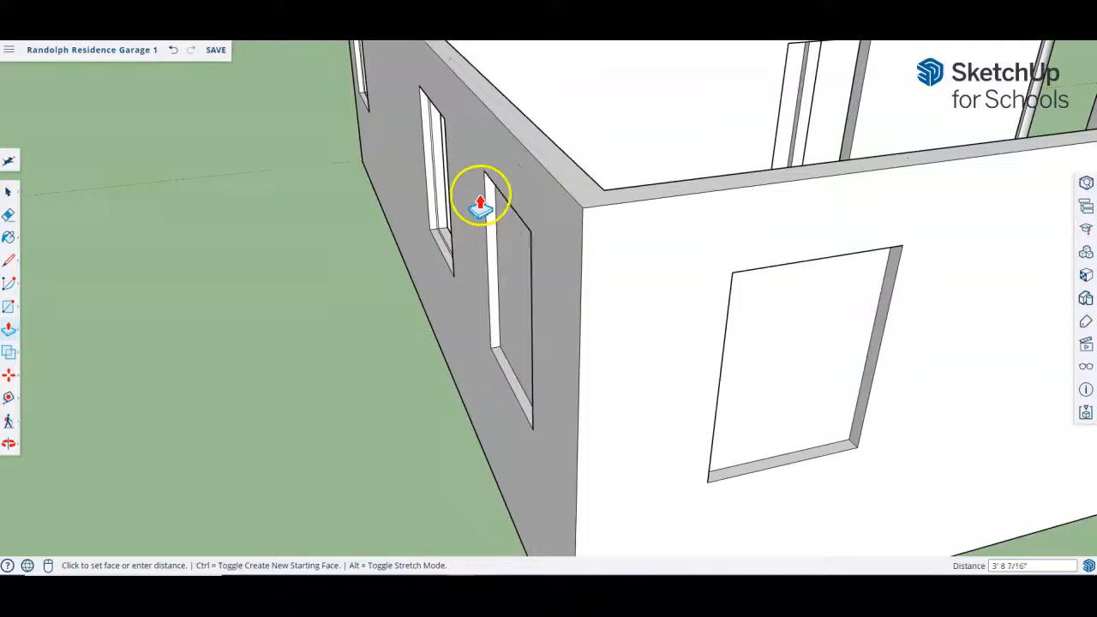
pyautogui.click(484, 178)
# Step: Pull the middle sill strips of the end wall's two remaining windows up 4' to form their panes
pyautogui.scroll(-5, 429, 258)
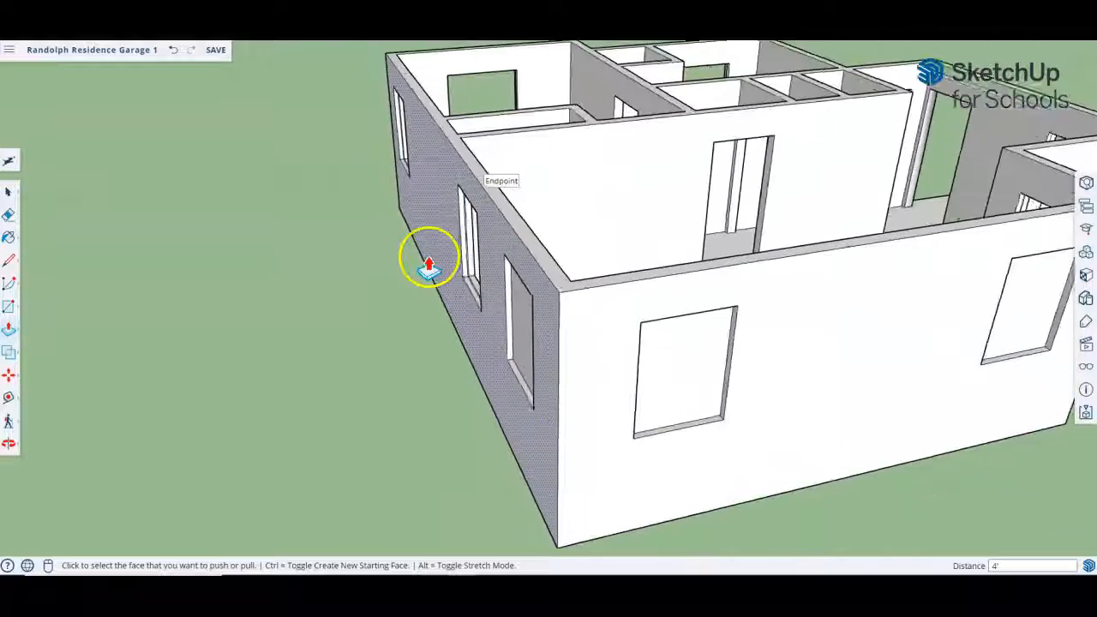
pyautogui.scroll(8, 609, 386)
pyautogui.click(651, 381)
pyautogui.scroll(-5, 649, 375)
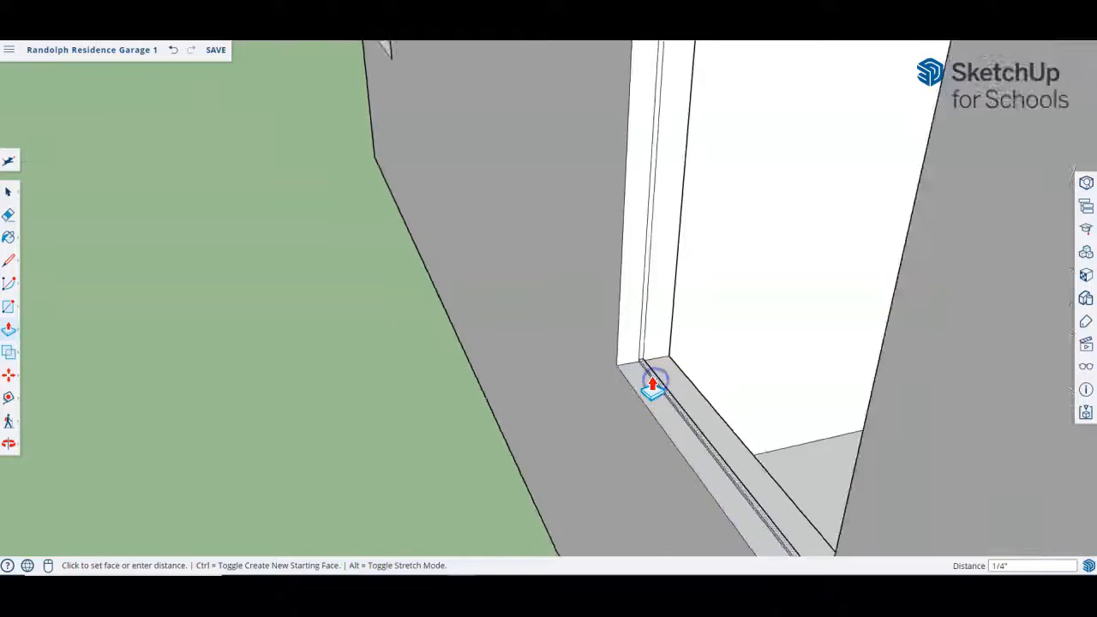
pyautogui.scroll(-3, 784, 392)
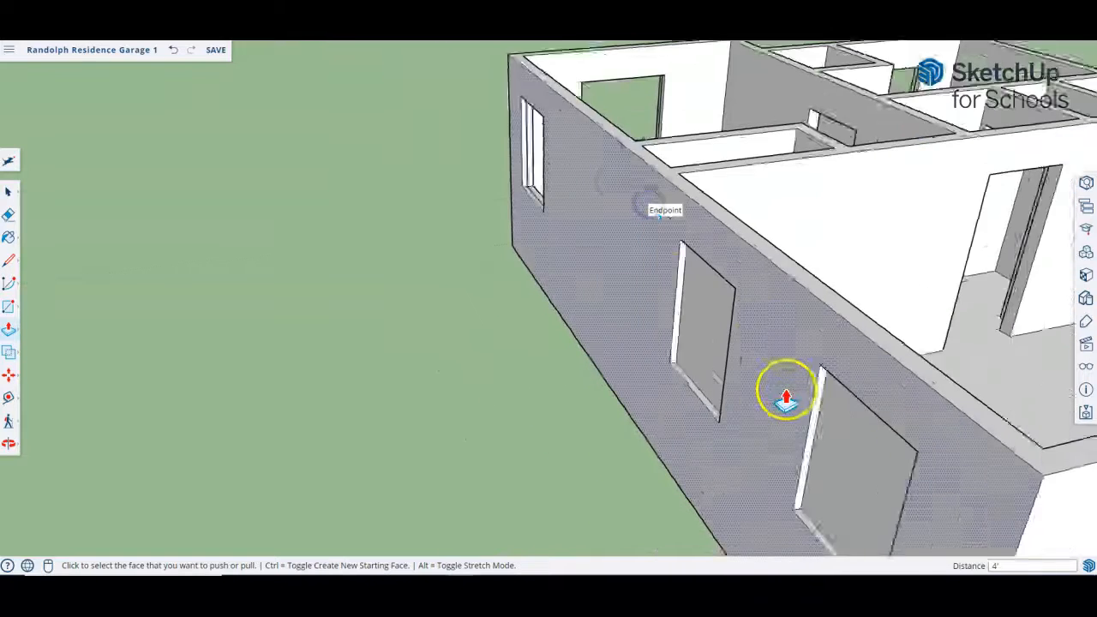
pyautogui.scroll(10, 551, 188)
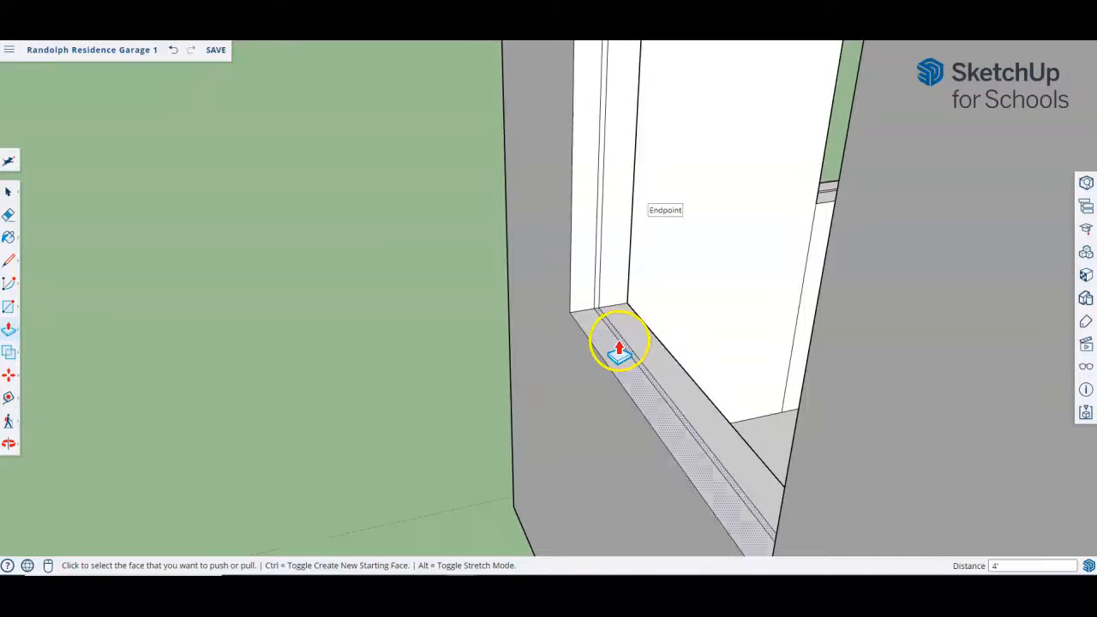
pyautogui.click(619, 352)
pyautogui.scroll(-5, 616, 178)
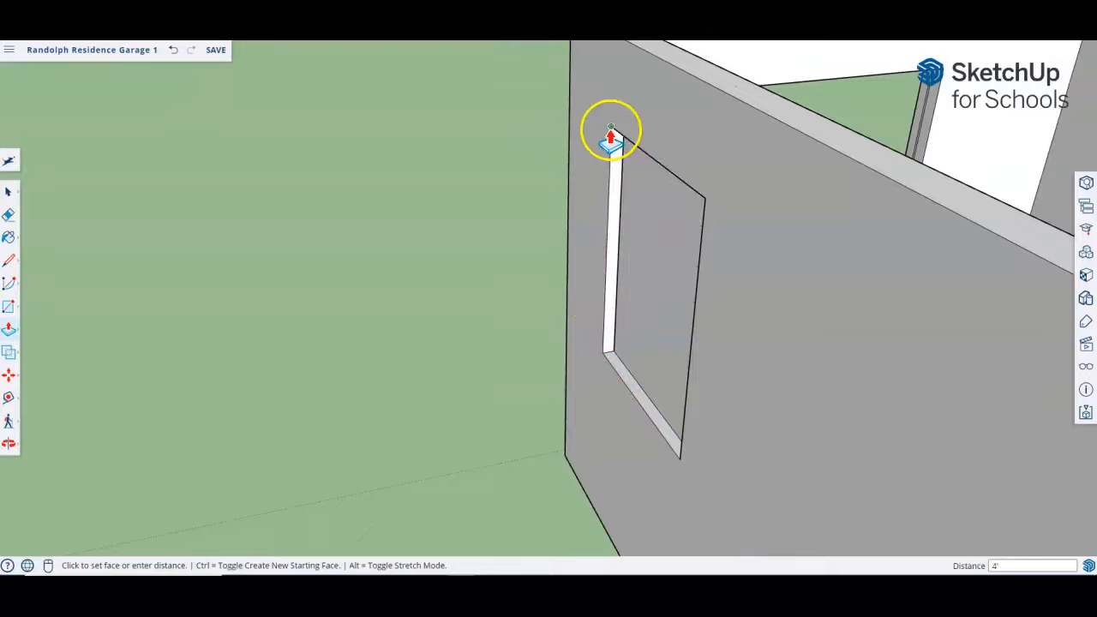
pyautogui.click(610, 136)
# Step: Raise a 4' pane from the middle sill strip of the side-wall window around the next corner
pyautogui.scroll(-5, 574, 233)
pyautogui.moveTo(641, 233); pyautogui.dragTo(588, 184, button='middle')
pyautogui.scroll(-3, 755, 447)
pyautogui.scroll(6, 639, 270)
pyautogui.scroll(5, 655, 300)
pyautogui.click(654, 300)
pyautogui.moveTo(654, 291); pyautogui.dragTo(660, 152, button='middle')
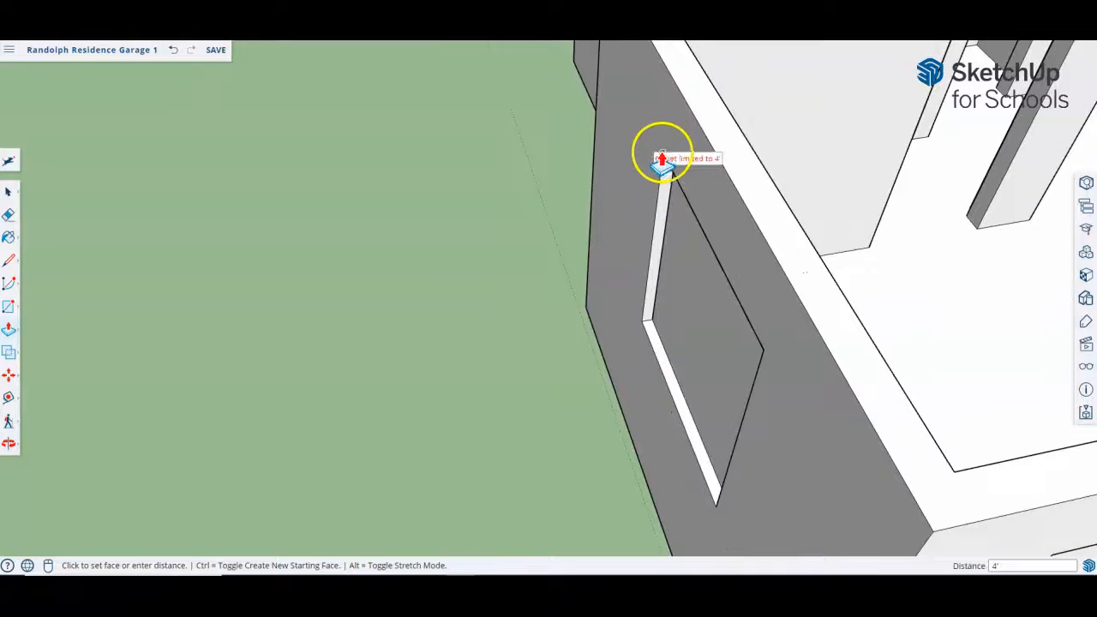
pyautogui.click(661, 158)
# Step: Raise a 4' pane from the middle sill strip of the window on the set-back part of that side wall
pyautogui.scroll(-3, 783, 355)
pyautogui.scroll(-2, 703, 216)
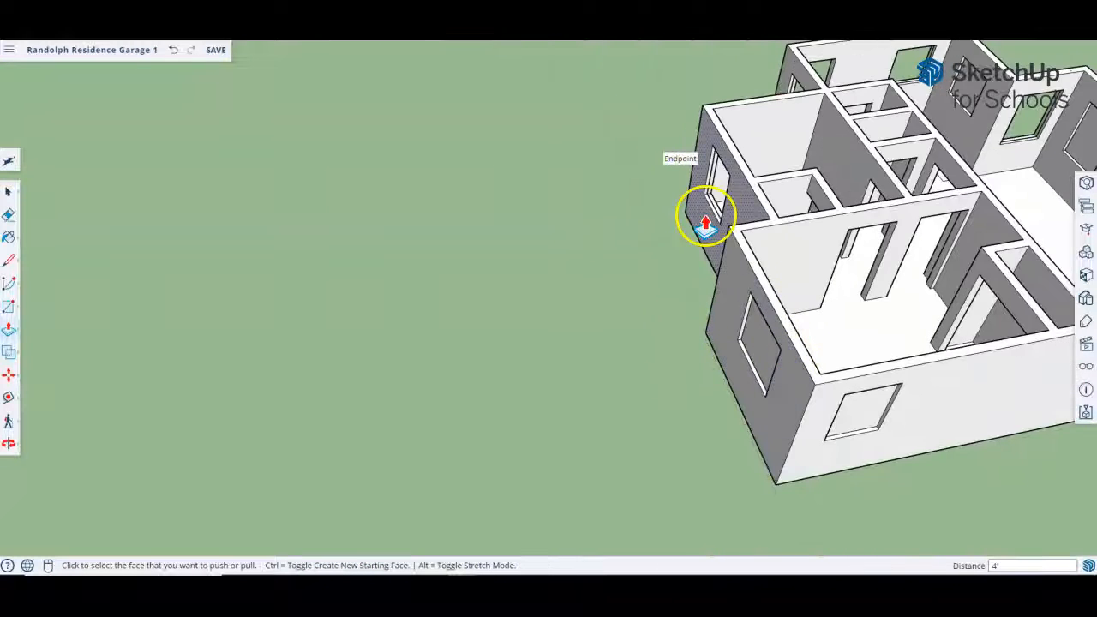
pyautogui.scroll(4, 702, 246)
pyautogui.scroll(5, 702, 246)
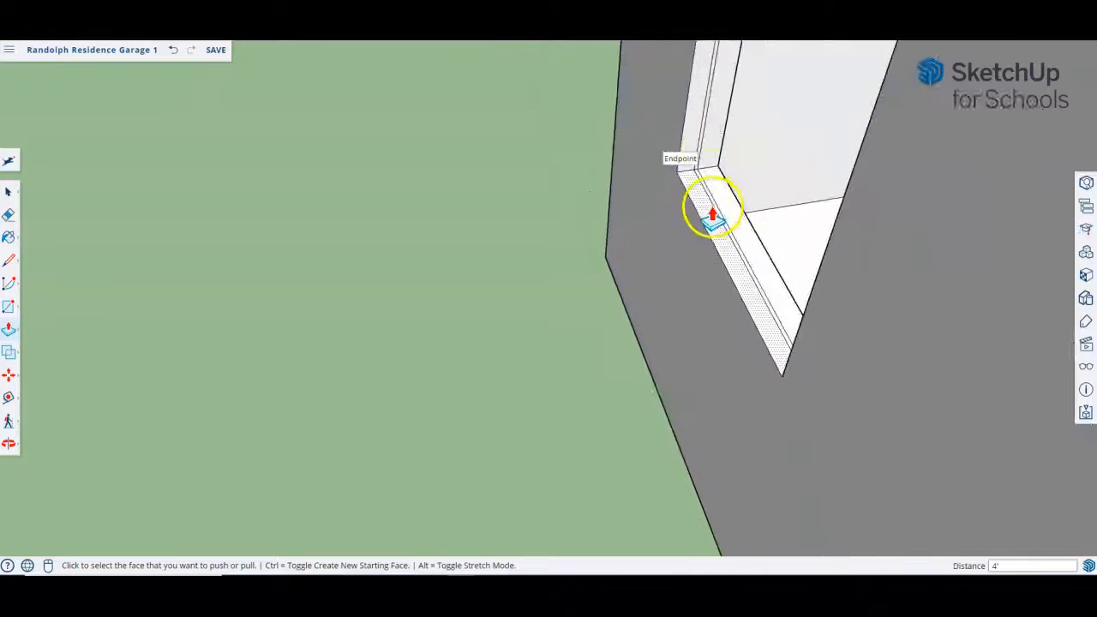
pyautogui.click(713, 214)
pyautogui.scroll(-3, 736, 244)
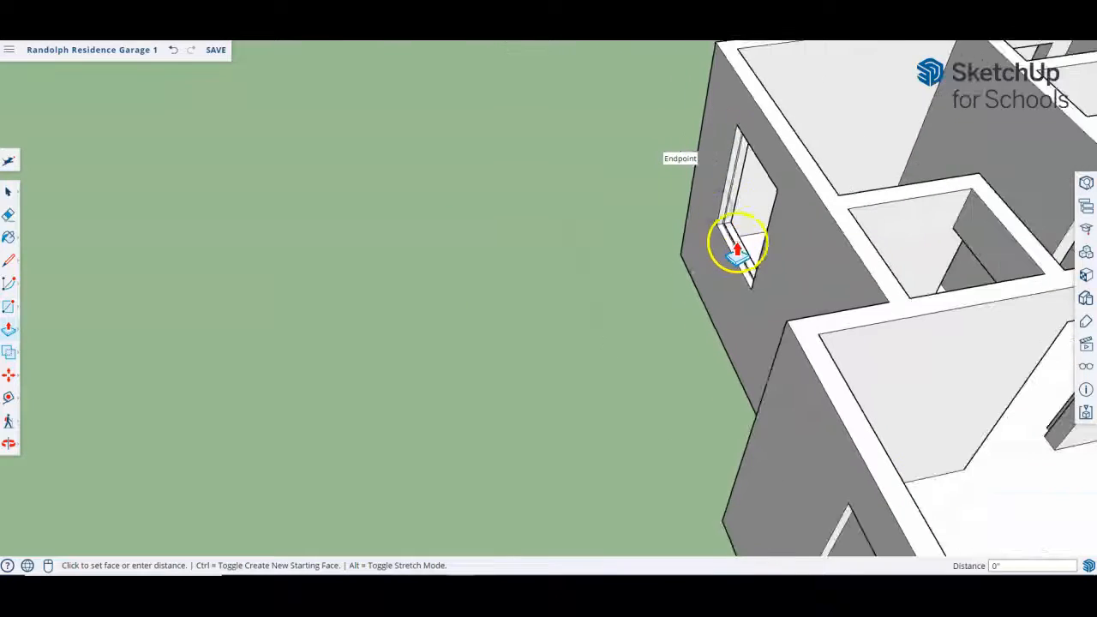
pyautogui.click(737, 138)
# Step: Extrude the middle sill strip of the window on the wall beside the porch slab up 4' to the header
pyautogui.scroll(-5, 683, 220)
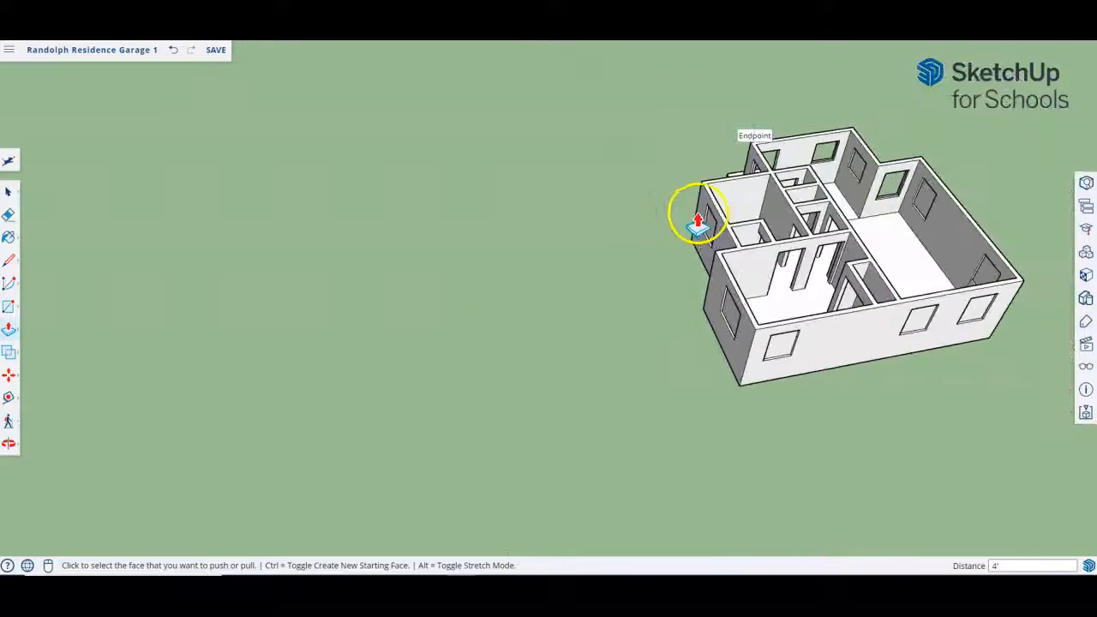
pyautogui.scroll(4, 732, 161)
pyautogui.moveTo(731, 161); pyautogui.dragTo(796, 419, button='middle')
pyautogui.scroll(-3, 796, 418)
pyautogui.scroll(6, 797, 419)
pyautogui.click(568, 433)
pyautogui.scroll(-3, 568, 433)
pyautogui.click(387, 123)
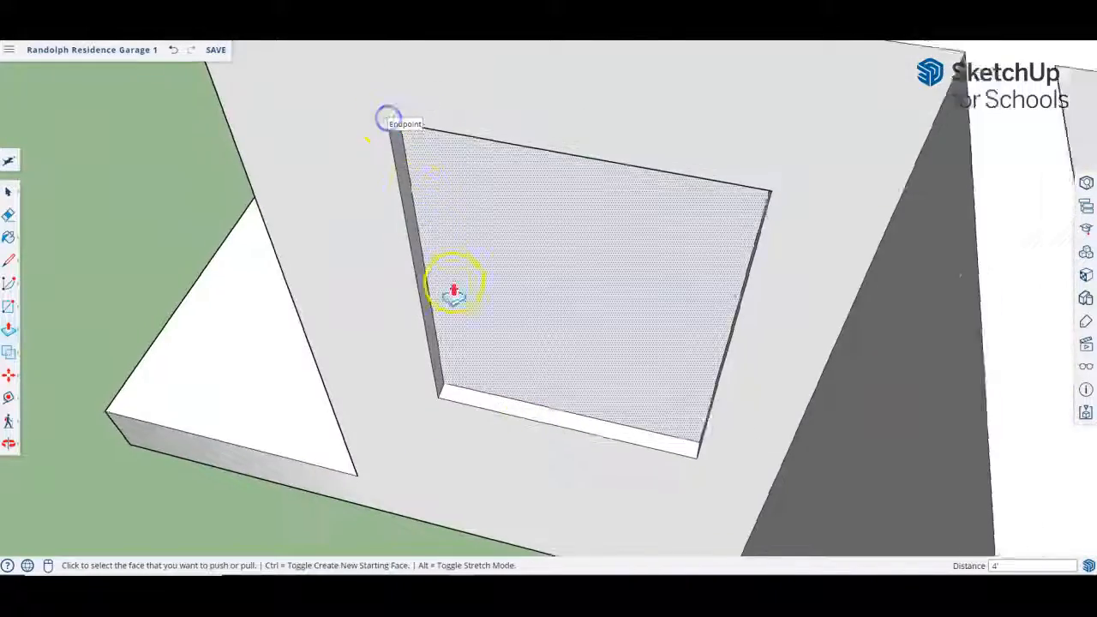
# Step: Raise a 3' pane in the window above the counter outline on the wall with the door opening
pyautogui.scroll(-3, 455, 286)
pyautogui.scroll(6, 478, 283)
pyautogui.moveTo(481, 207); pyautogui.dragTo(421, 149)
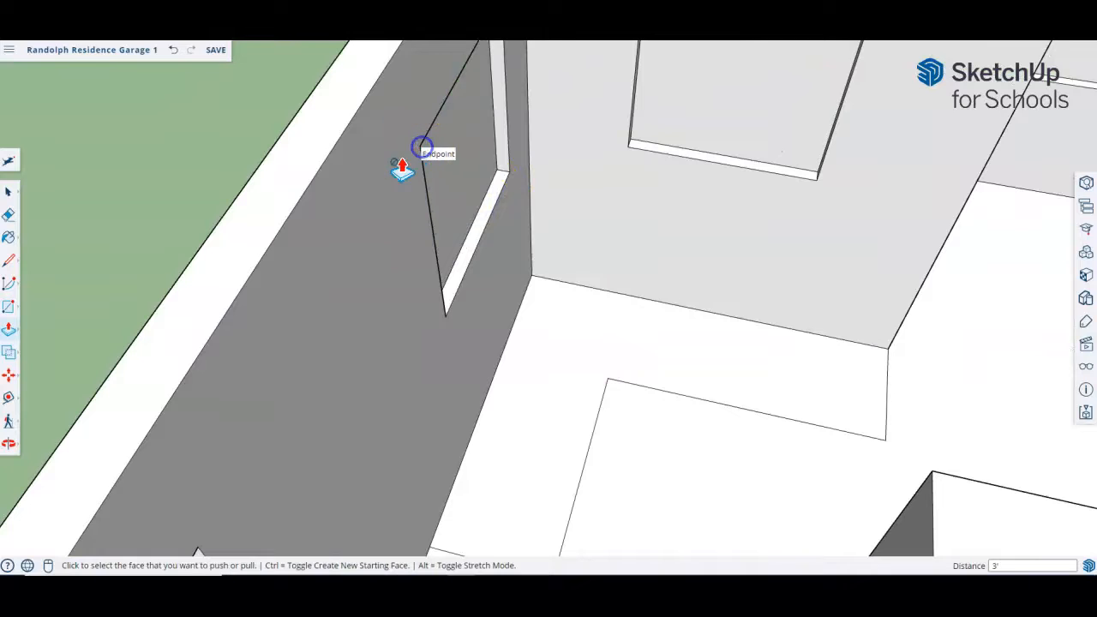
pyautogui.scroll(-5, 398, 176)
pyautogui.press('space')
# Step: Paint the inside of both counter-corner window panes and the nearest long-wall pane with Translucent Glass Gray from Glass and Mirrors
pyautogui.press('b')
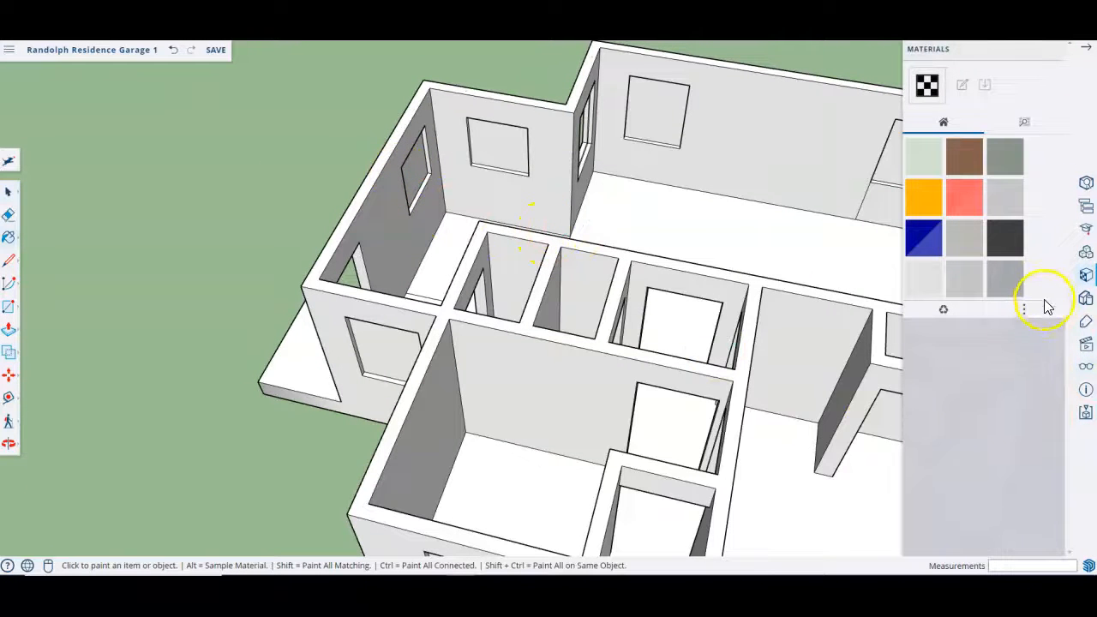
pyautogui.click(1025, 125)
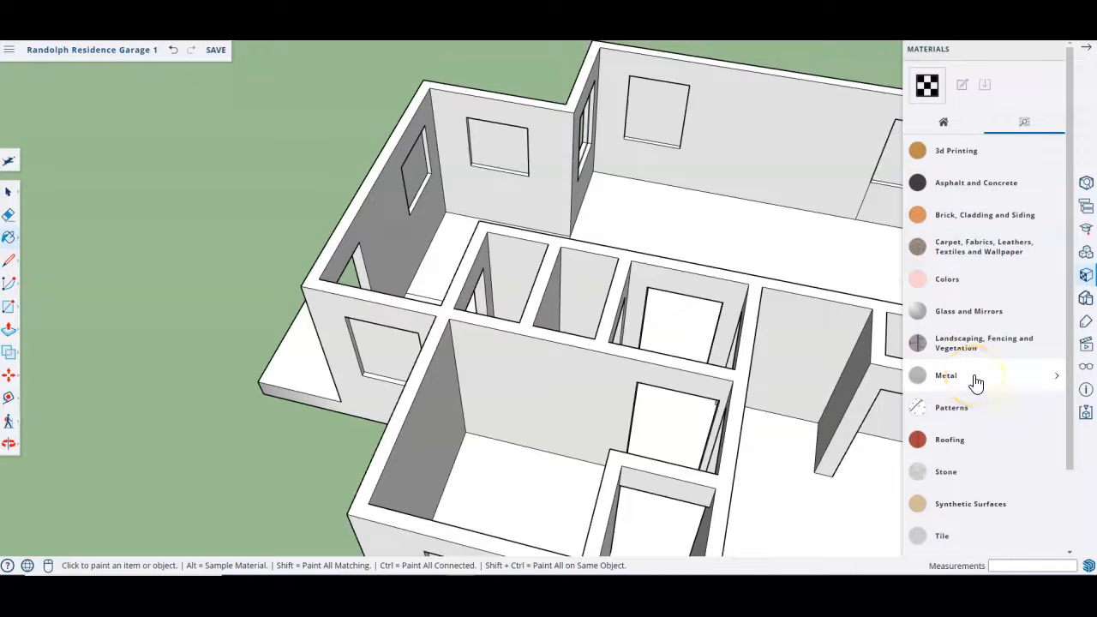
pyautogui.click(1047, 316)
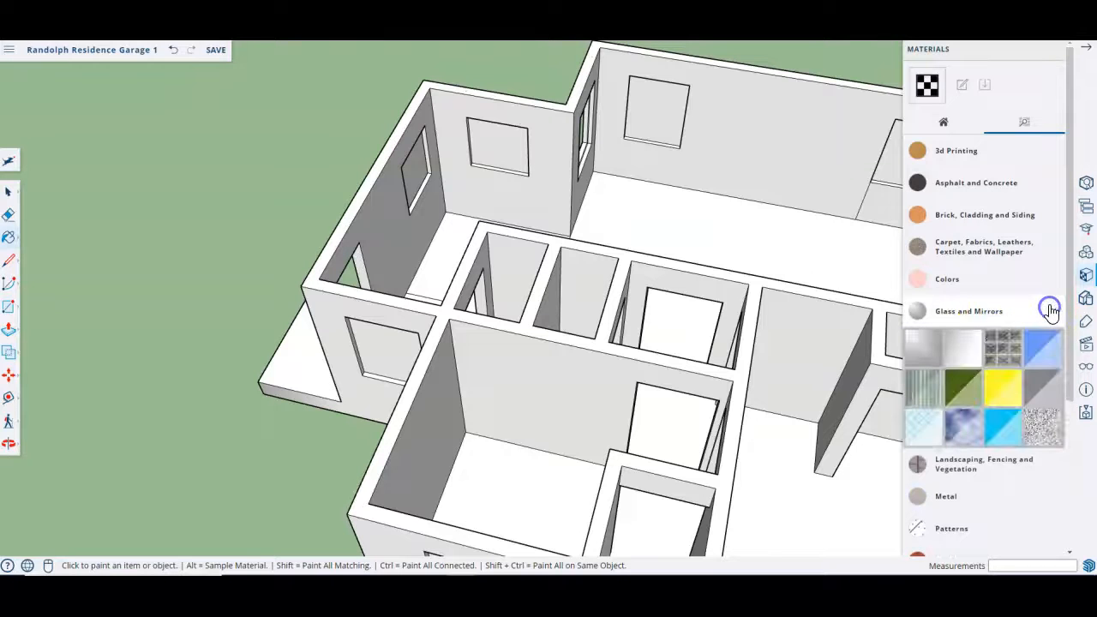
pyautogui.click(1048, 407)
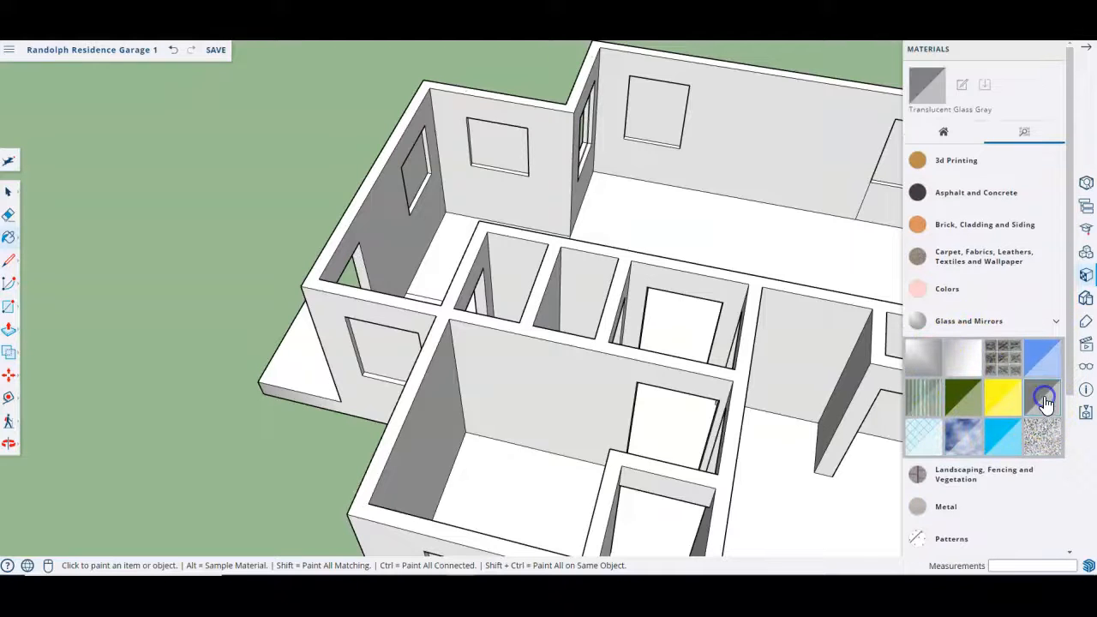
pyautogui.scroll(4, 420, 158)
pyautogui.click(427, 163)
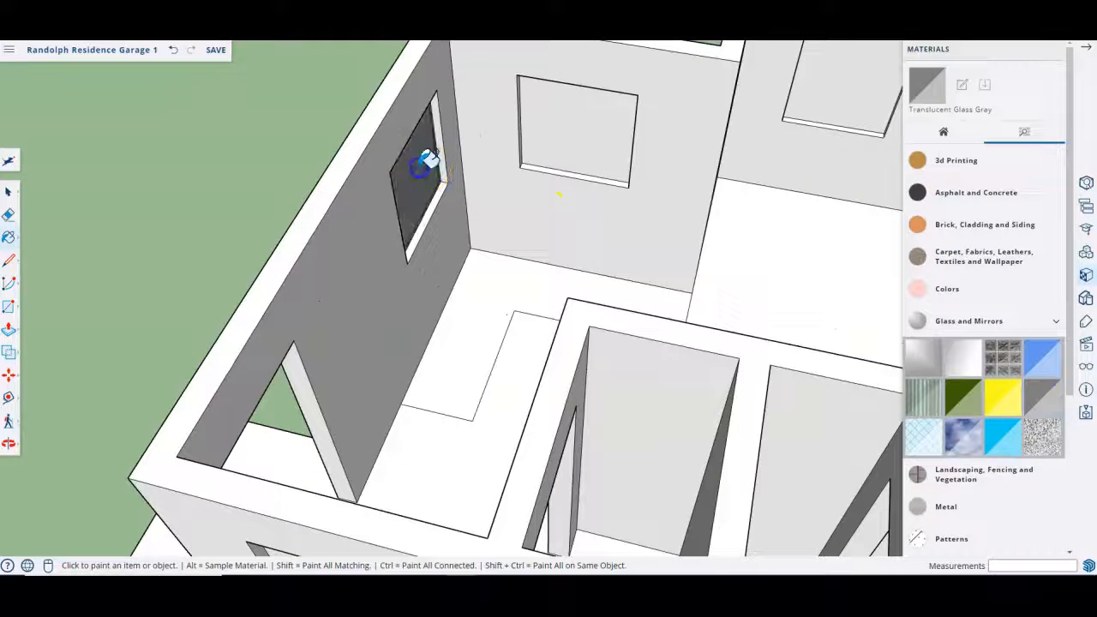
pyautogui.click(561, 130)
pyautogui.scroll(-4, 404, 197)
pyautogui.click(670, 123)
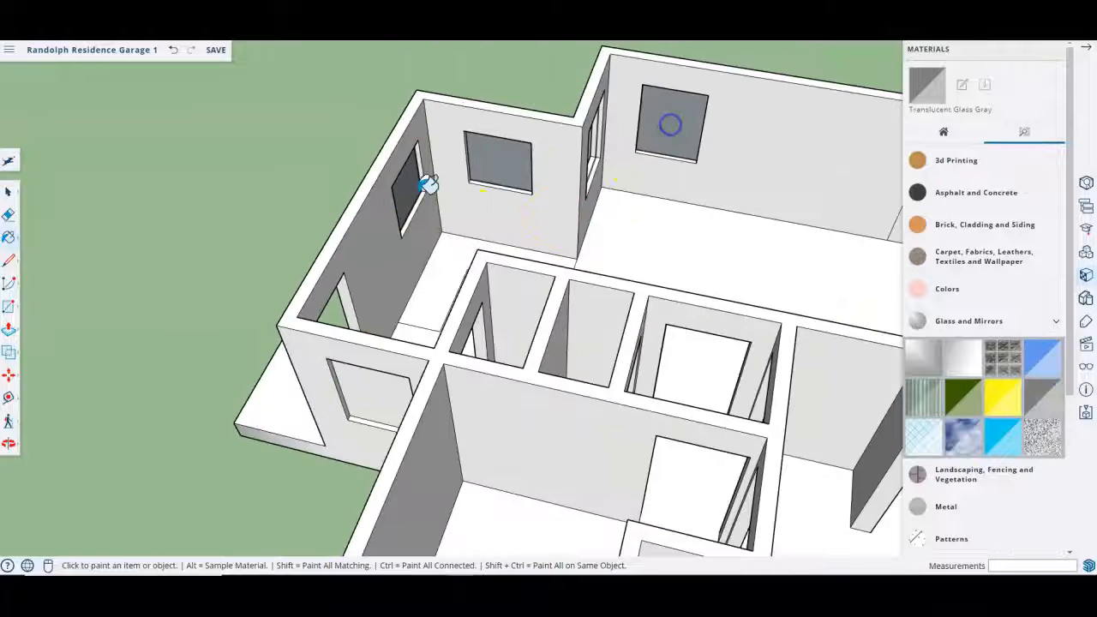
# Step: Paint the outside faces of those same three window panes with Translucent Glass Gray
pyautogui.moveTo(417, 196); pyautogui.dragTo(857, 166, button='middle')
pyautogui.click(365, 377)
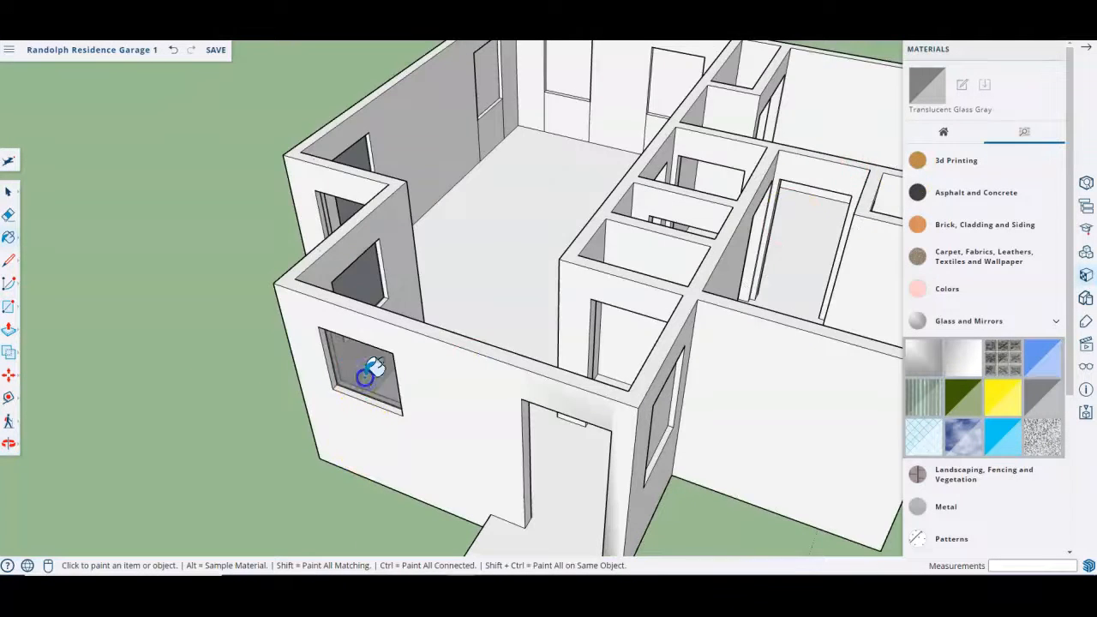
pyautogui.moveTo(301, 322); pyautogui.dragTo(1016, 297, button='middle')
pyautogui.click(601, 379)
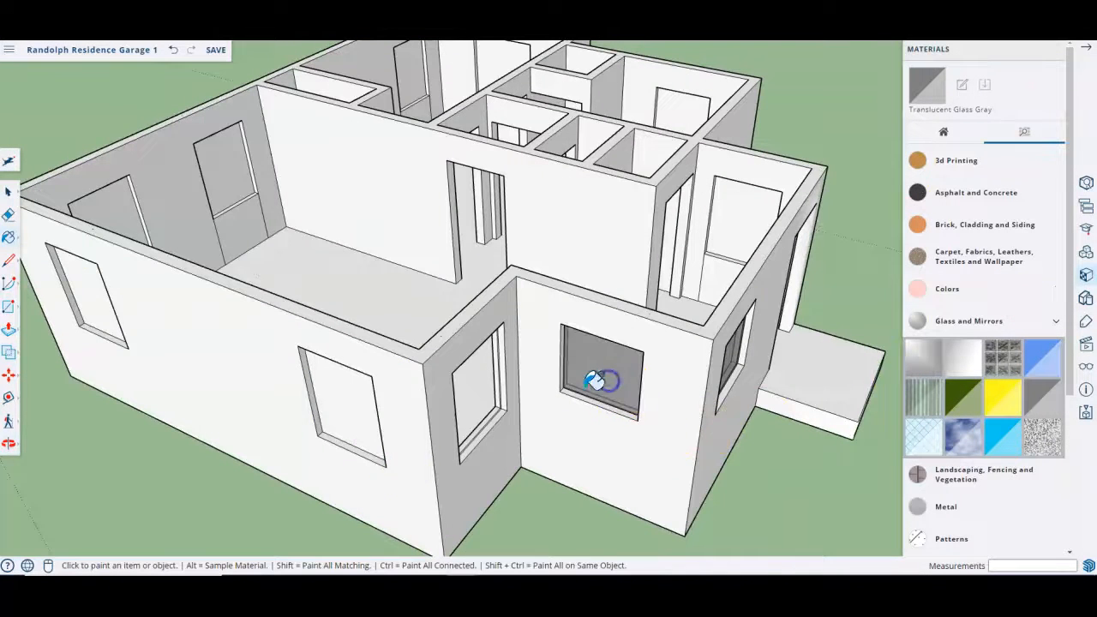
pyautogui.click(337, 409)
# Step: Apply Translucent Glass Gray to the outside of the long wall's far window and the inside of the adjoining end-wall window
pyautogui.scroll(-3, 569, 421)
pyautogui.moveTo(569, 421); pyautogui.dragTo(335, 360, button='middle')
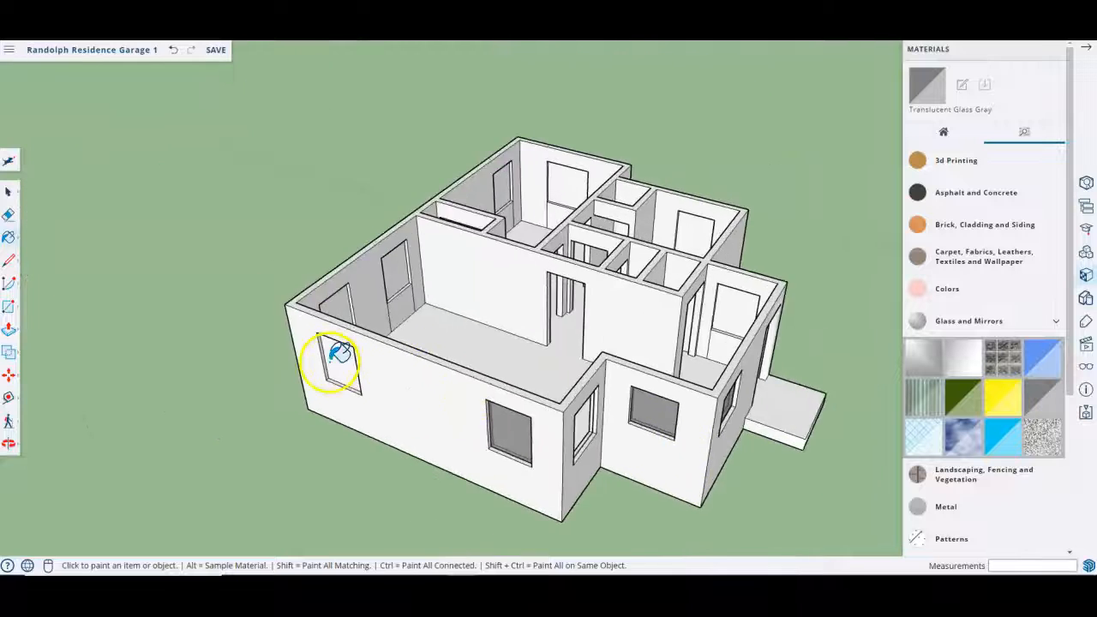
pyautogui.scroll(4, 343, 352)
pyautogui.click(347, 343)
pyautogui.click(342, 288)
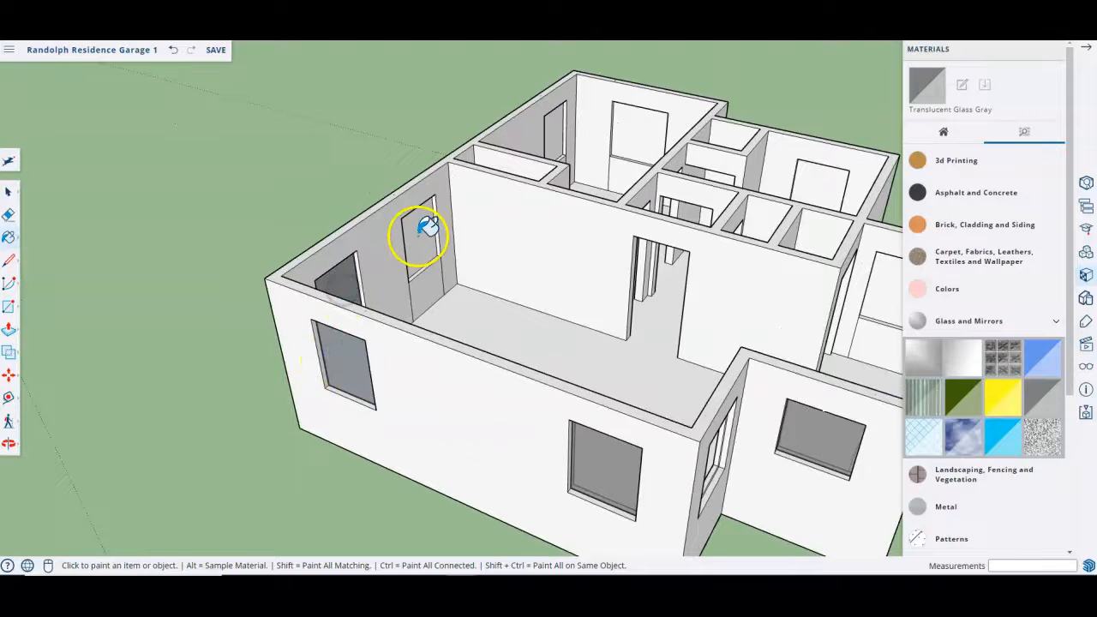
# Step: Paint the inside panes of the end wall's second window, the corner room's two windows and the set-back room's window Translucent Glass Gray
pyautogui.click(421, 231)
pyautogui.click(635, 127)
pyautogui.click(811, 178)
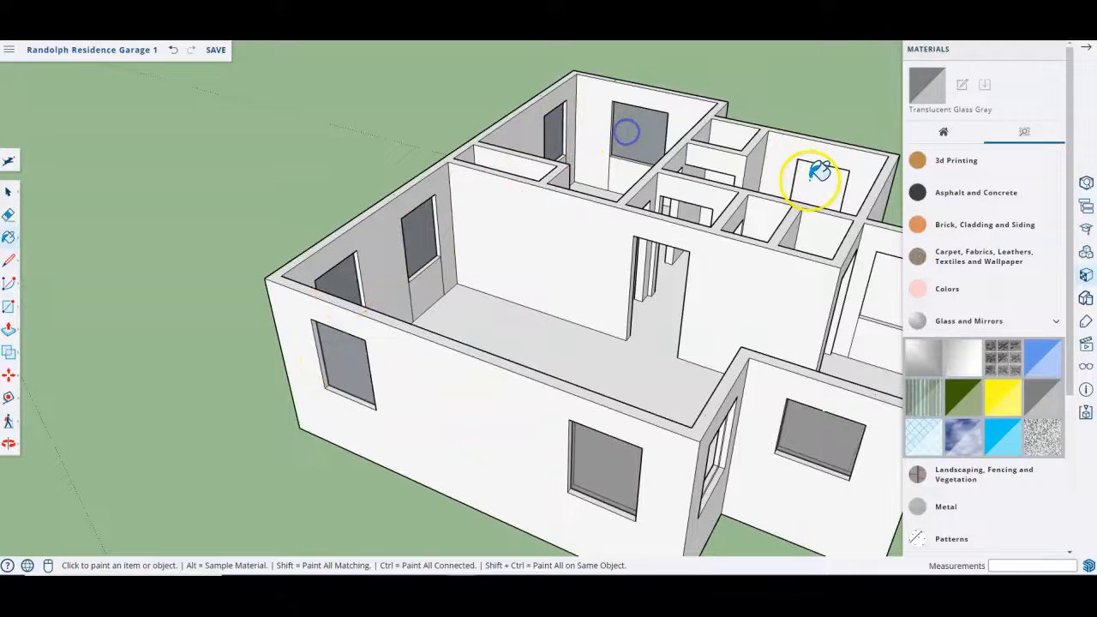
pyautogui.scroll(-4, 569, 237)
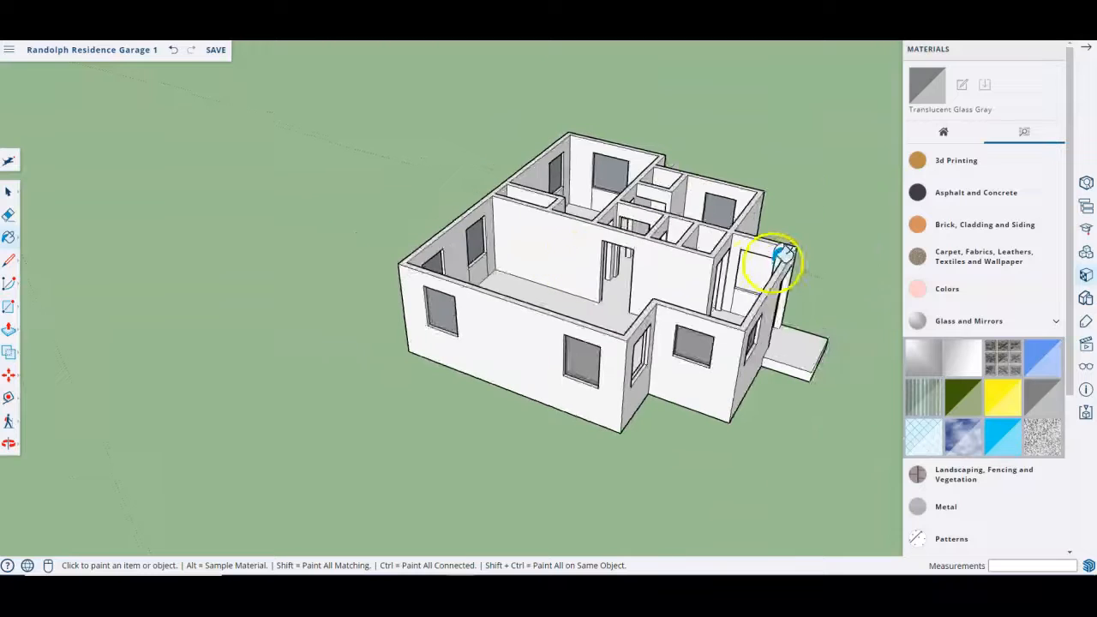
pyautogui.scroll(6, 429, 306)
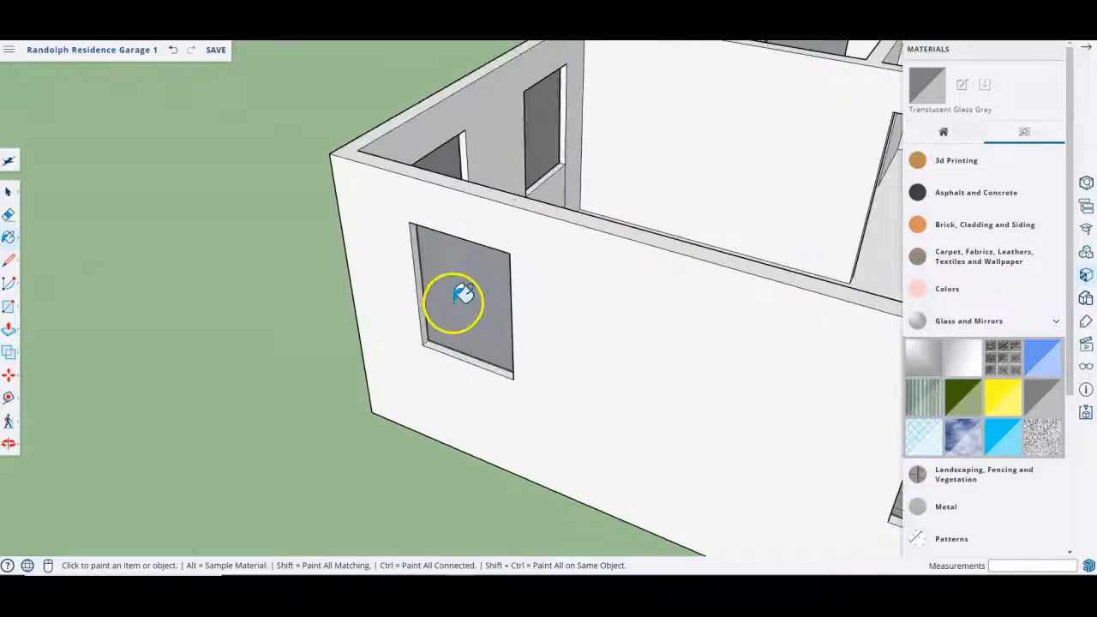
# Step: Paint the large room's remaining inside pane and the outside faces of two windows on the adjoining wall Translucent Glass Gray
pyautogui.moveTo(668, 238); pyautogui.dragTo(75, 313, button='middle')
pyautogui.click(418, 169)
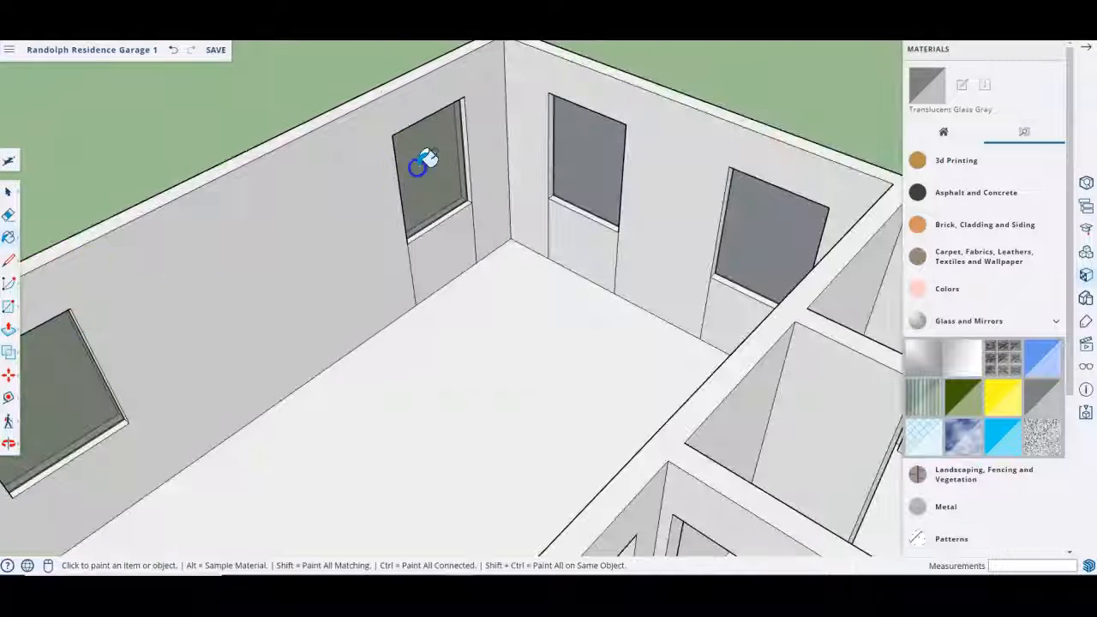
pyautogui.scroll(1, 123, 177)
pyautogui.moveTo(172, 181)
pyautogui.mouseDown(button='middle')
pyautogui.moveTo(518, 251)
pyautogui.moveTo(568, 311)
pyautogui.mouseUp(button='middle')
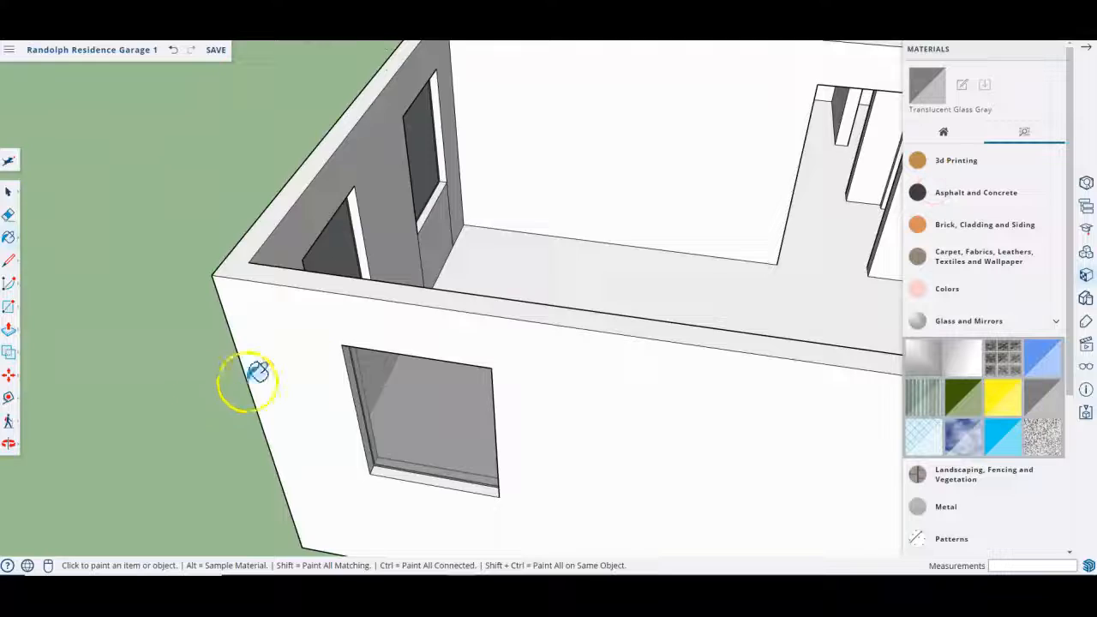
pyautogui.moveTo(246, 380); pyautogui.dragTo(657, 300, button='middle')
pyautogui.click(590, 294)
pyautogui.click(357, 253)
pyautogui.moveTo(357, 254)
pyautogui.mouseDown(button='middle')
pyautogui.moveTo(514, 343)
pyautogui.moveTo(441, 213)
pyautogui.moveTo(291, 228)
pyautogui.moveTo(820, 259)
pyautogui.mouseUp(button='middle')
pyautogui.scroll(-5, 820, 259)
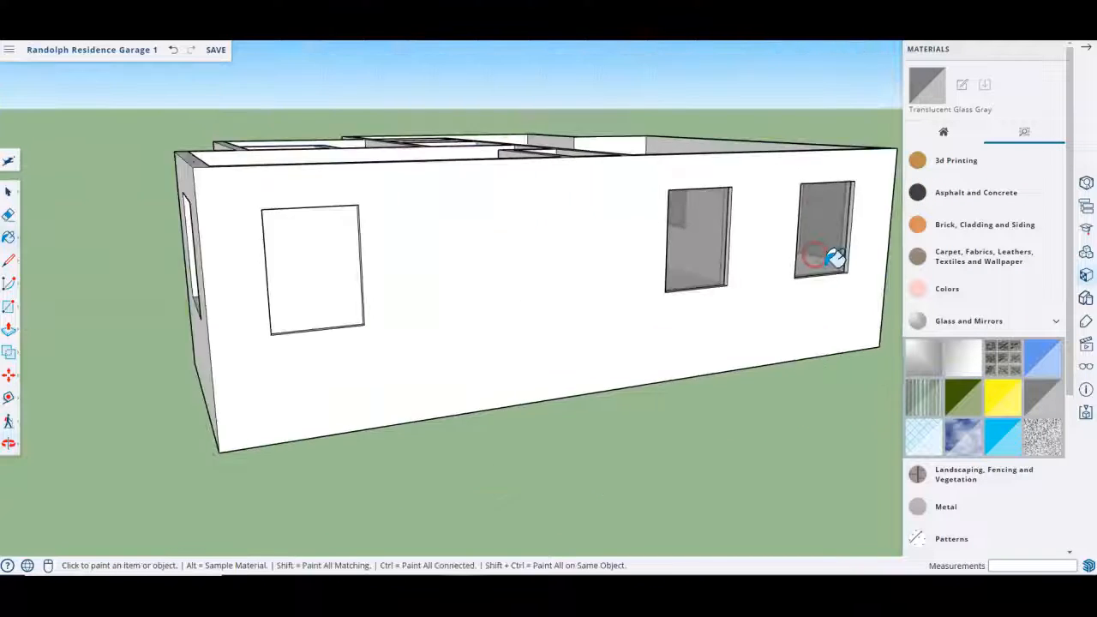
# Step: Apply Translucent Glass Gray to the outside panes of the corner room's two windows, the set-back room's window and the window beside the porch
pyautogui.scroll(3, 549, 267)
pyautogui.click(553, 261)
pyautogui.moveTo(446, 249); pyautogui.dragTo(690, 262, button='middle')
pyautogui.click(594, 243)
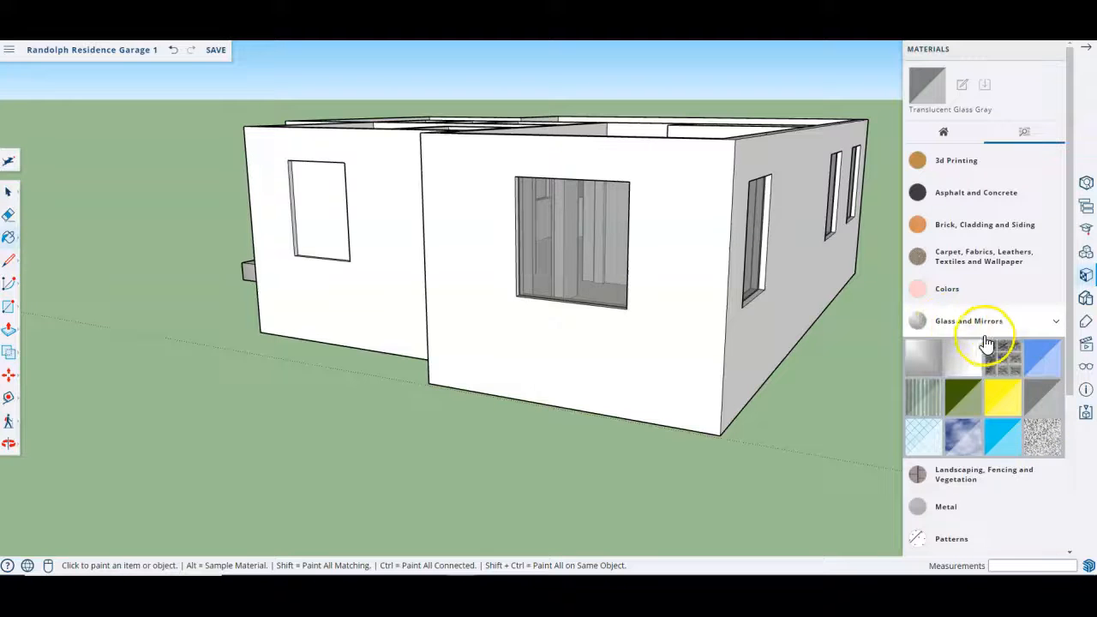
pyautogui.click(353, 193)
pyautogui.scroll(-3, 382, 225)
pyautogui.moveTo(388, 225)
pyautogui.mouseDown(button='middle')
pyautogui.moveTo(466, 232)
pyautogui.moveTo(624, 194)
pyautogui.moveTo(776, 209)
pyautogui.moveTo(503, 228)
pyautogui.mouseUp(button='middle')
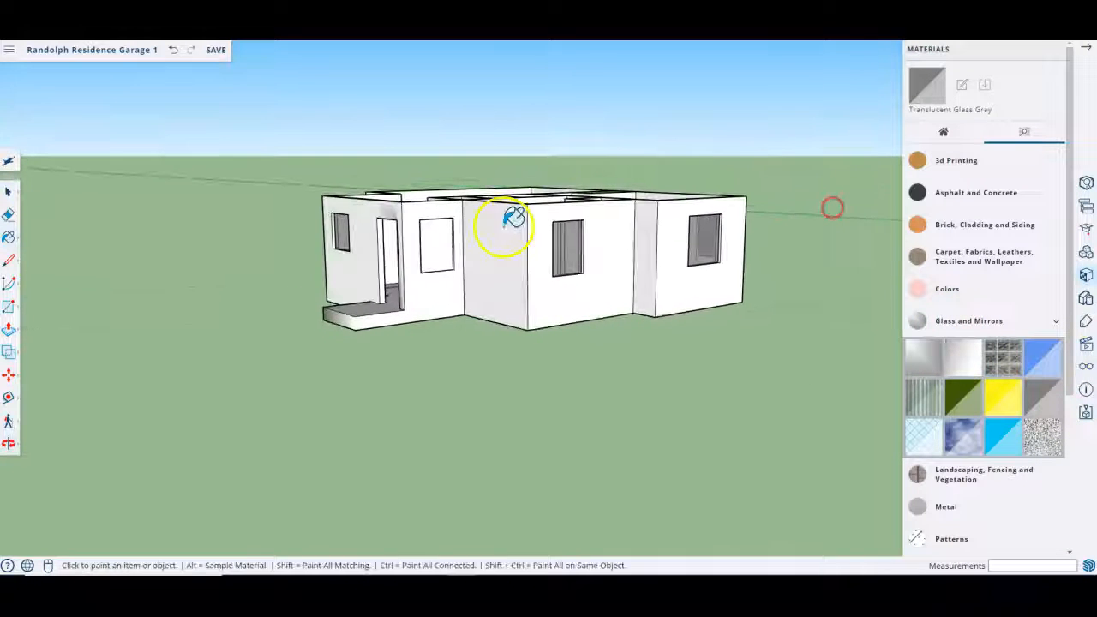
pyautogui.scroll(3, 460, 248)
pyautogui.click(438, 245)
# Step: Push/Pull the thin strip on the sill of the unglazed recessed-wall window up 4' to the header as a glass pane
pyautogui.moveTo(331, 190); pyautogui.dragTo(931, 334, button='middle')
pyautogui.scroll(-3, 614, 165)
pyautogui.scroll(4, 515, 324)
pyautogui.scroll(4, 519, 313)
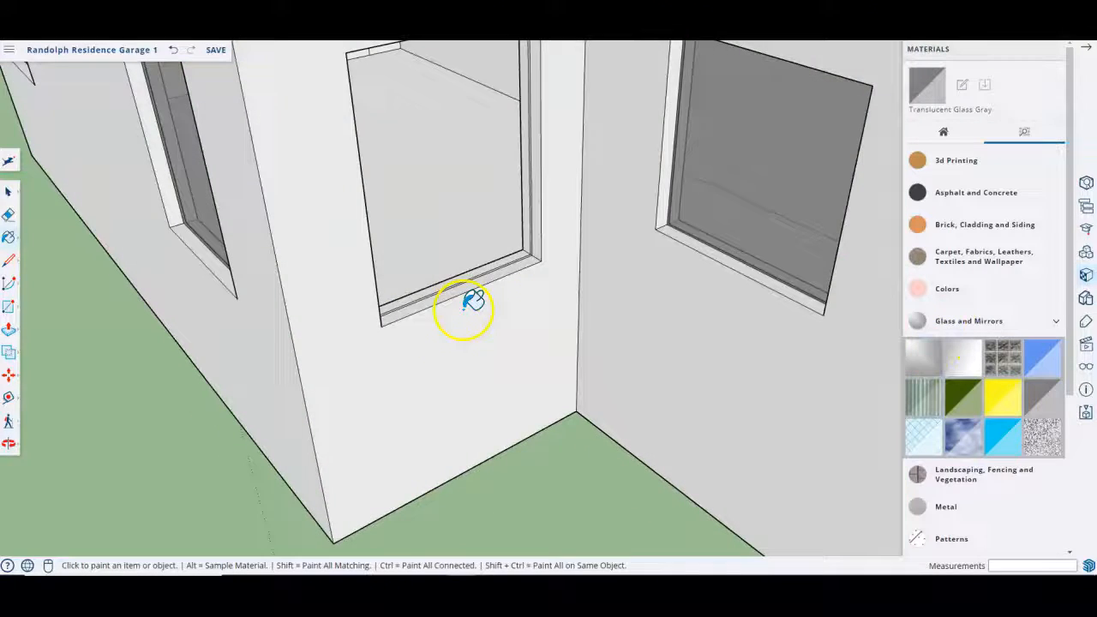
pyautogui.press('p')
pyautogui.scroll(5, 485, 274)
pyautogui.click(519, 315)
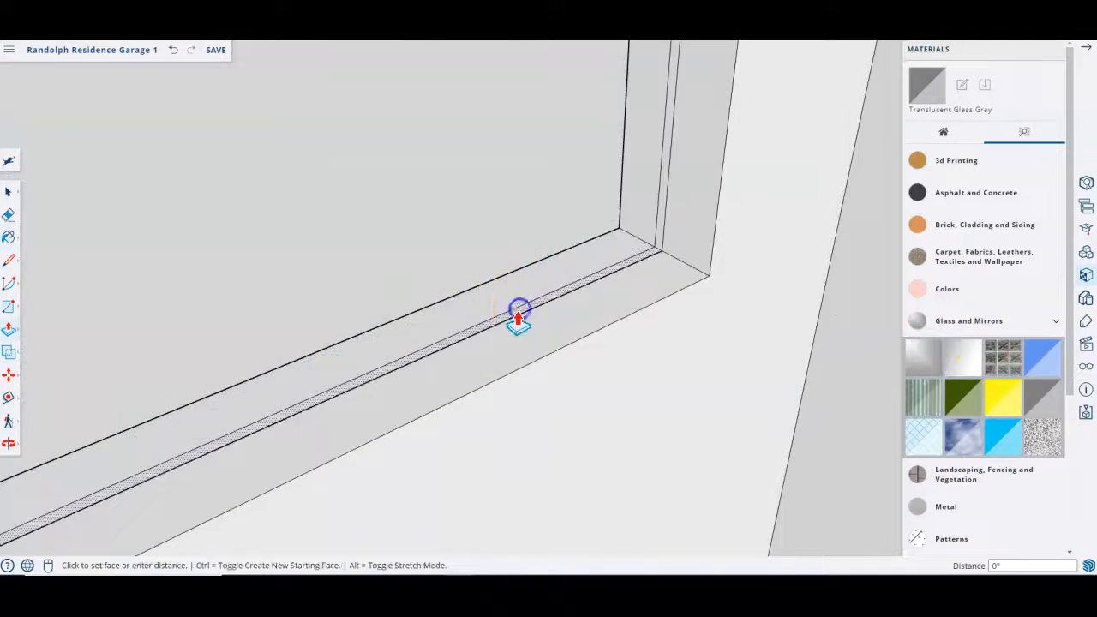
pyautogui.scroll(-3, 512, 330)
pyautogui.click(568, 79)
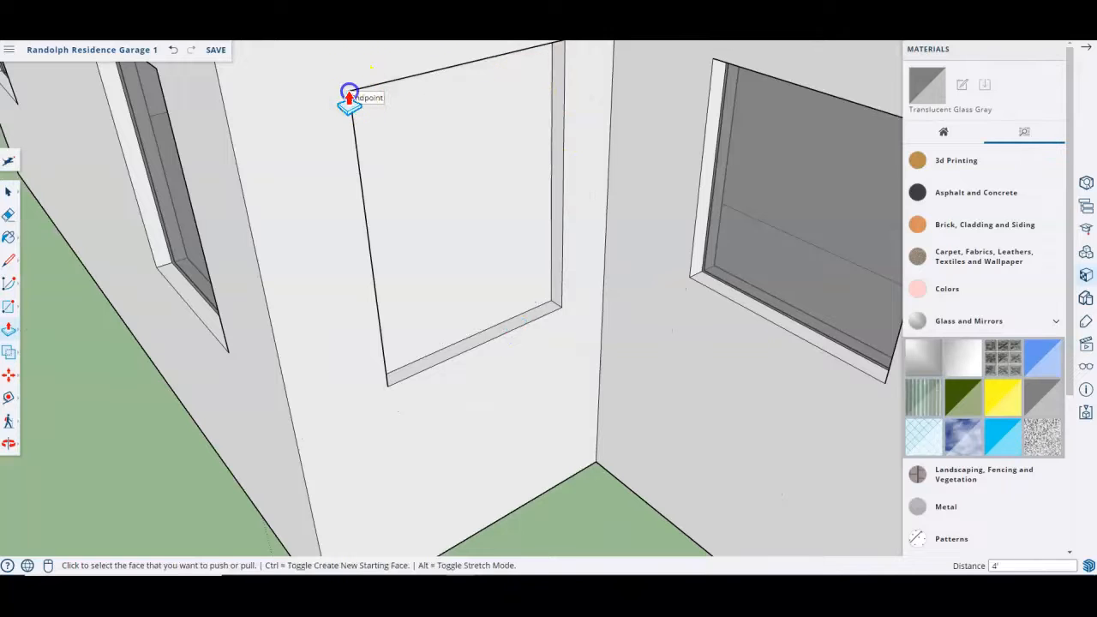
# Step: Paint the new recessed-wall window pane Translucent Glass Gray
pyautogui.press('b')
pyautogui.click(441, 140)
pyautogui.scroll(-5, 475, 283)
pyautogui.moveTo(339, 176)
pyautogui.mouseDown(button='middle')
pyautogui.moveTo(540, 294)
pyautogui.moveTo(747, 252)
pyautogui.mouseUp(button='middle')
pyautogui.scroll(-5, 564, 196)
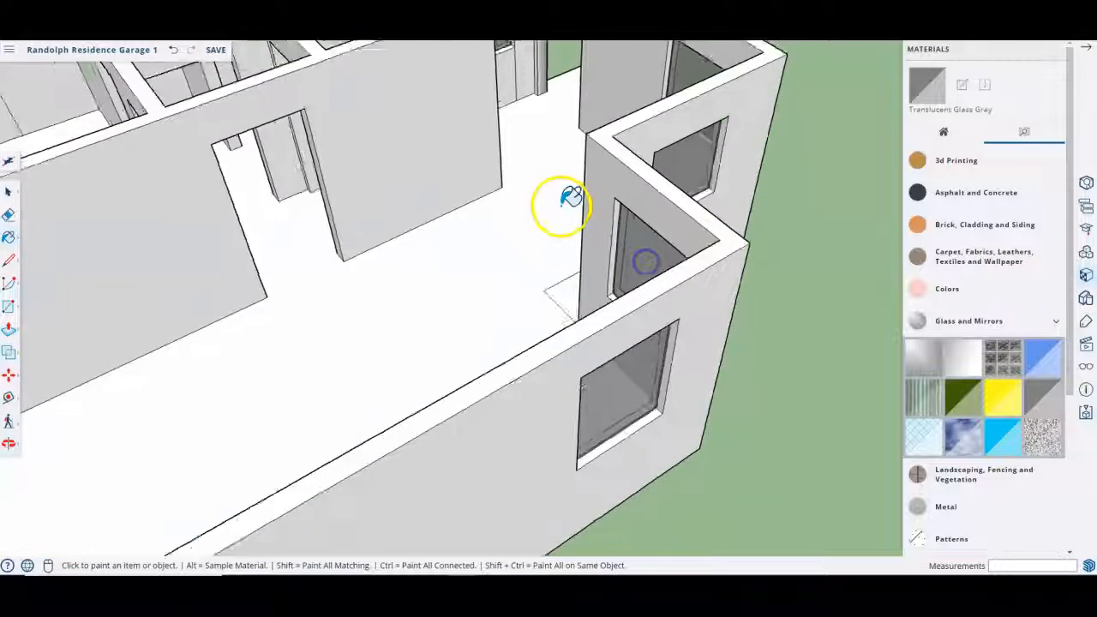
pyautogui.press('space')
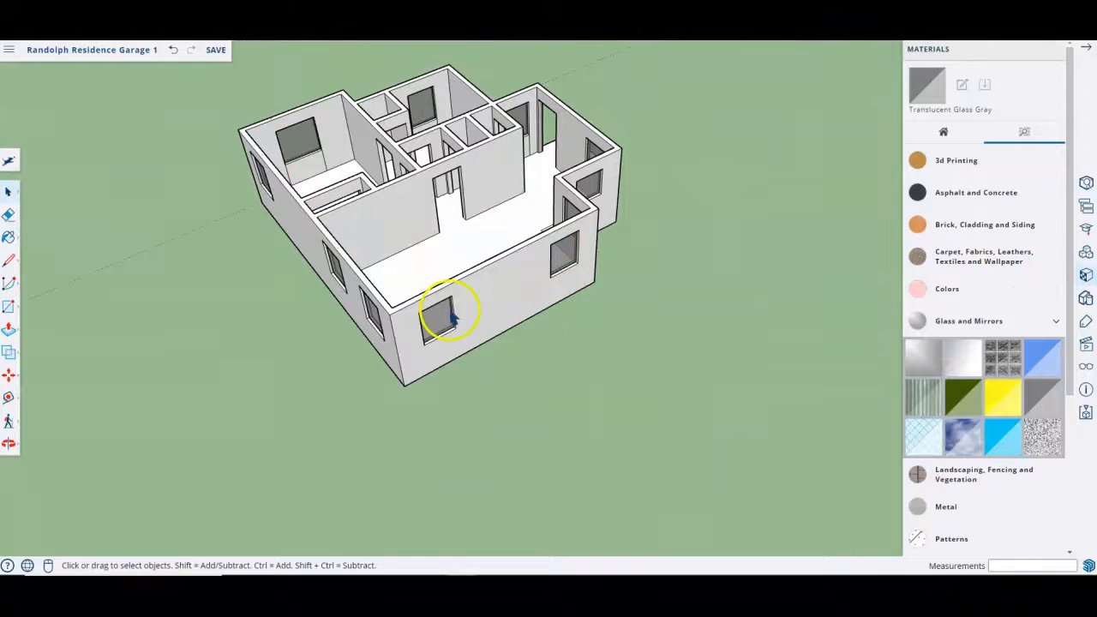
# Step: Erase the leftover vertical edges under the windows in the corner room and the set-back room
pyautogui.scroll(-3, 380, 274)
pyautogui.scroll(4, 379, 258)
pyautogui.moveTo(333, 249); pyautogui.dragTo(272, 306, button='middle')
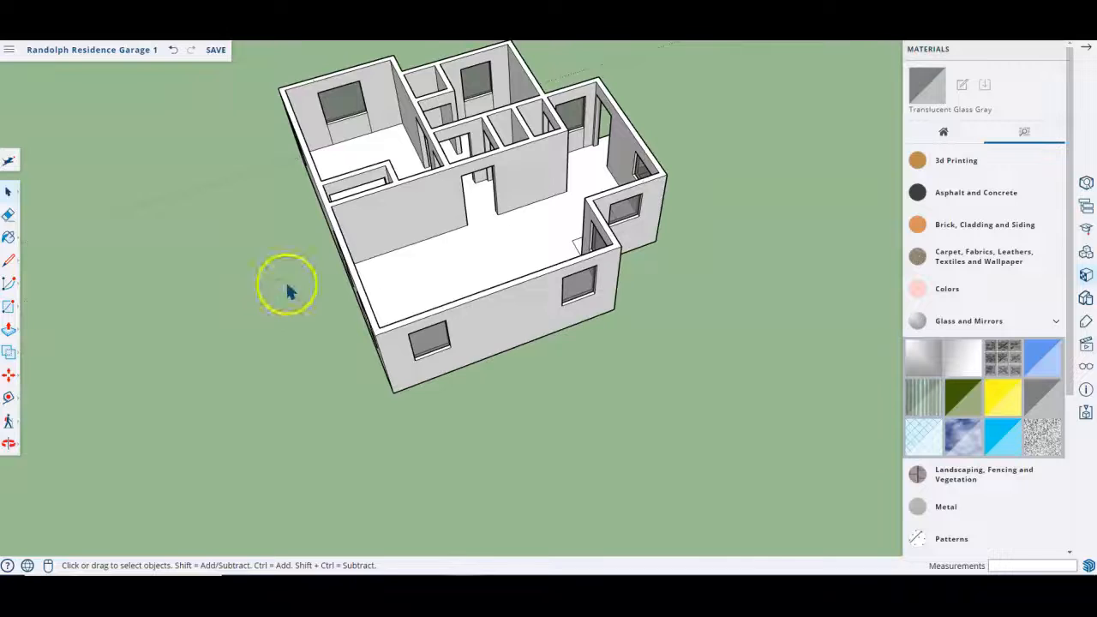
pyautogui.press('e')
pyautogui.scroll(5, 369, 108)
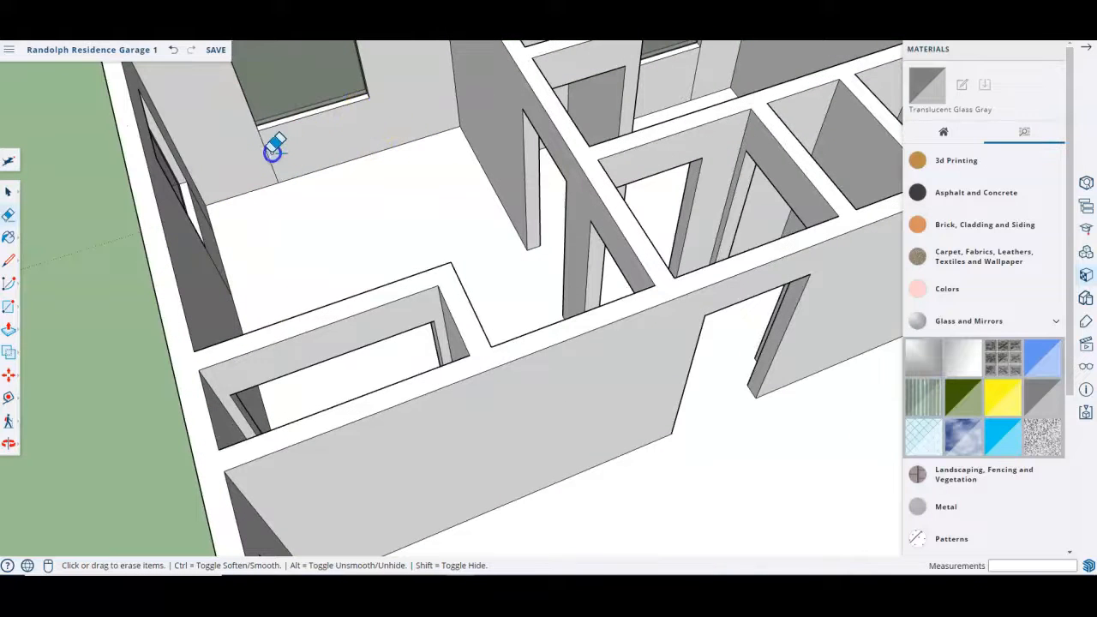
pyautogui.scroll(-6, 375, 193)
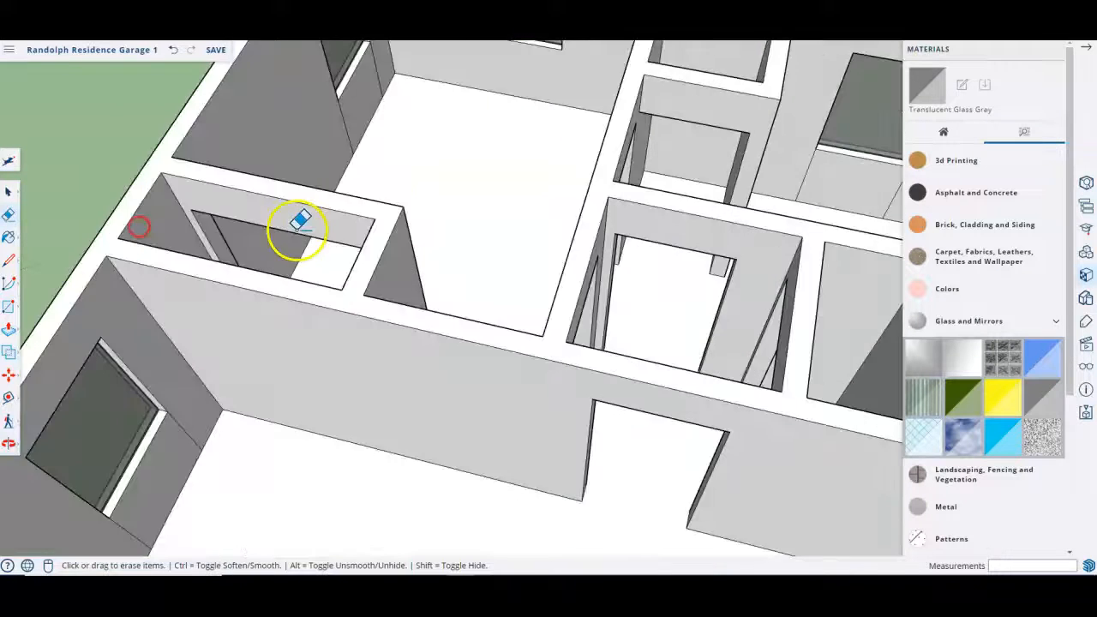
pyautogui.scroll(5, 349, 130)
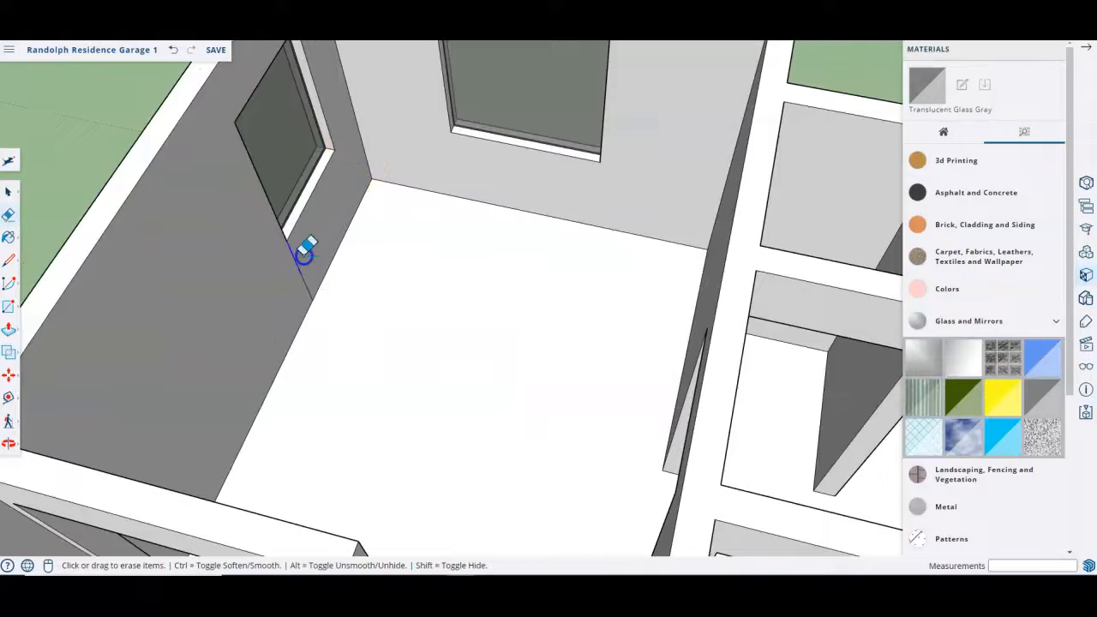
pyautogui.scroll(-6, 220, 252)
pyautogui.scroll(6, 667, 304)
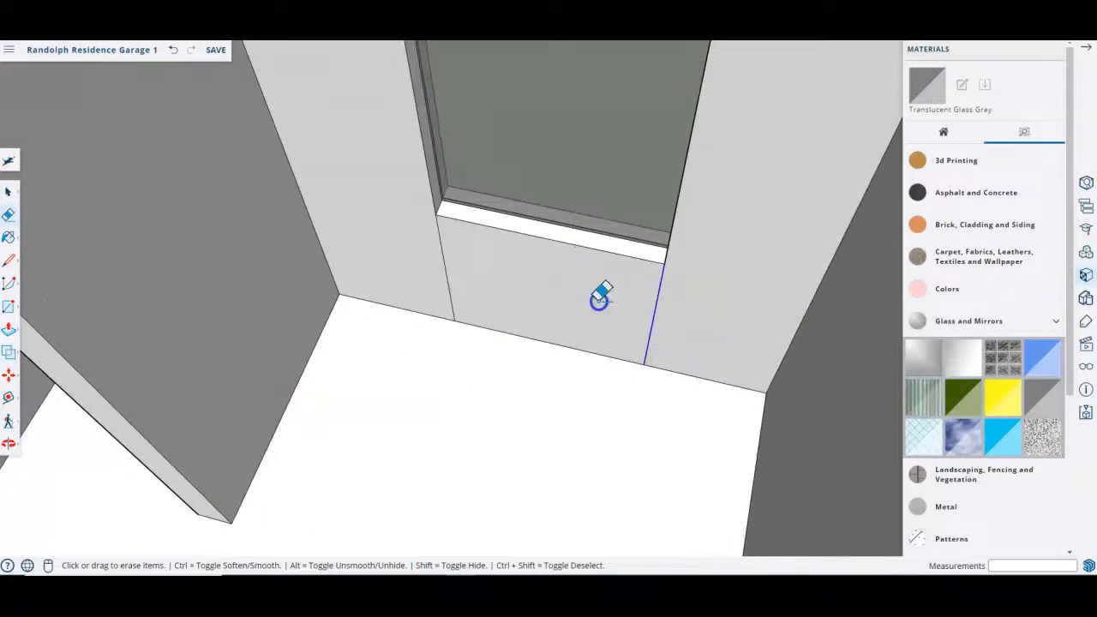
pyautogui.scroll(-6, 588, 220)
# Step: Erase the two vertical edges on the wall below the window beside the entry door
pyautogui.moveTo(429, 311)
pyautogui.mouseDown(button='middle')
pyautogui.moveTo(404, 269)
pyautogui.moveTo(516, 197)
pyautogui.moveTo(549, 225)
pyautogui.mouseUp(button='middle')
pyautogui.scroll(6, 711, 384)
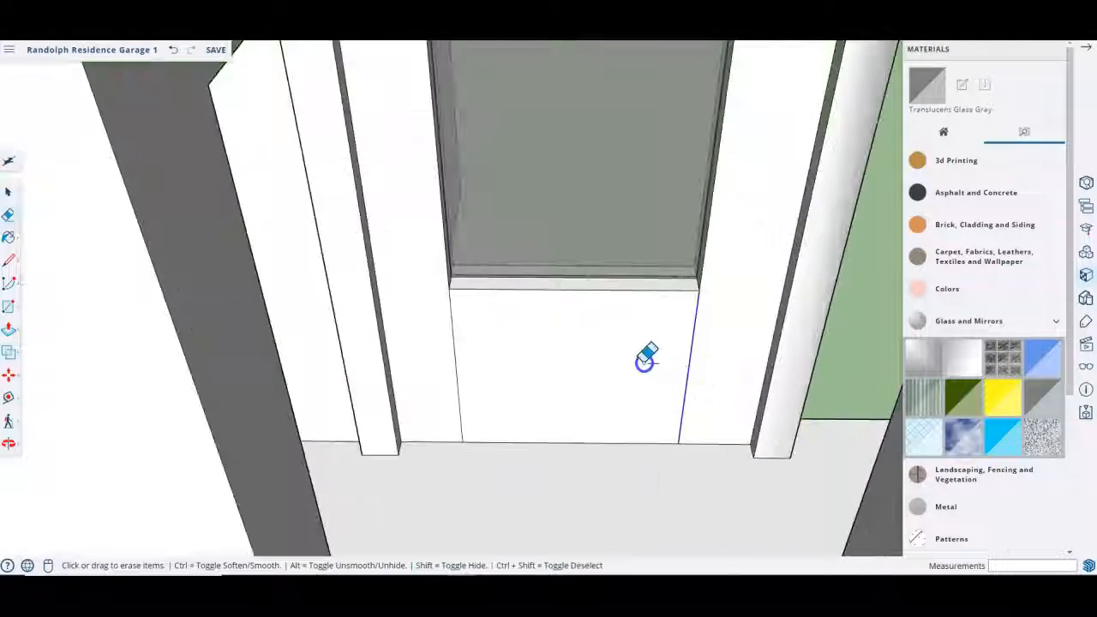
pyautogui.click(459, 353)
pyautogui.scroll(-5, 425, 300)
pyautogui.moveTo(319, 366); pyautogui.dragTo(815, 422, button='middle')
pyautogui.scroll(-5, 607, 290)
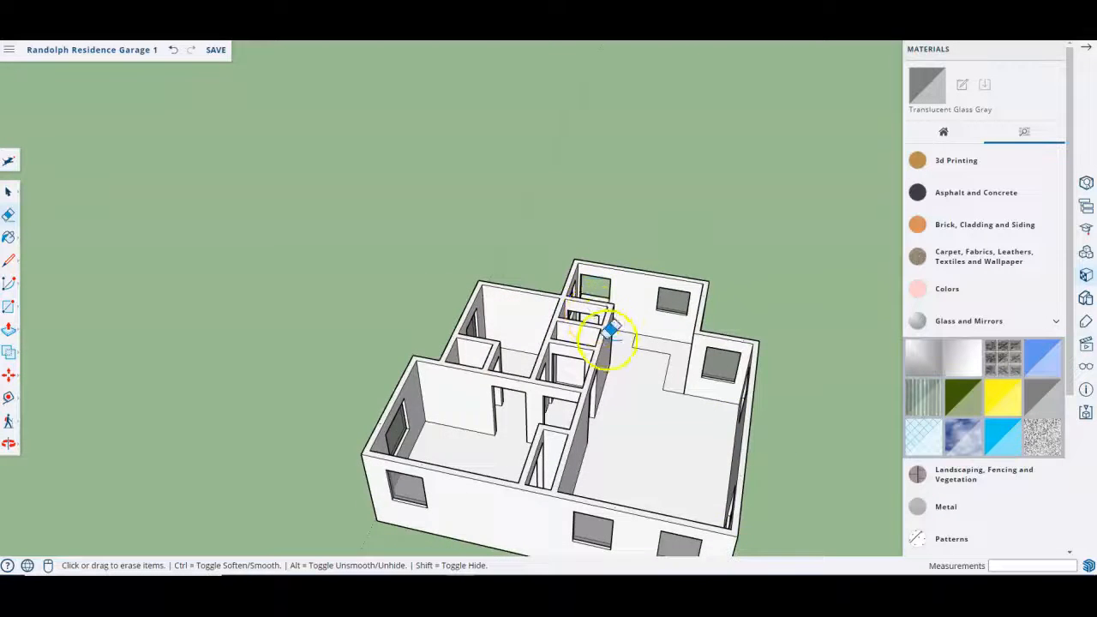
# Step: Erase the two vertical edges below the large room's window nearest the corner on the wall opposite the viewer
pyautogui.scroll(-3, 611, 329)
pyautogui.moveTo(508, 391); pyautogui.dragTo(757, 281, button='middle')
pyautogui.scroll(10, 649, 247)
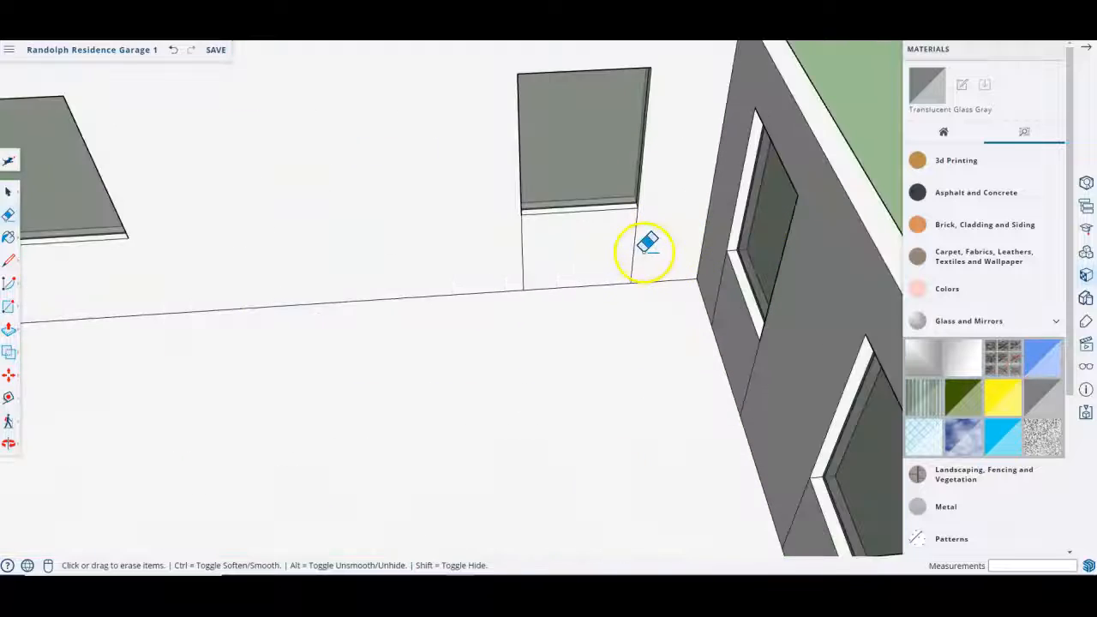
pyautogui.scroll(-1, 509, 247)
pyautogui.moveTo(510, 246); pyautogui.dragTo(525, 241)
pyautogui.scroll(-5, 433, 235)
# Step: Erase the vertical edges beneath both side-by-side windows on the large room's end wall
pyautogui.moveTo(376, 294)
pyautogui.mouseDown(button='middle')
pyautogui.moveTo(520, 319)
pyautogui.moveTo(880, 294)
pyautogui.mouseUp(button='middle')
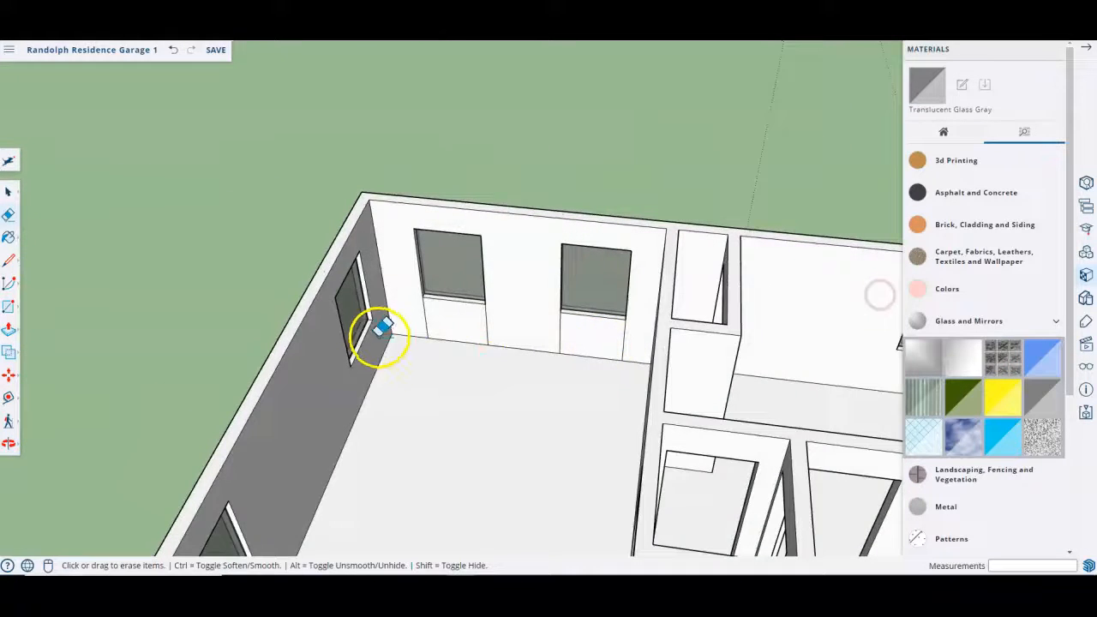
pyautogui.moveTo(462, 362); pyautogui.dragTo(629, 351, button='middle')
pyautogui.scroll(4, 540, 334)
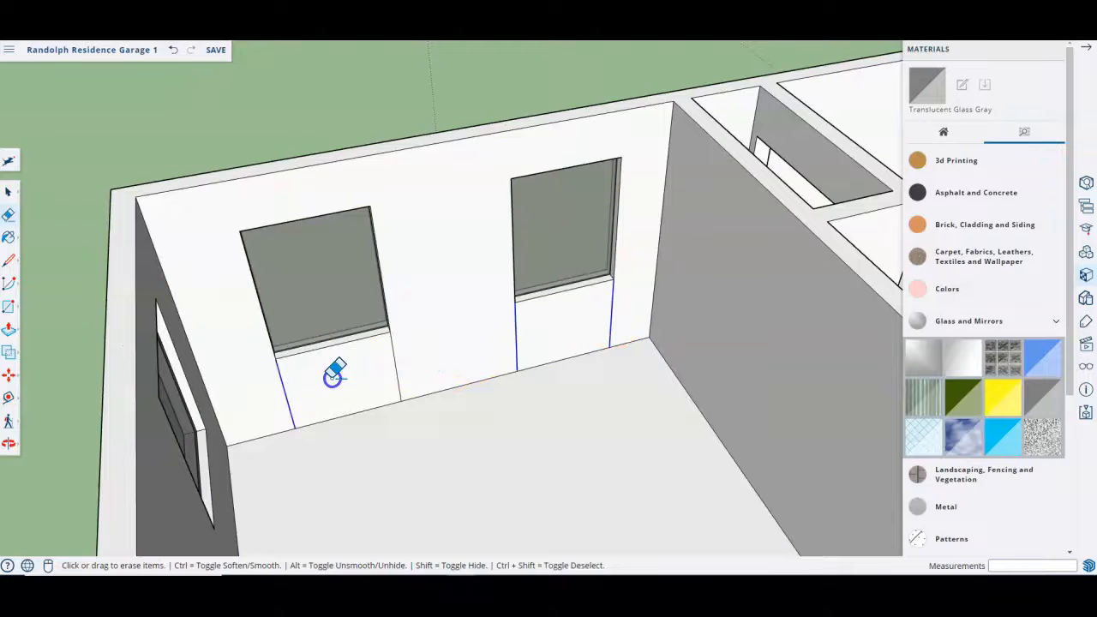
pyautogui.moveTo(395, 363); pyautogui.dragTo(390, 362)
pyautogui.scroll(-5, 364, 343)
pyautogui.scroll(3, 534, 314)
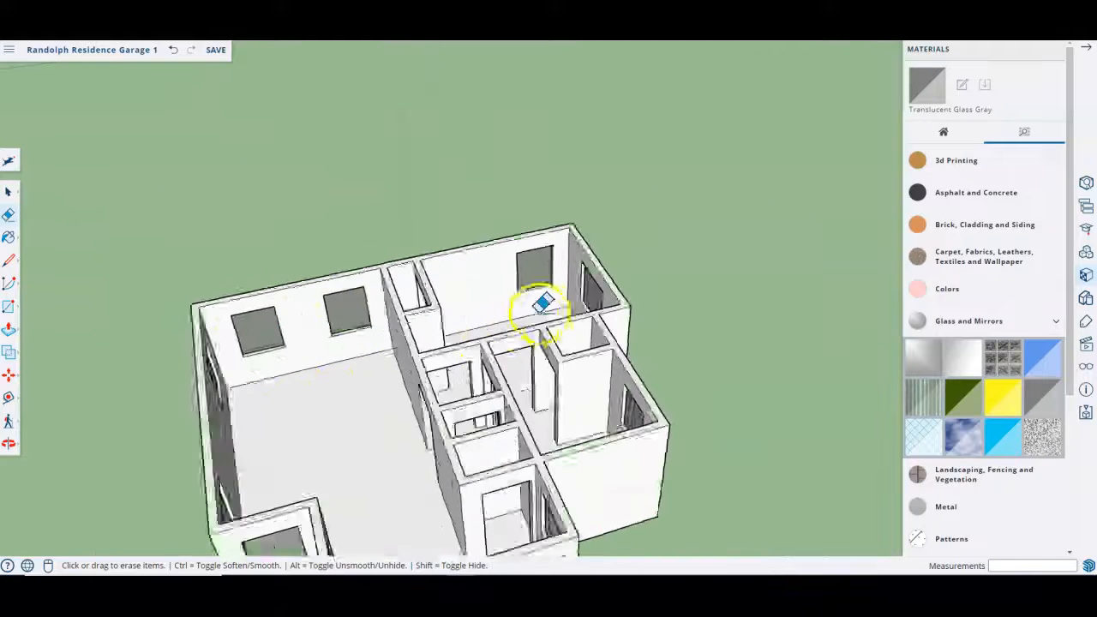
# Step: Erase the last leftover vertical edges beneath the remaining window sills
pyautogui.moveTo(377, 305); pyautogui.dragTo(601, 388, button='middle')
pyautogui.moveTo(723, 380)
pyautogui.mouseDown()
pyautogui.moveTo(419, 392)
pyautogui.moveTo(195, 347)
pyautogui.mouseUp()
pyautogui.press('e')
pyautogui.scroll(-6, 479, 312)
pyautogui.moveTo(286, 373)
pyautogui.mouseDown(button='middle')
pyautogui.moveTo(436, 351)
pyautogui.moveTo(889, 179)
pyautogui.moveTo(786, 223)
pyautogui.moveTo(282, 331)
pyautogui.moveTo(513, 296)
pyautogui.moveTo(563, 314)
pyautogui.moveTo(417, 327)
pyautogui.mouseUp(button='middle')
# Step: Save the model and purge all unused items
pyautogui.press('space')
pyautogui.click(221, 51)
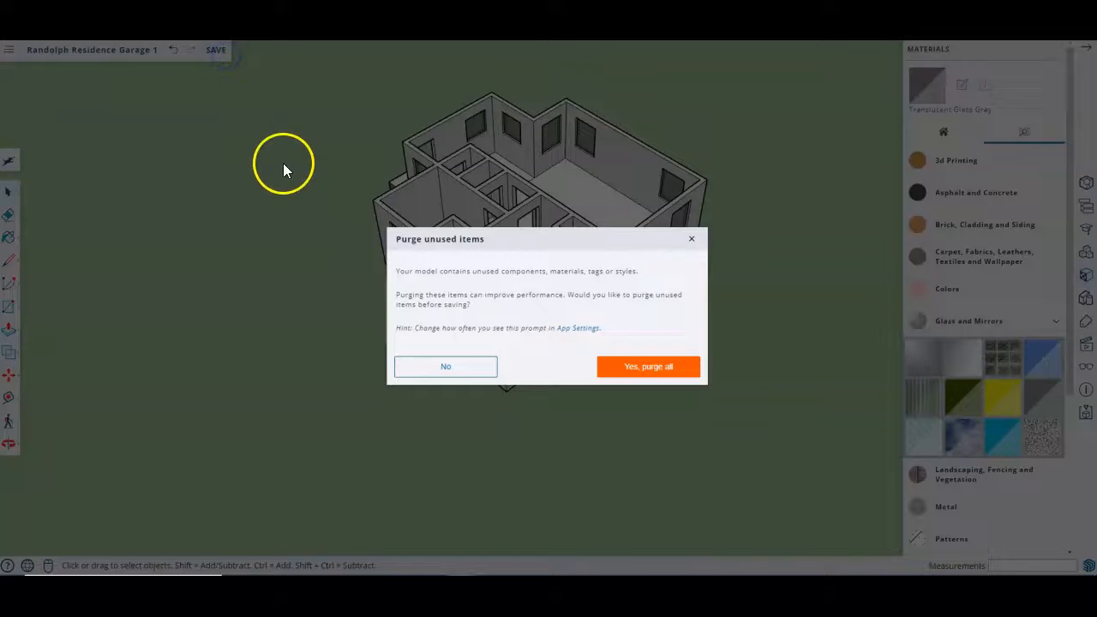
pyautogui.click(619, 369)
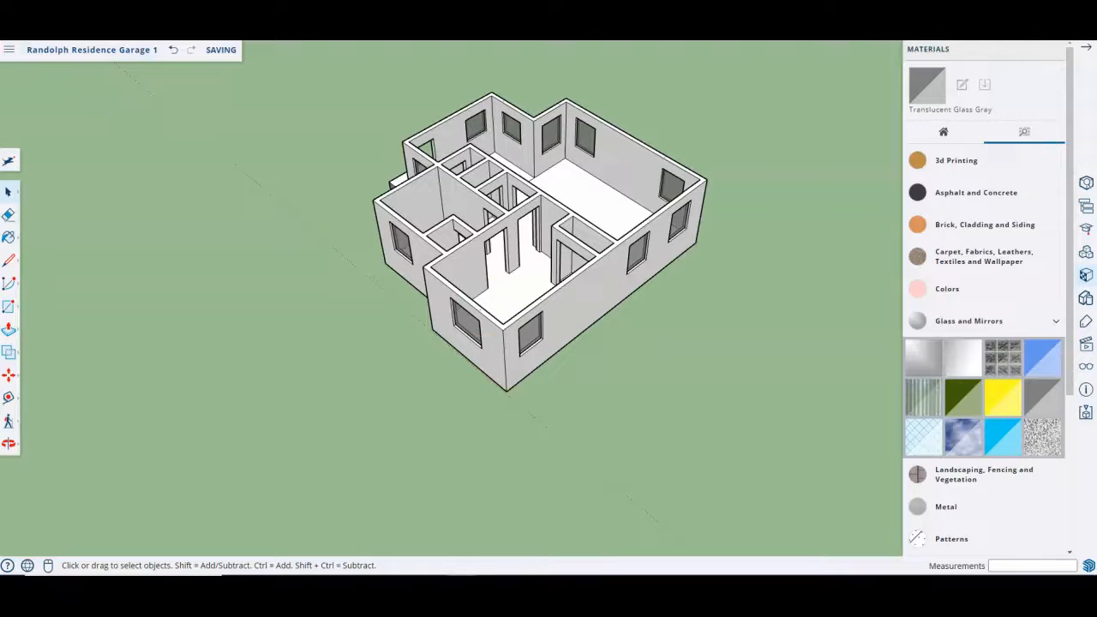